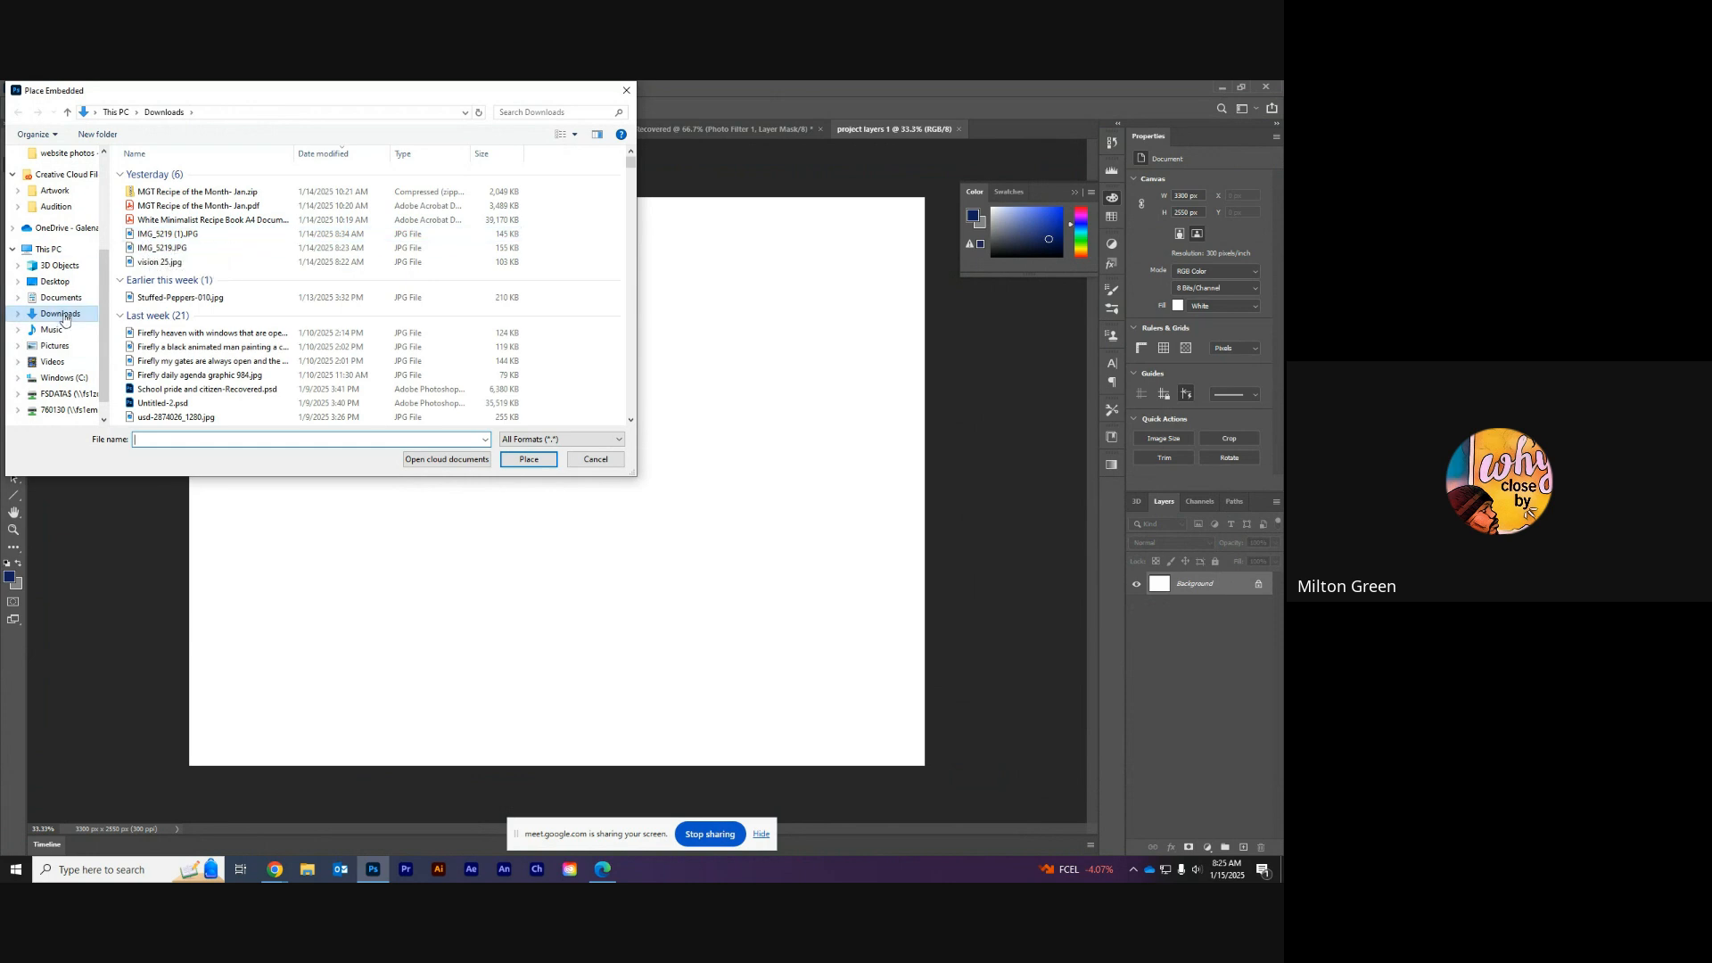
# Step: Place the image slide 4.jpg from the personal stuff folder in Pictures as an embedded object
pyautogui.click(55, 346)
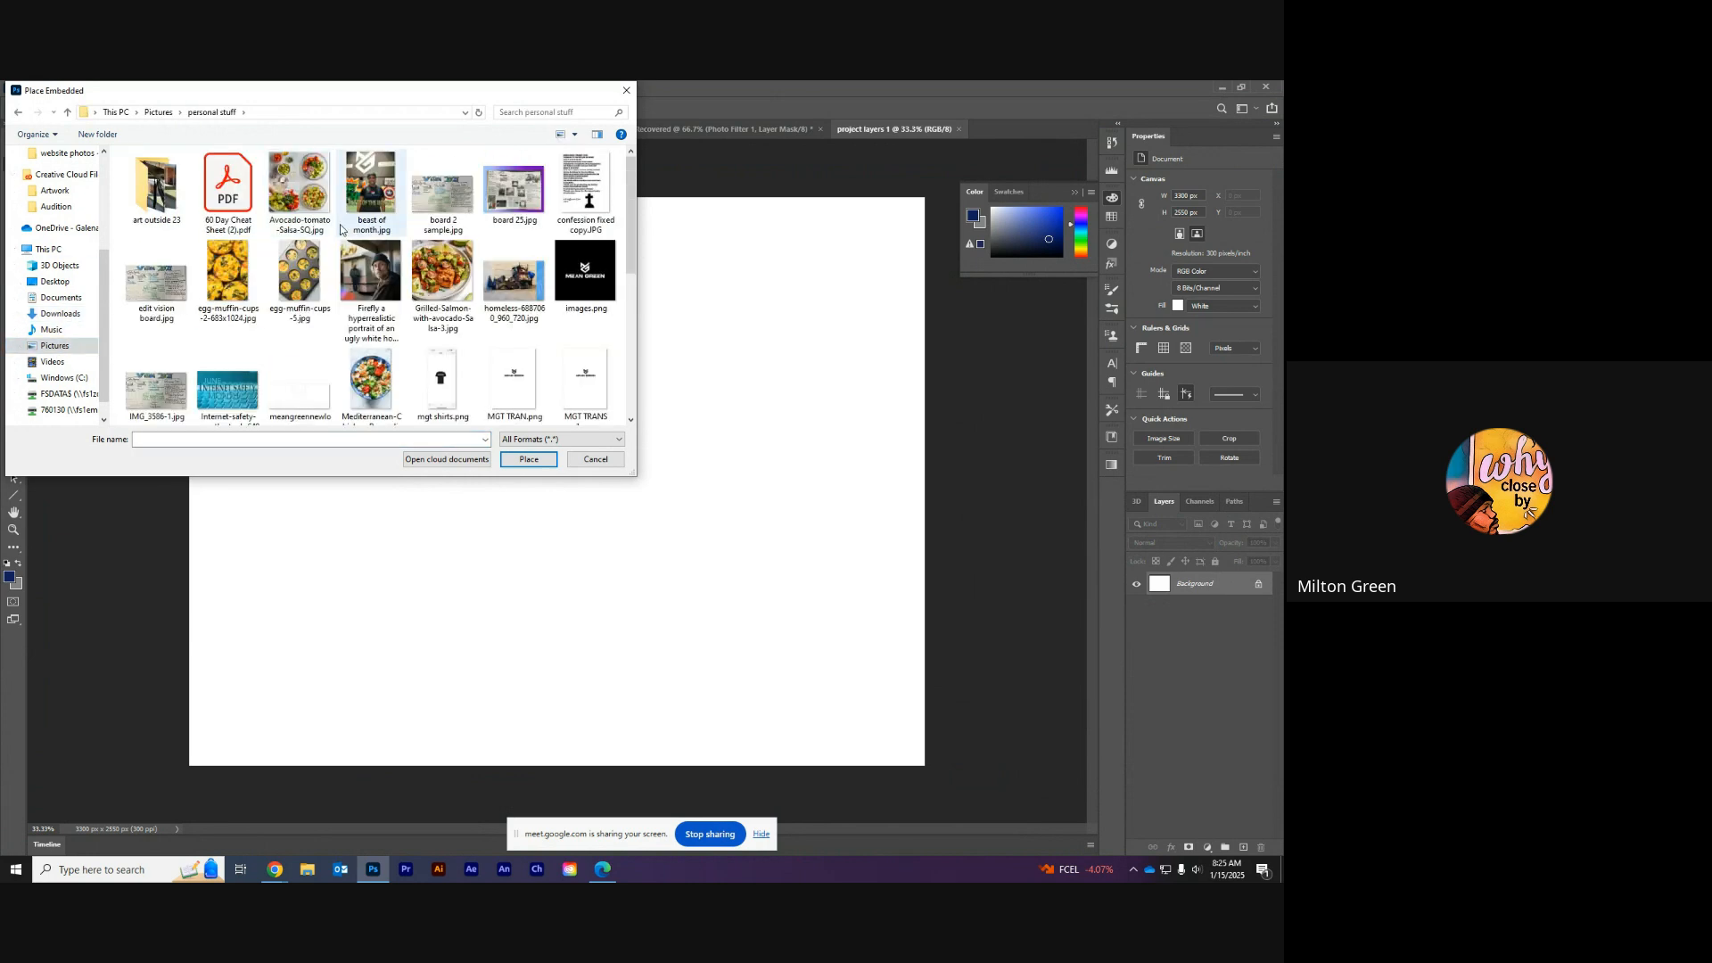
pyautogui.scroll(-5, 356, 254)
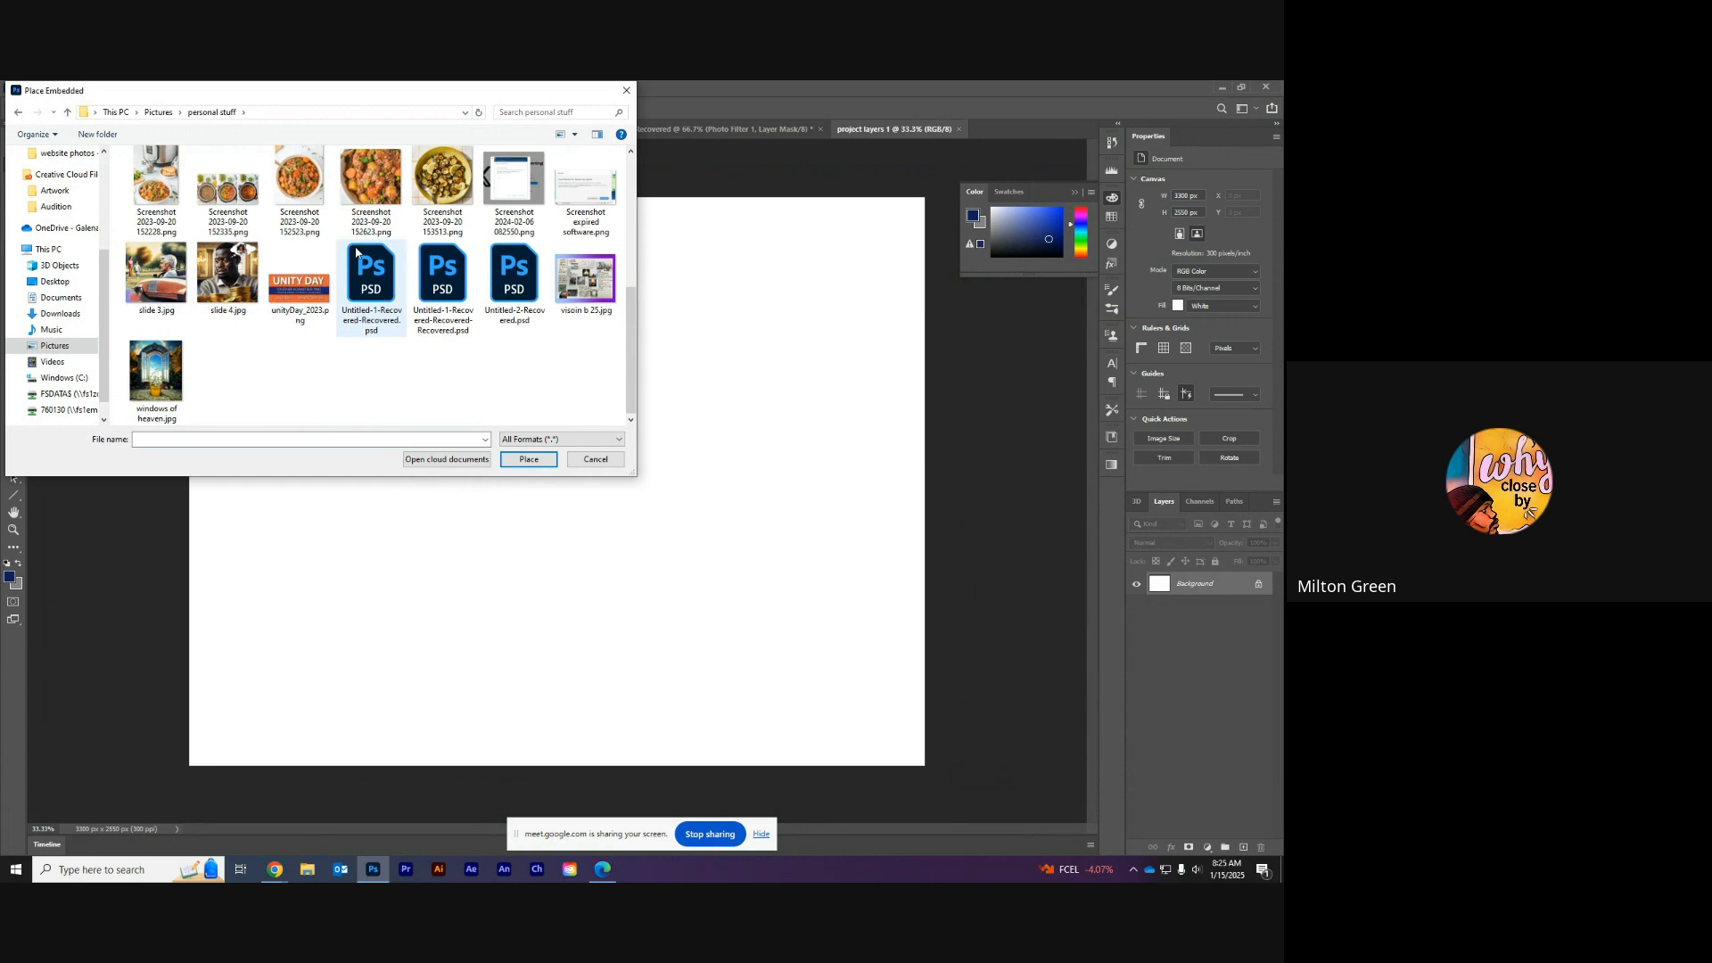
pyautogui.scroll(3, 356, 254)
pyautogui.scroll(-3, 268, 268)
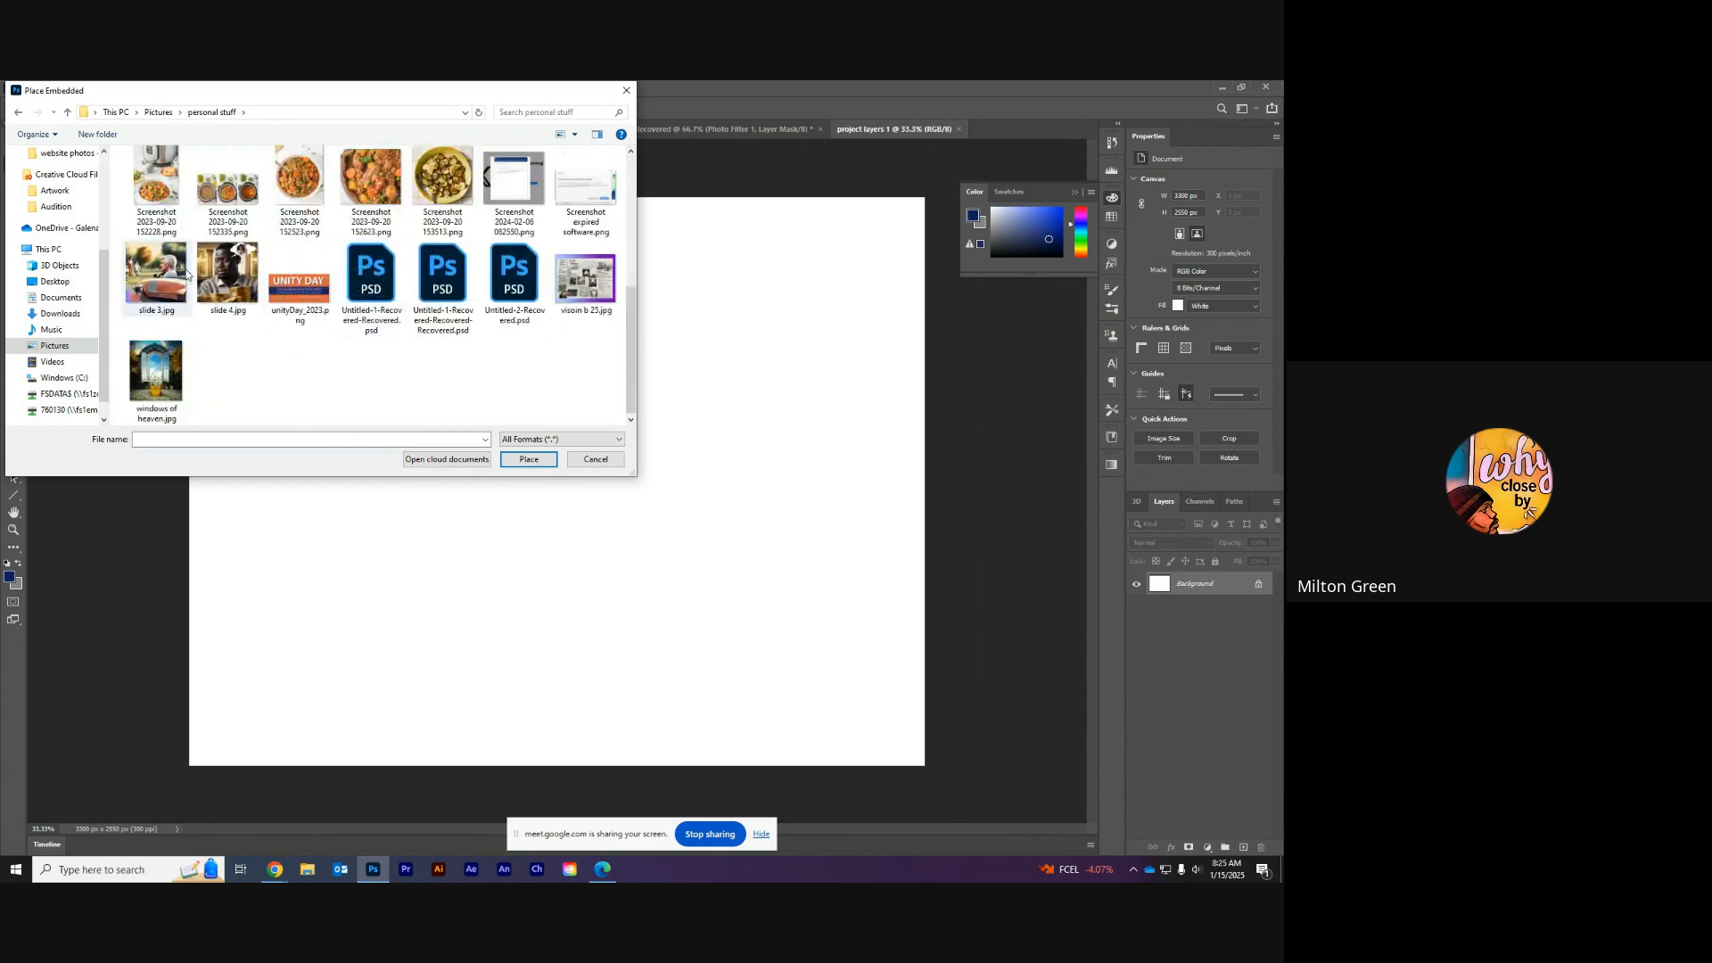
pyautogui.click(228, 272)
pyautogui.click(529, 459)
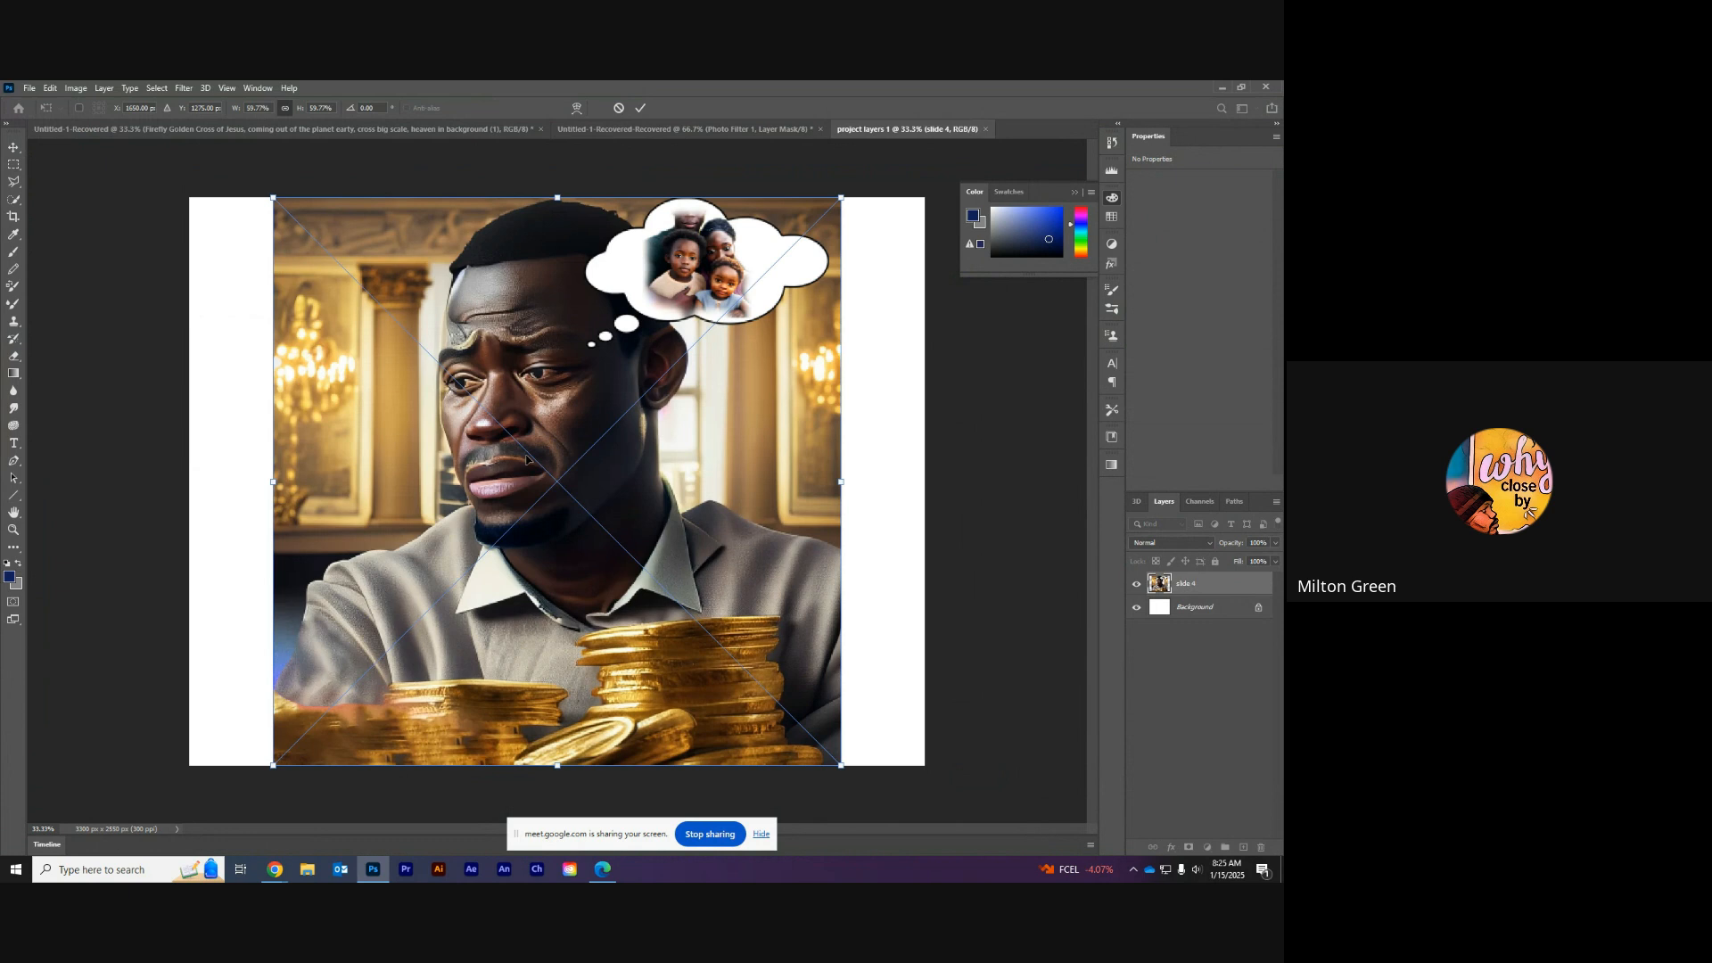
# Step: Scale the placed slide 4 image down to about 1125 px square and position it near the canvas centre
pyautogui.moveTo(840, 200); pyautogui.dragTo(560, 479)
pyautogui.moveTo(476, 562); pyautogui.dragTo(616, 415)
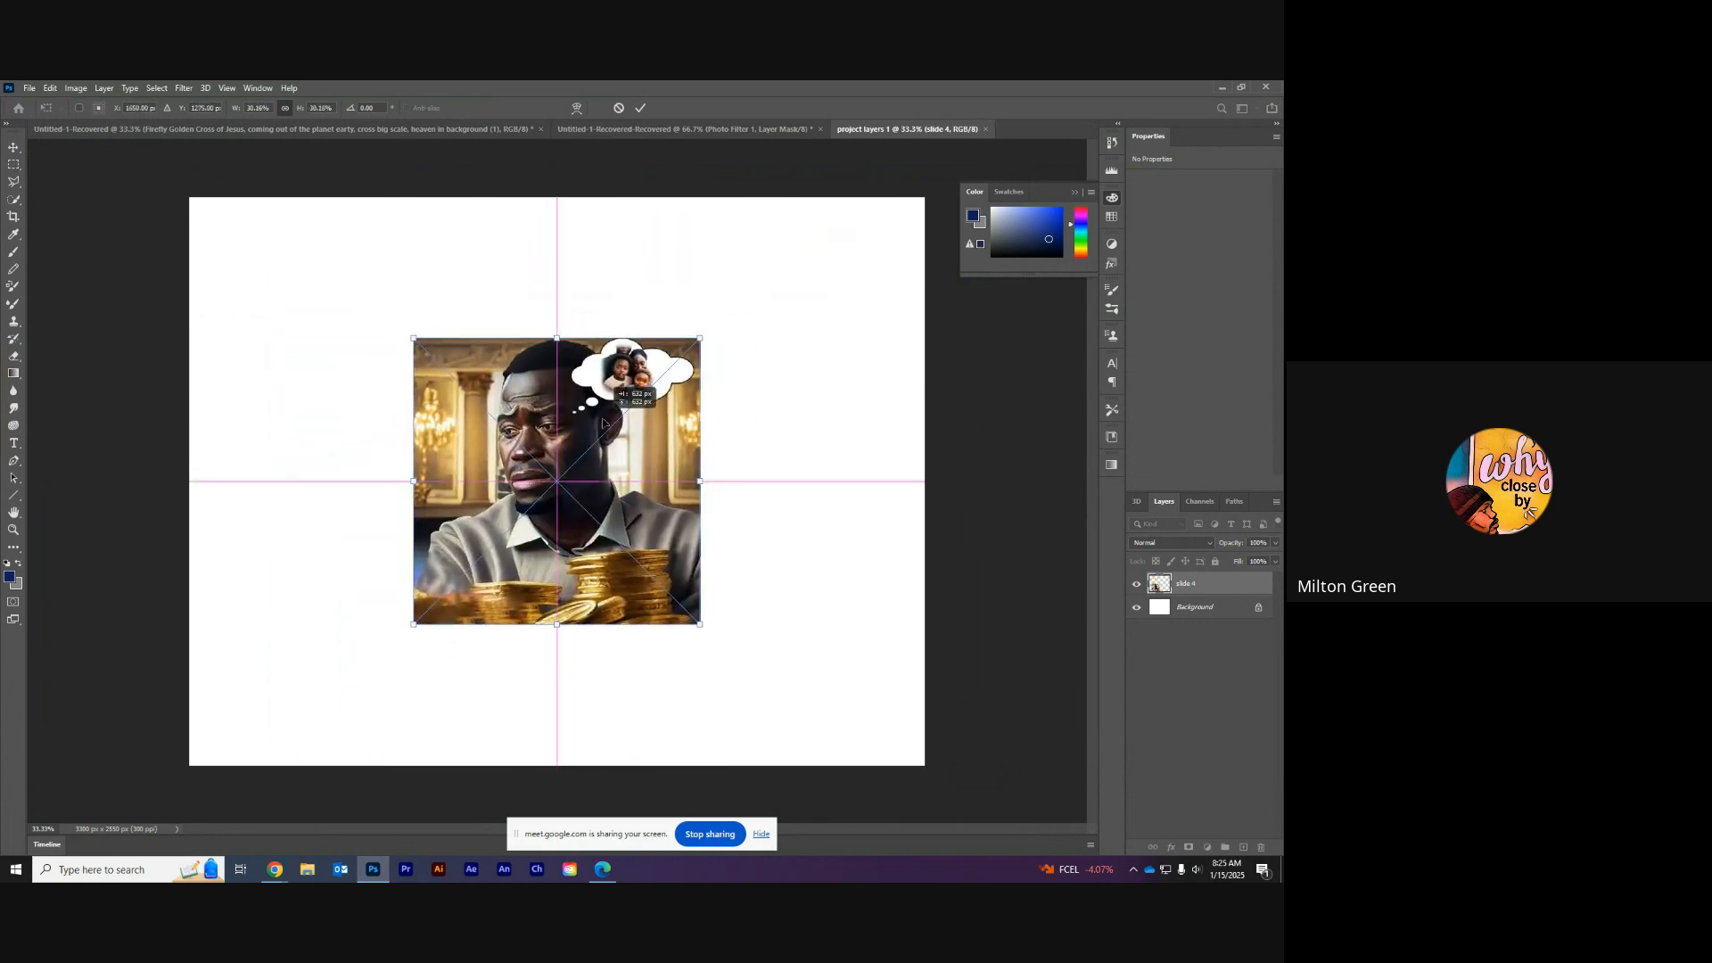
pyautogui.moveTo(699, 330); pyautogui.dragTo(665, 368)
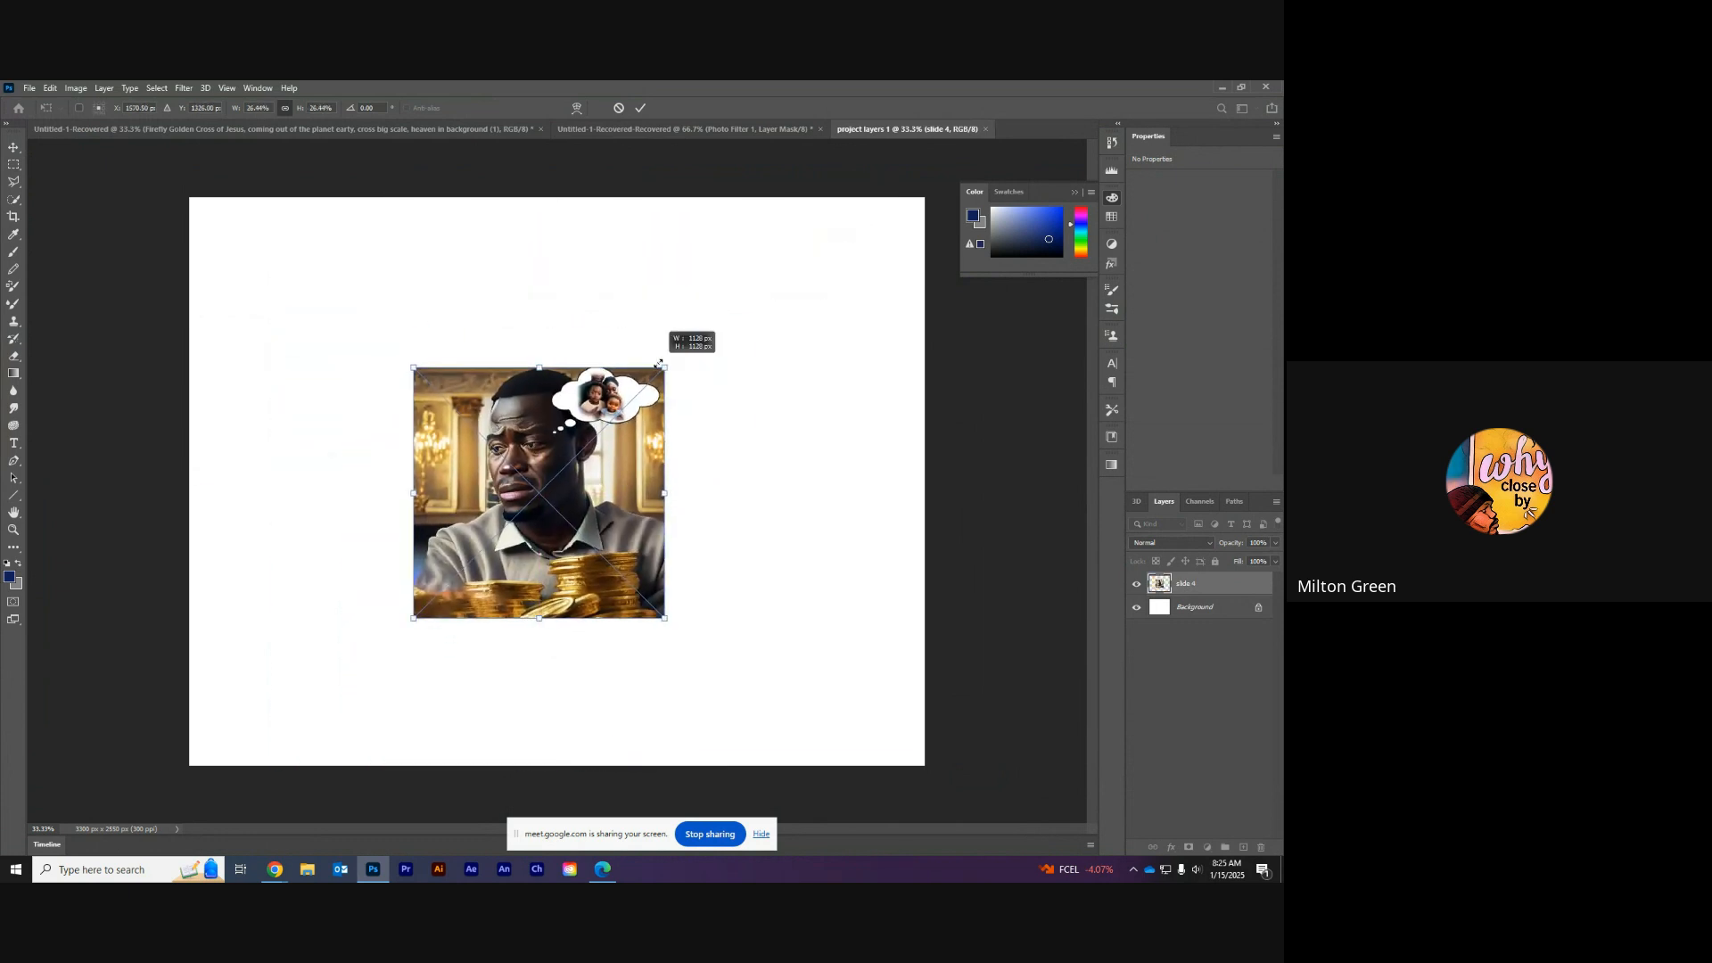
pyautogui.click(14, 148)
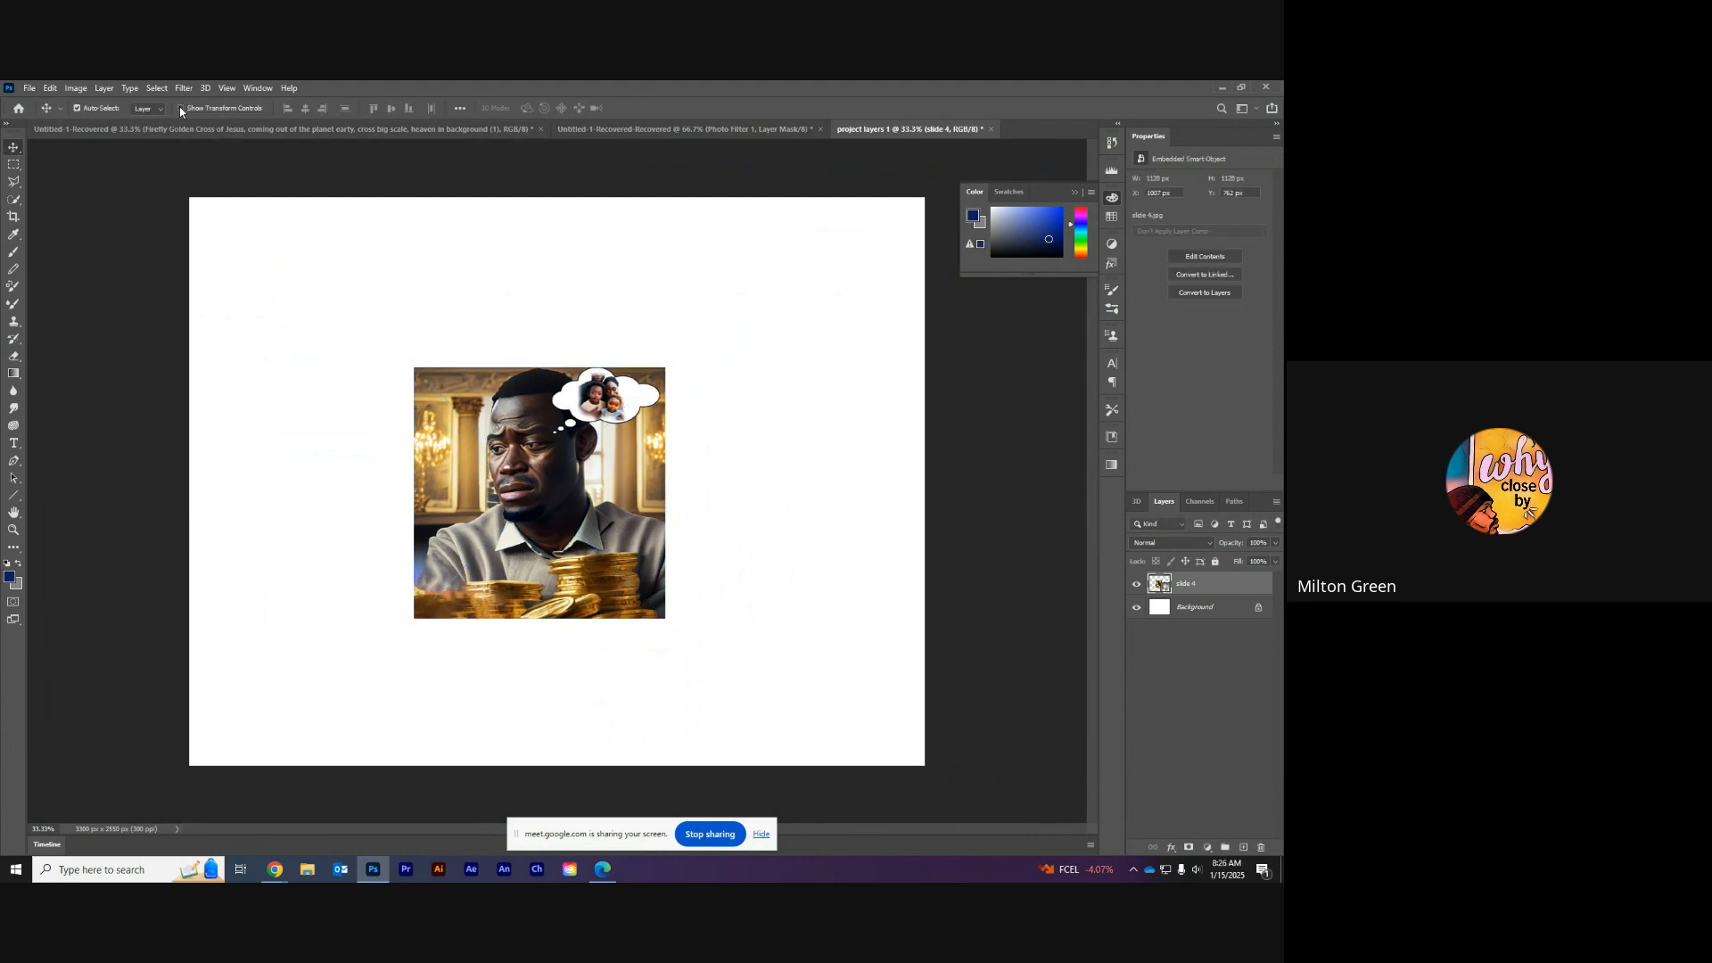
pyautogui.moveTo(558, 461); pyautogui.dragTo(582, 455)
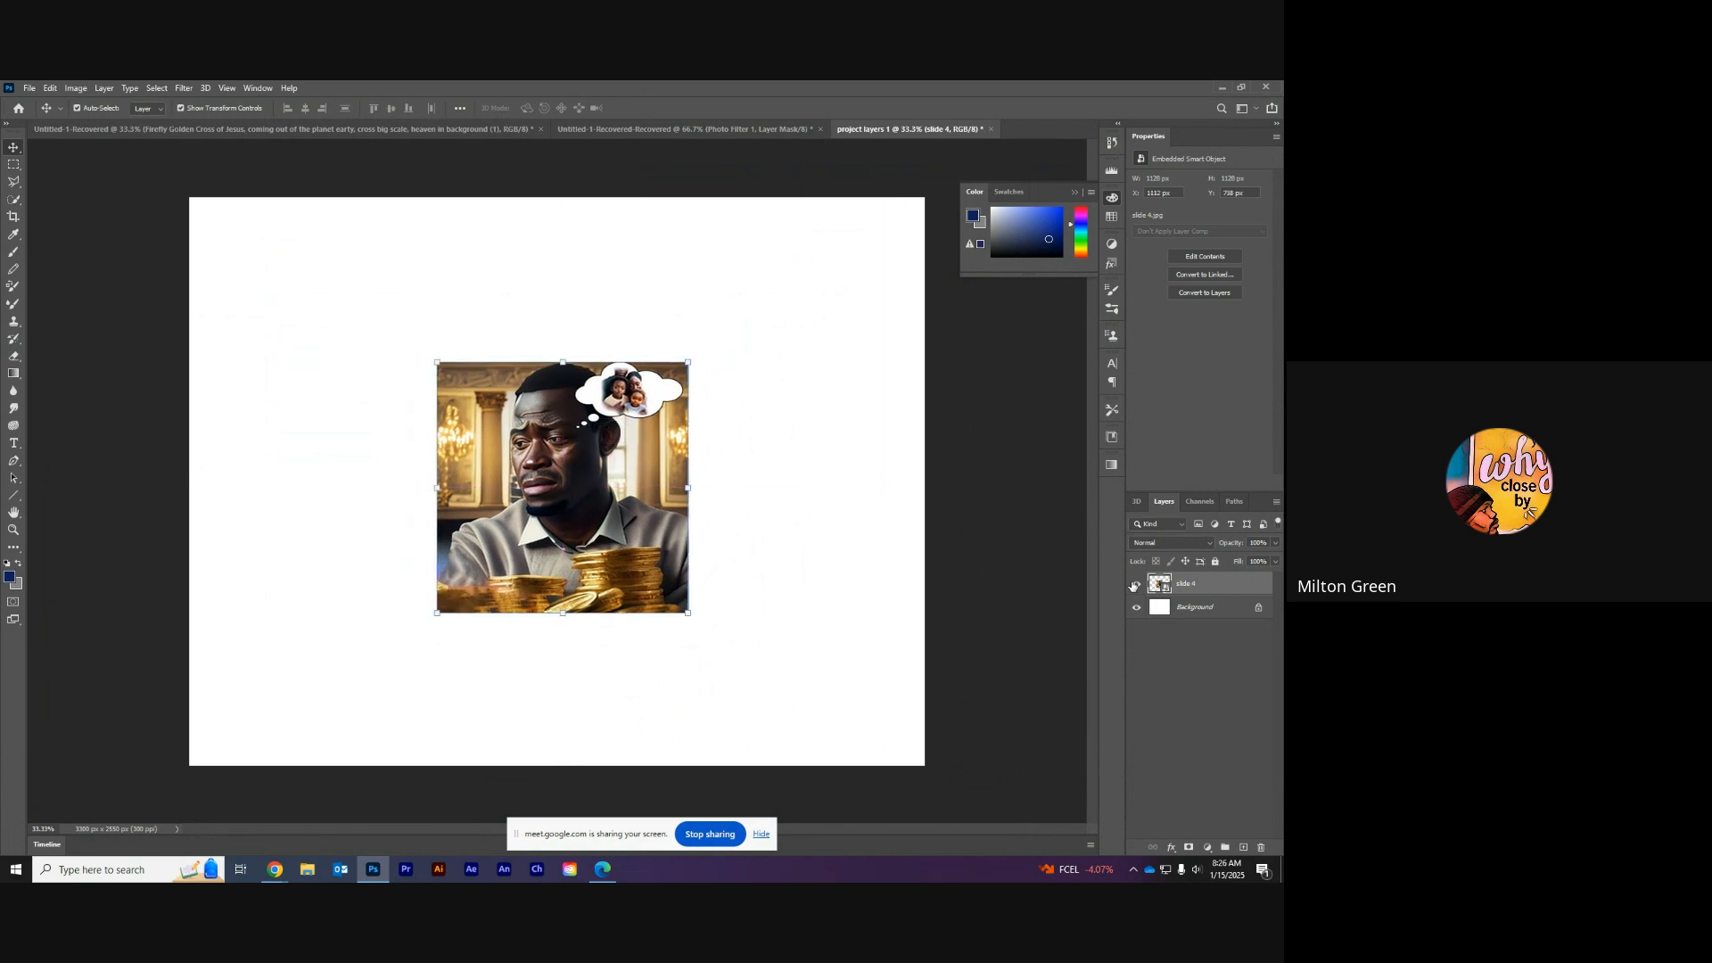
# Step: Toggle the visibility of the slide 4 layer and the Background layer off and on again
pyautogui.click(1137, 586)
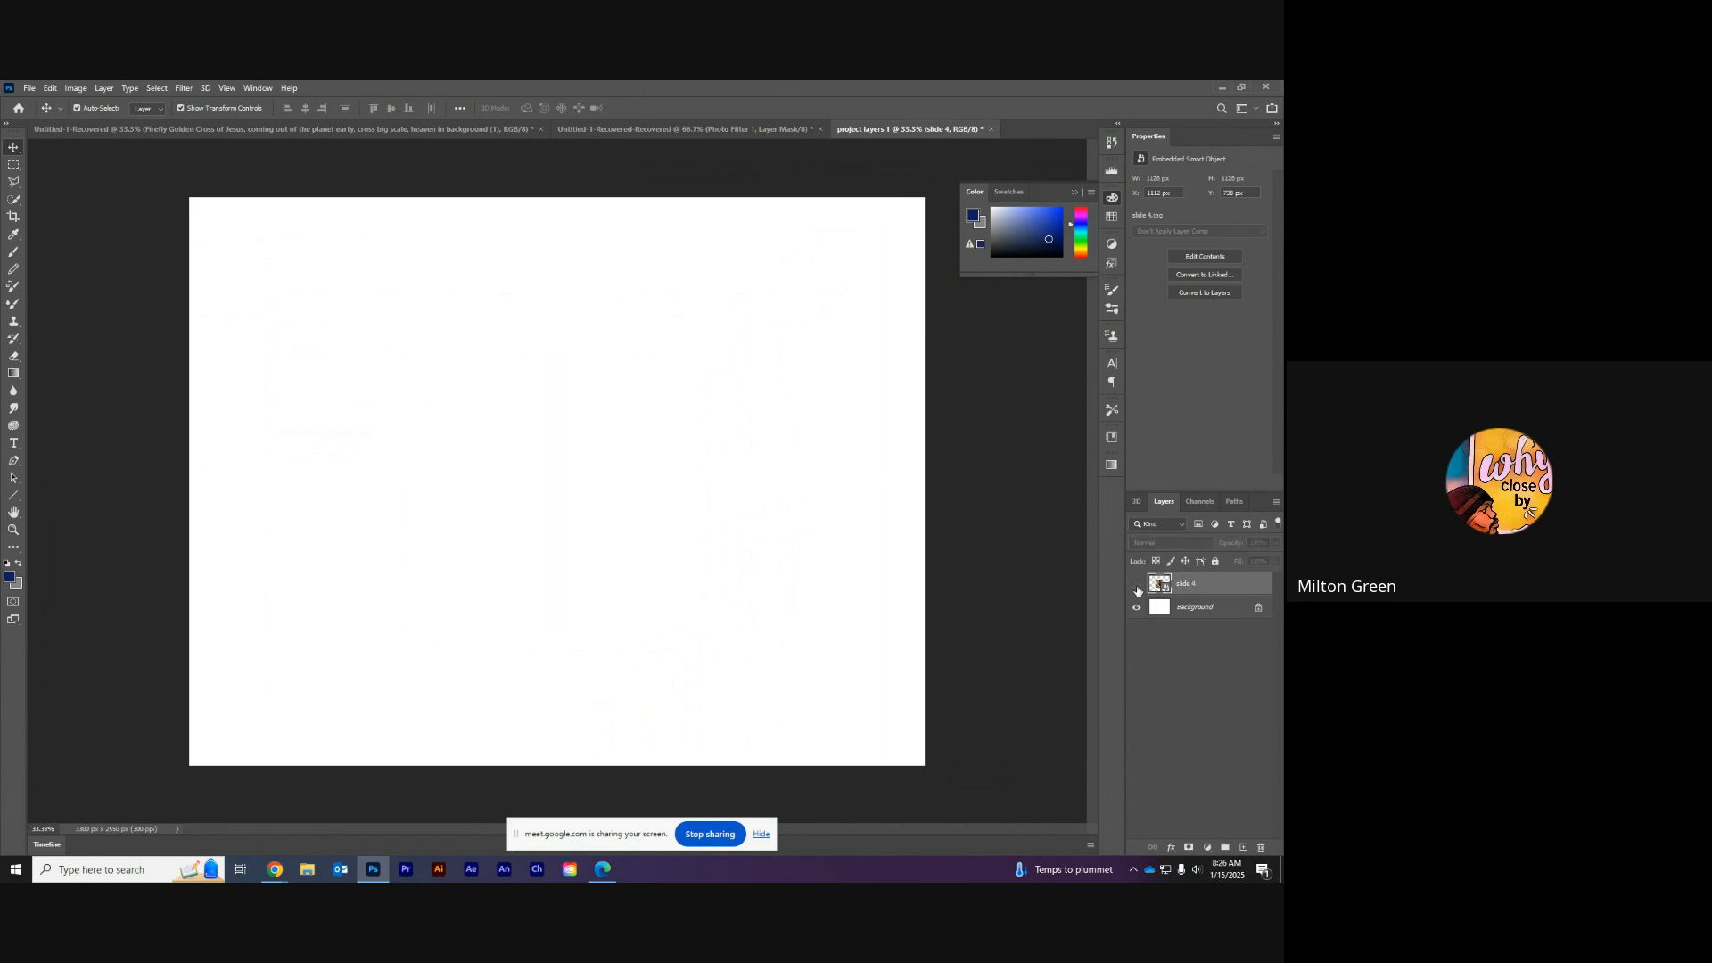
pyautogui.click(1137, 586)
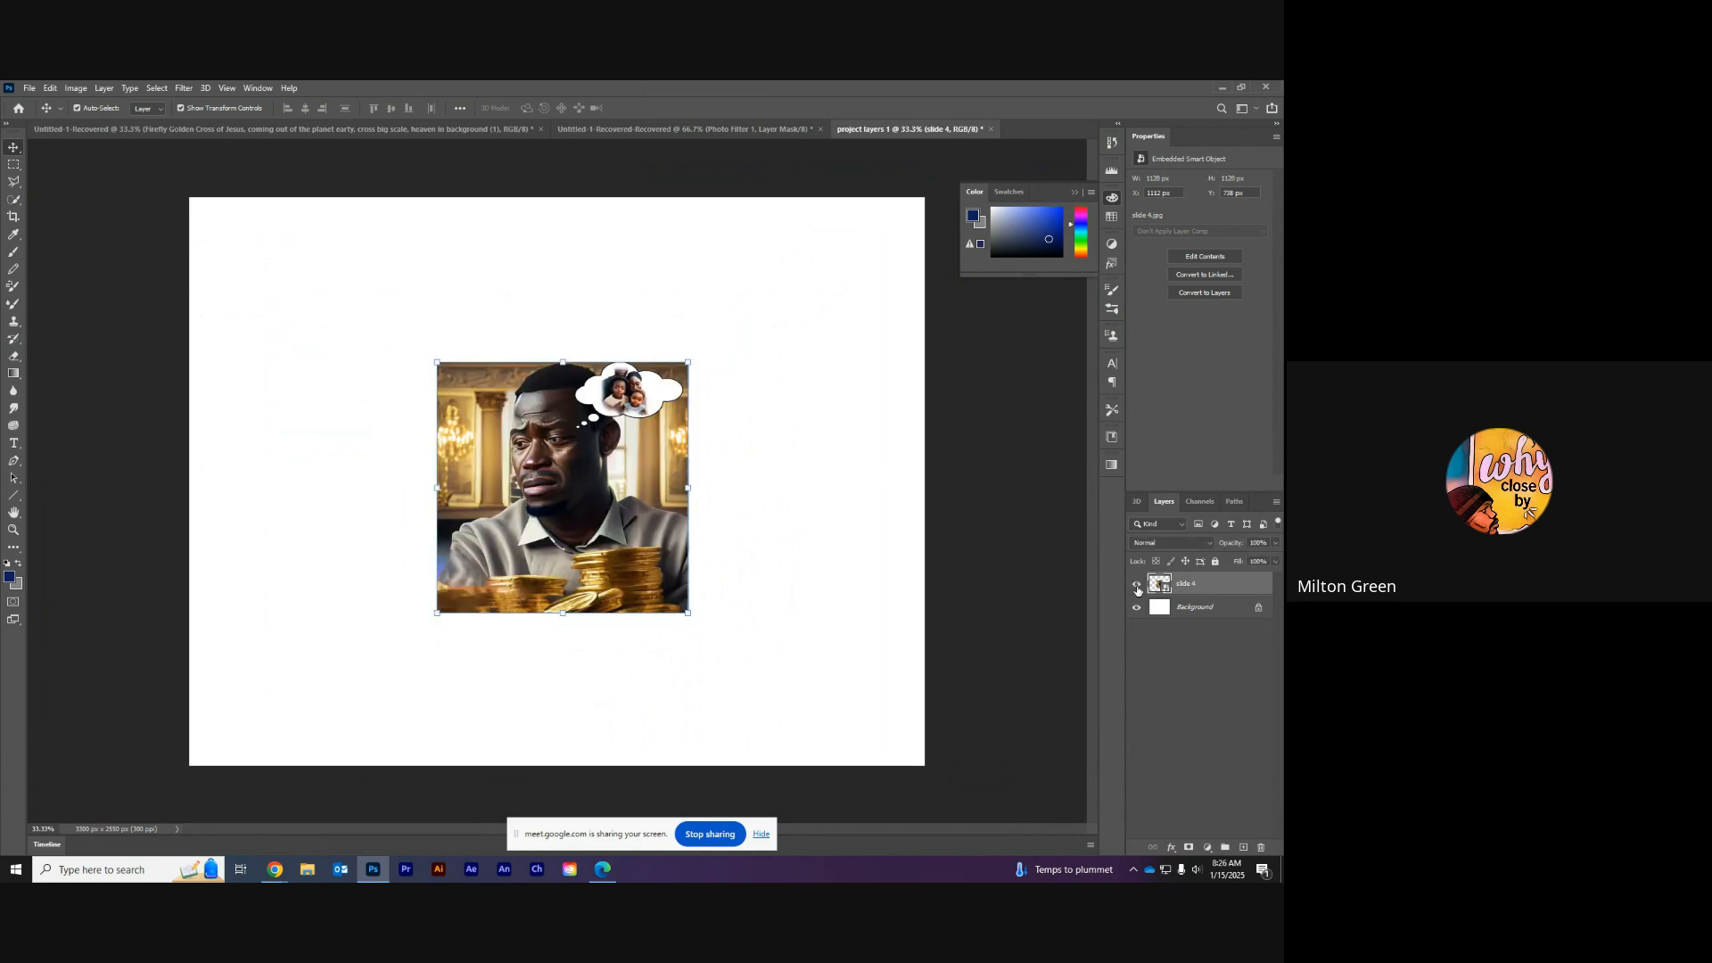
pyautogui.click(1175, 614)
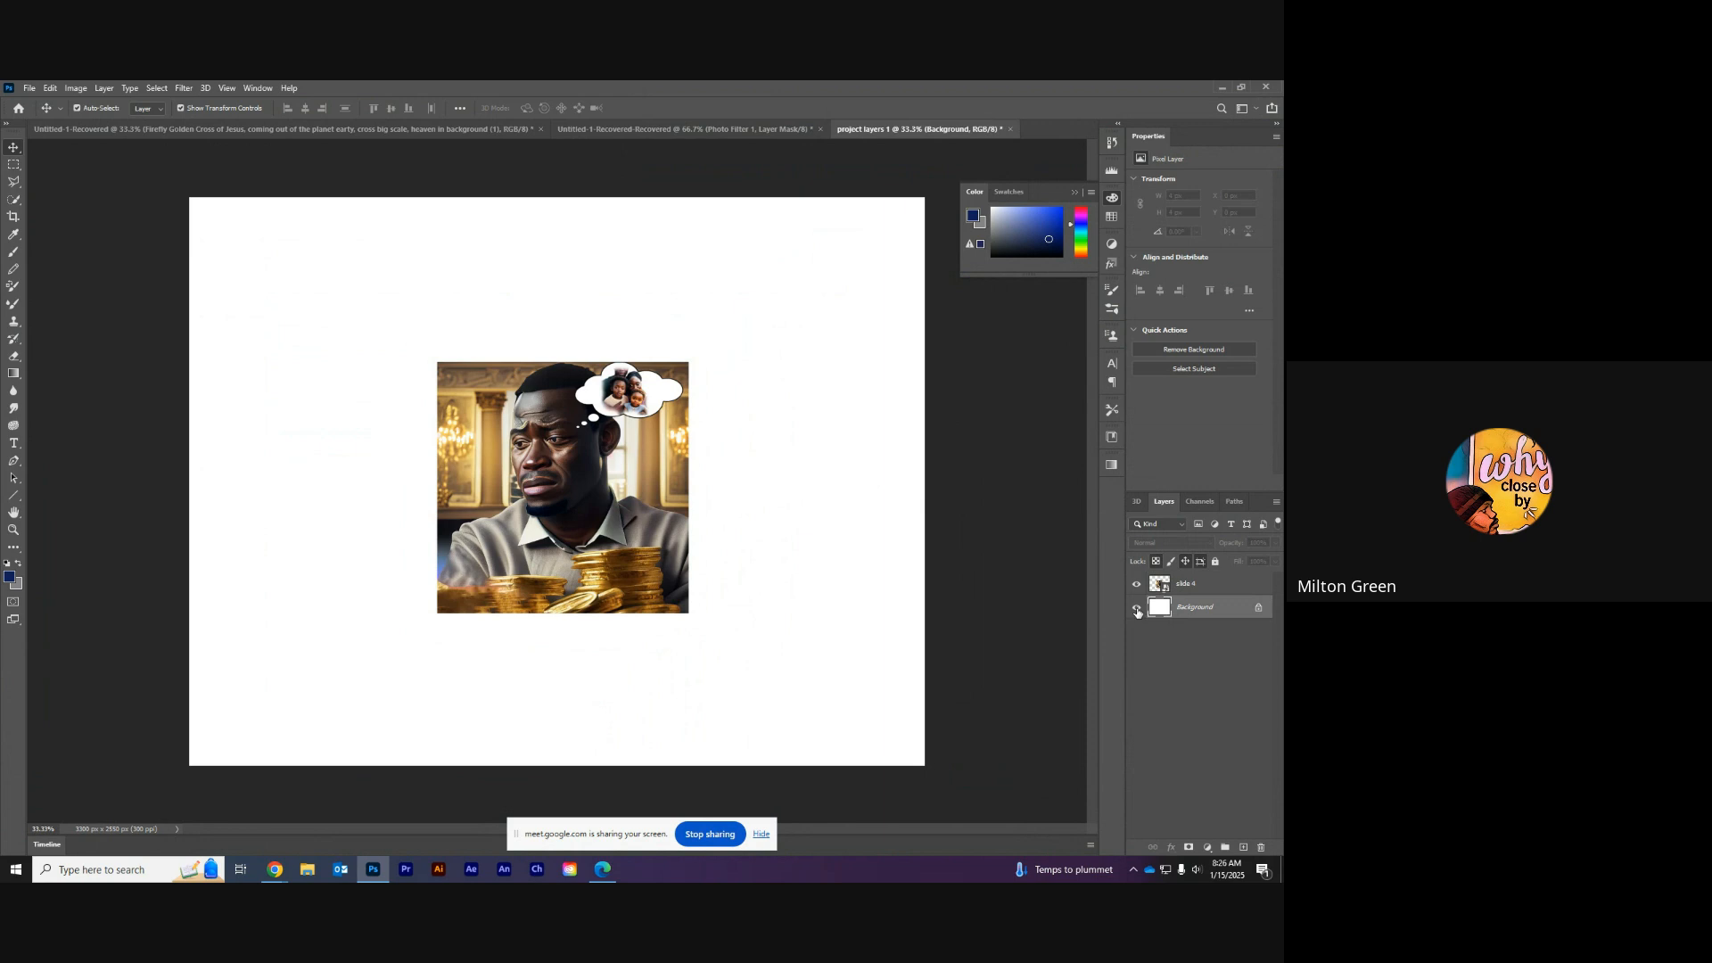
pyautogui.click(1137, 609)
pyautogui.click(1137, 610)
# Step: Unlock the Background layer and rasterize the slide 4 layer
pyautogui.click(1258, 610)
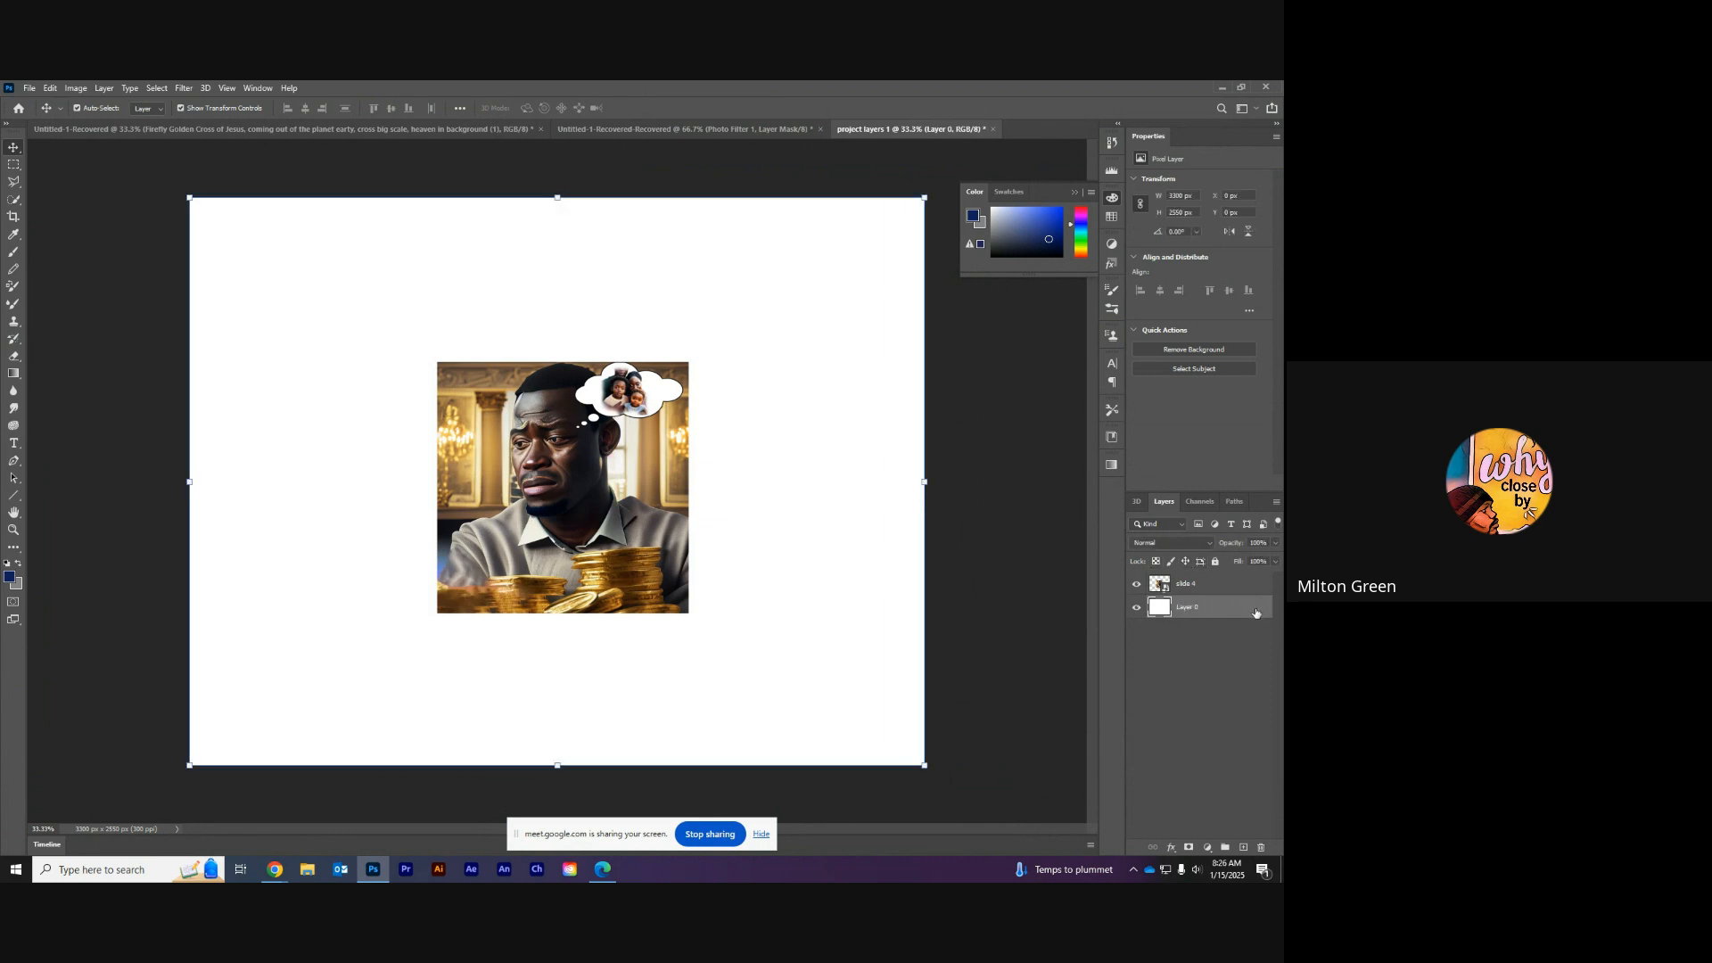
pyautogui.click(1160, 591)
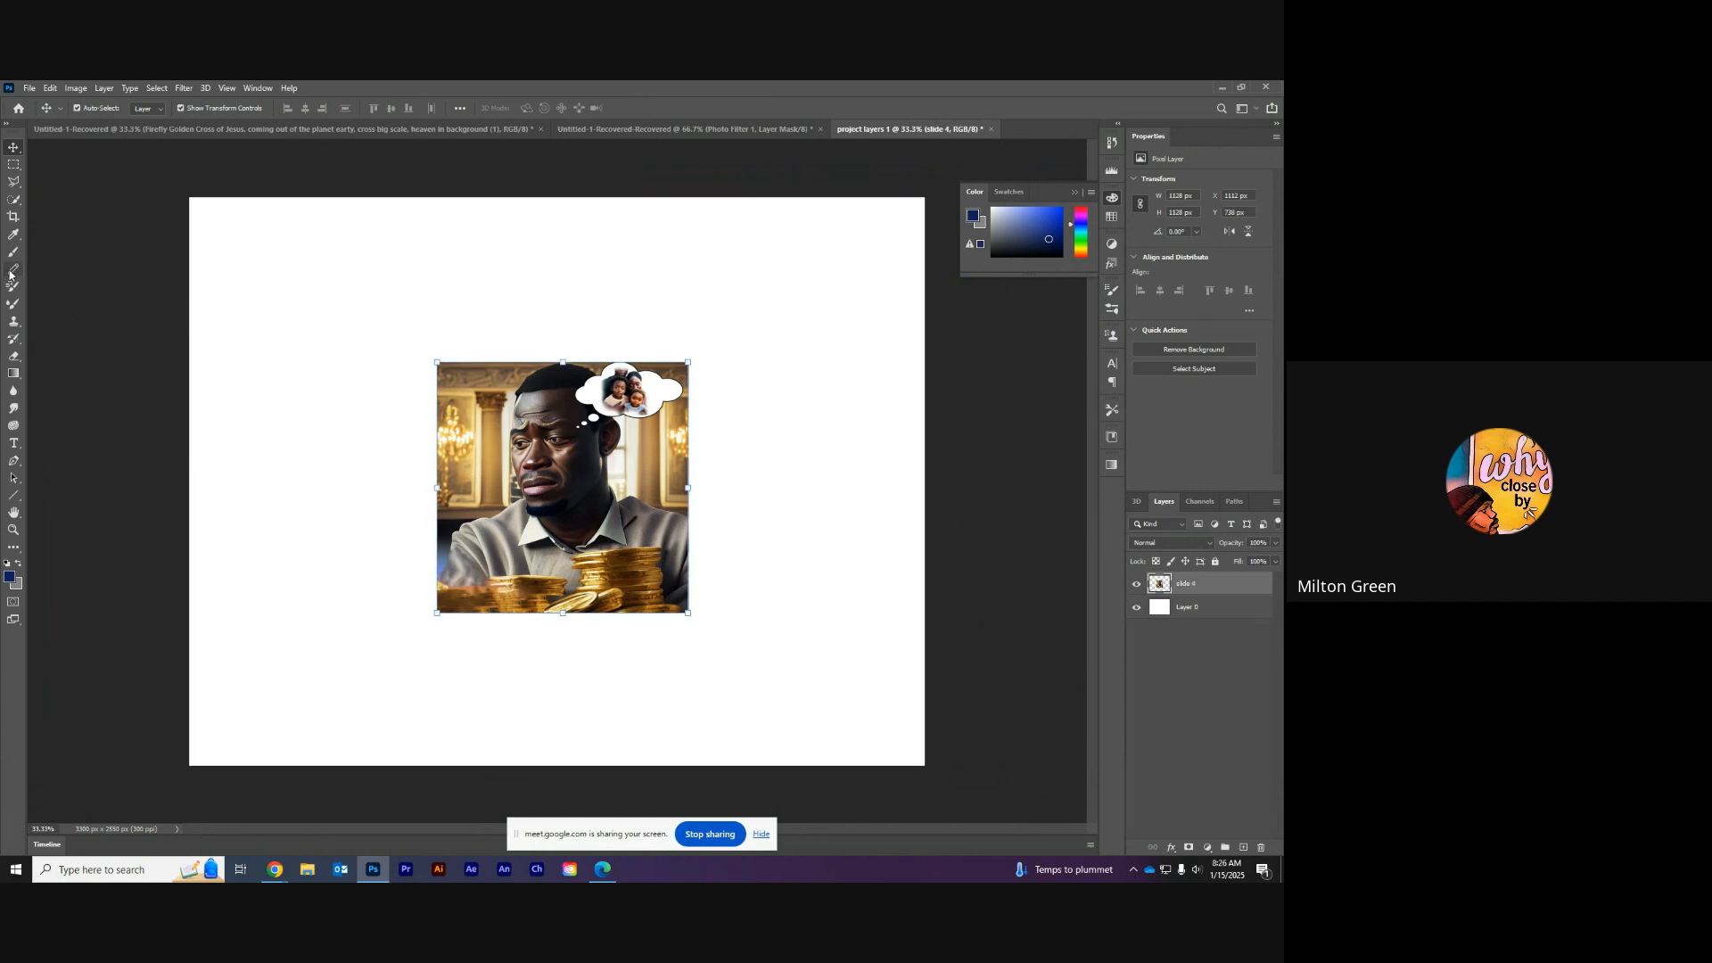
# Step: Add the horizontal text "SAD" in the white area above and left of the placed image
pyautogui.click(16, 447)
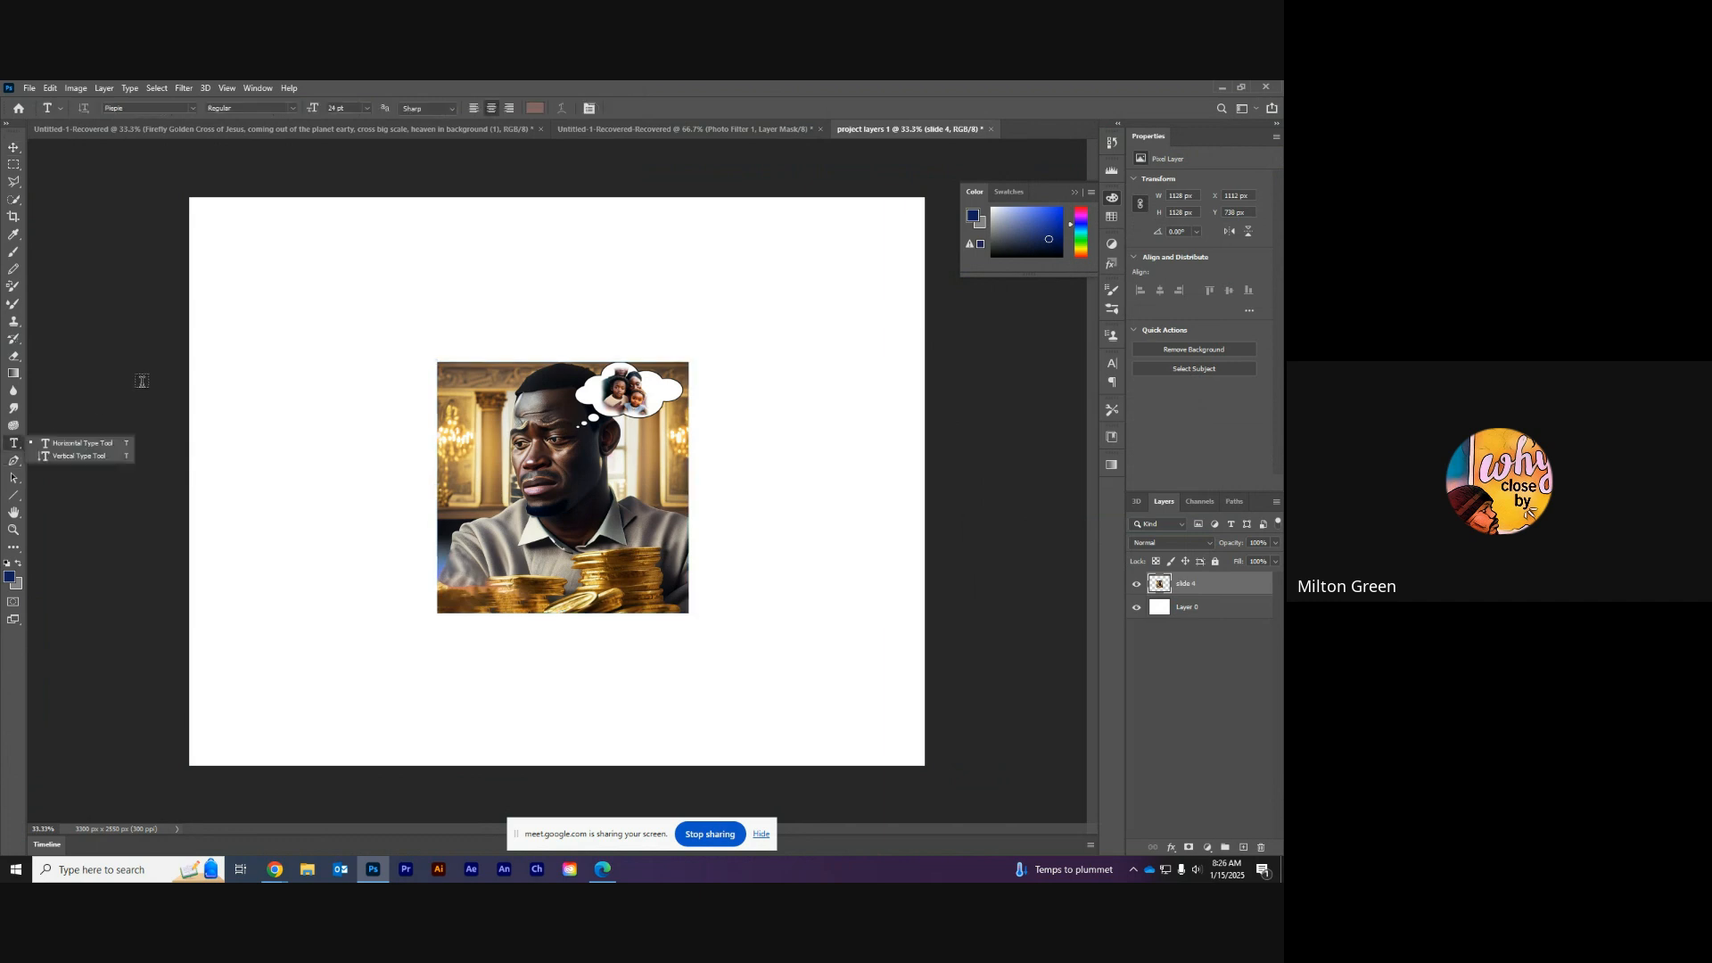
pyautogui.click(307, 280)
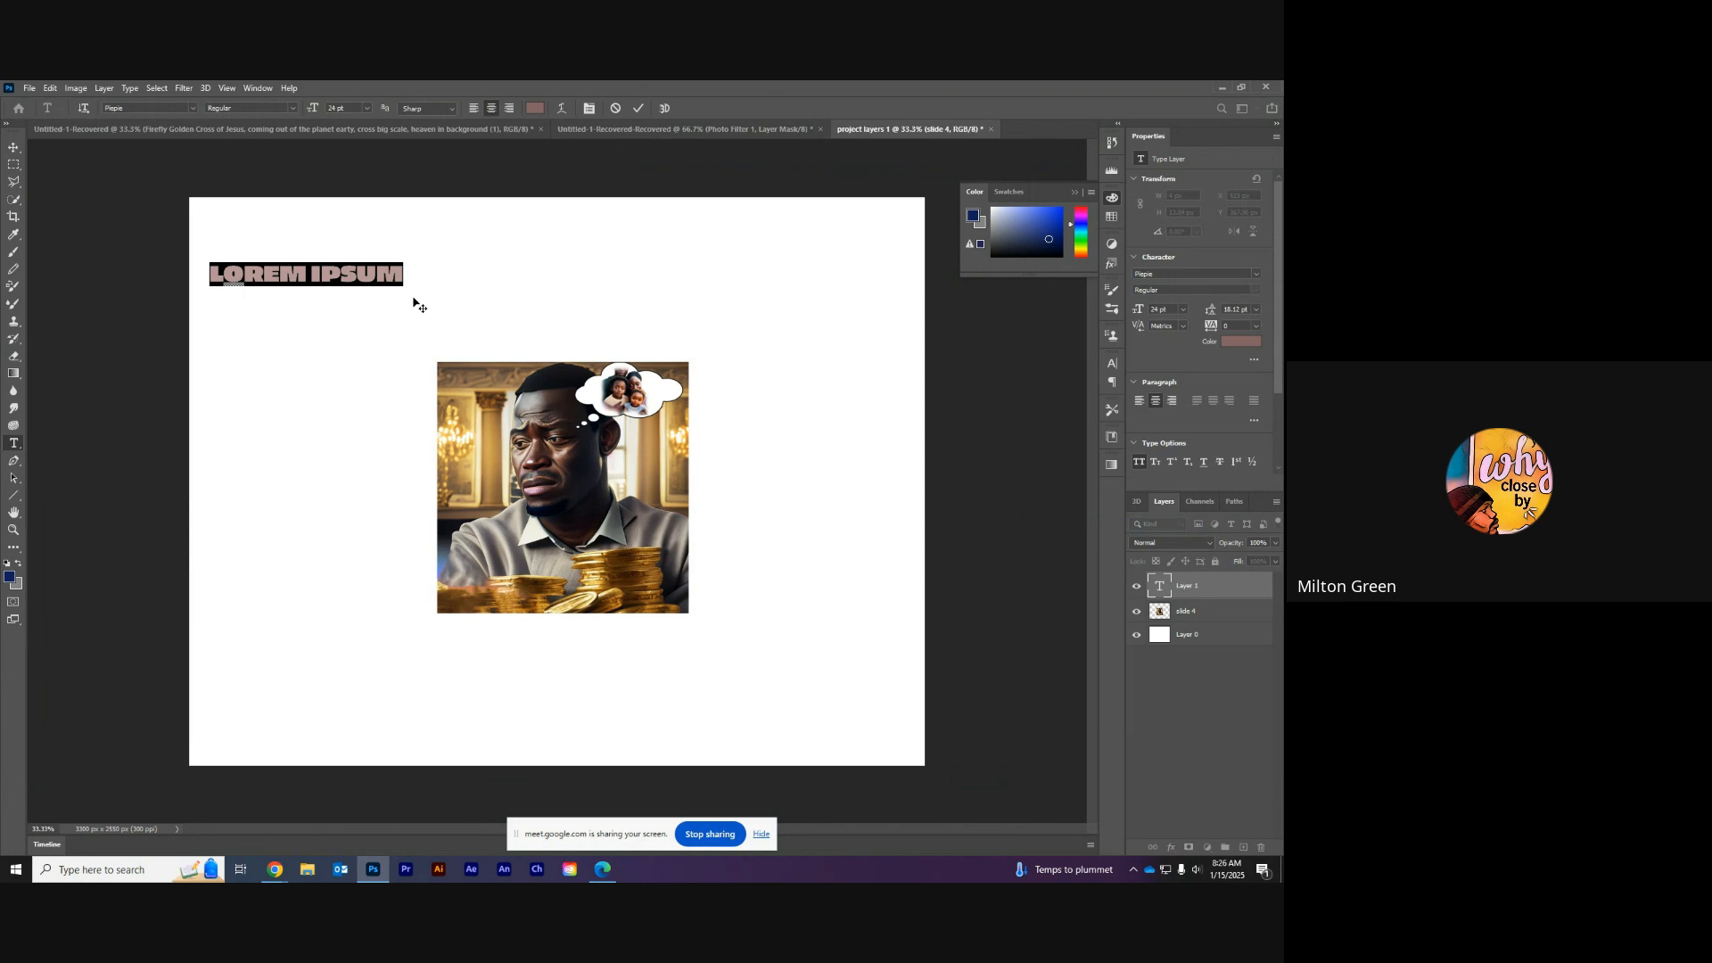
pyautogui.write('SSAD')
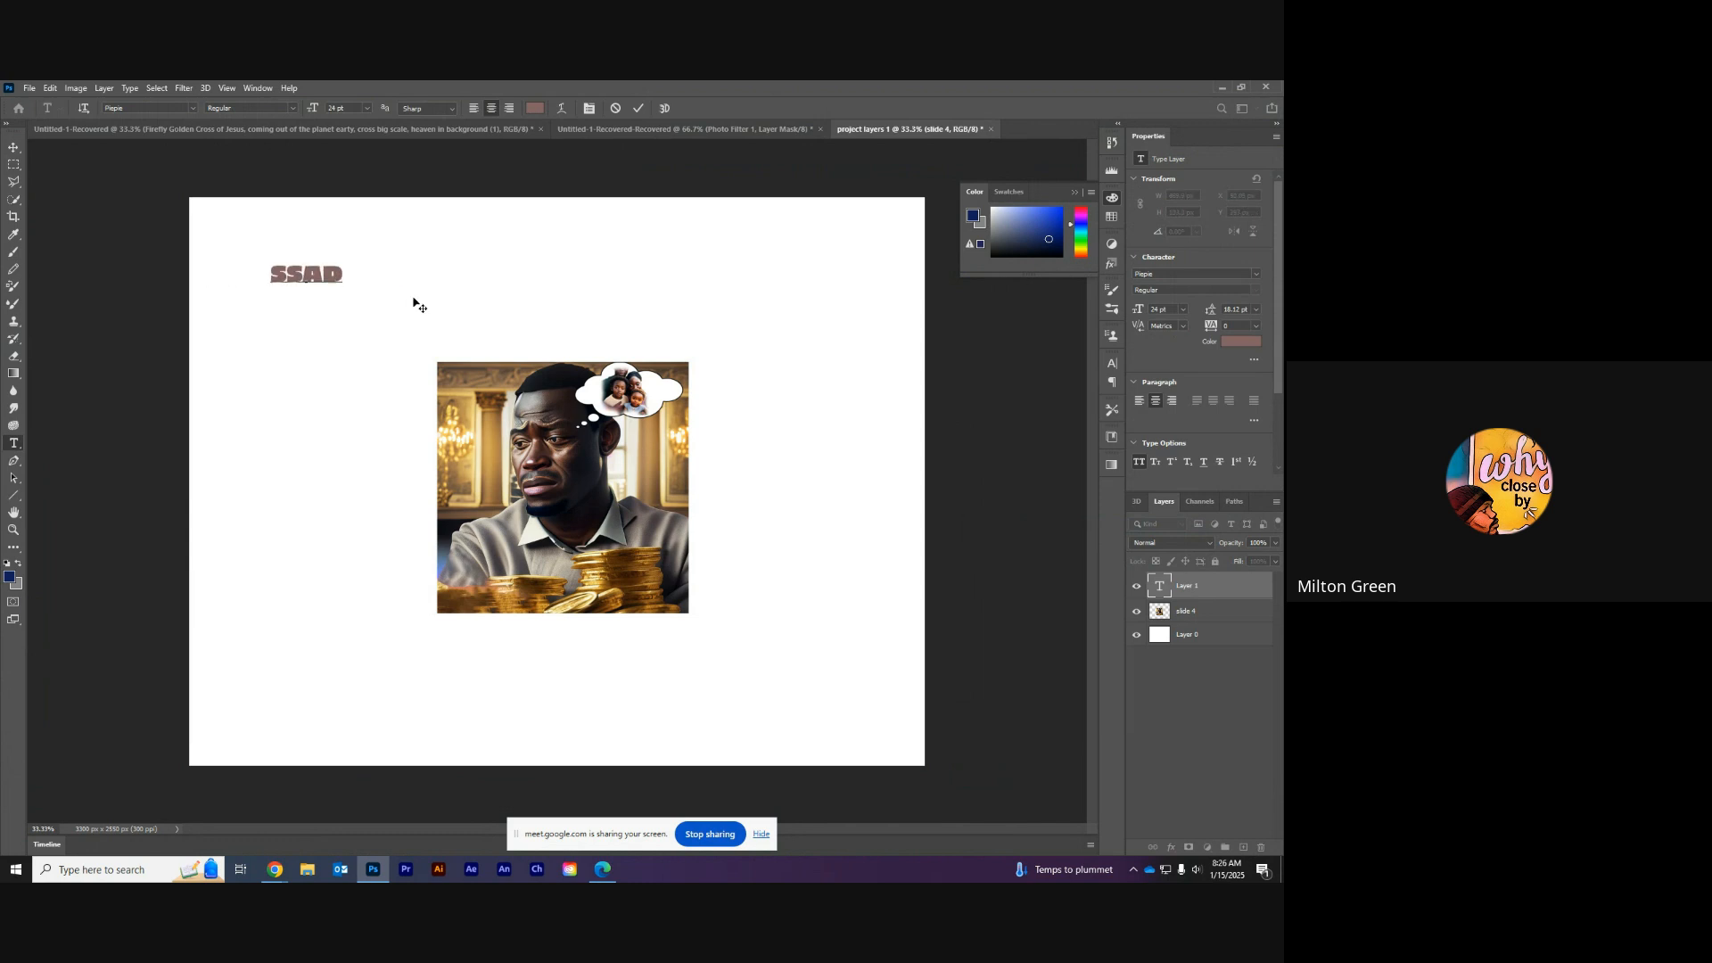
pyautogui.press('BackSpace')
pyautogui.press('BackSpace')
pyautogui.press('BackSpace')
pyautogui.write('AD')
# Step: Try to change the SAD text's font to Bernard MT Condensed and Gill Sans Ultra Bold Condensed
pyautogui.click(191, 107)
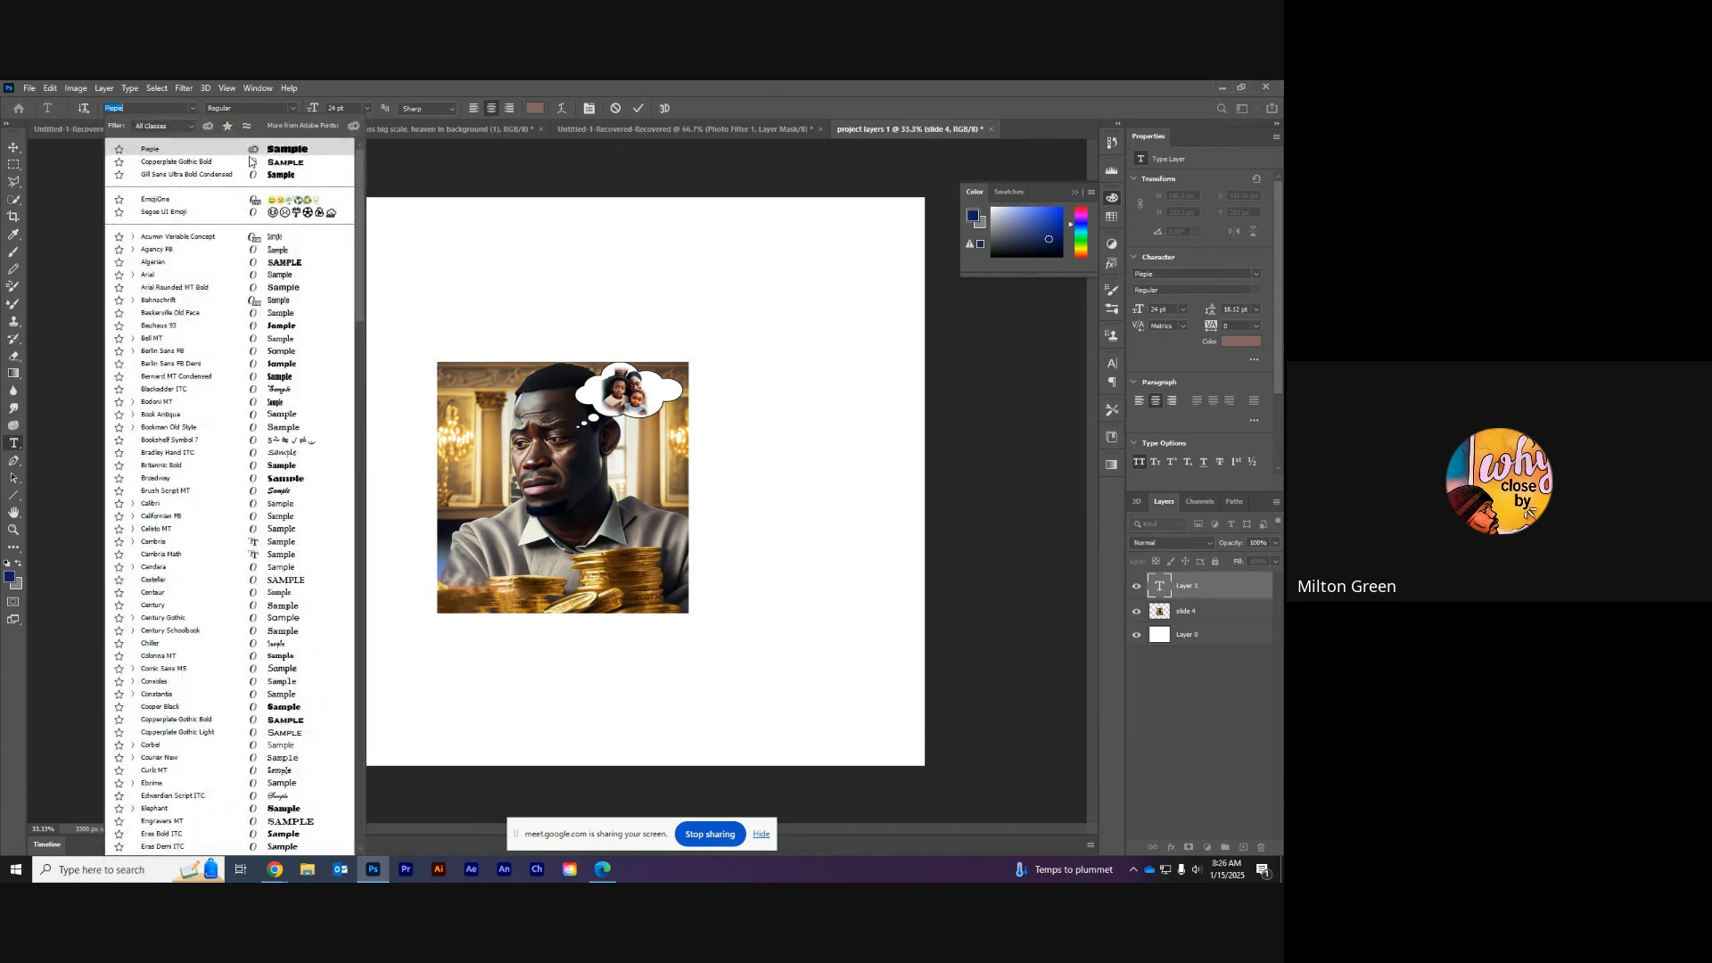
pyautogui.click(278, 378)
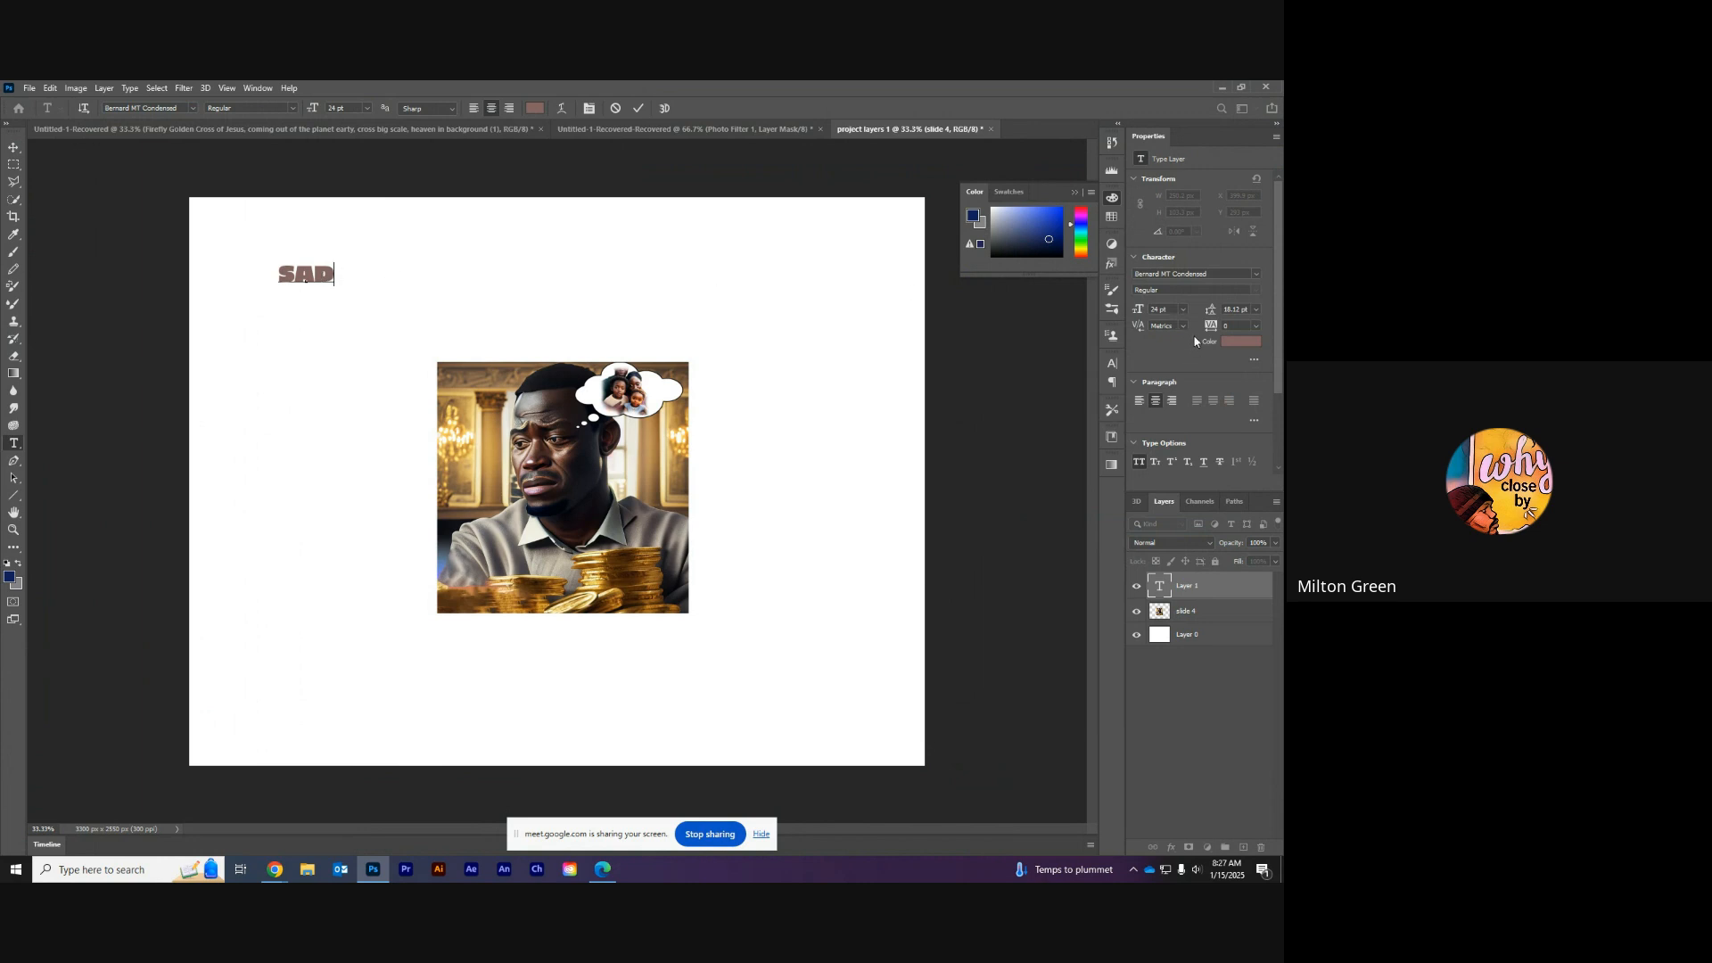
pyautogui.click(258, 87)
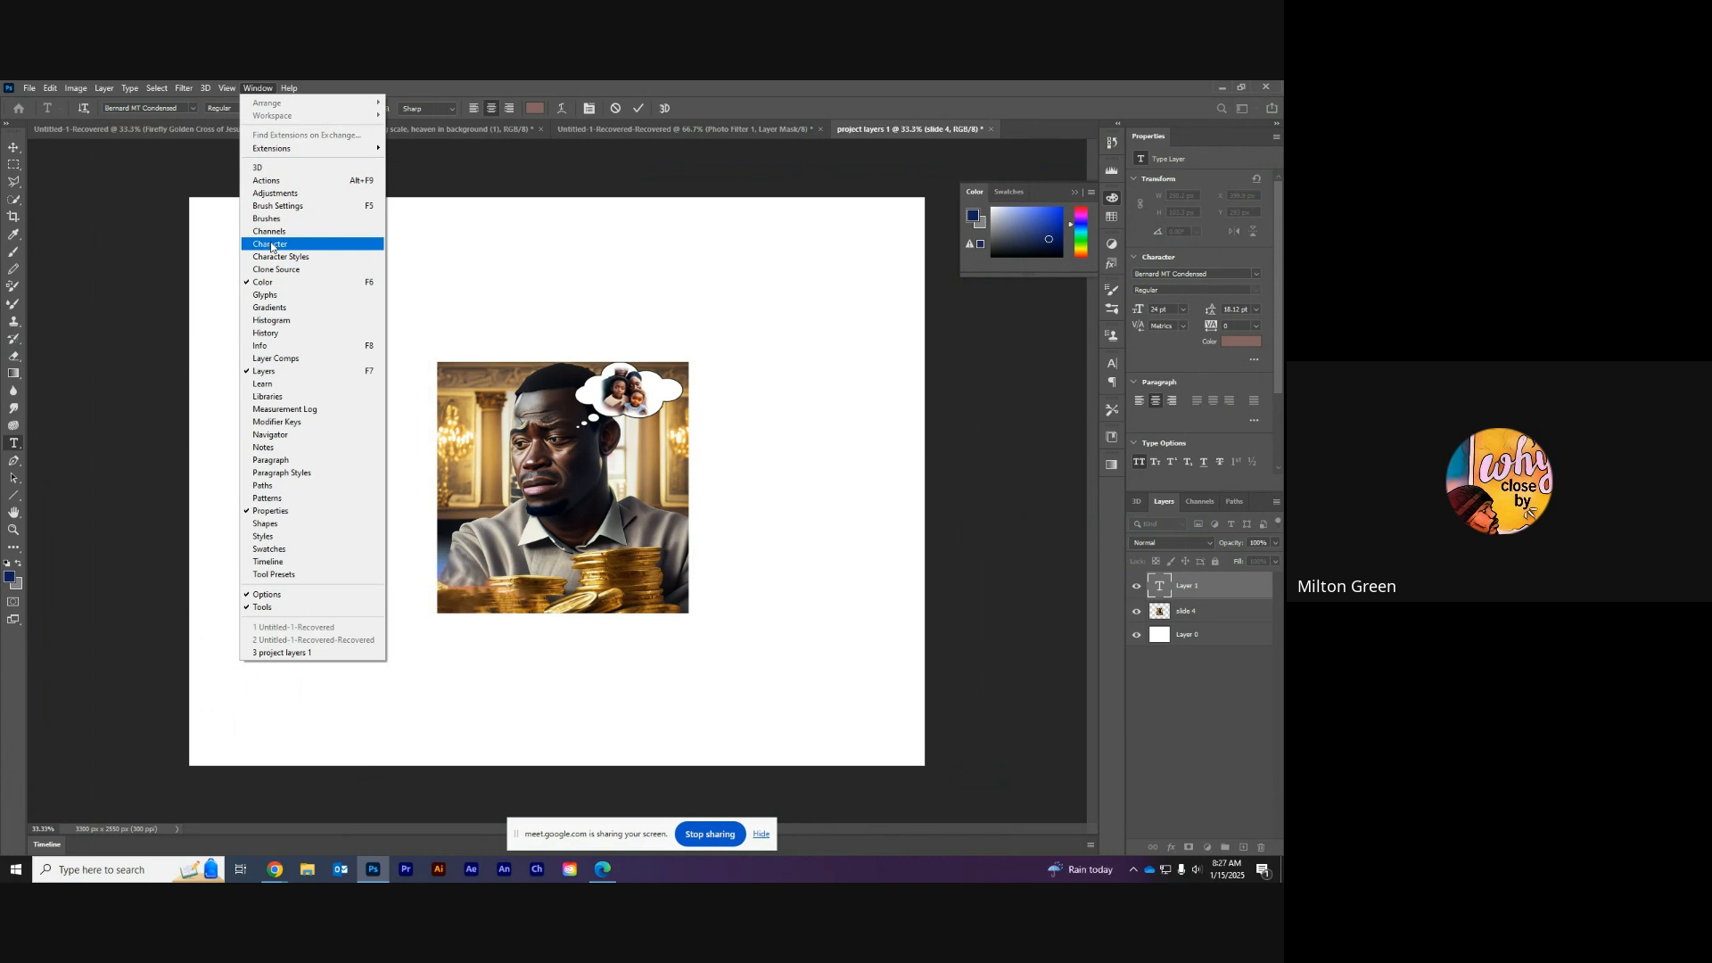
pyautogui.click(271, 244)
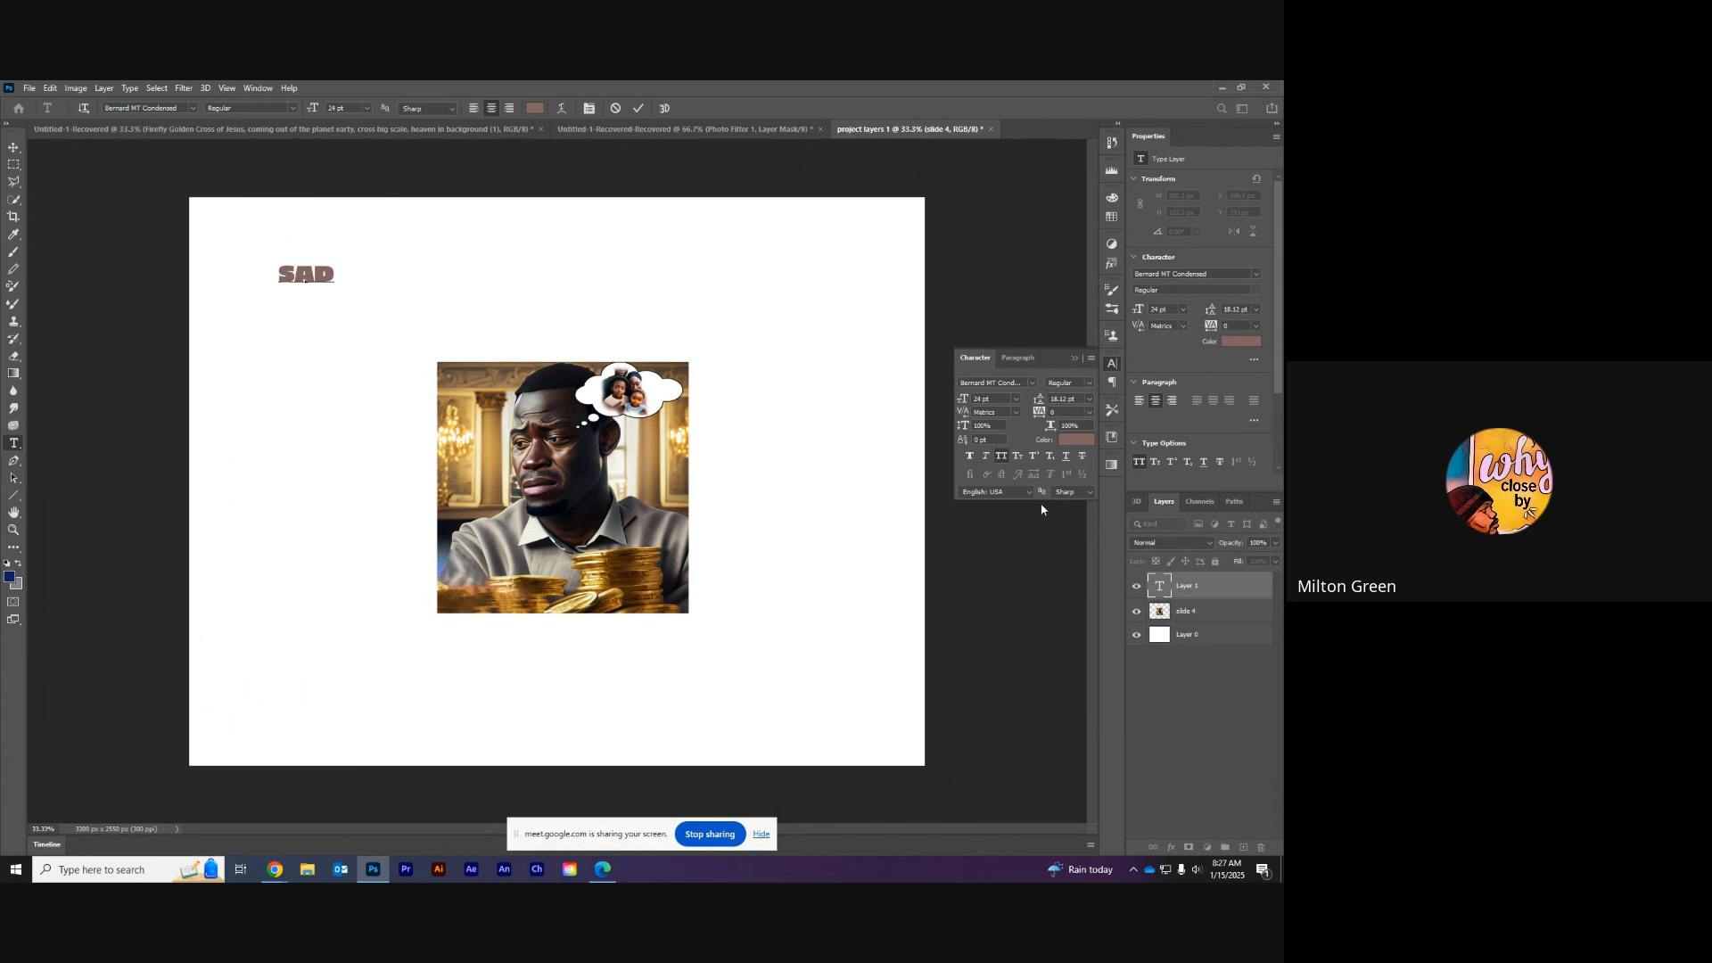
pyautogui.click(1031, 385)
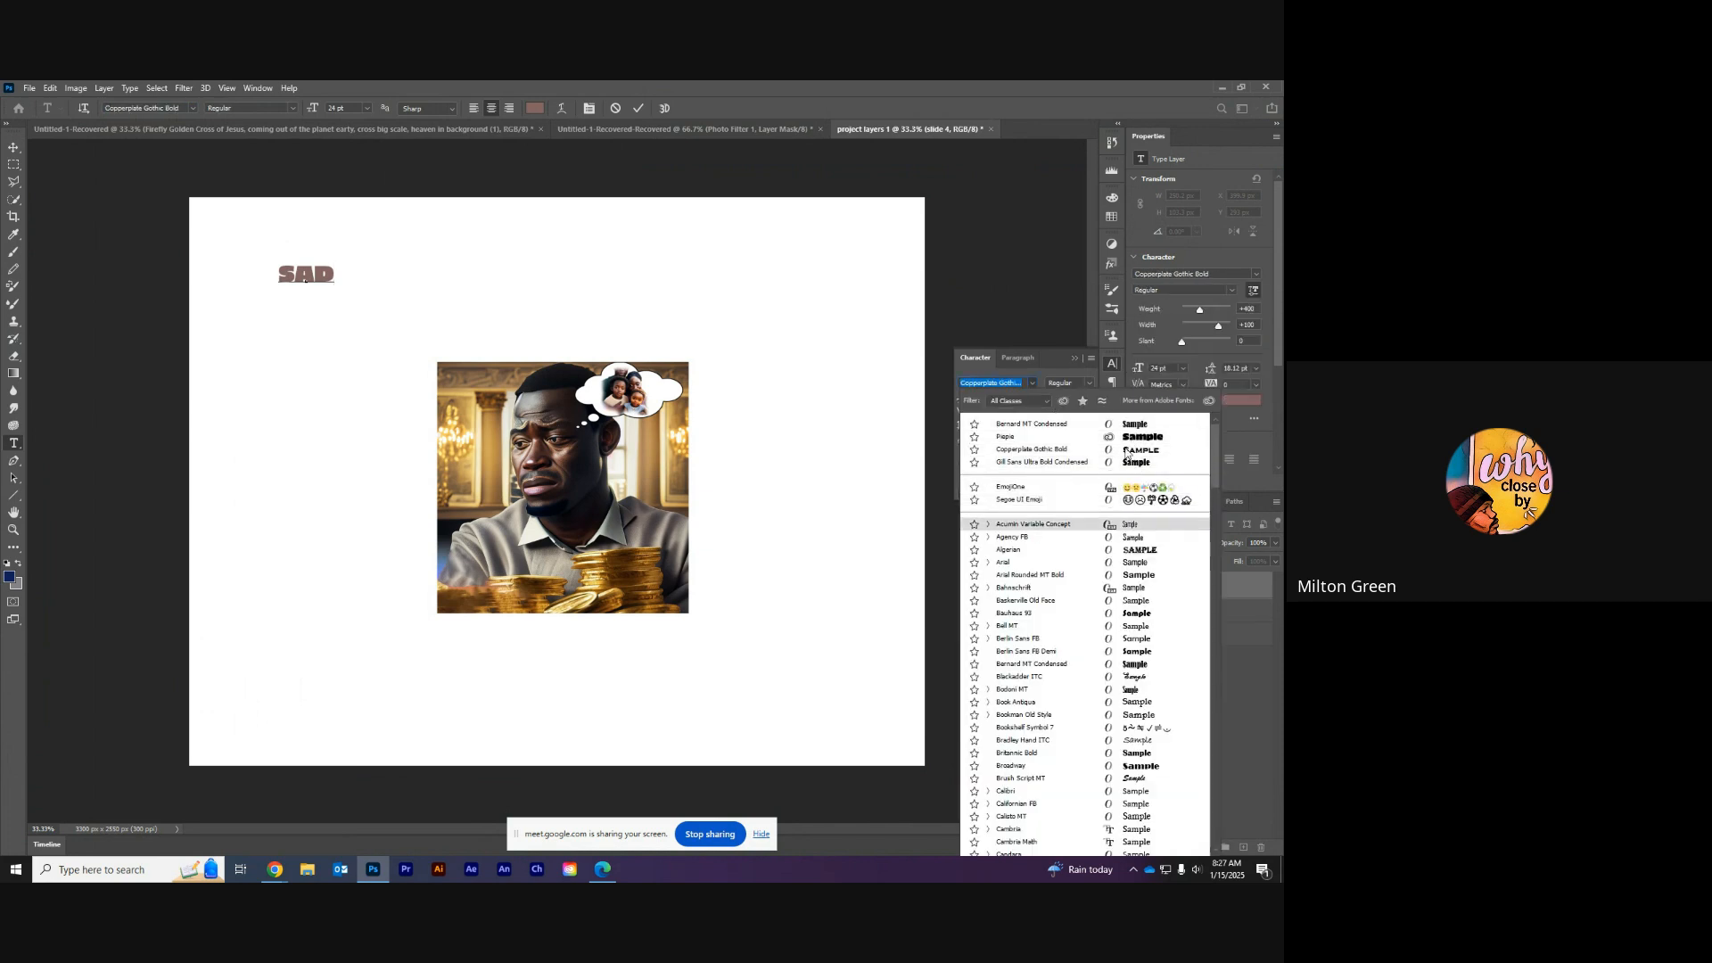
pyautogui.click(1145, 471)
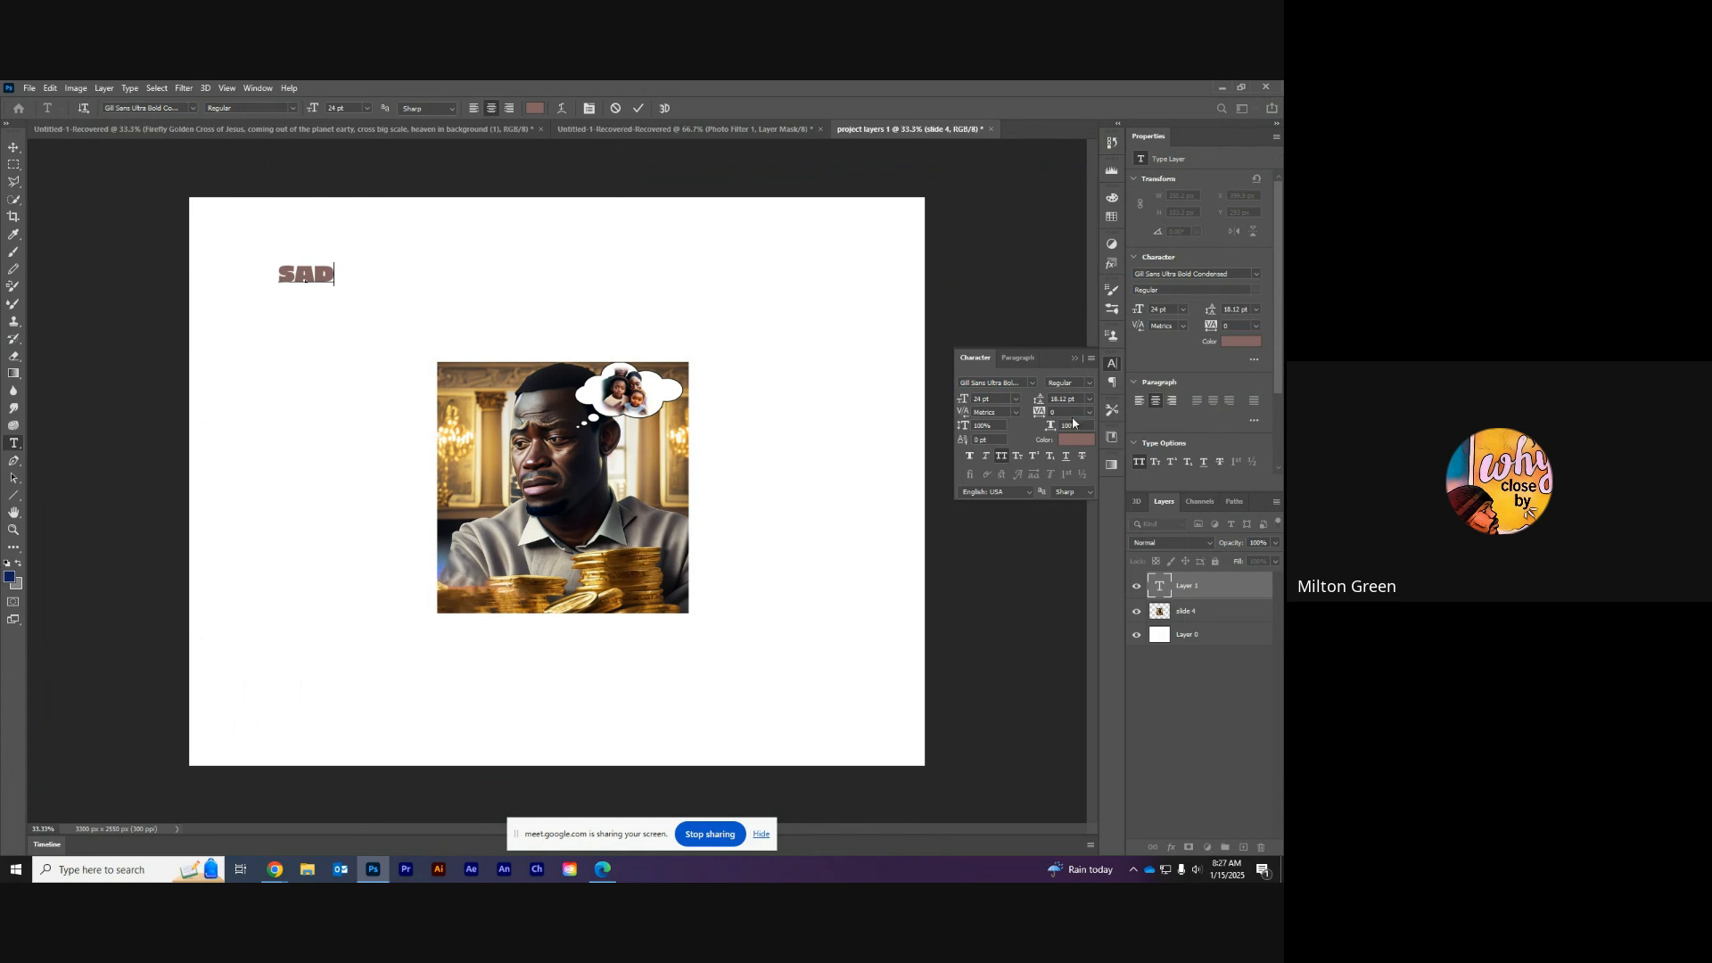
# Step: Select the whole word SAD and set its font to Bauhaus 93
pyautogui.moveTo(335, 272); pyautogui.dragTo(261, 274)
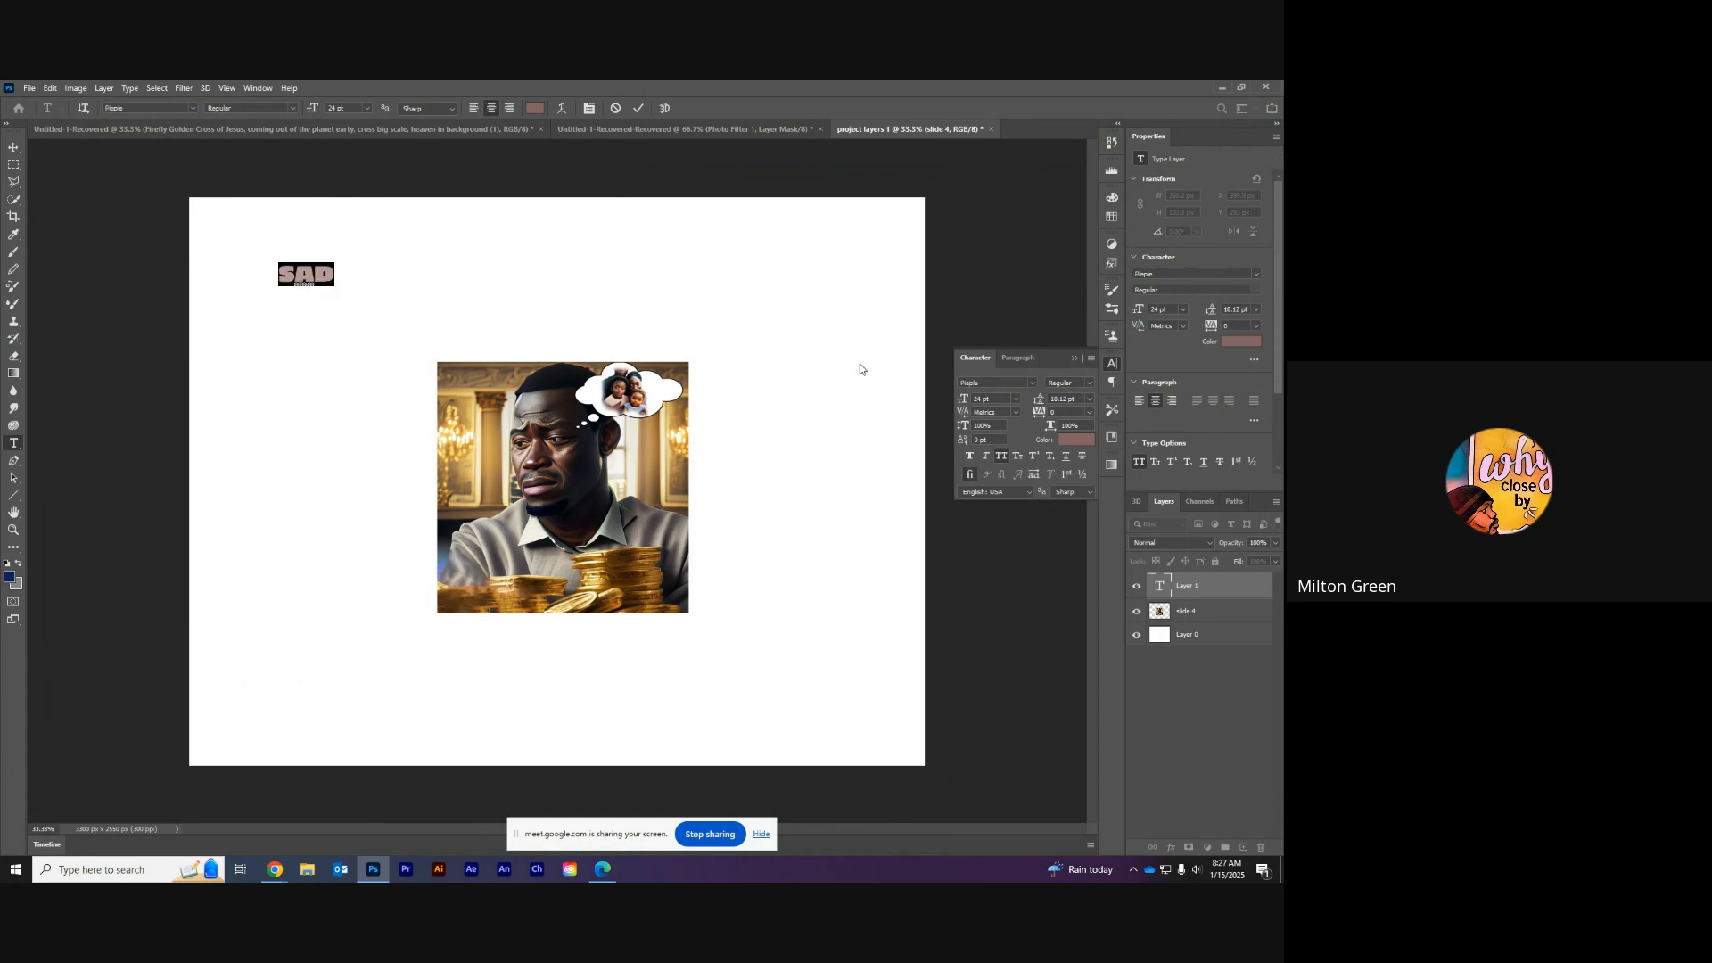
pyautogui.click(1034, 384)
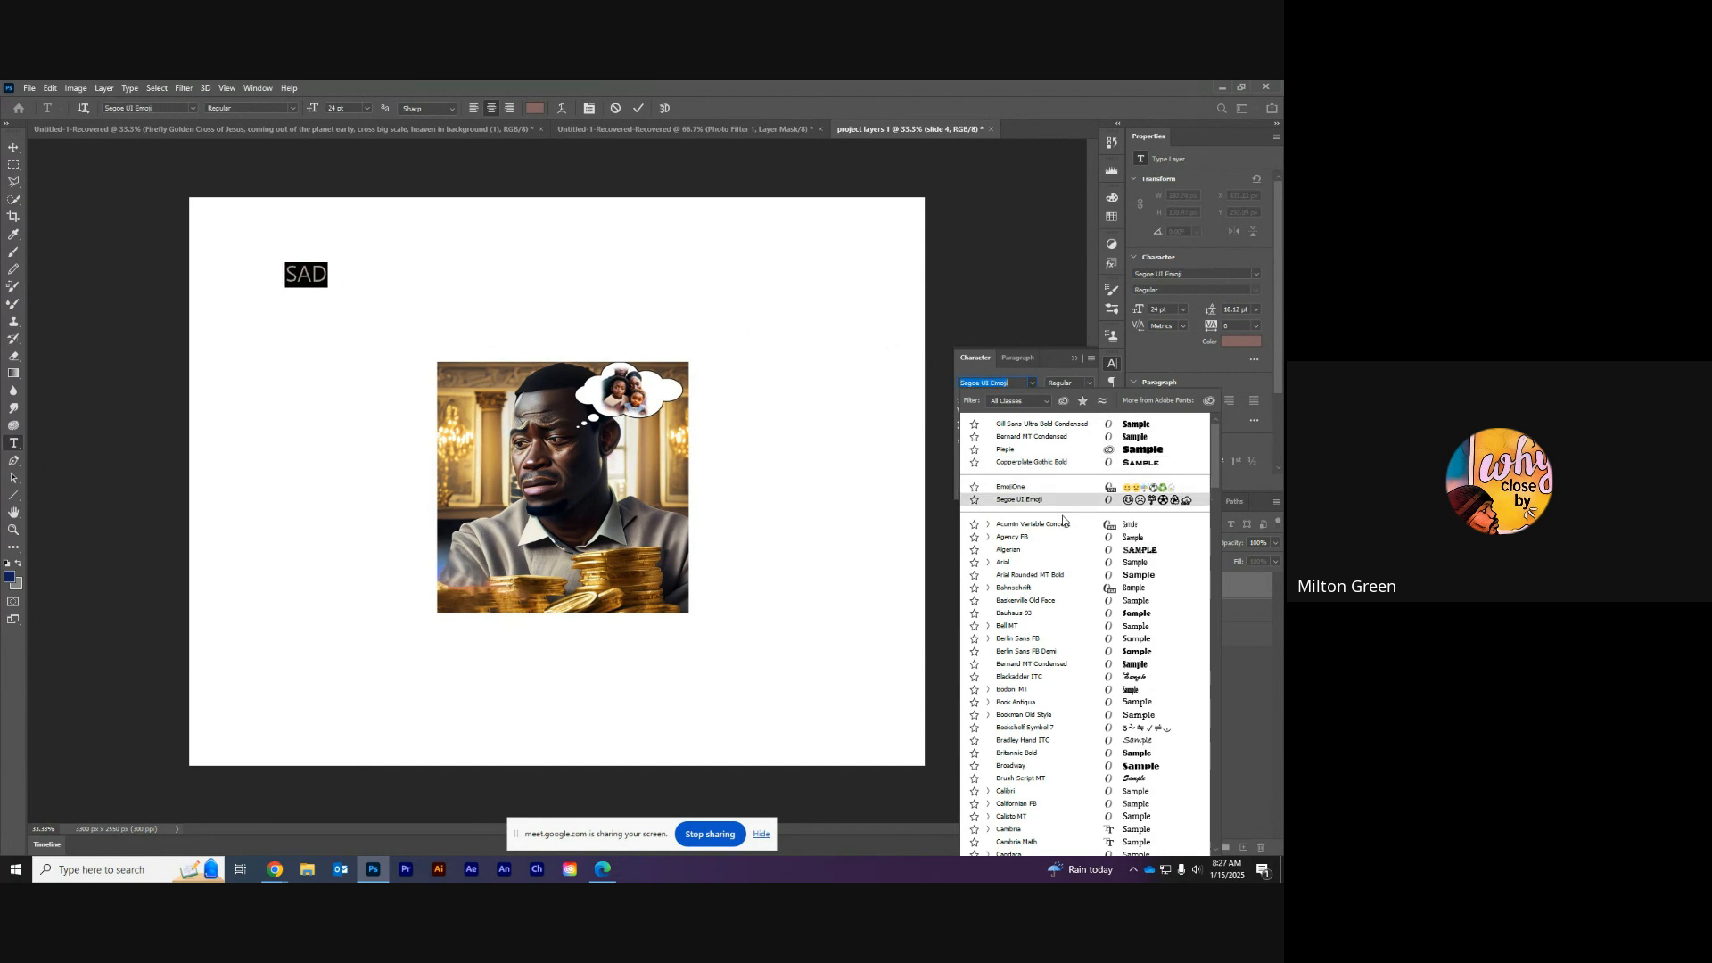
pyautogui.click(1100, 618)
# Step: Scale the SAD text up proportionally to about 56 pt and apply the transform
pyautogui.click(14, 147)
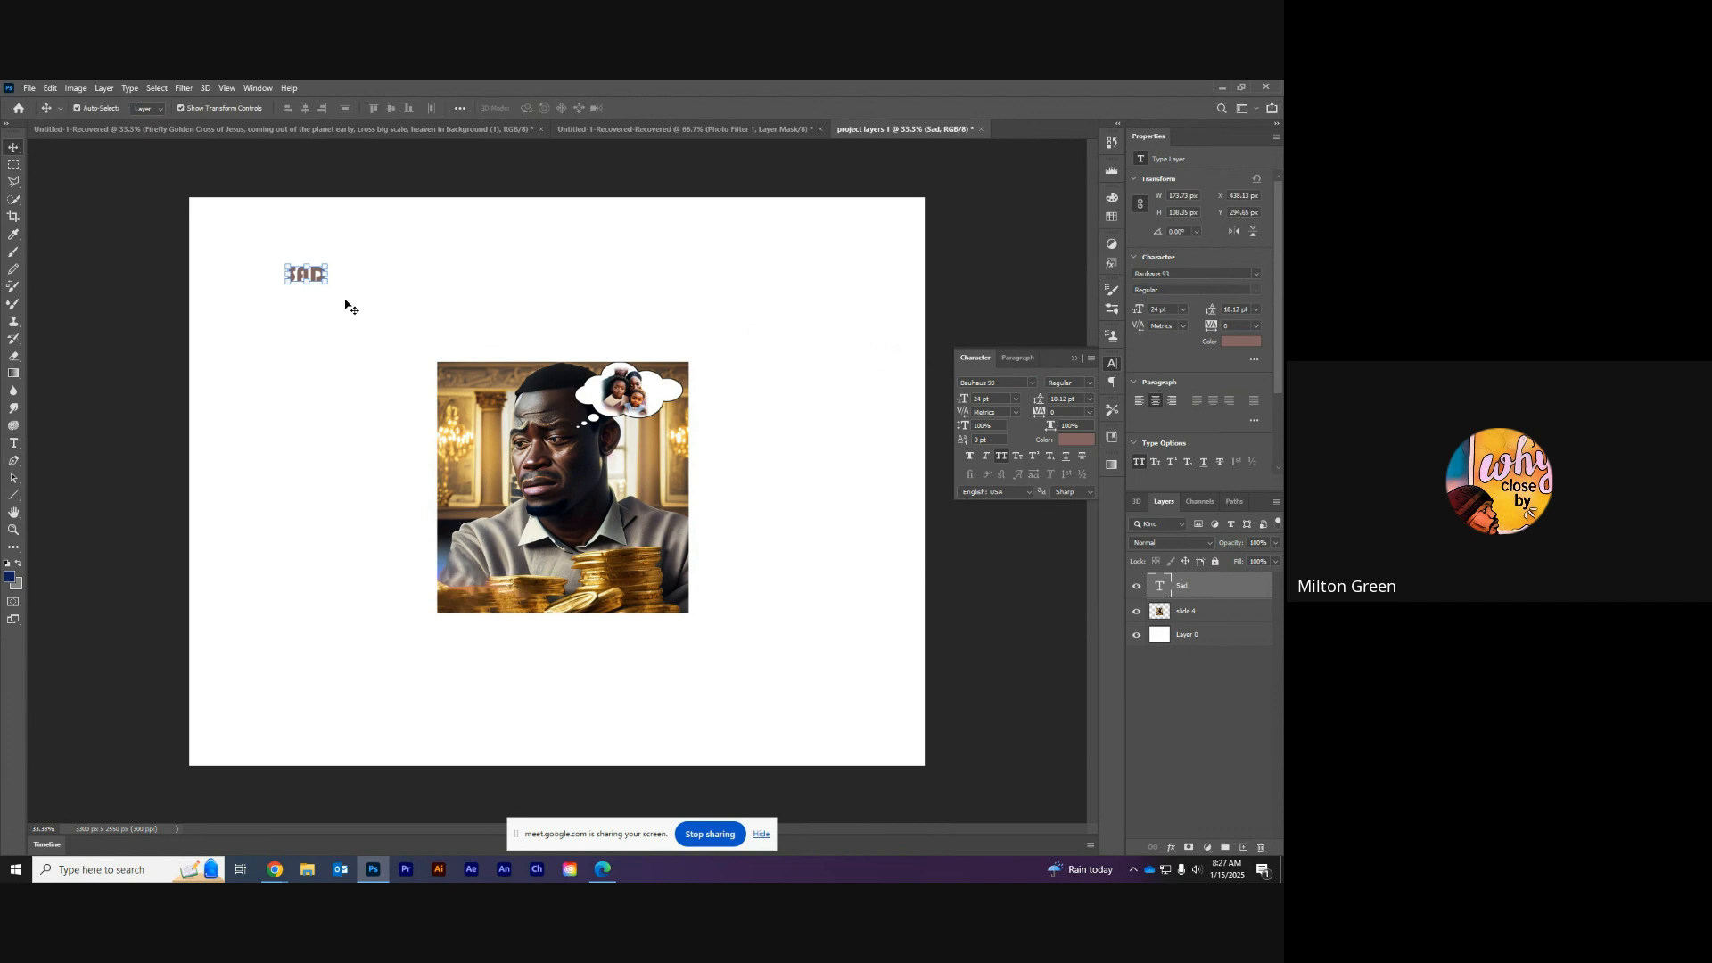
pyautogui.moveTo(327, 280); pyautogui.dragTo(379, 319)
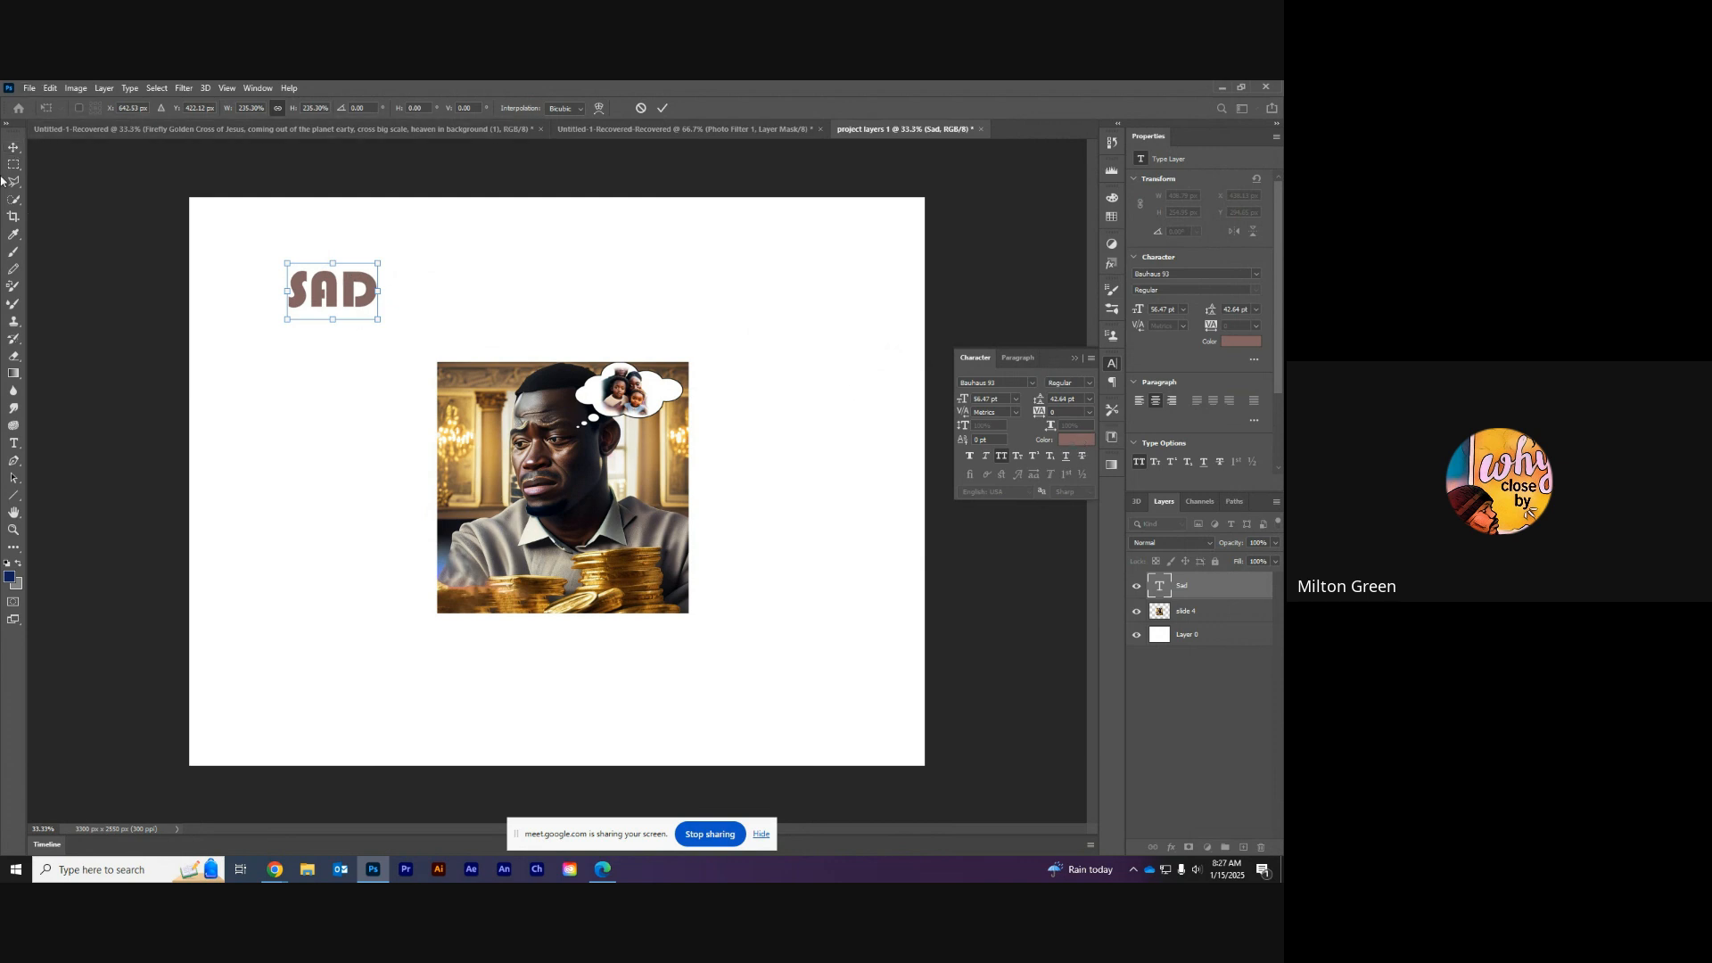
pyautogui.click(14, 148)
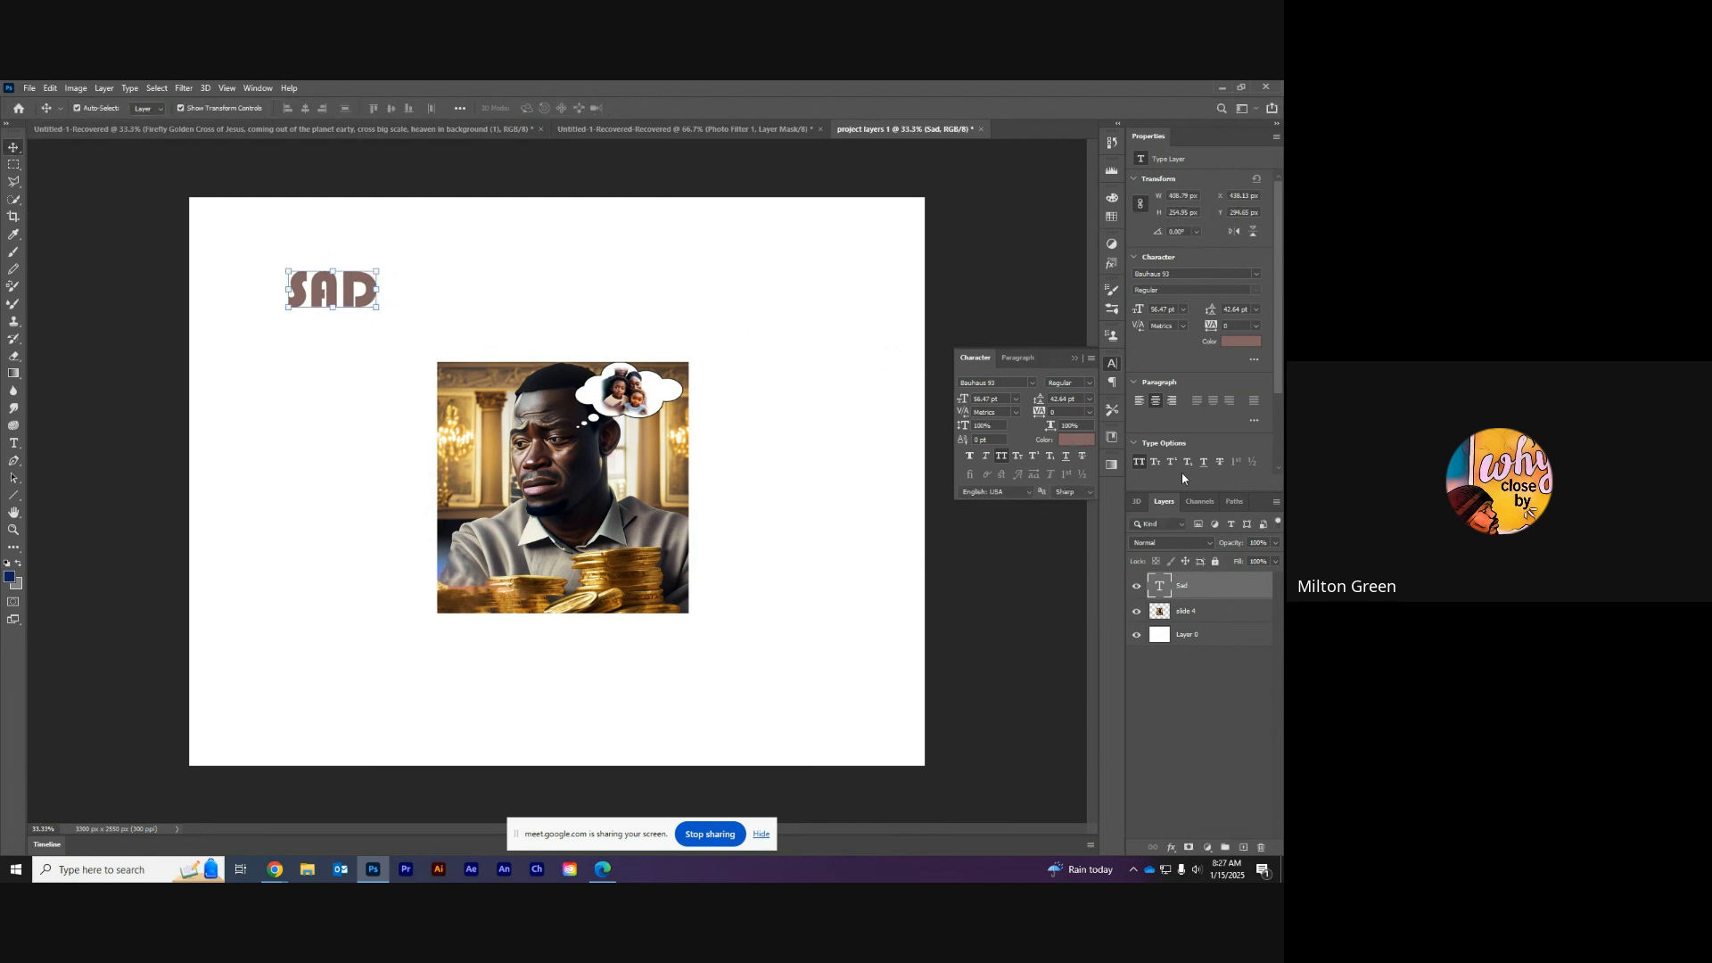
# Step: Toggle the SAD text layer's visibility off and on to check what the layer contains
pyautogui.click(11, 163)
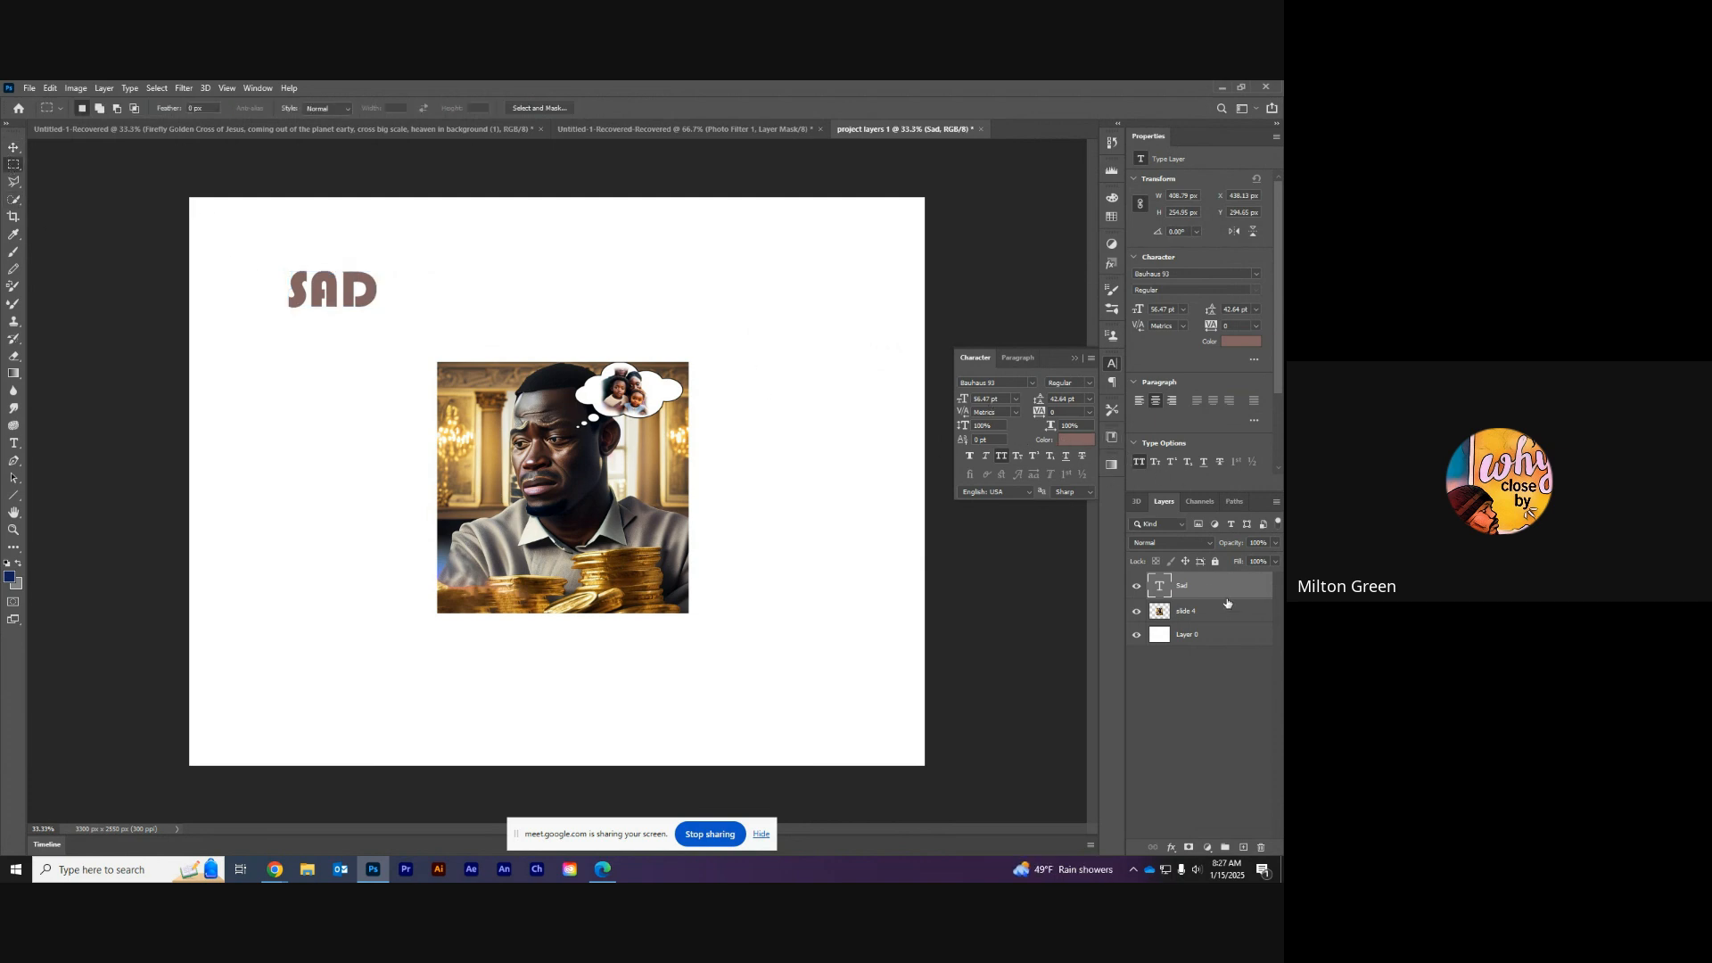
pyautogui.click(1138, 586)
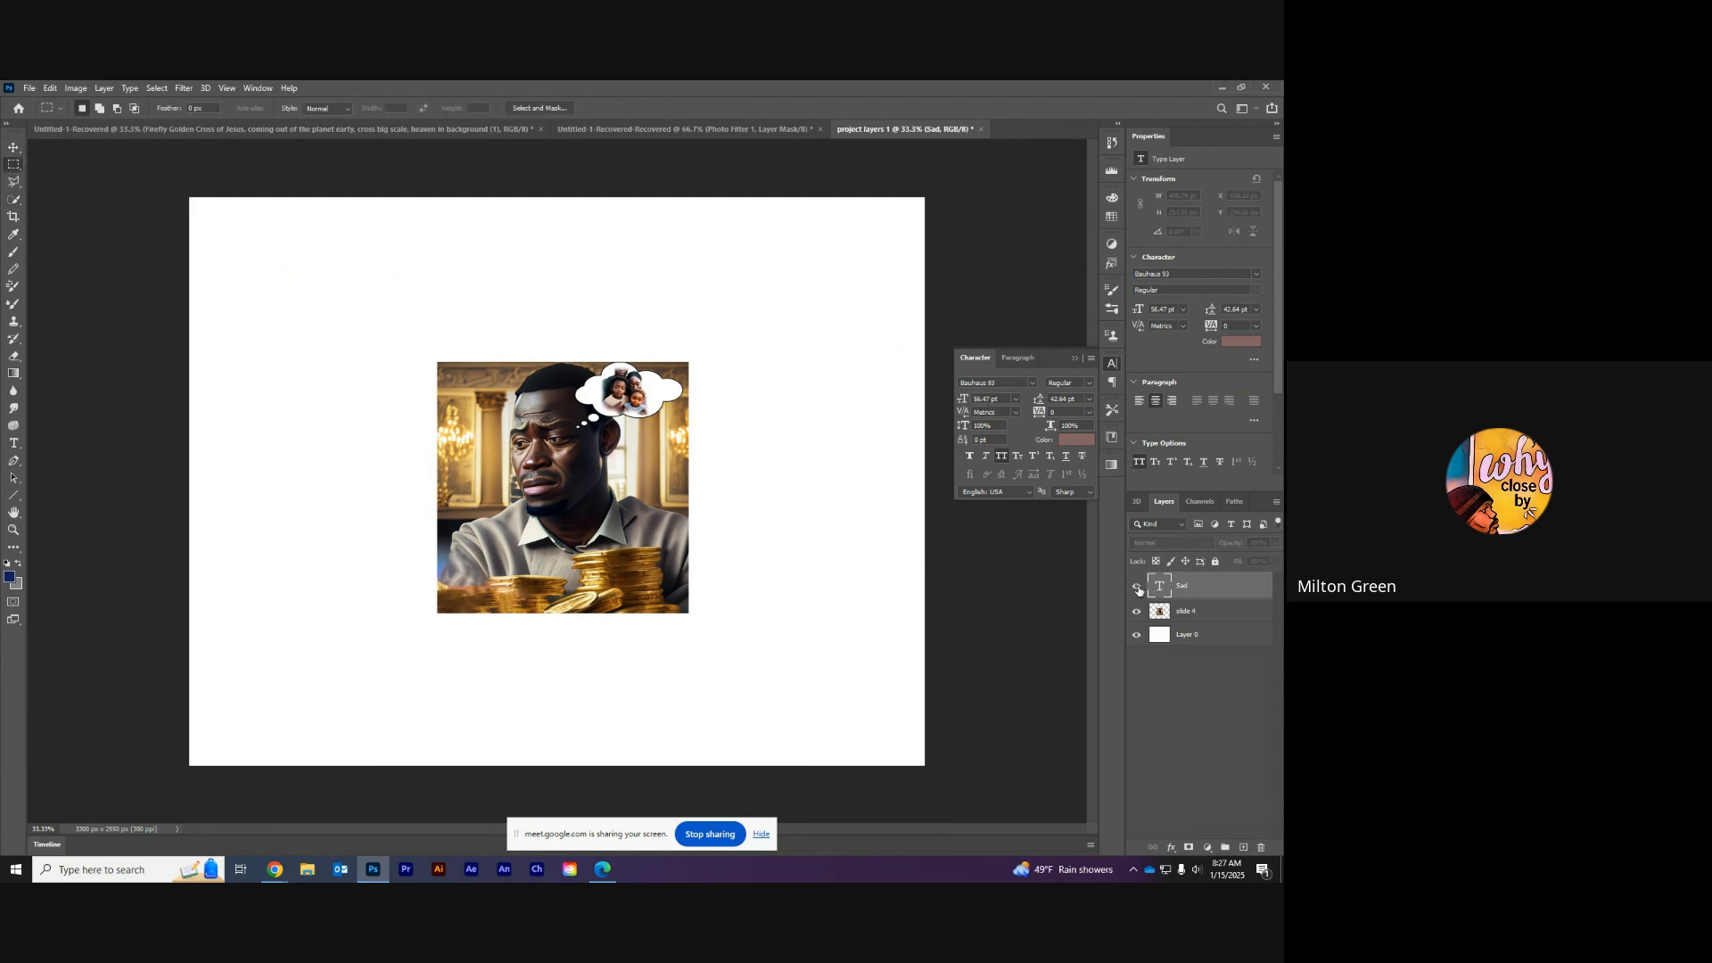
pyautogui.click(1138, 587)
pyautogui.click(1138, 587)
pyautogui.click(1138, 587)
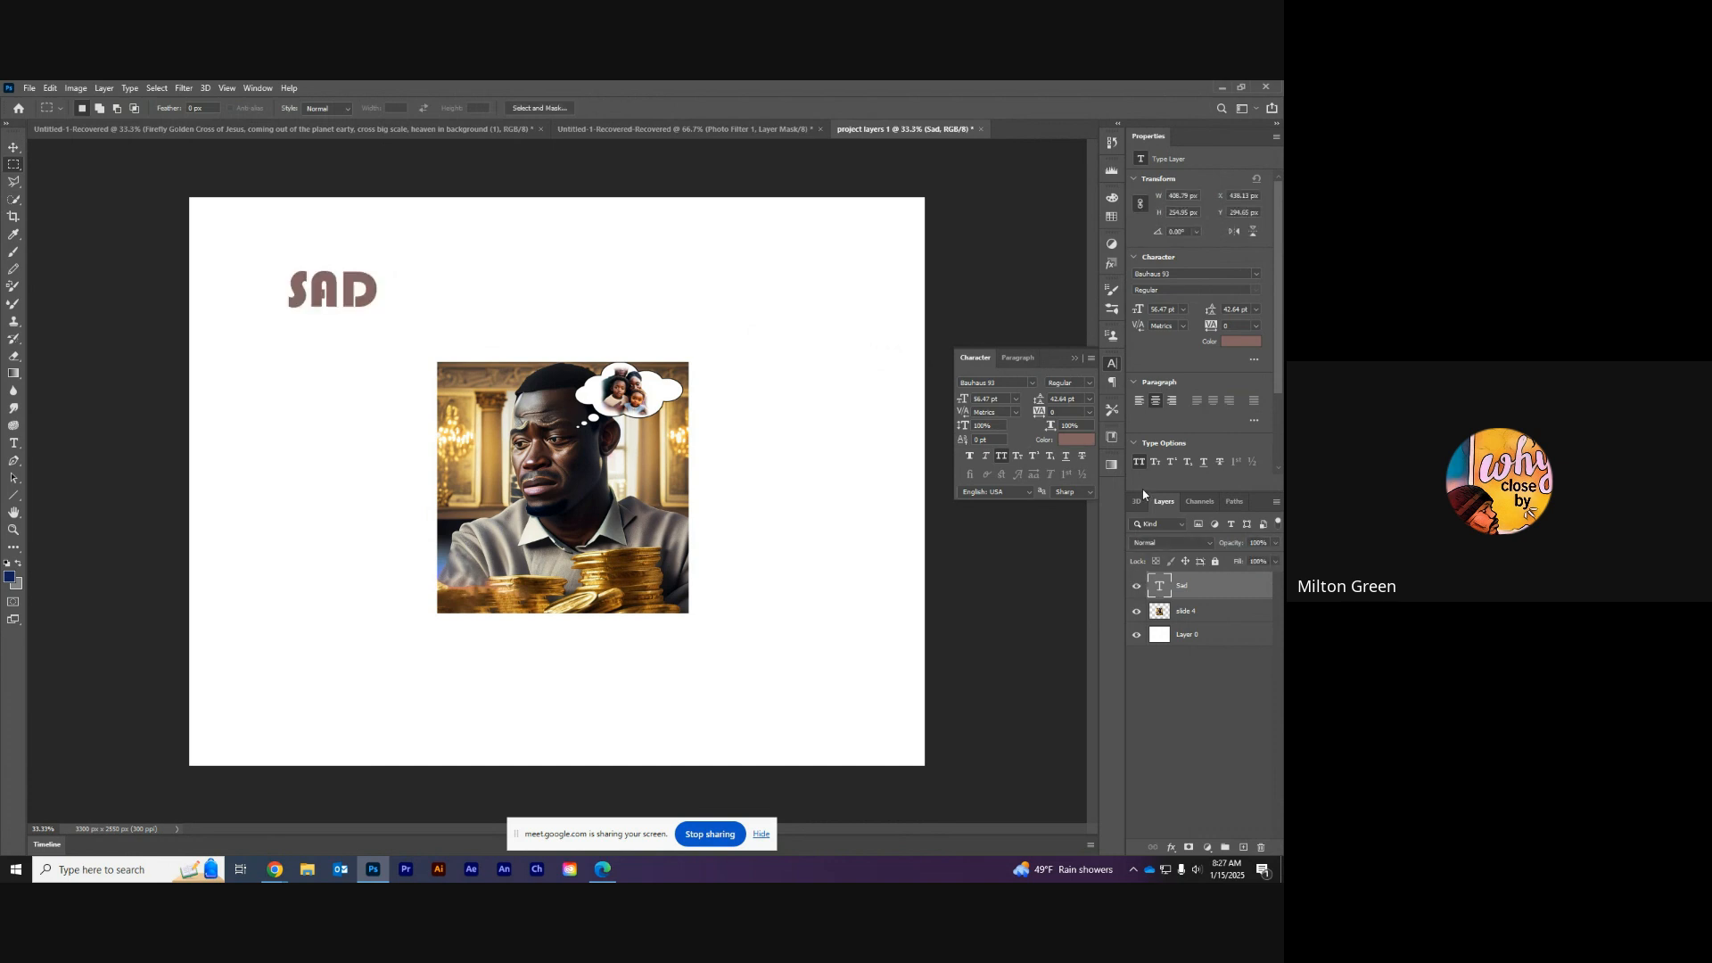
# Step: Set the SAD text's color to dark red #a41616
pyautogui.click(1075, 439)
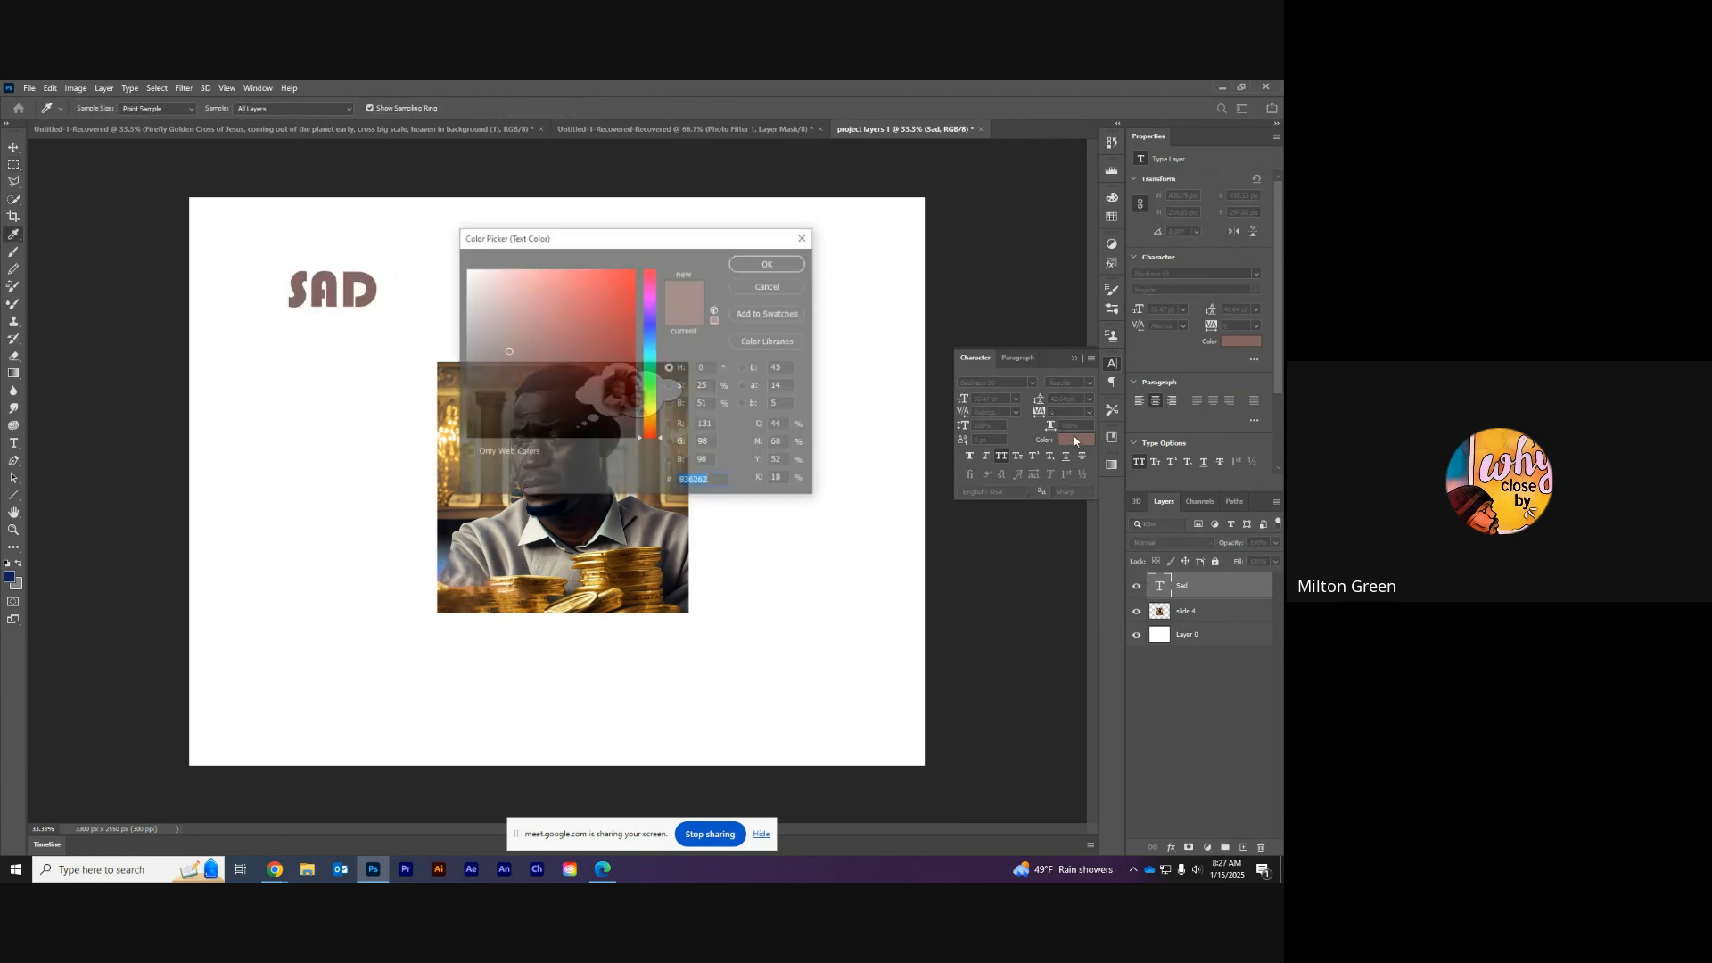
pyautogui.click(622, 307)
pyautogui.click(563, 381)
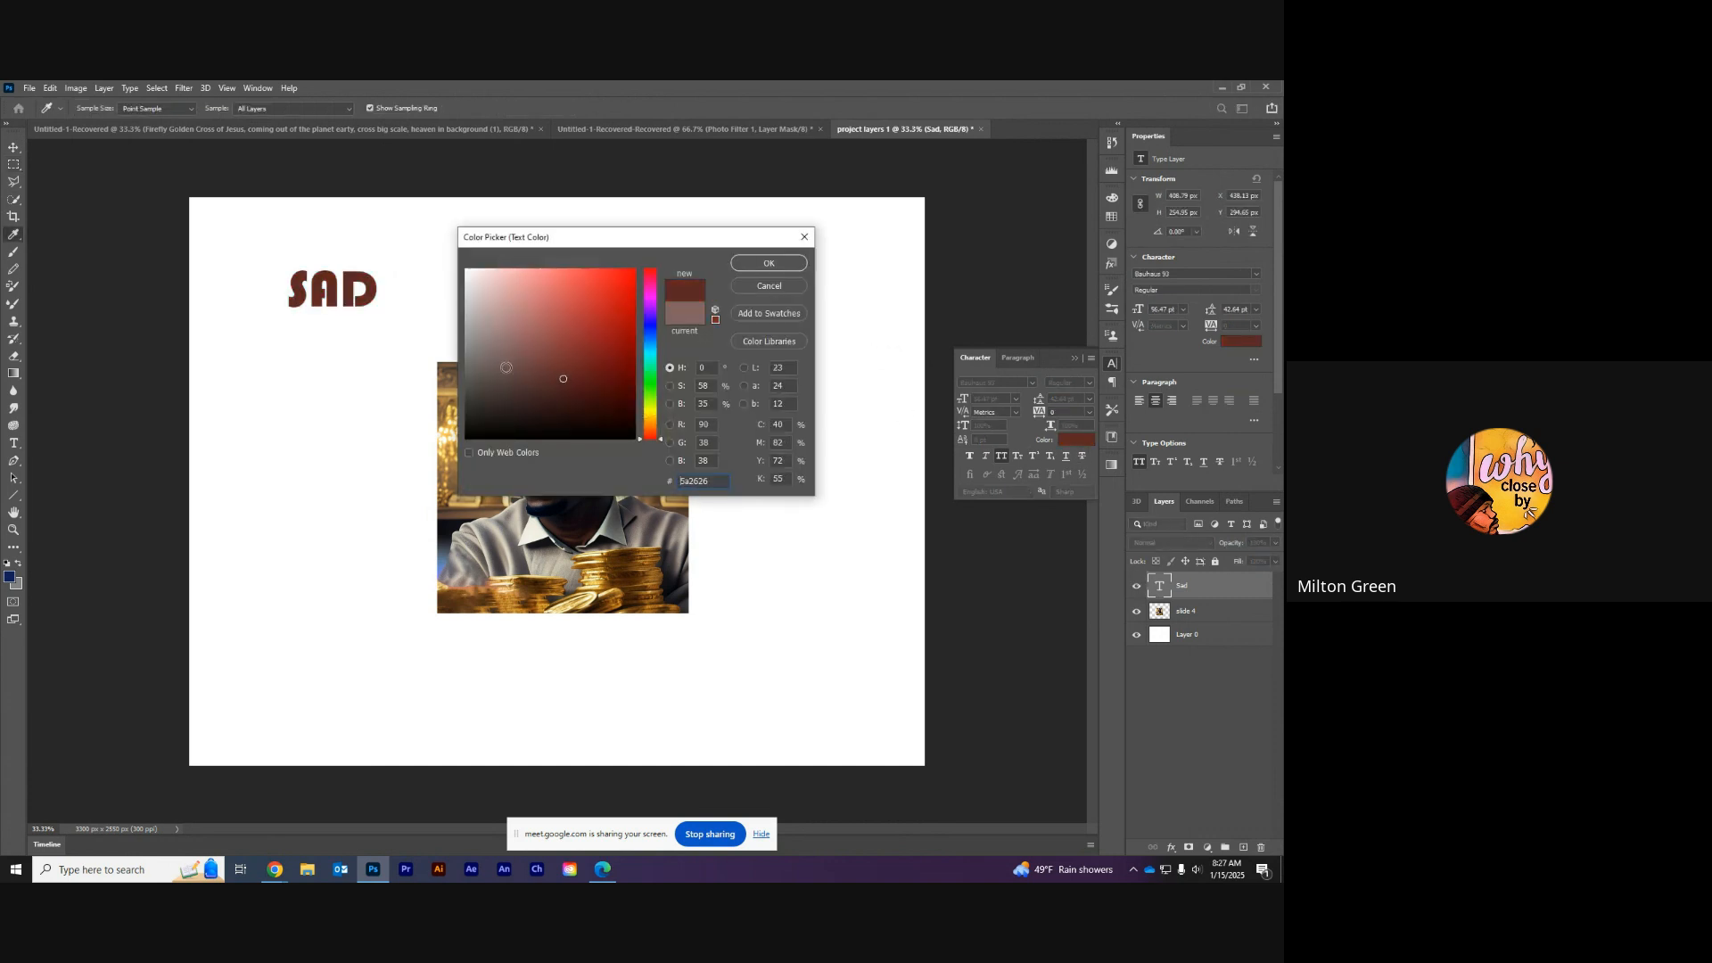
pyautogui.click(505, 339)
pyautogui.click(563, 322)
pyautogui.click(610, 326)
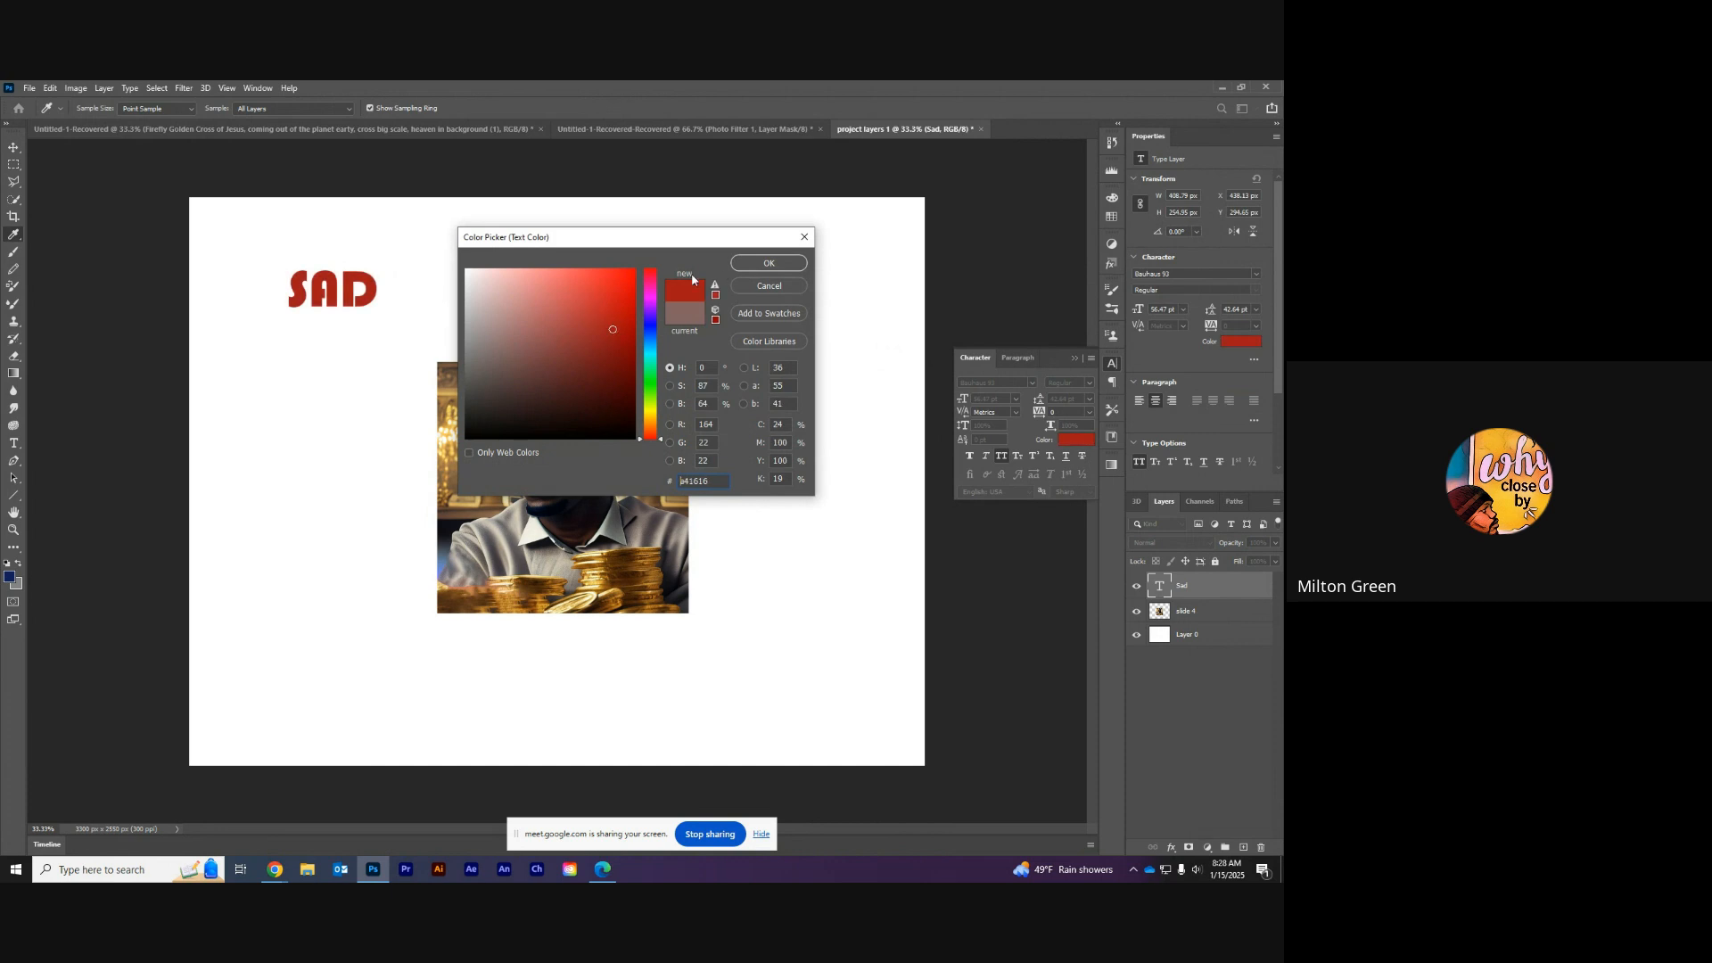
pyautogui.click(756, 263)
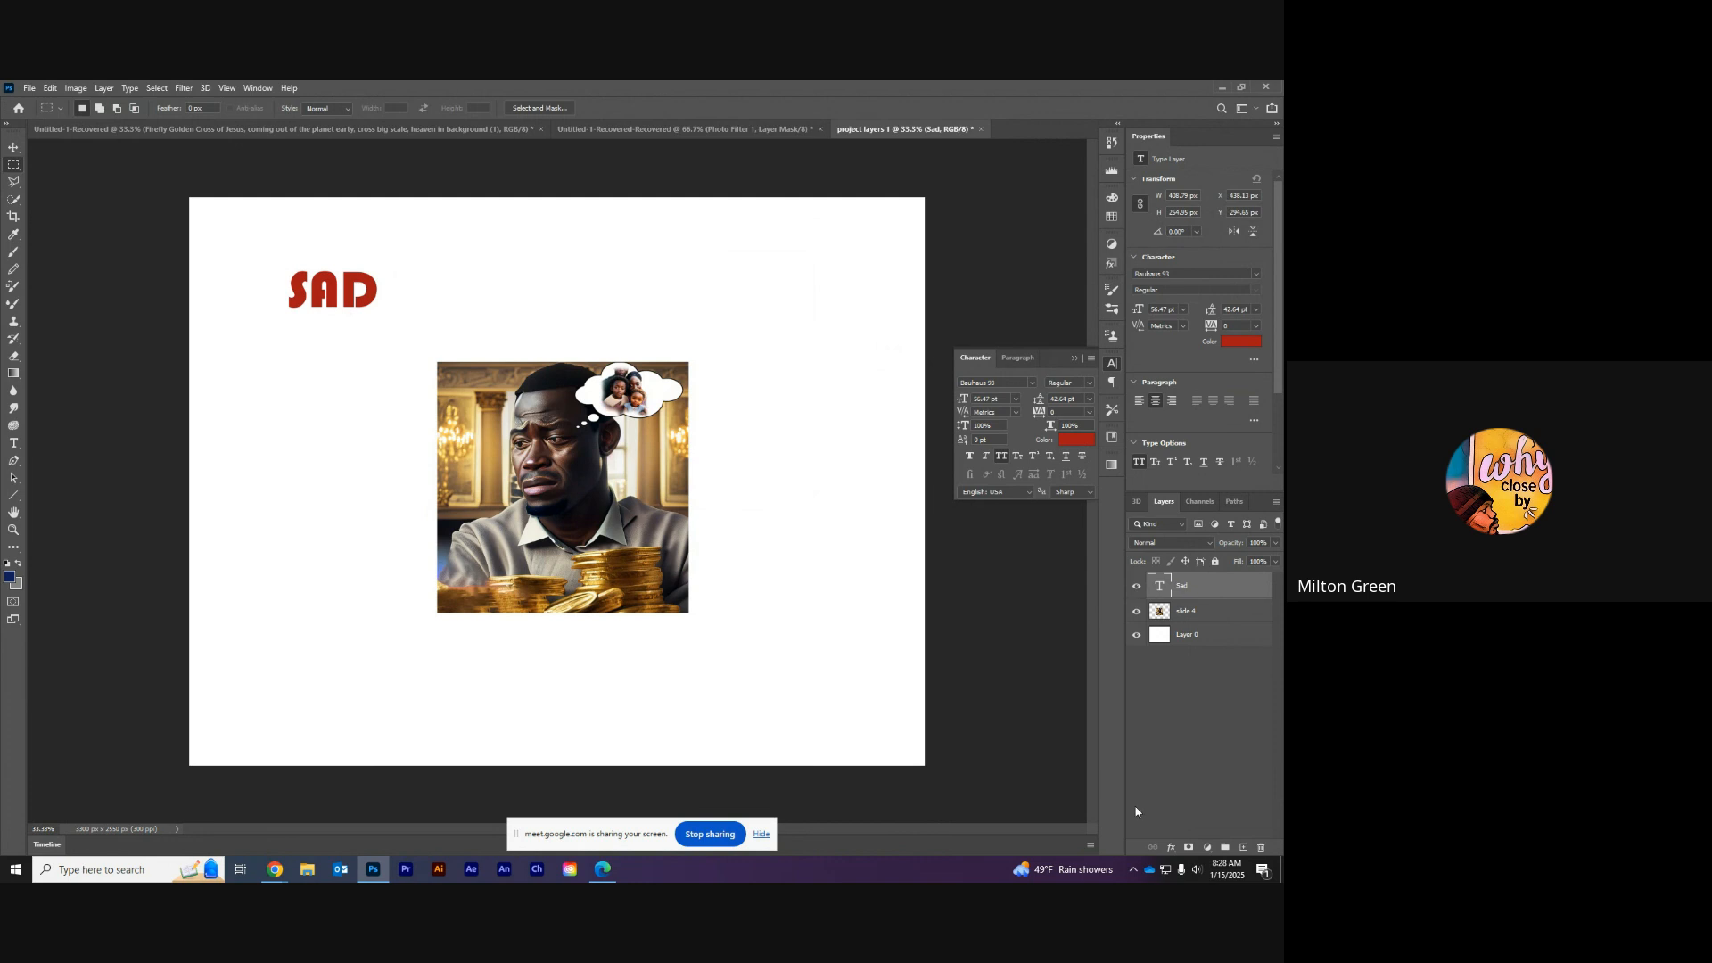
# Step: Add a Bevel & Emboss effect to the SAD text layer and move the Layer Style dialog closer to the text
pyautogui.click(1172, 848)
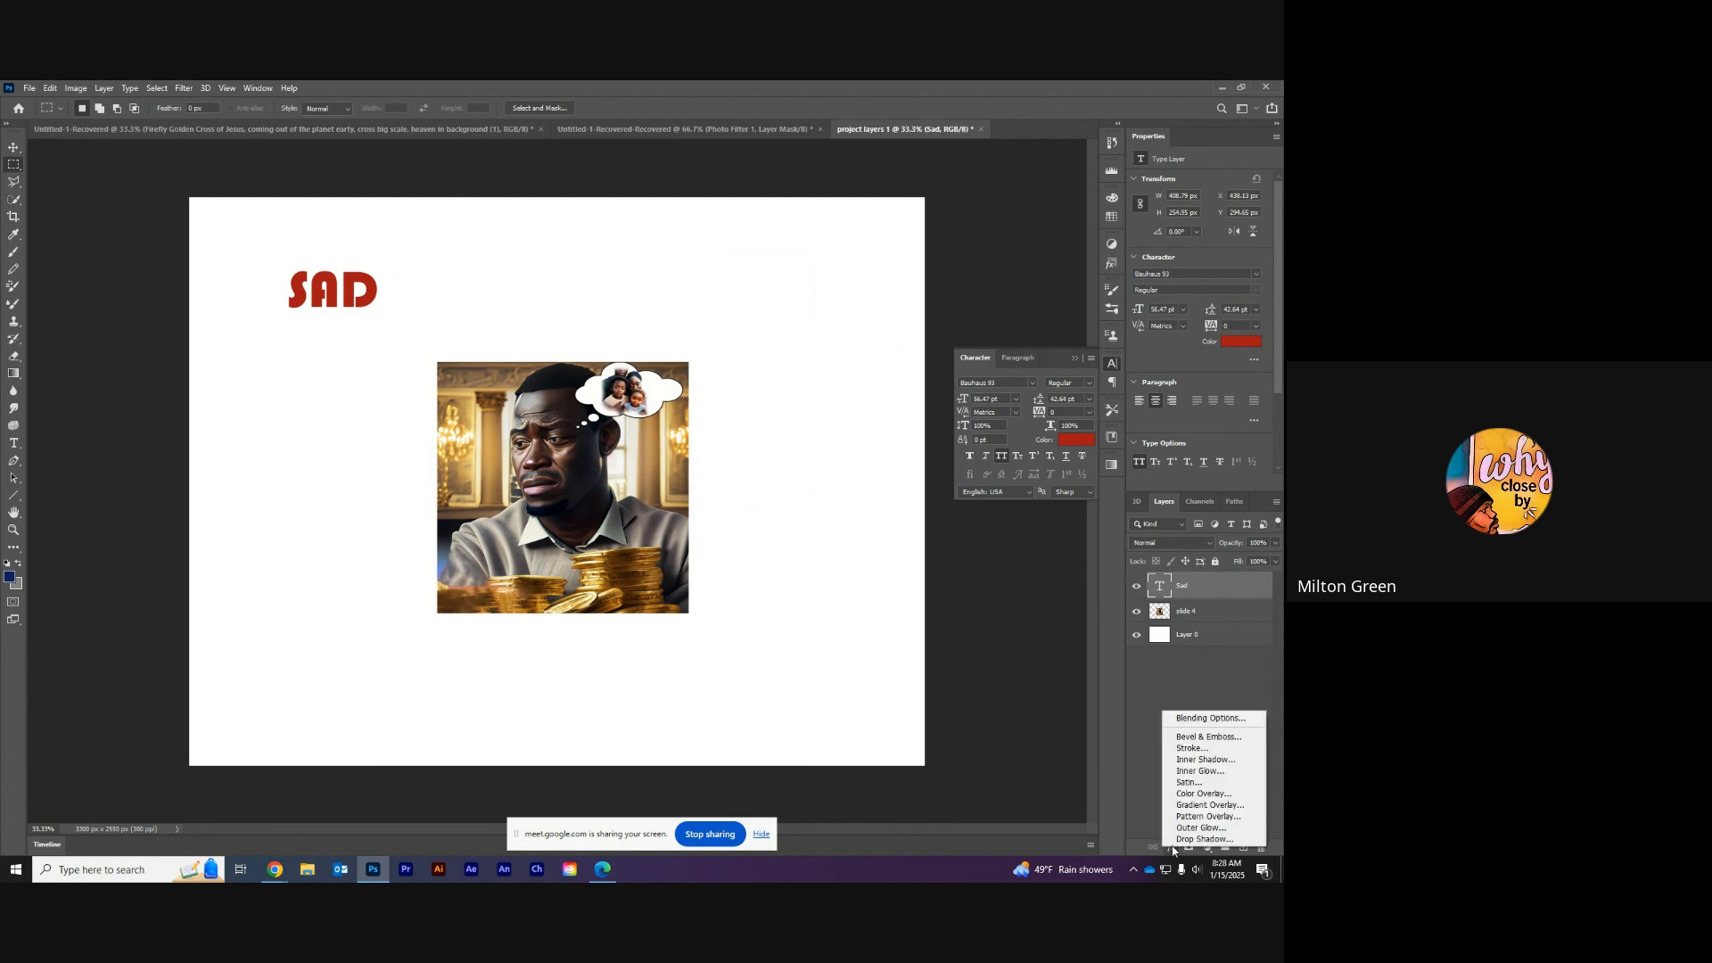
pyautogui.click(1179, 739)
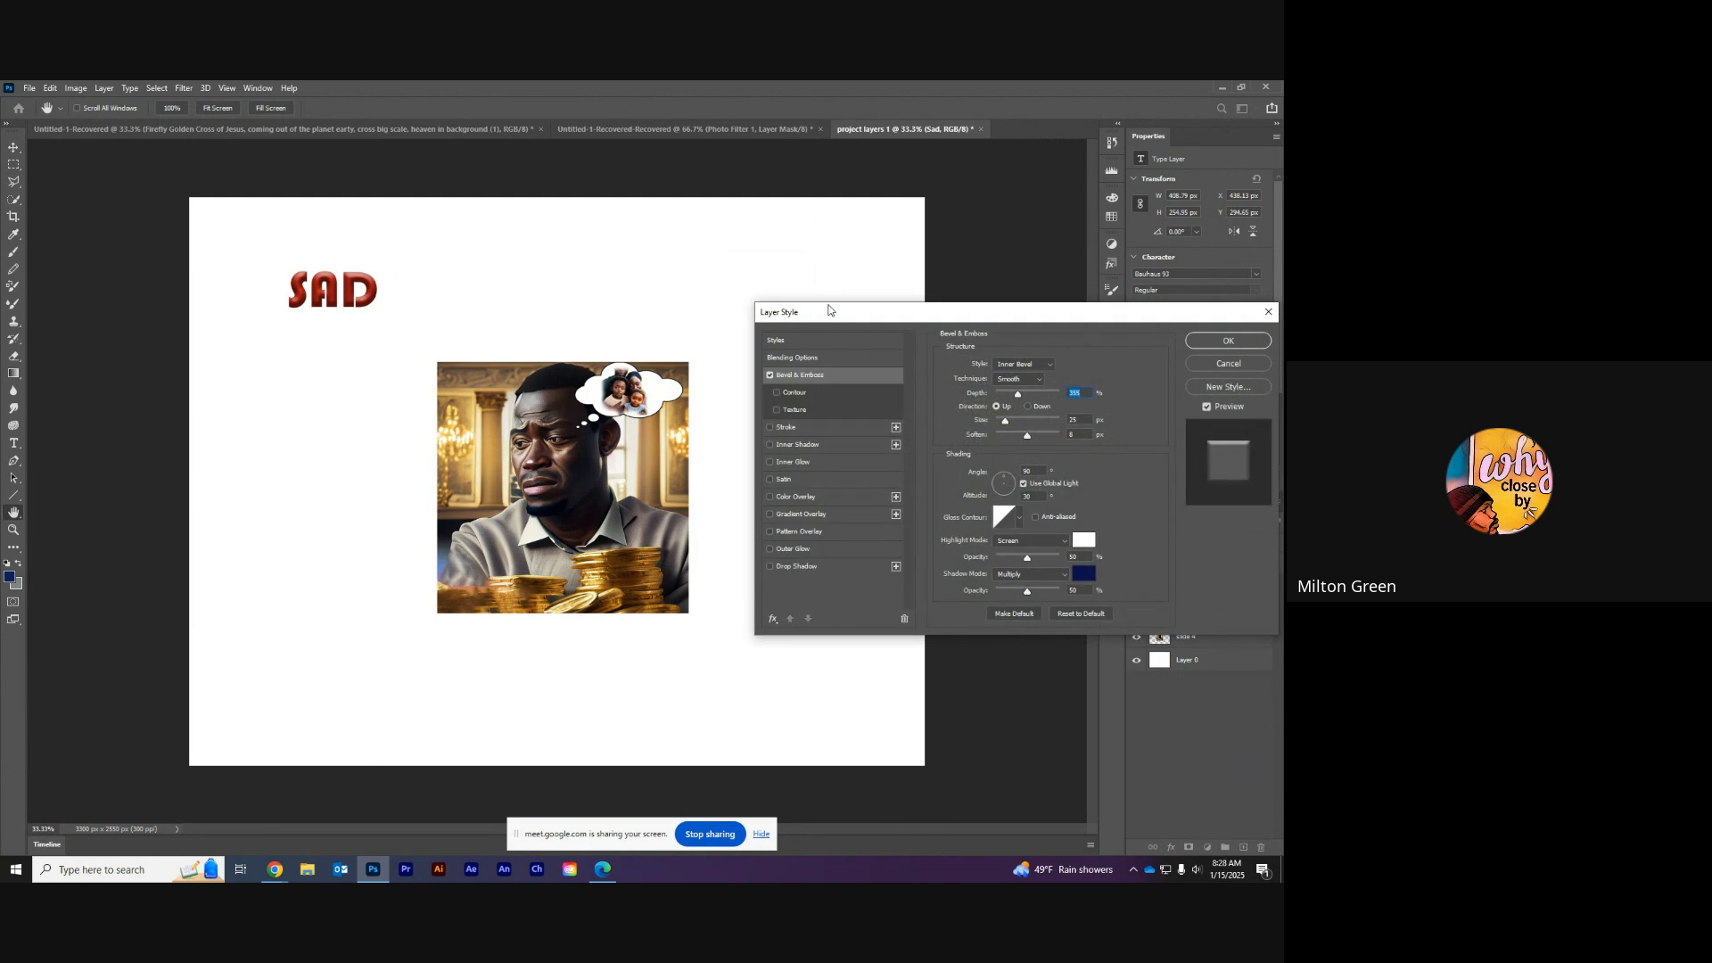
pyautogui.moveTo(829, 310); pyautogui.dragTo(609, 252)
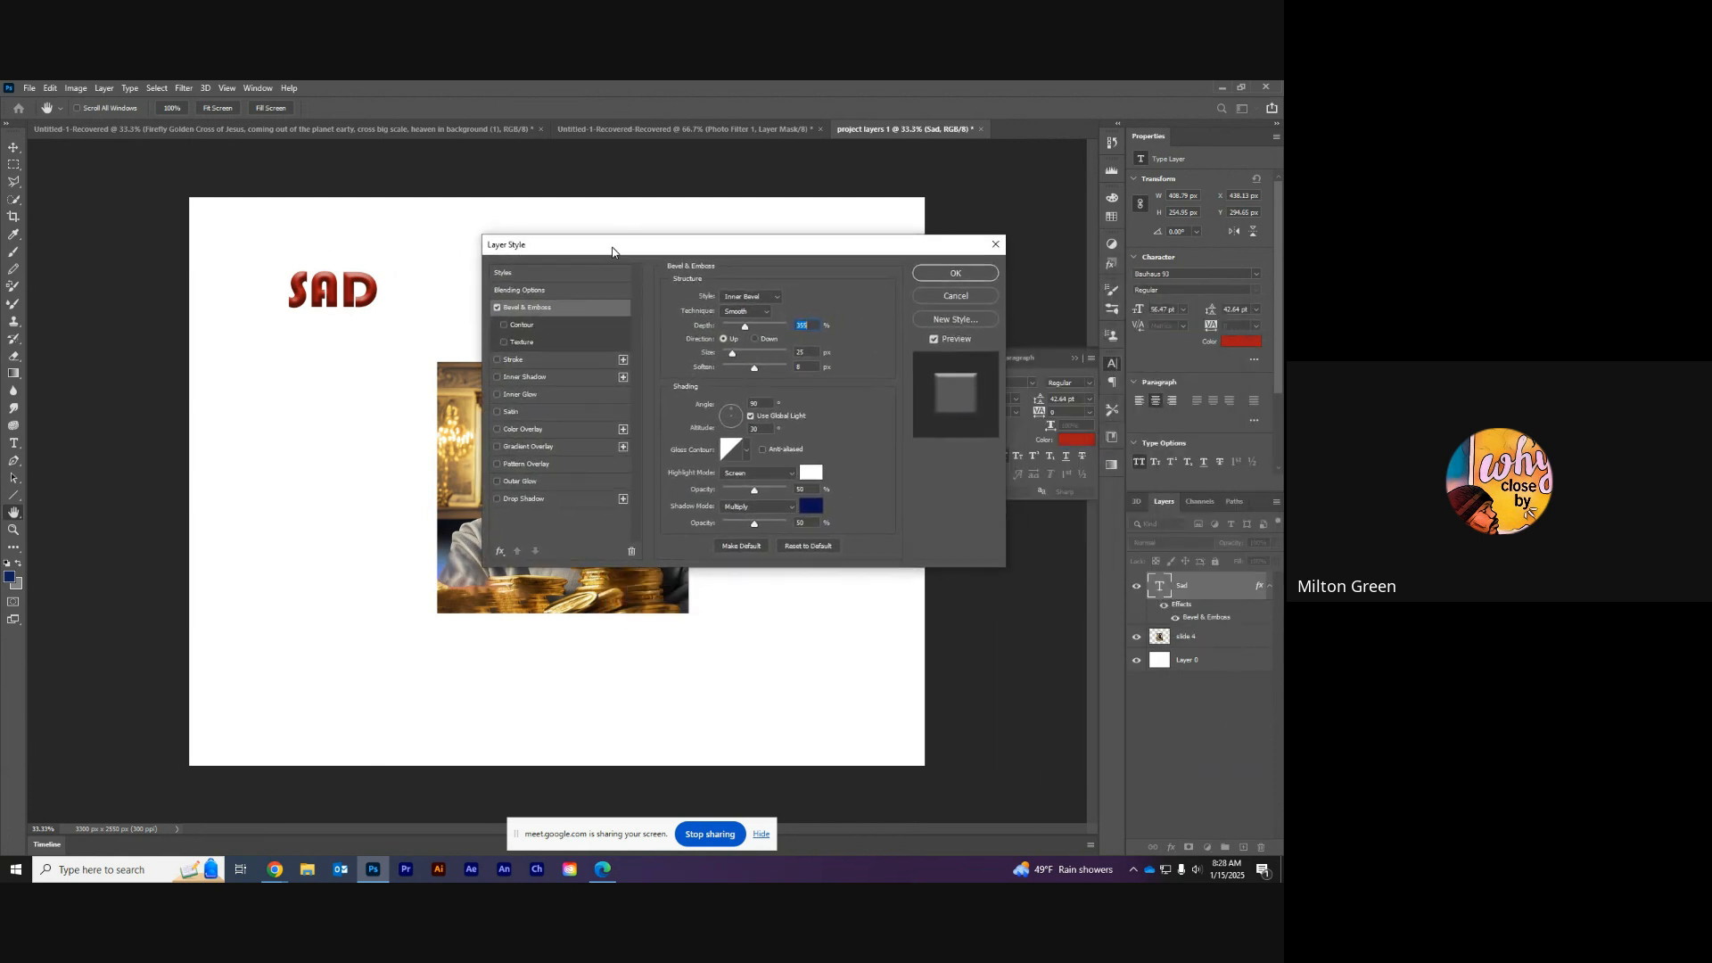
# Step: Try the Emboss, Pillow Emboss, Stroke Emboss and Outer Bevel styles on the SAD text, then return to Inner Bevel
pyautogui.click(758, 305)
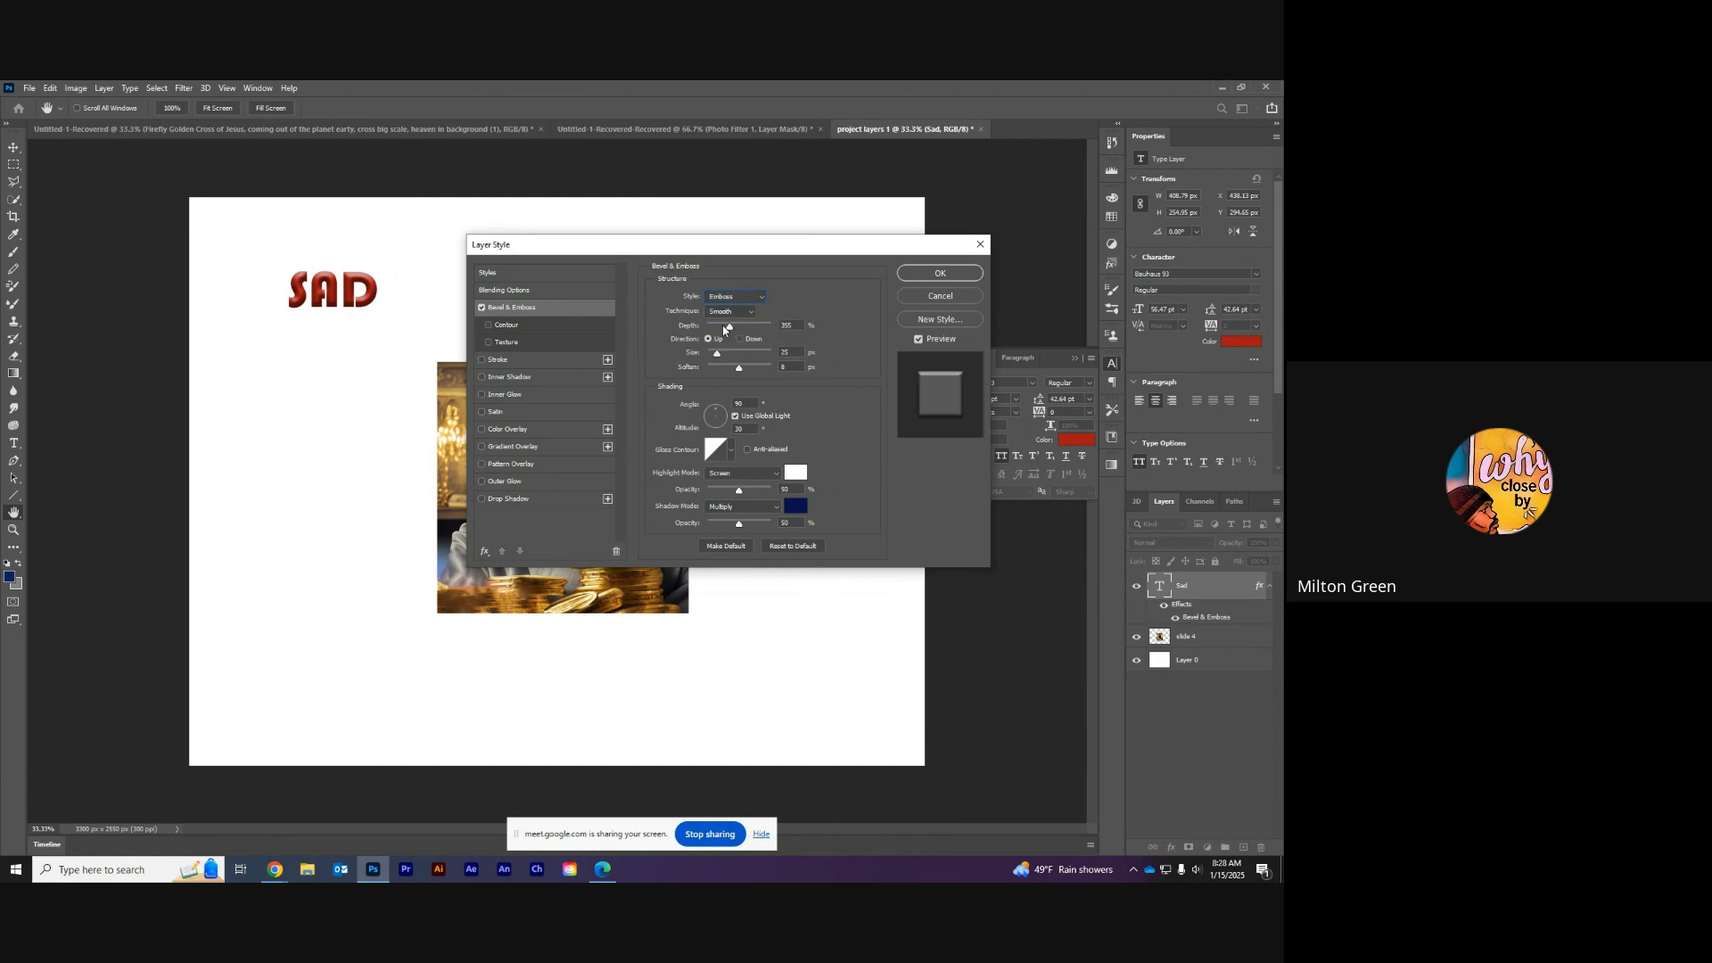
pyautogui.click(759, 305)
pyautogui.click(757, 307)
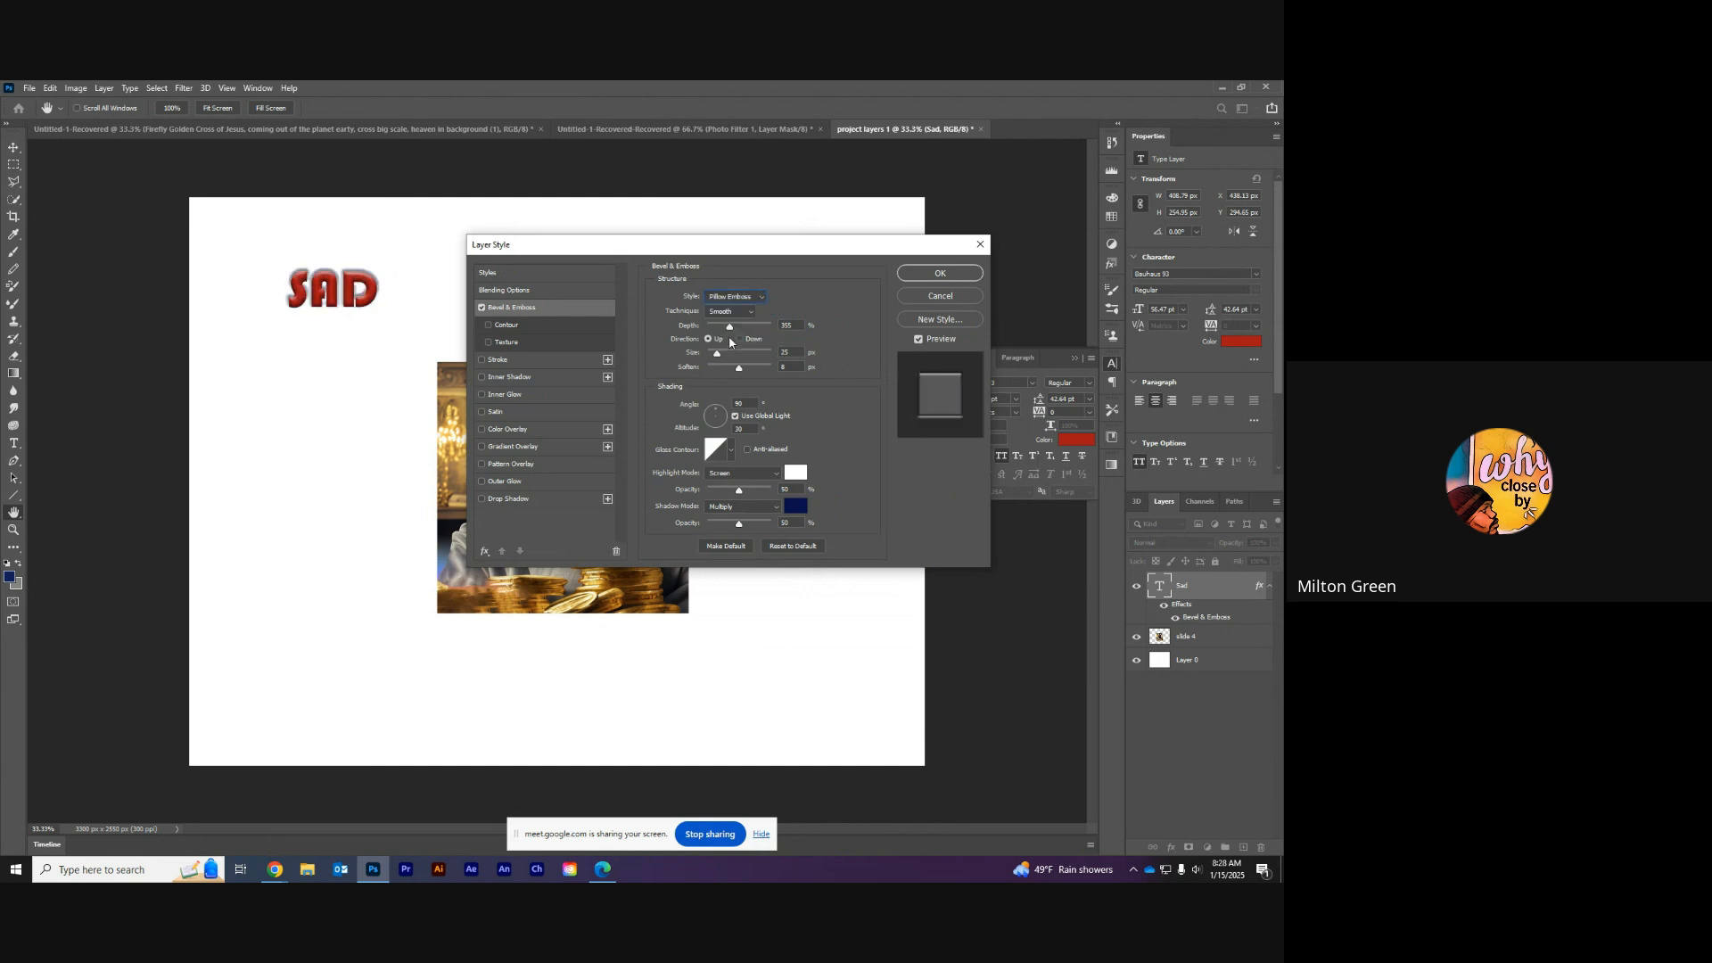
pyautogui.click(757, 306)
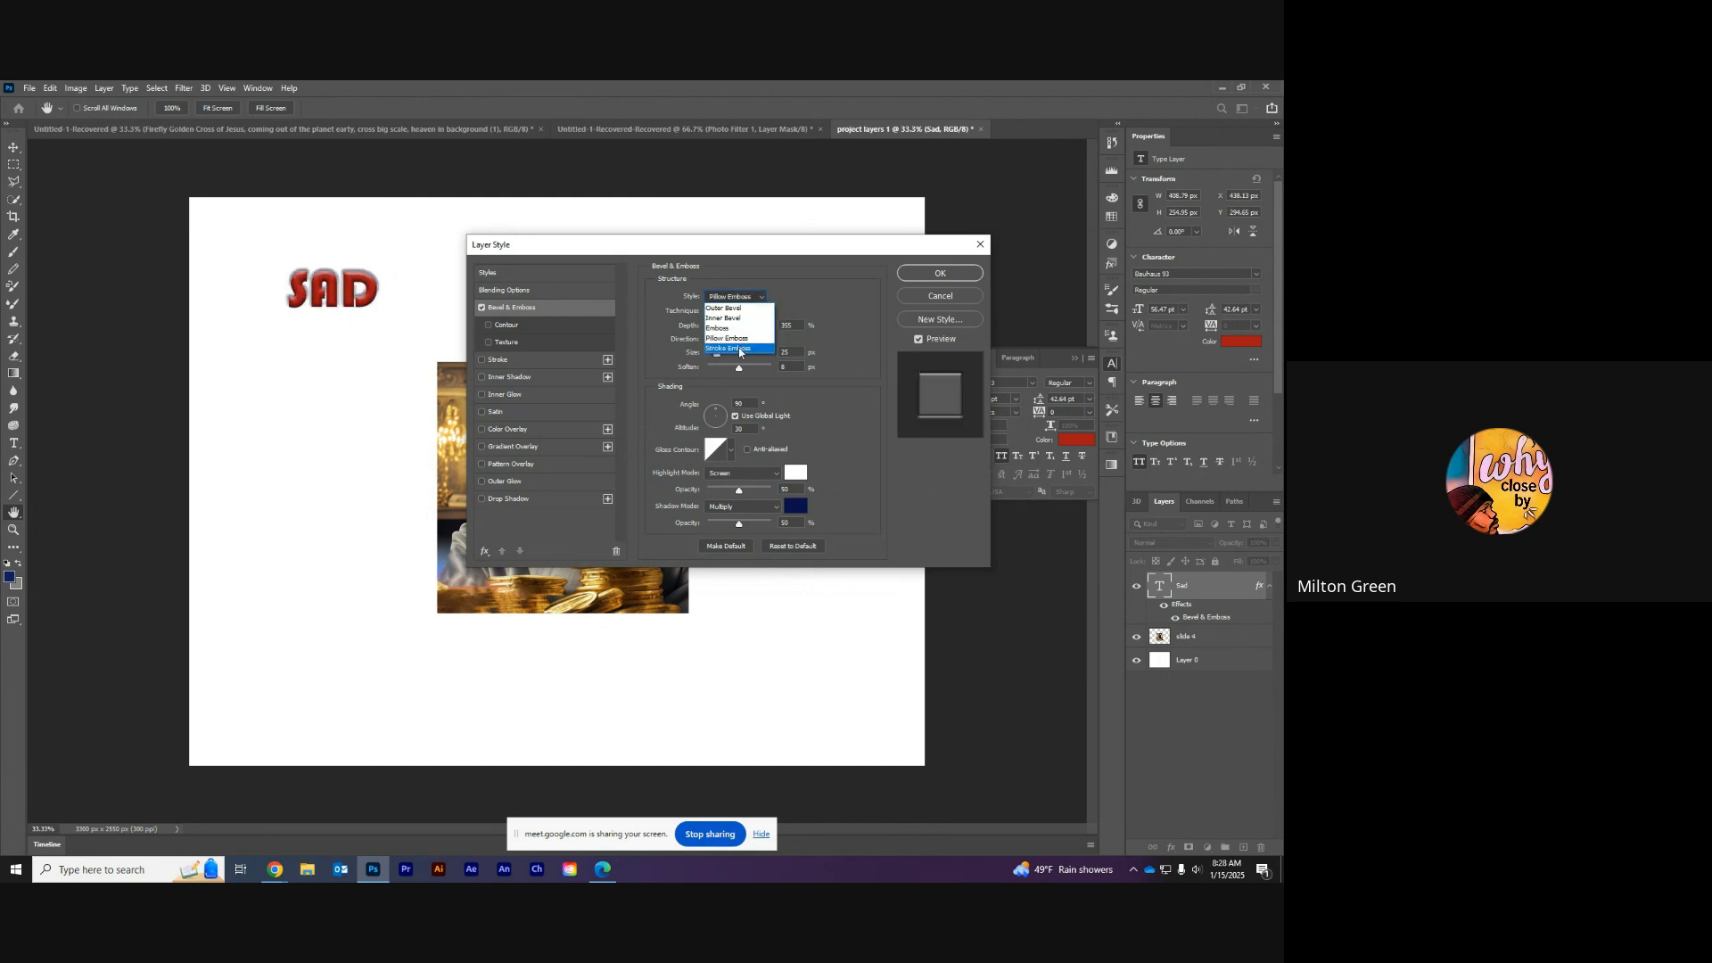
pyautogui.click(738, 349)
pyautogui.click(764, 302)
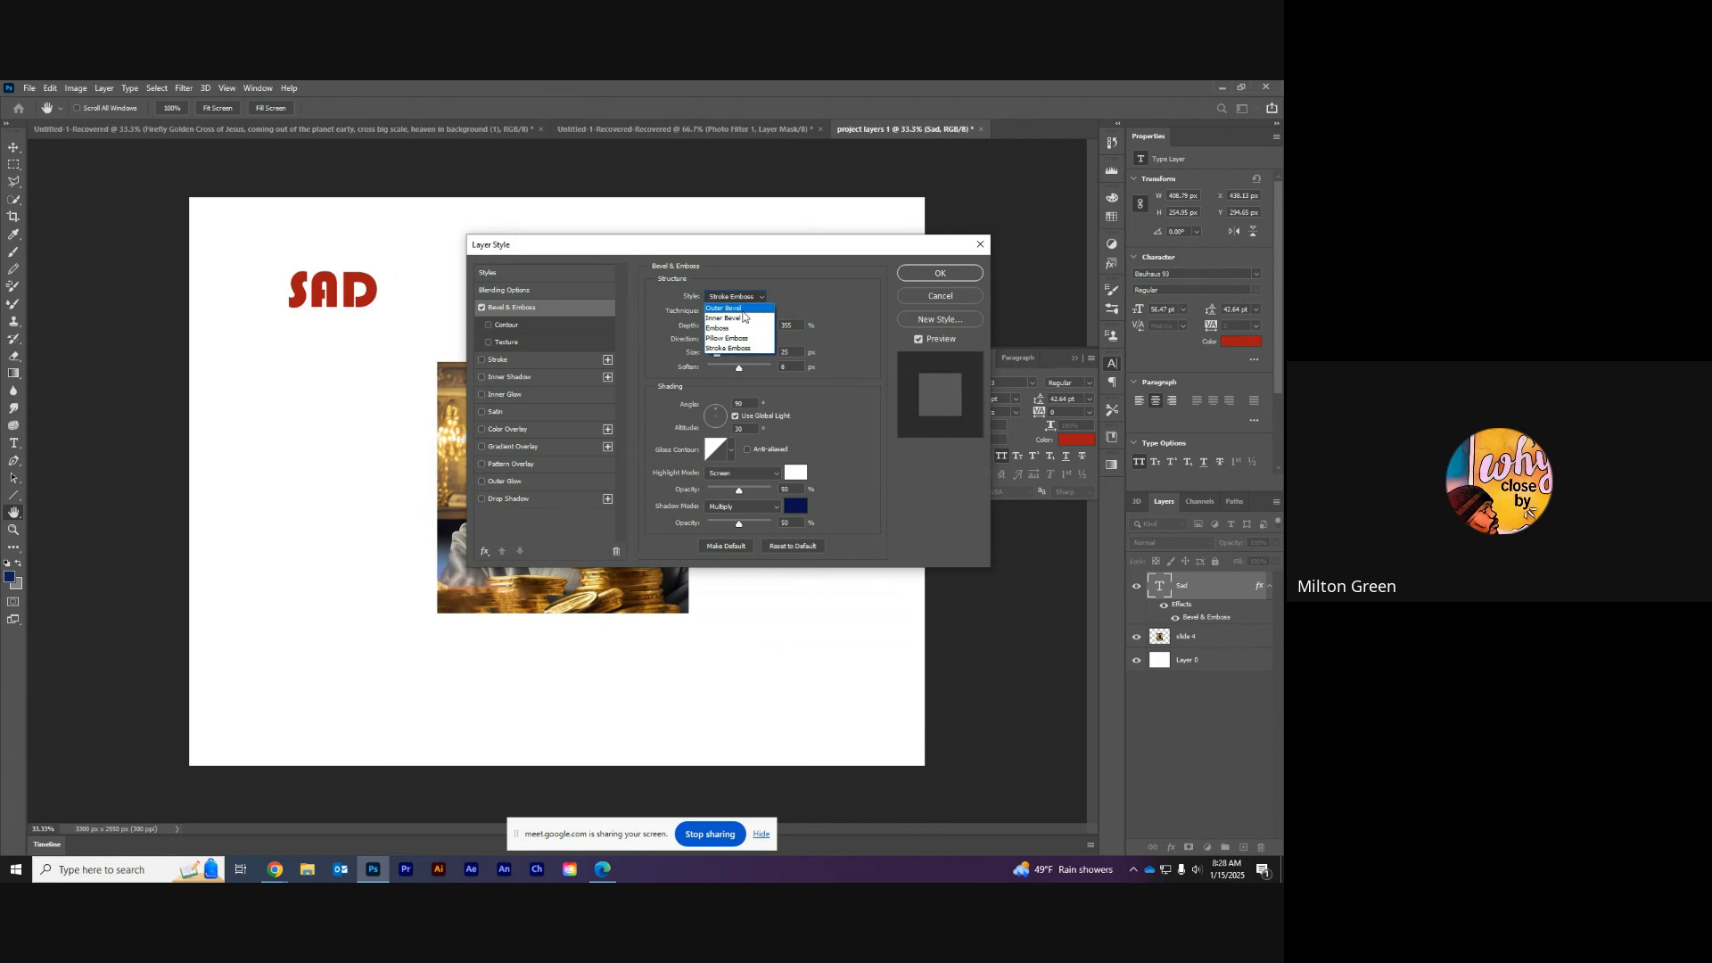
pyautogui.click(752, 299)
pyautogui.click(761, 302)
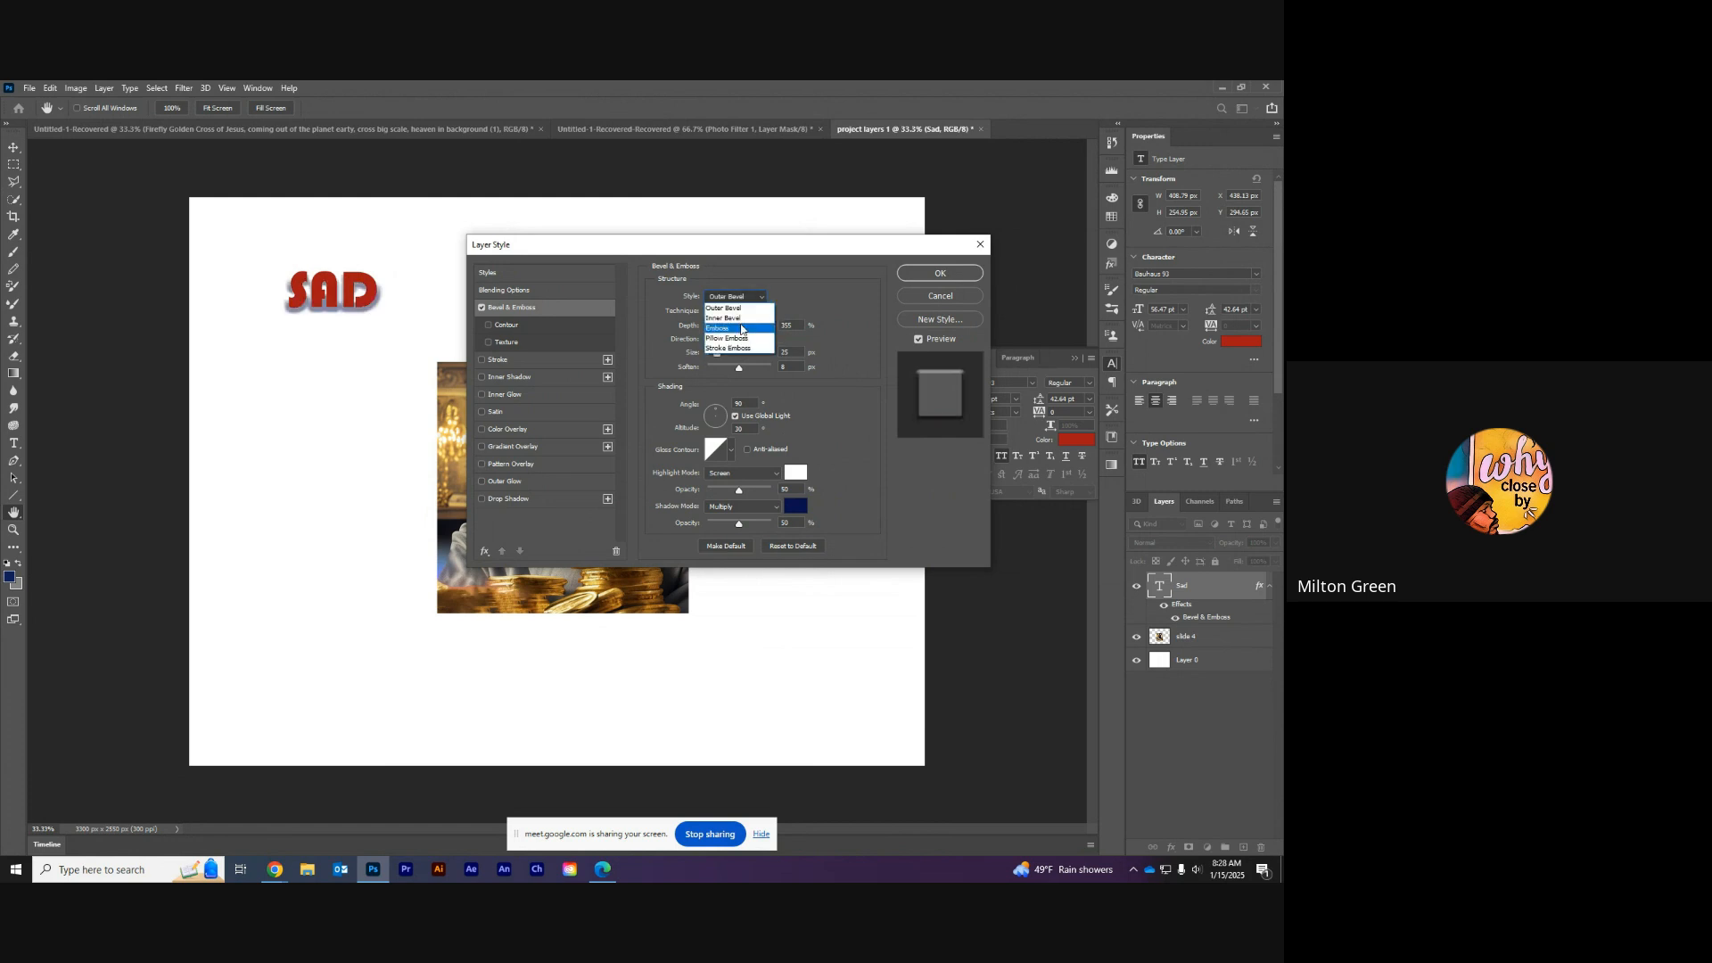
pyautogui.click(754, 311)
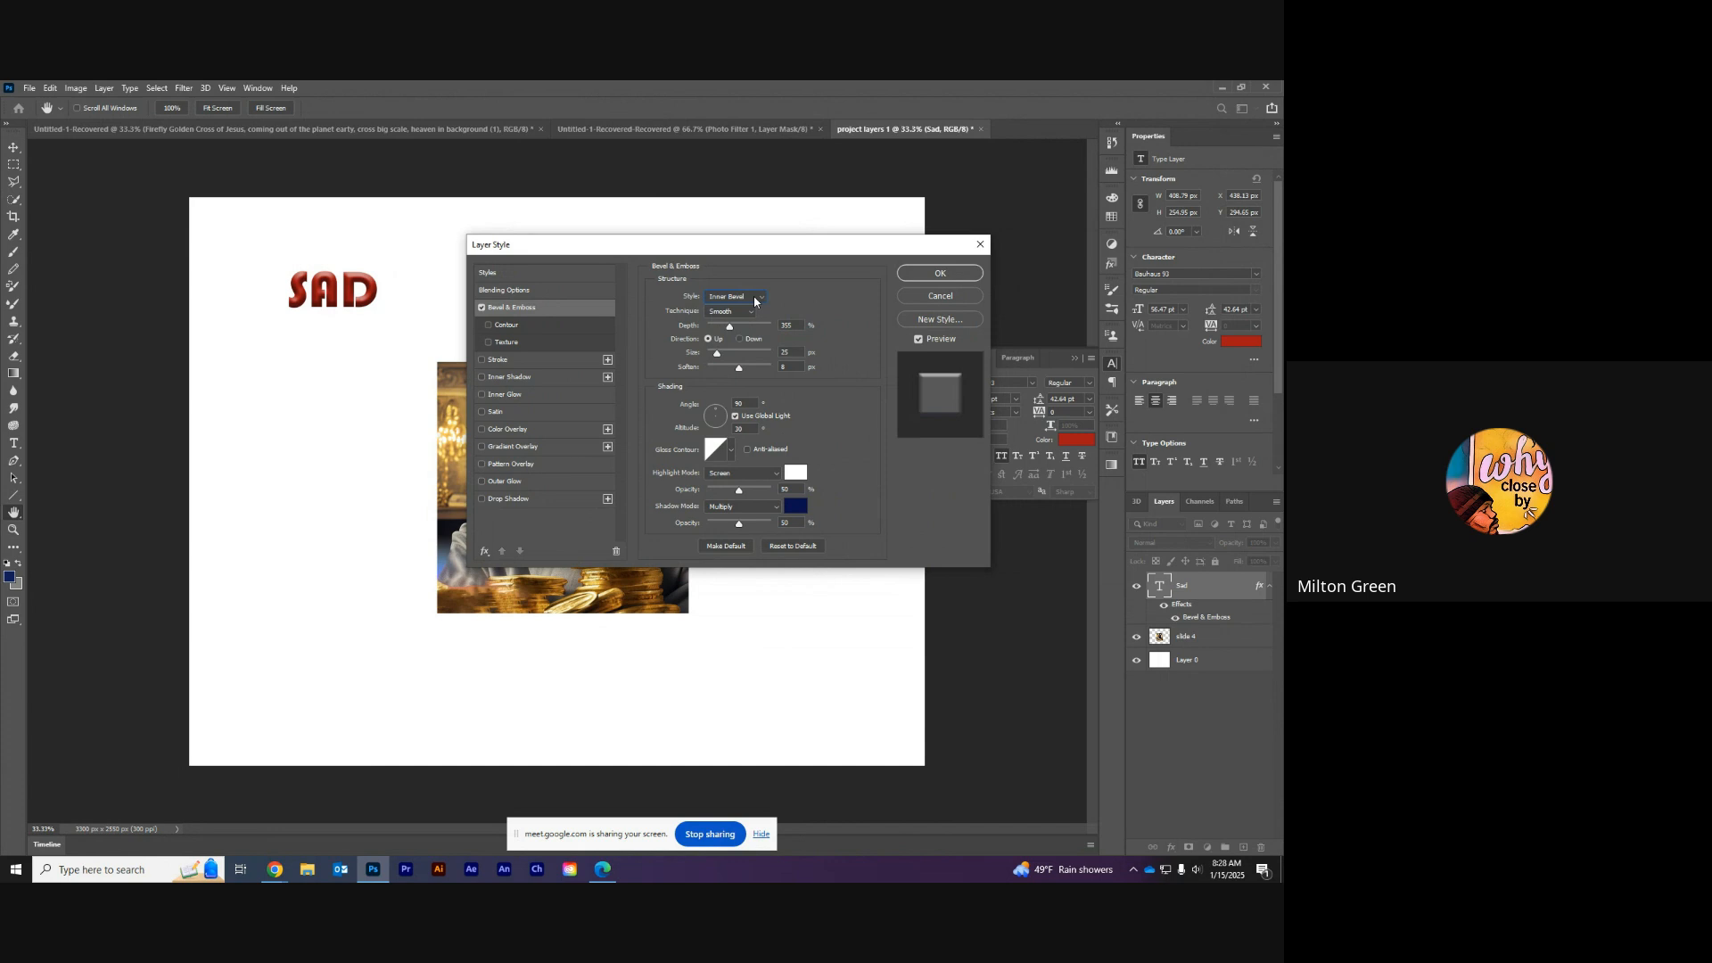
# Step: Add a Stroke effect to the SAD text and set its color to bright blue #0018ff
pyautogui.click(553, 361)
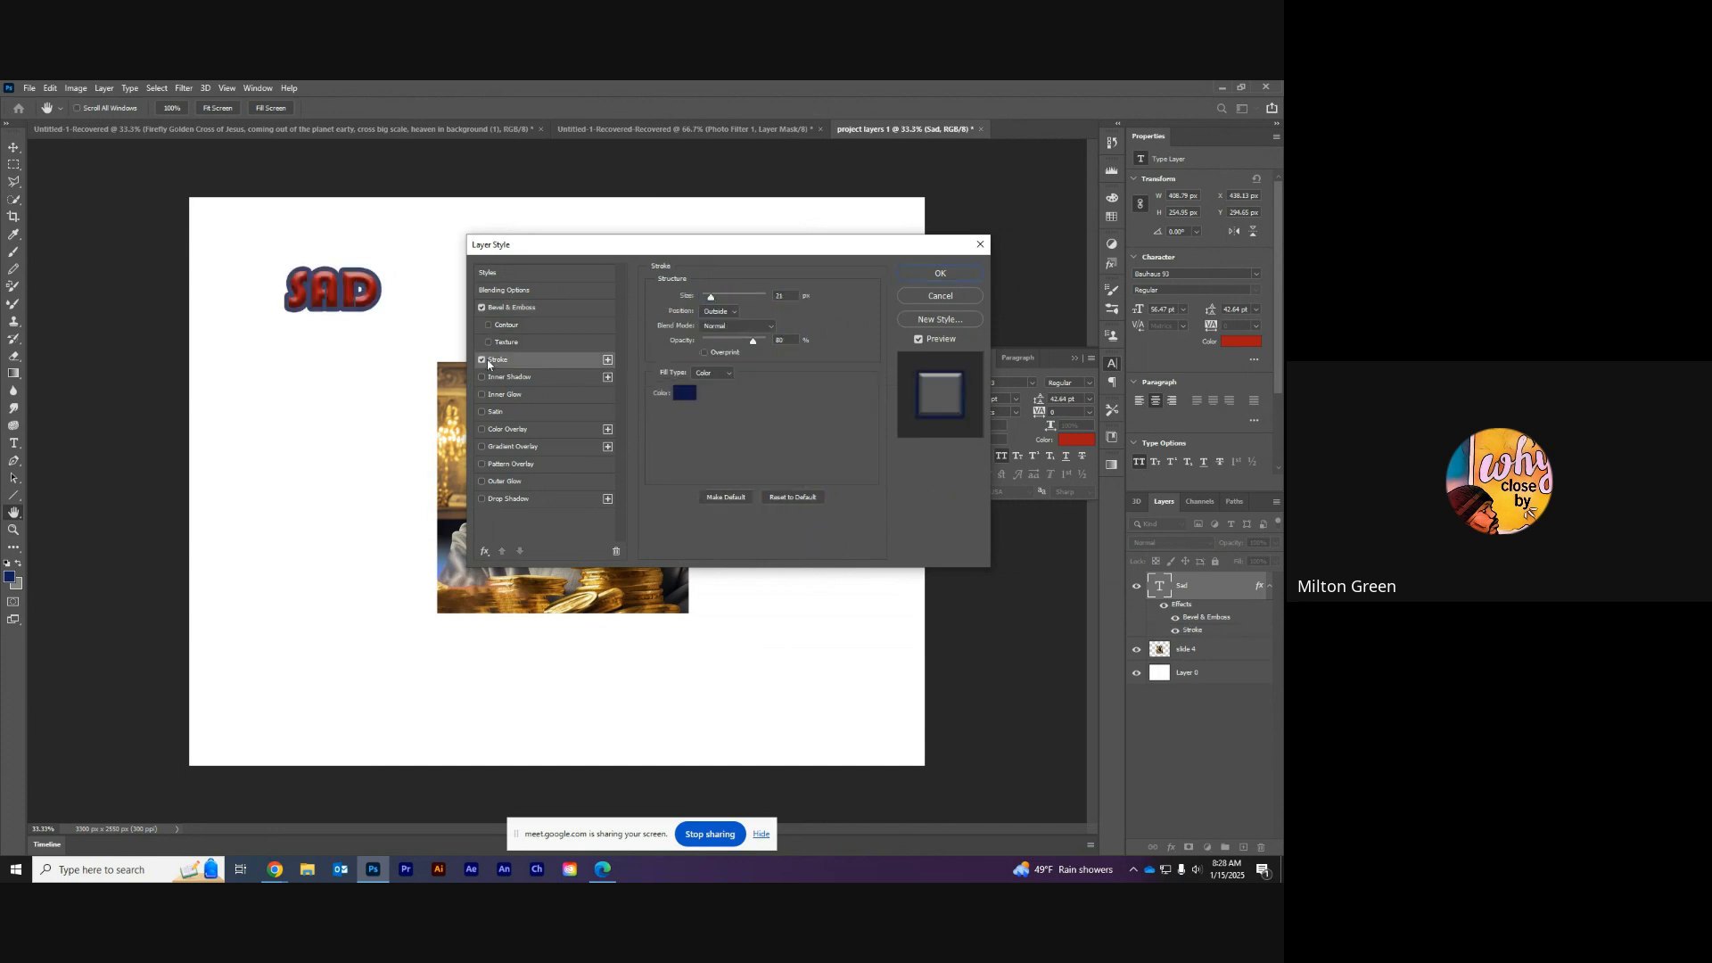
pyautogui.click(683, 392)
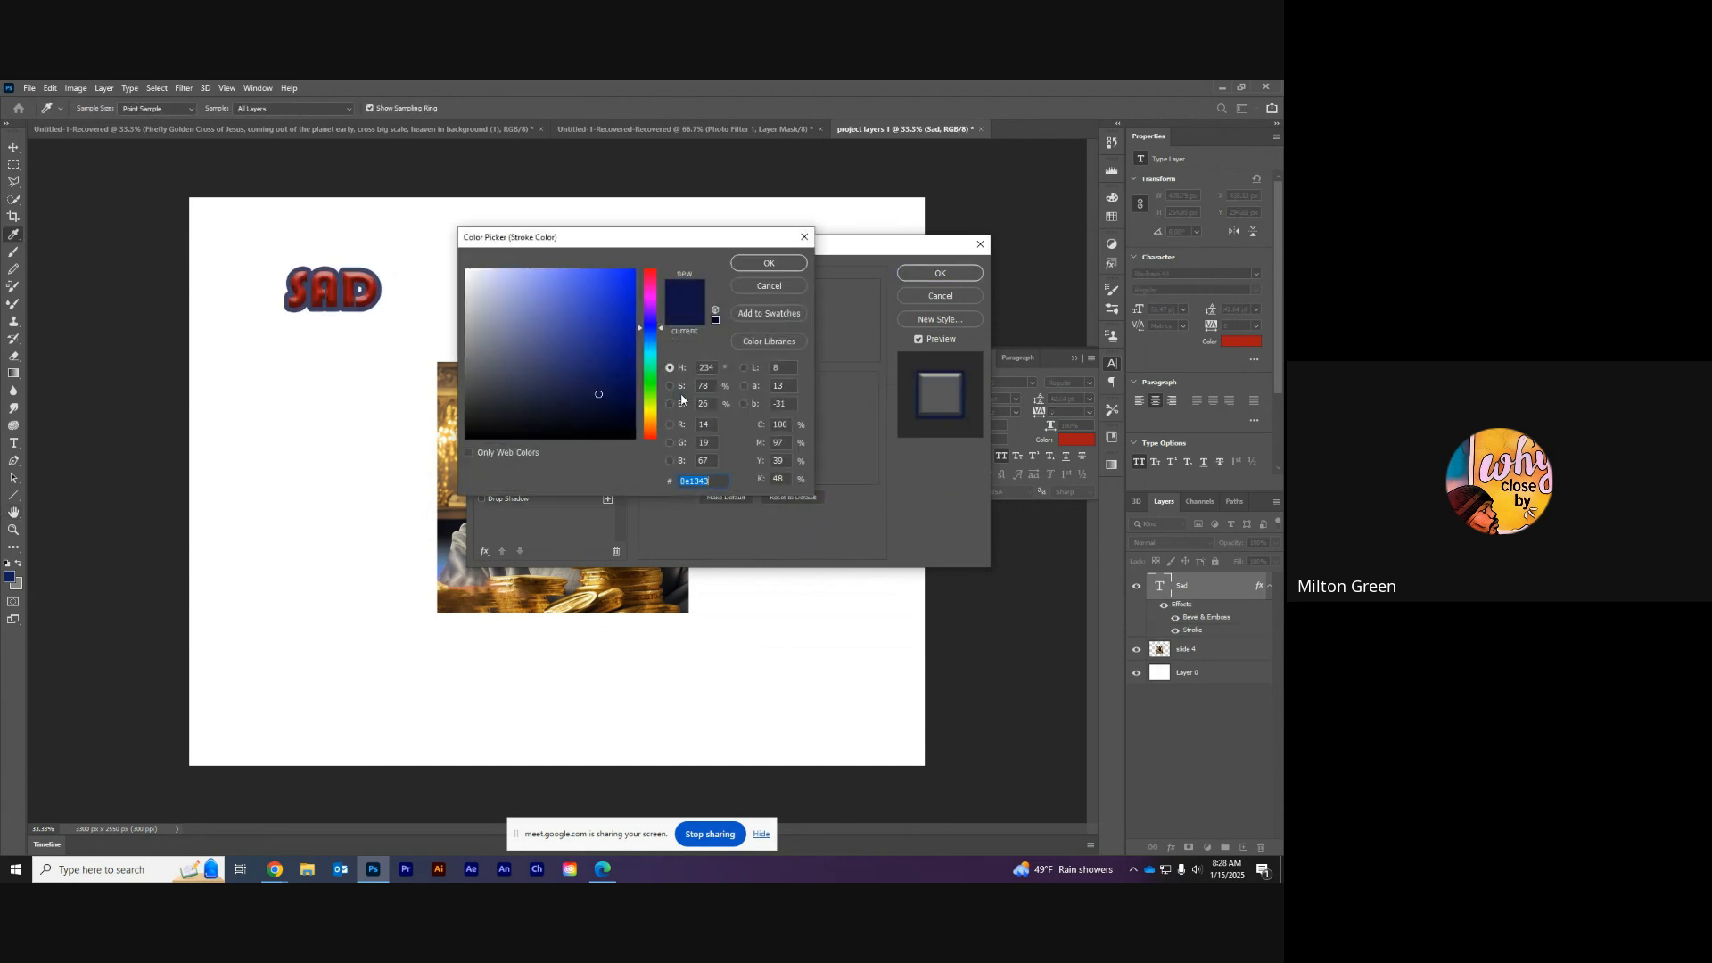
pyautogui.moveTo(606, 367)
pyautogui.mouseDown()
pyautogui.moveTo(620, 269)
pyautogui.moveTo(637, 278)
pyautogui.mouseUp()
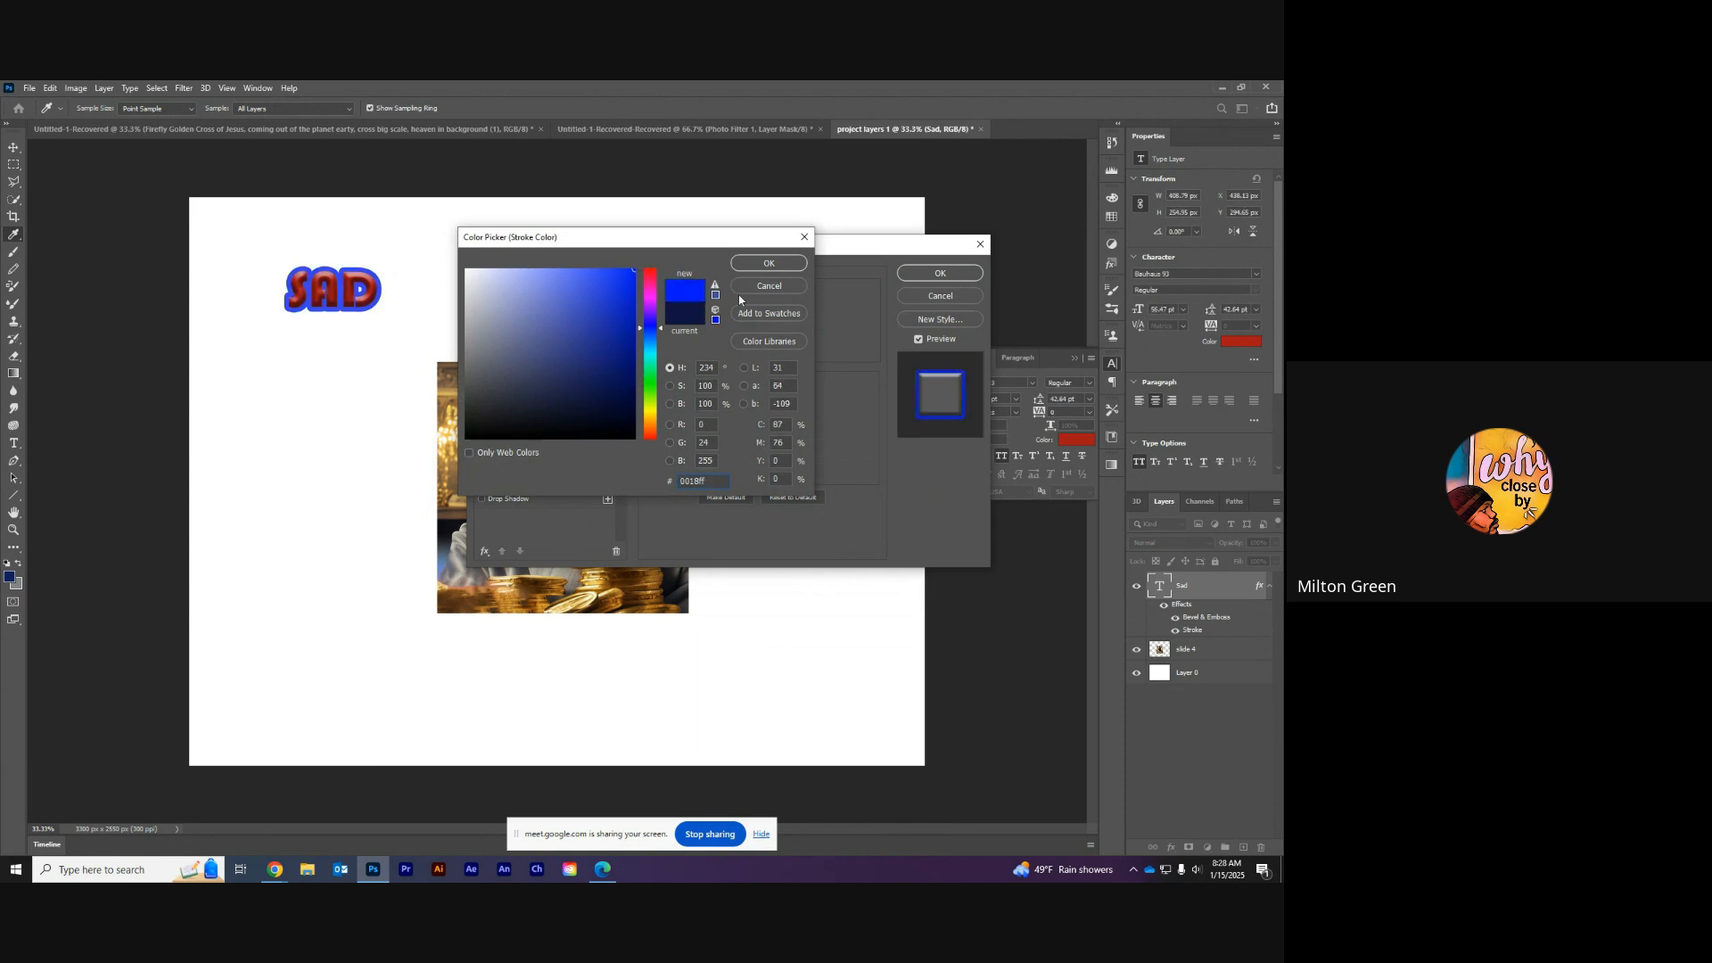
pyautogui.click(764, 263)
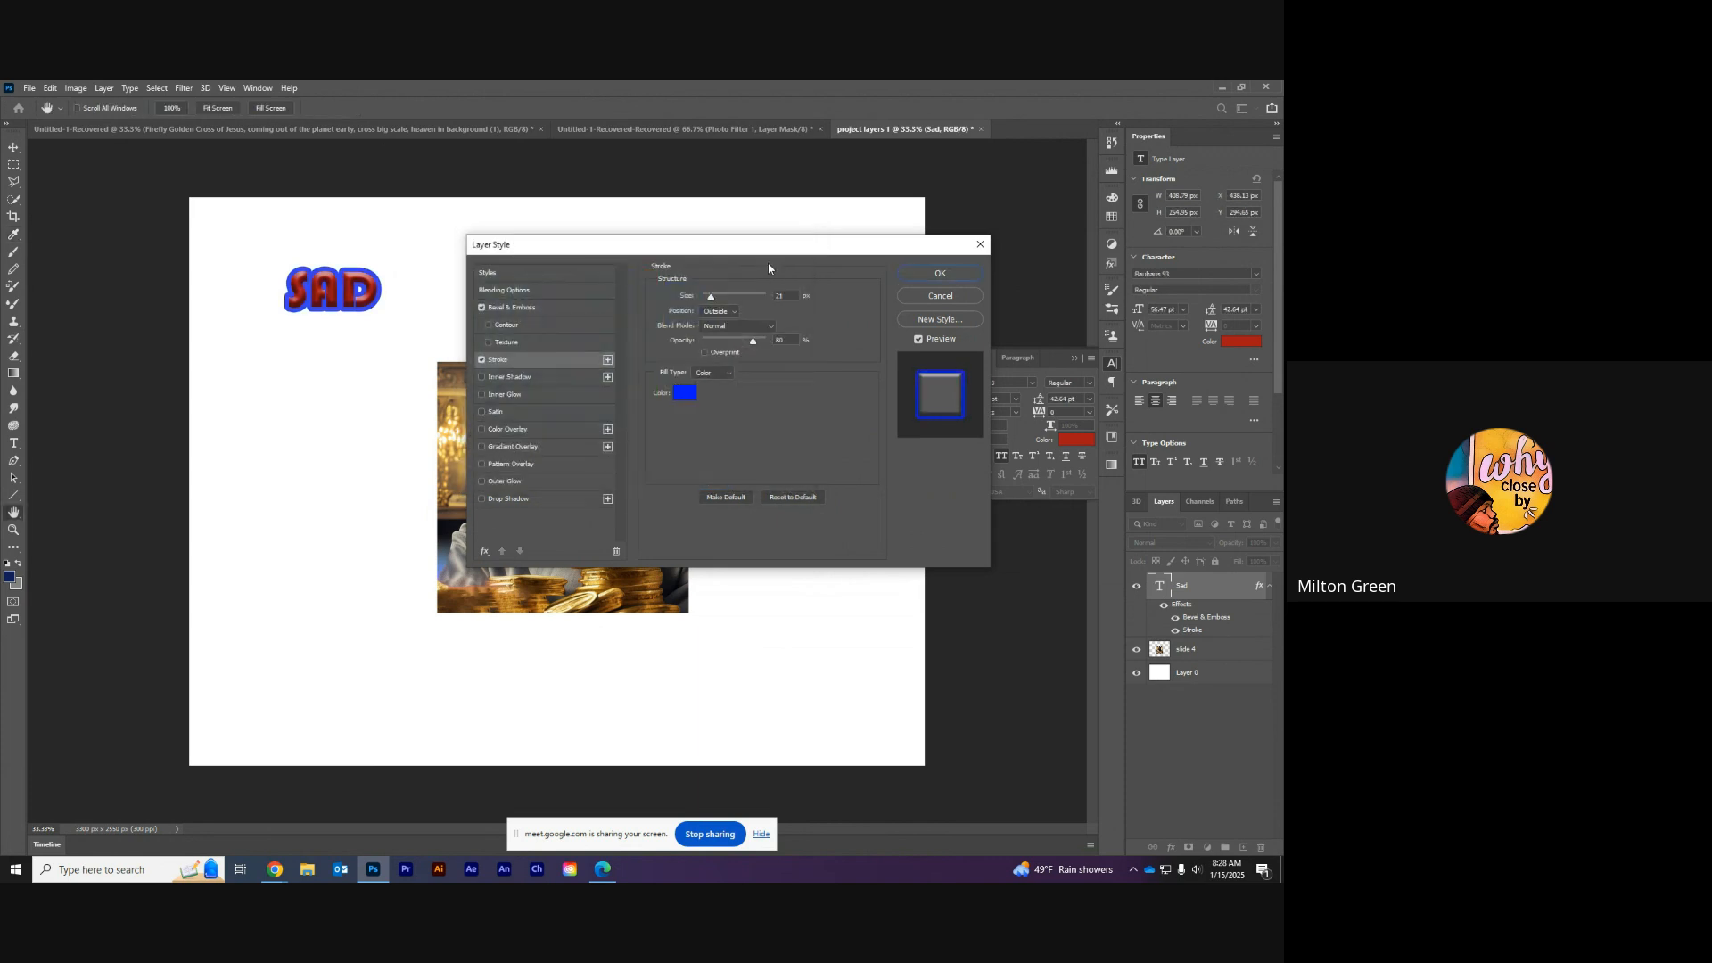
# Step: Compare the Inside and Center positions for the SAD text's stroke, then return it to Outside
pyautogui.click(731, 312)
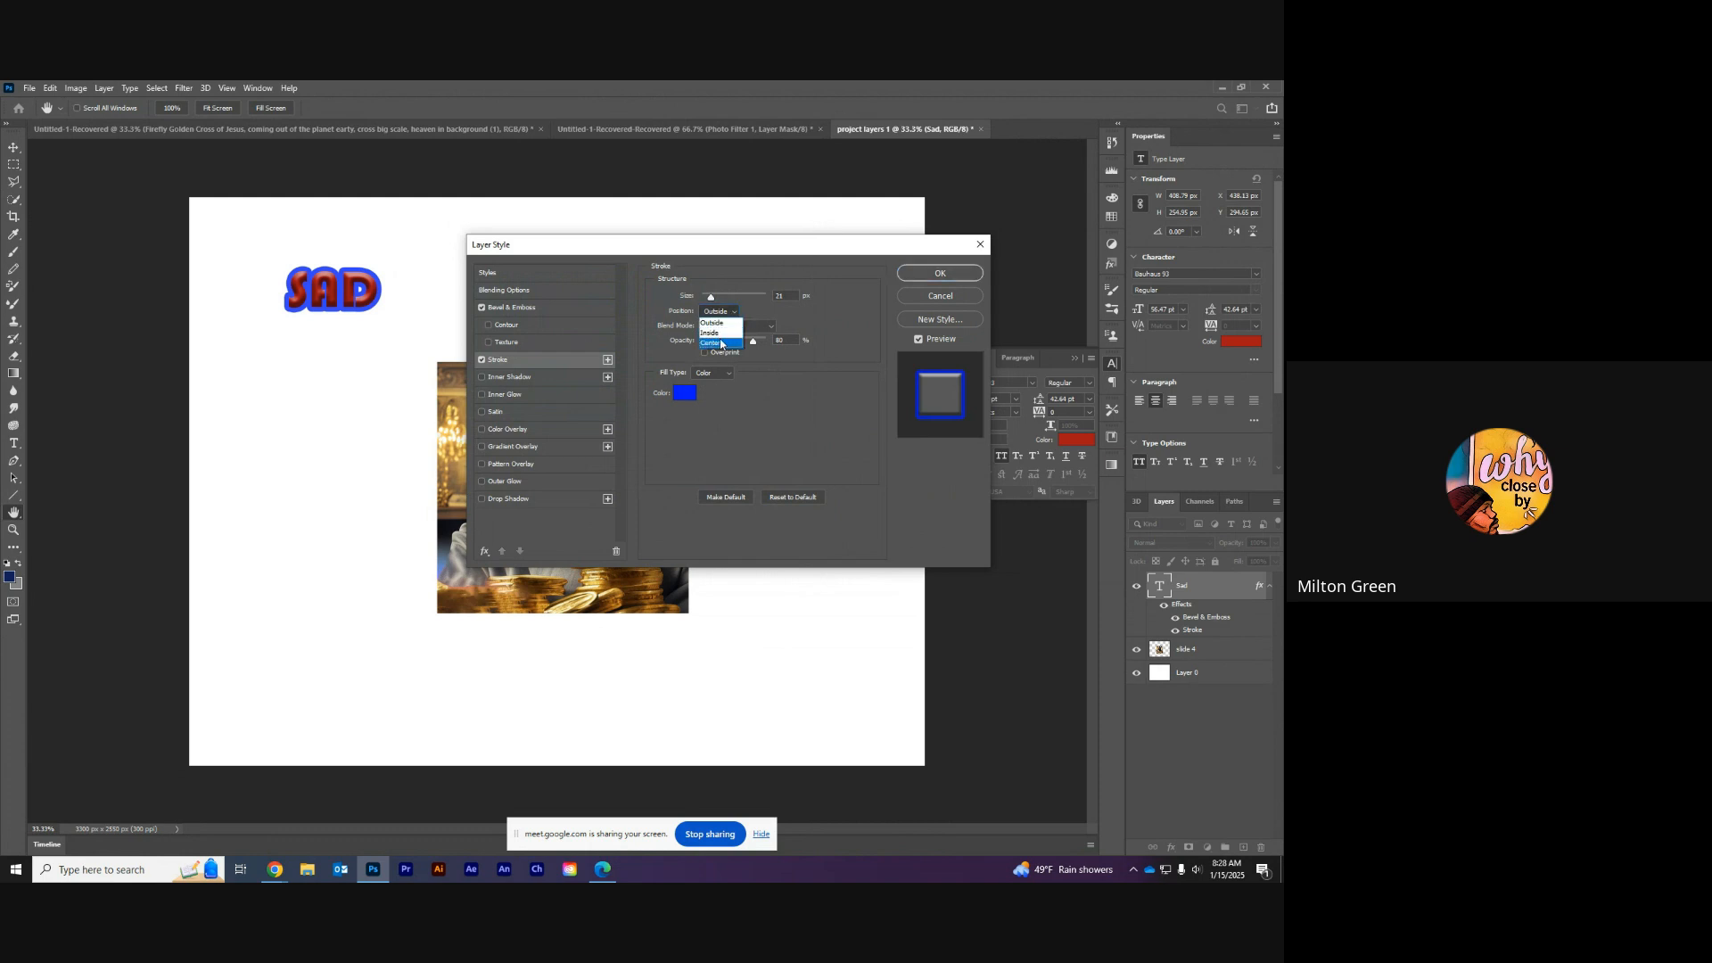
pyautogui.click(720, 331)
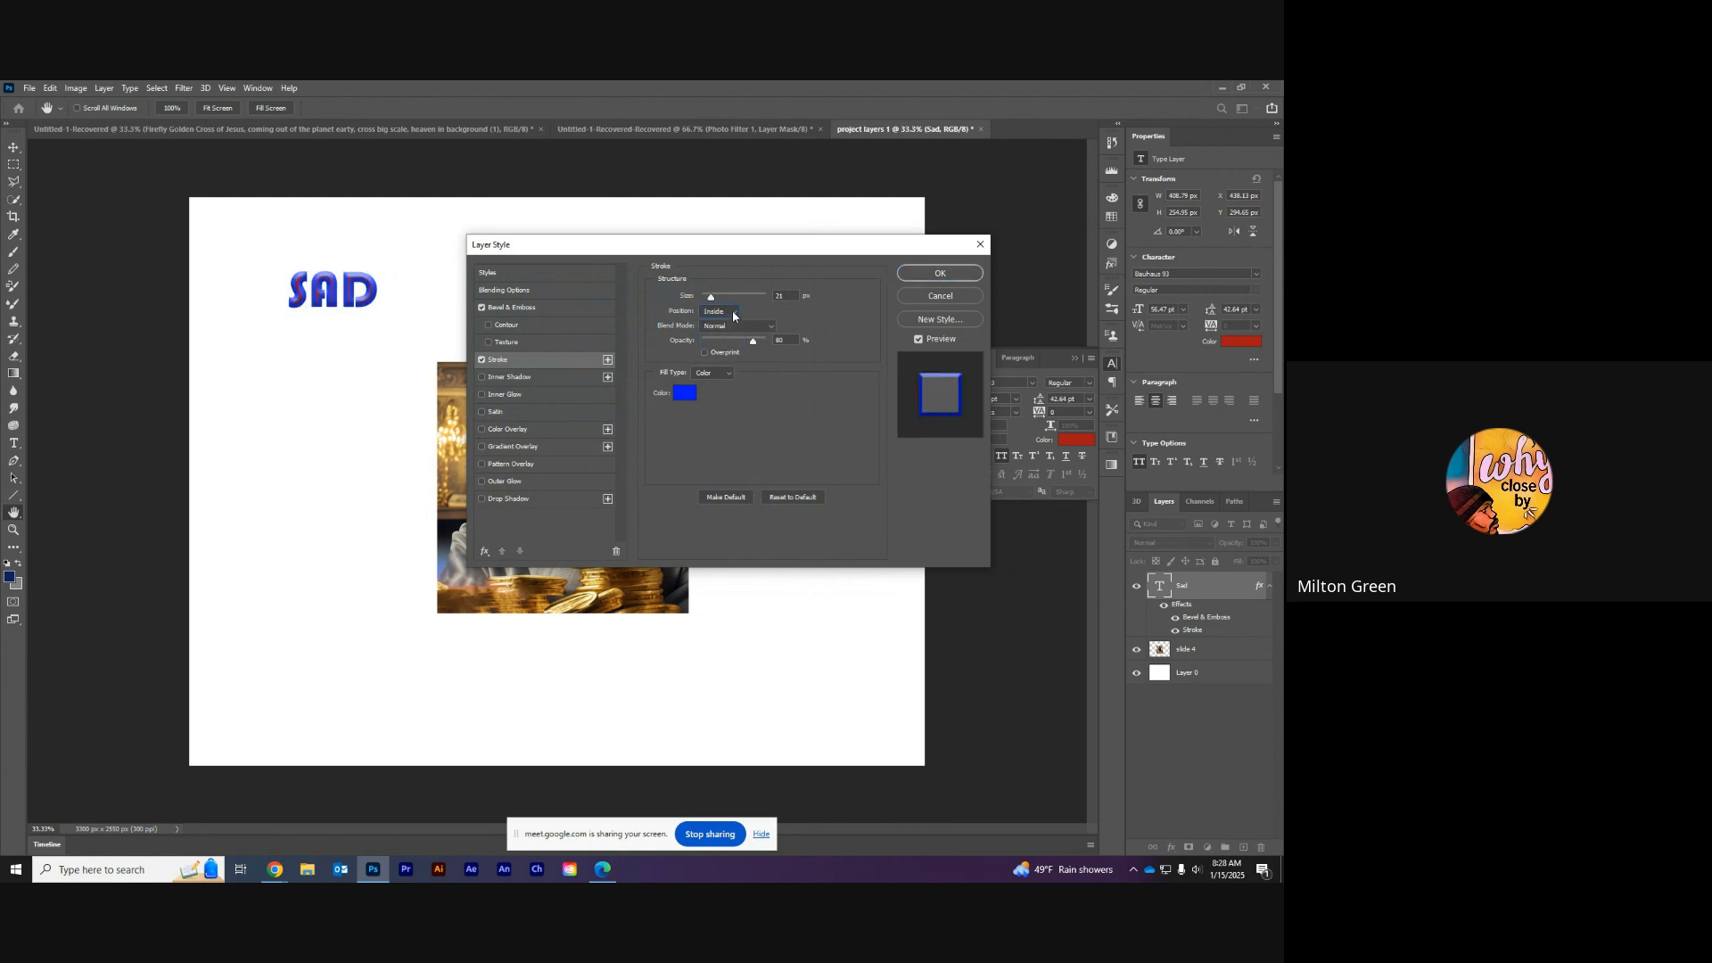
pyautogui.click(730, 312)
pyautogui.click(724, 346)
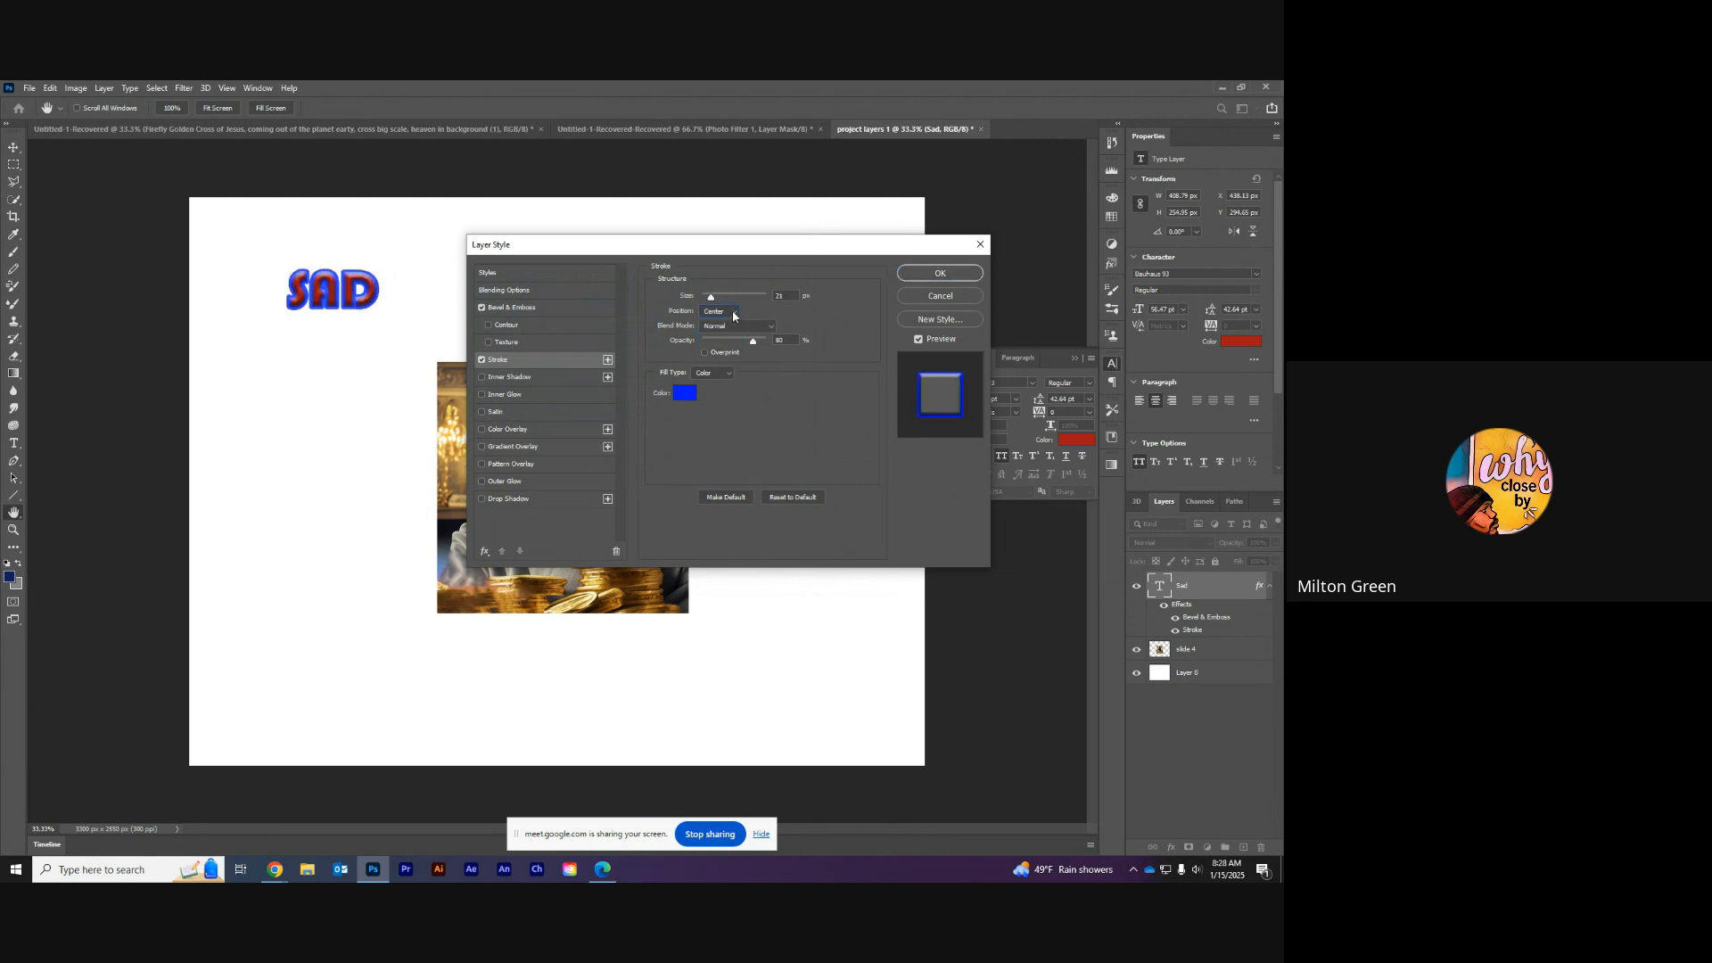
pyautogui.click(733, 314)
pyautogui.click(717, 333)
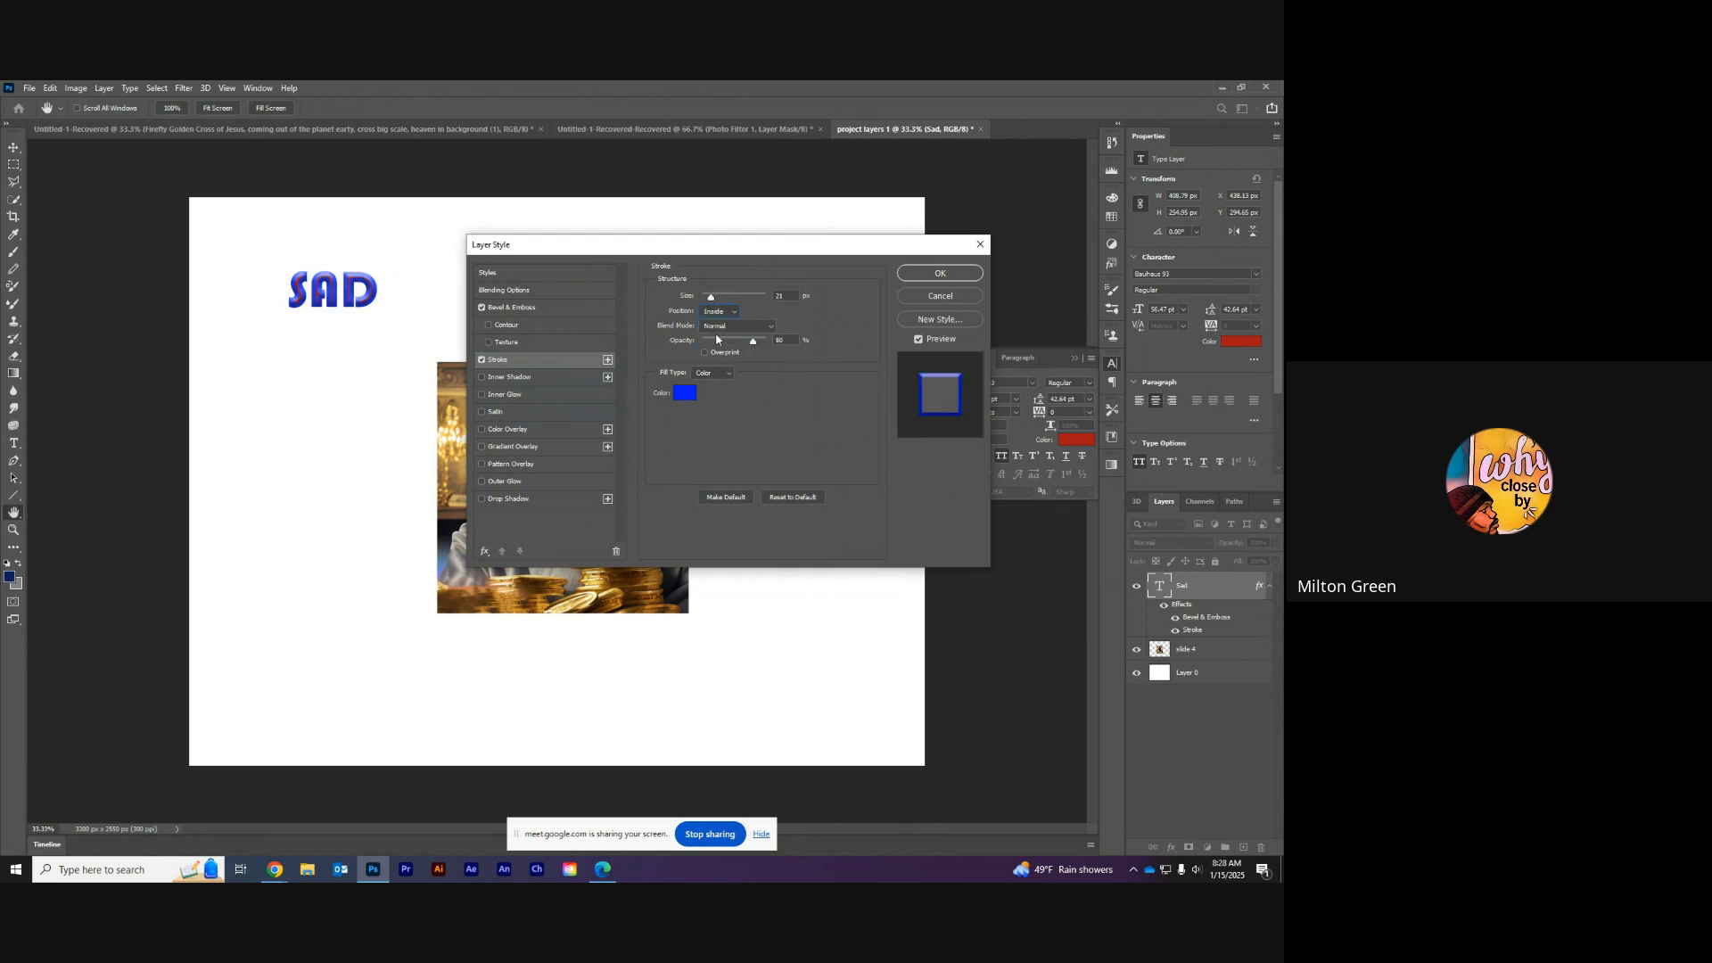
pyautogui.click(720, 312)
pyautogui.click(721, 323)
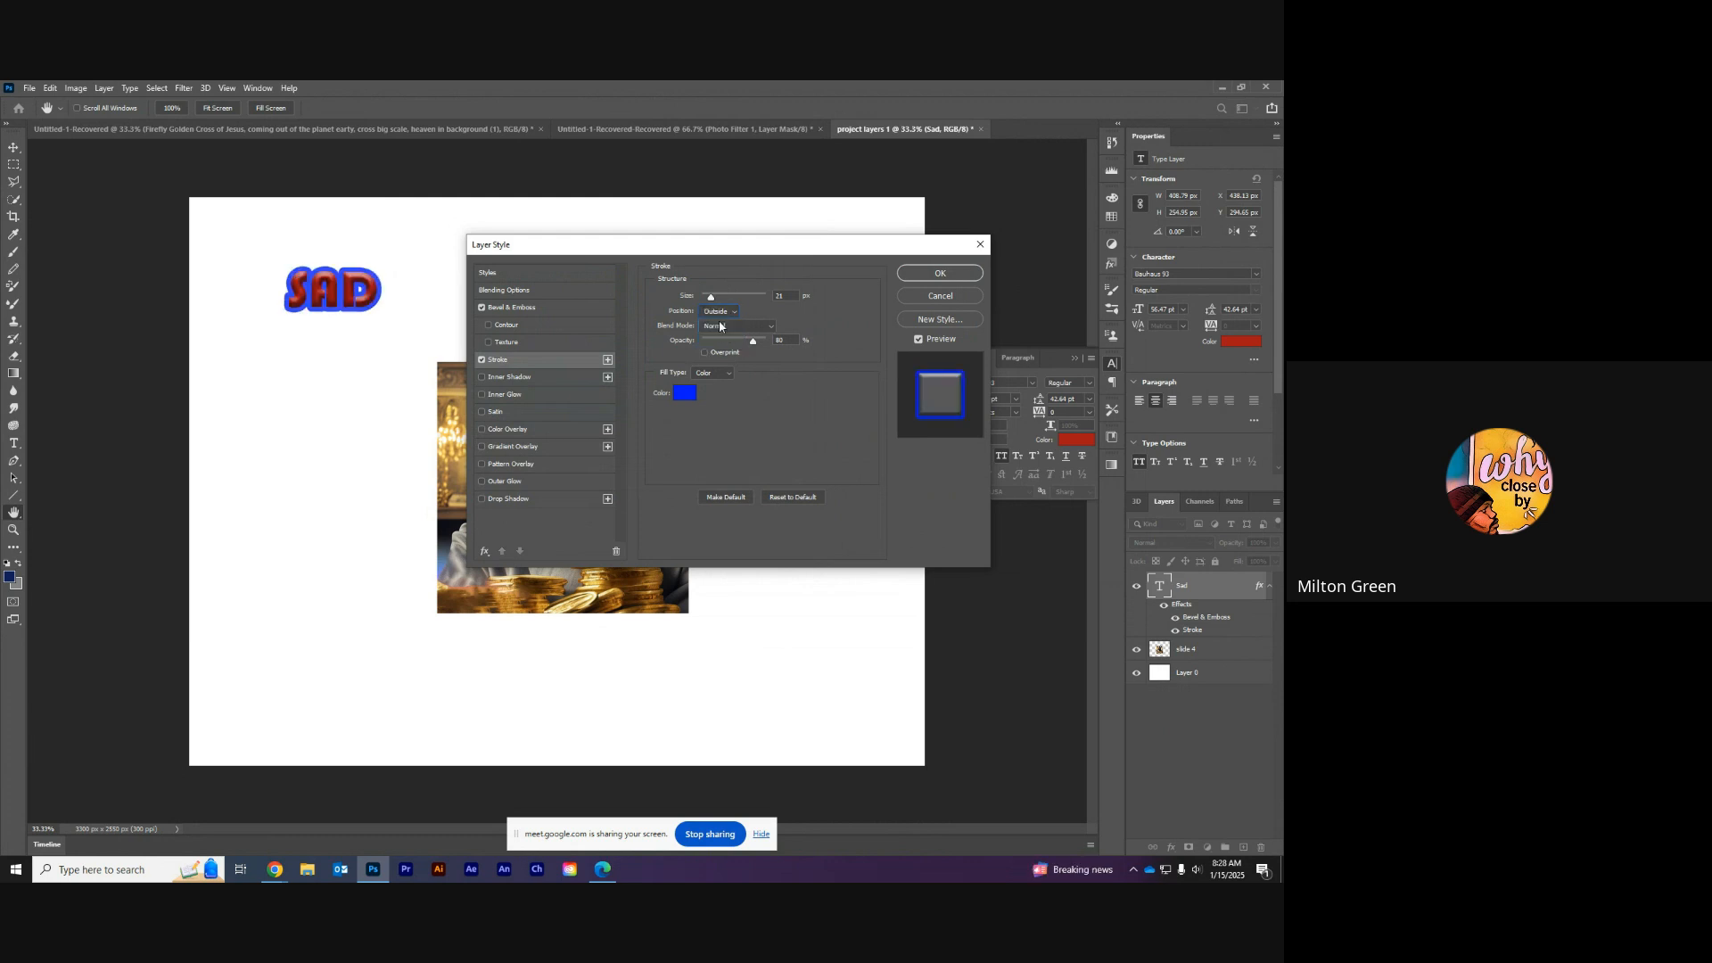
# Step: Add an Inner Shadow to the SAD text with a distance of about 31 px, a changed angle and larger choke and size, and apply the layer style
pyautogui.click(541, 379)
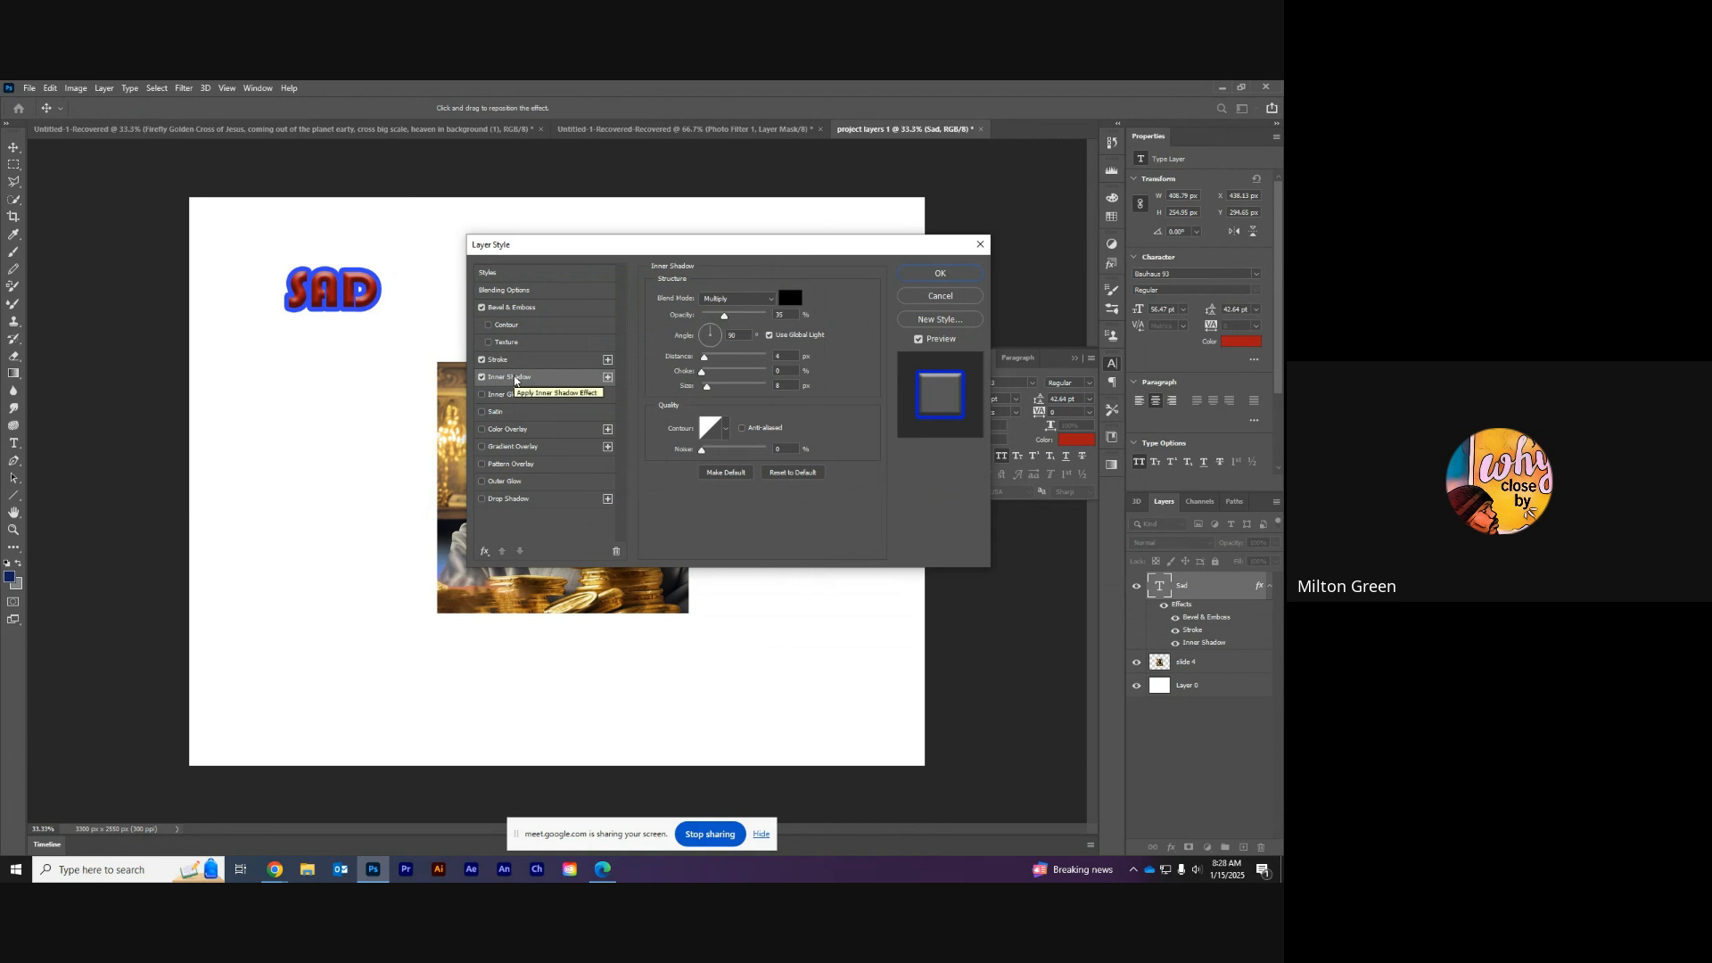
pyautogui.moveTo(705, 357)
pyautogui.mouseDown()
pyautogui.moveTo(745, 357)
pyautogui.moveTo(721, 357)
pyautogui.moveTo(718, 330)
pyautogui.moveTo(719, 346)
pyautogui.mouseUp()
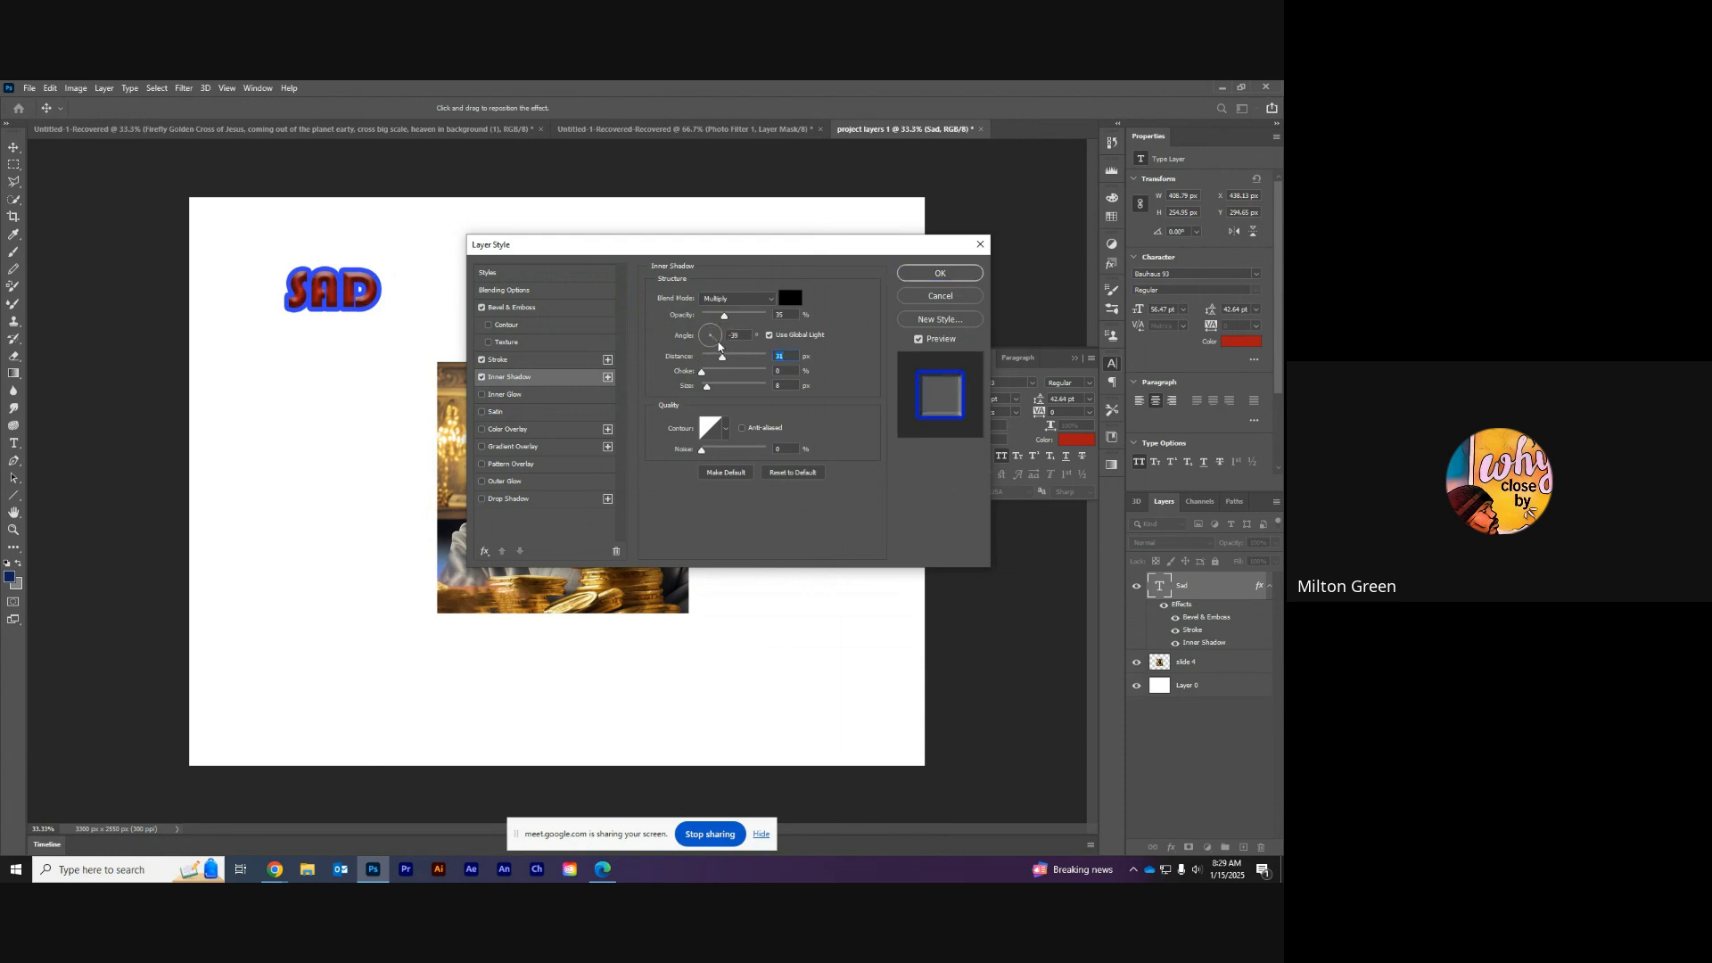
pyautogui.moveTo(722, 374)
pyautogui.mouseDown()
pyautogui.moveTo(699, 374)
pyautogui.moveTo(721, 388)
pyautogui.mouseUp()
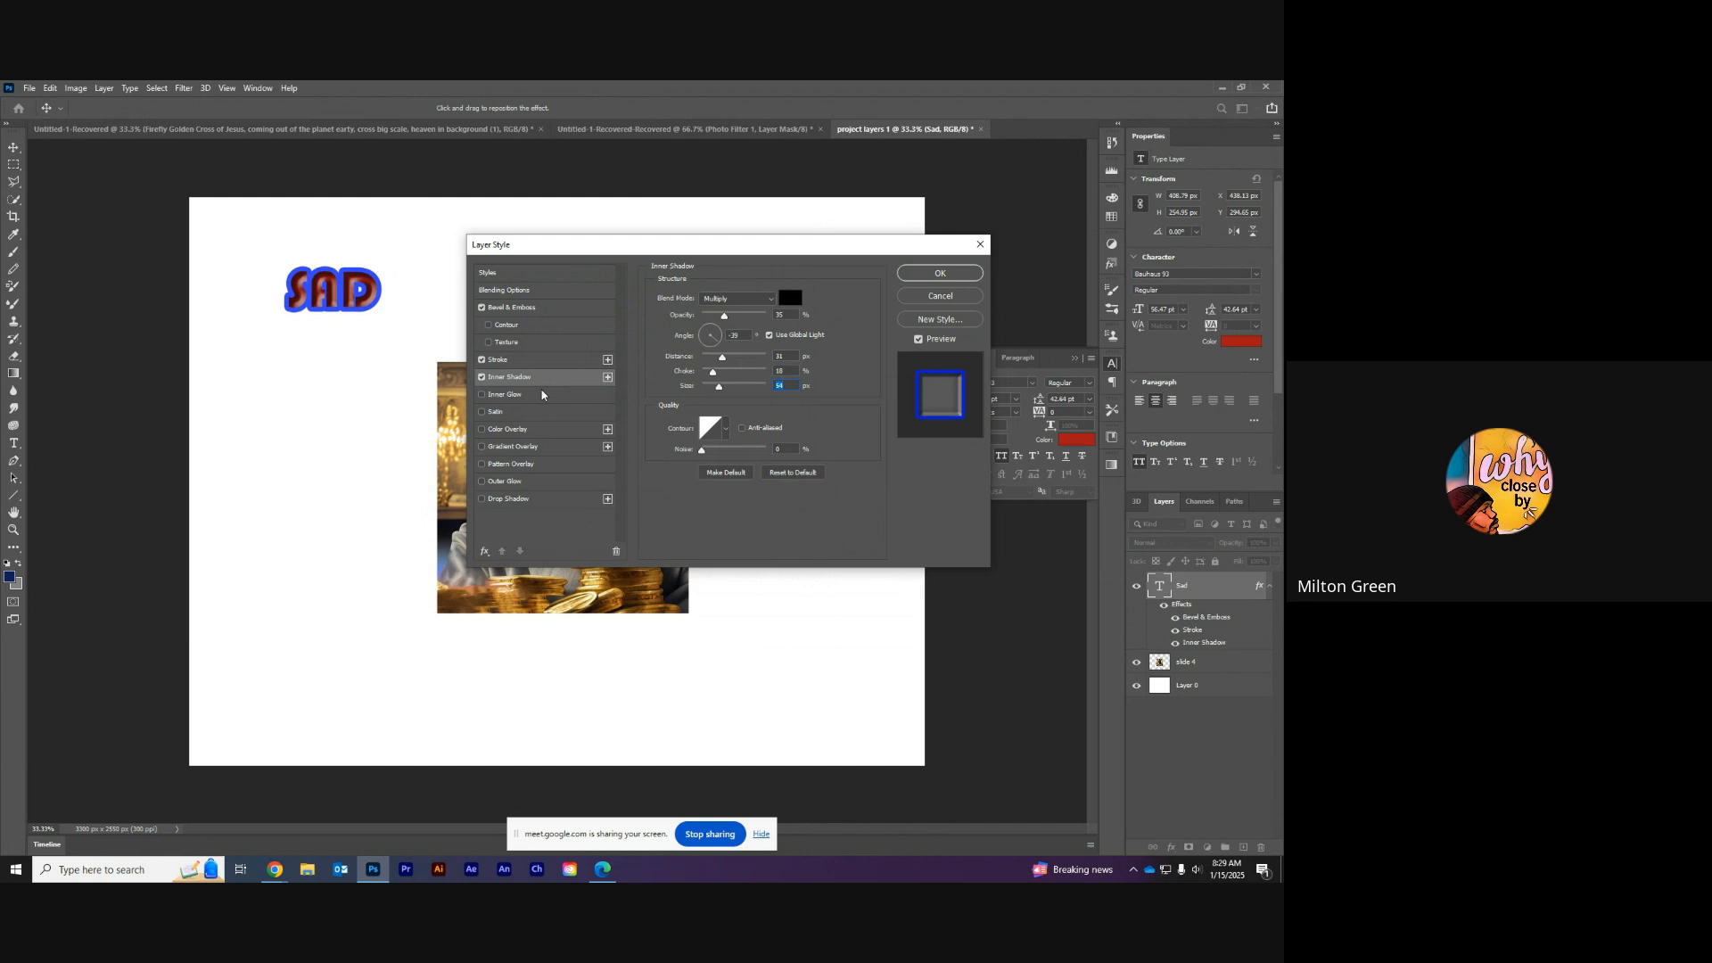
pyautogui.press('Return')
# Step: Add a new text layer reading FAM beside the SAD text, above the image
pyautogui.press('t')
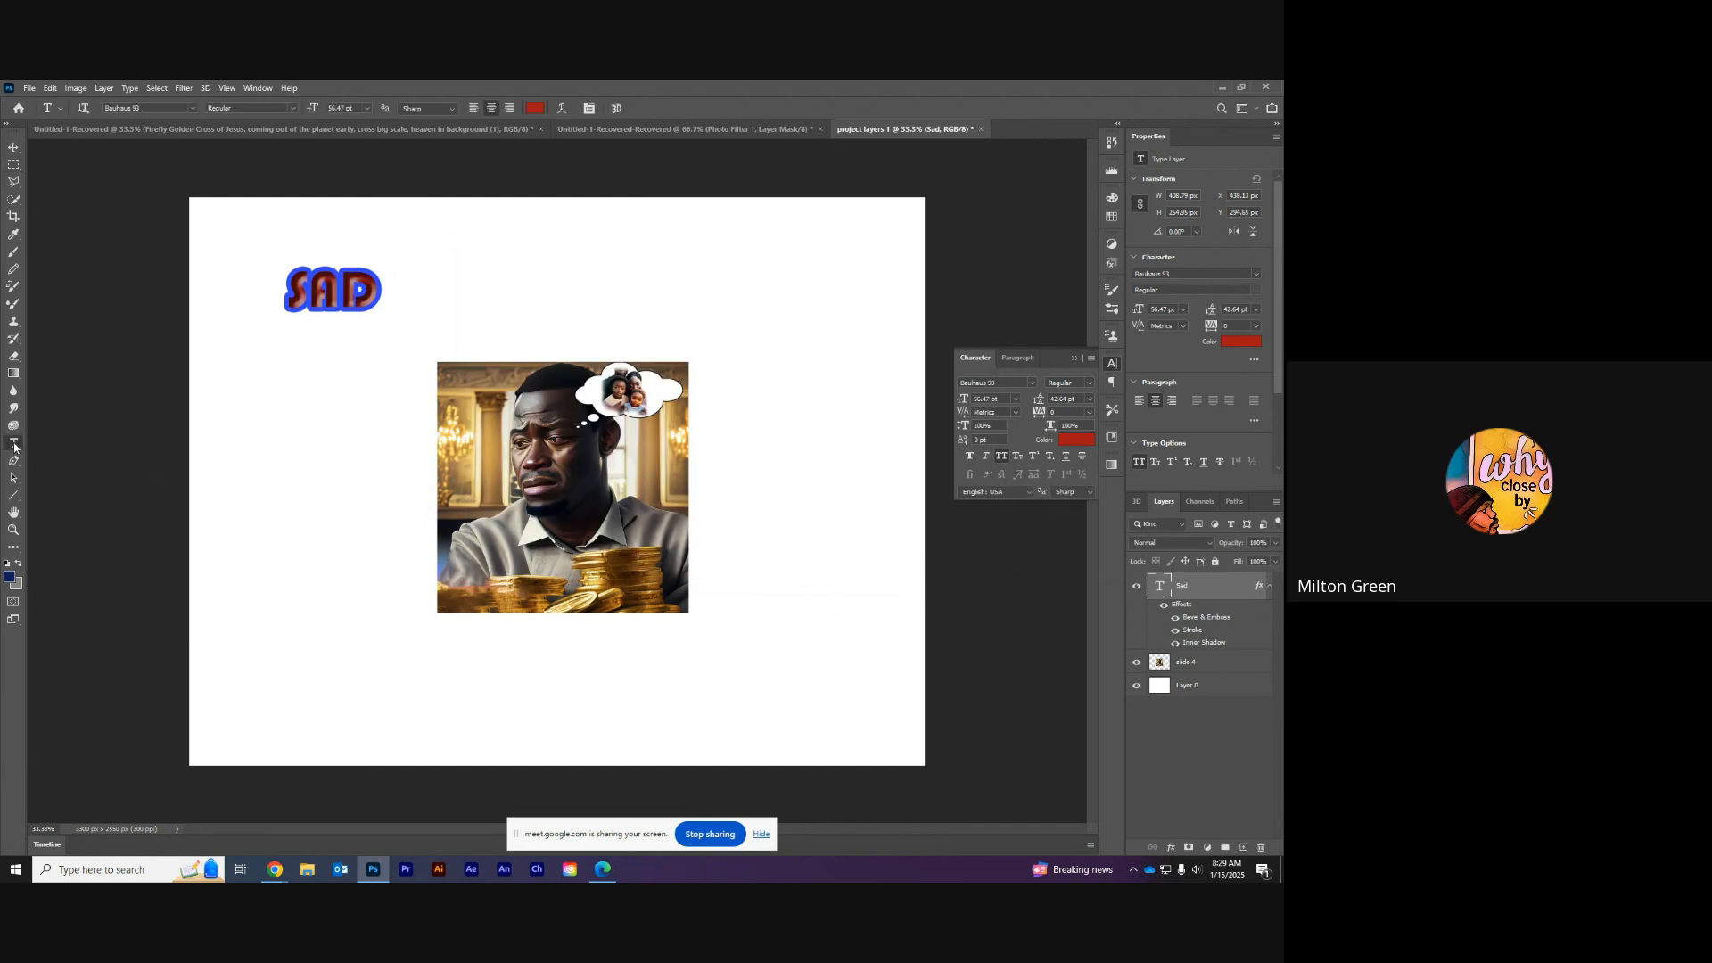
pyautogui.click(500, 284)
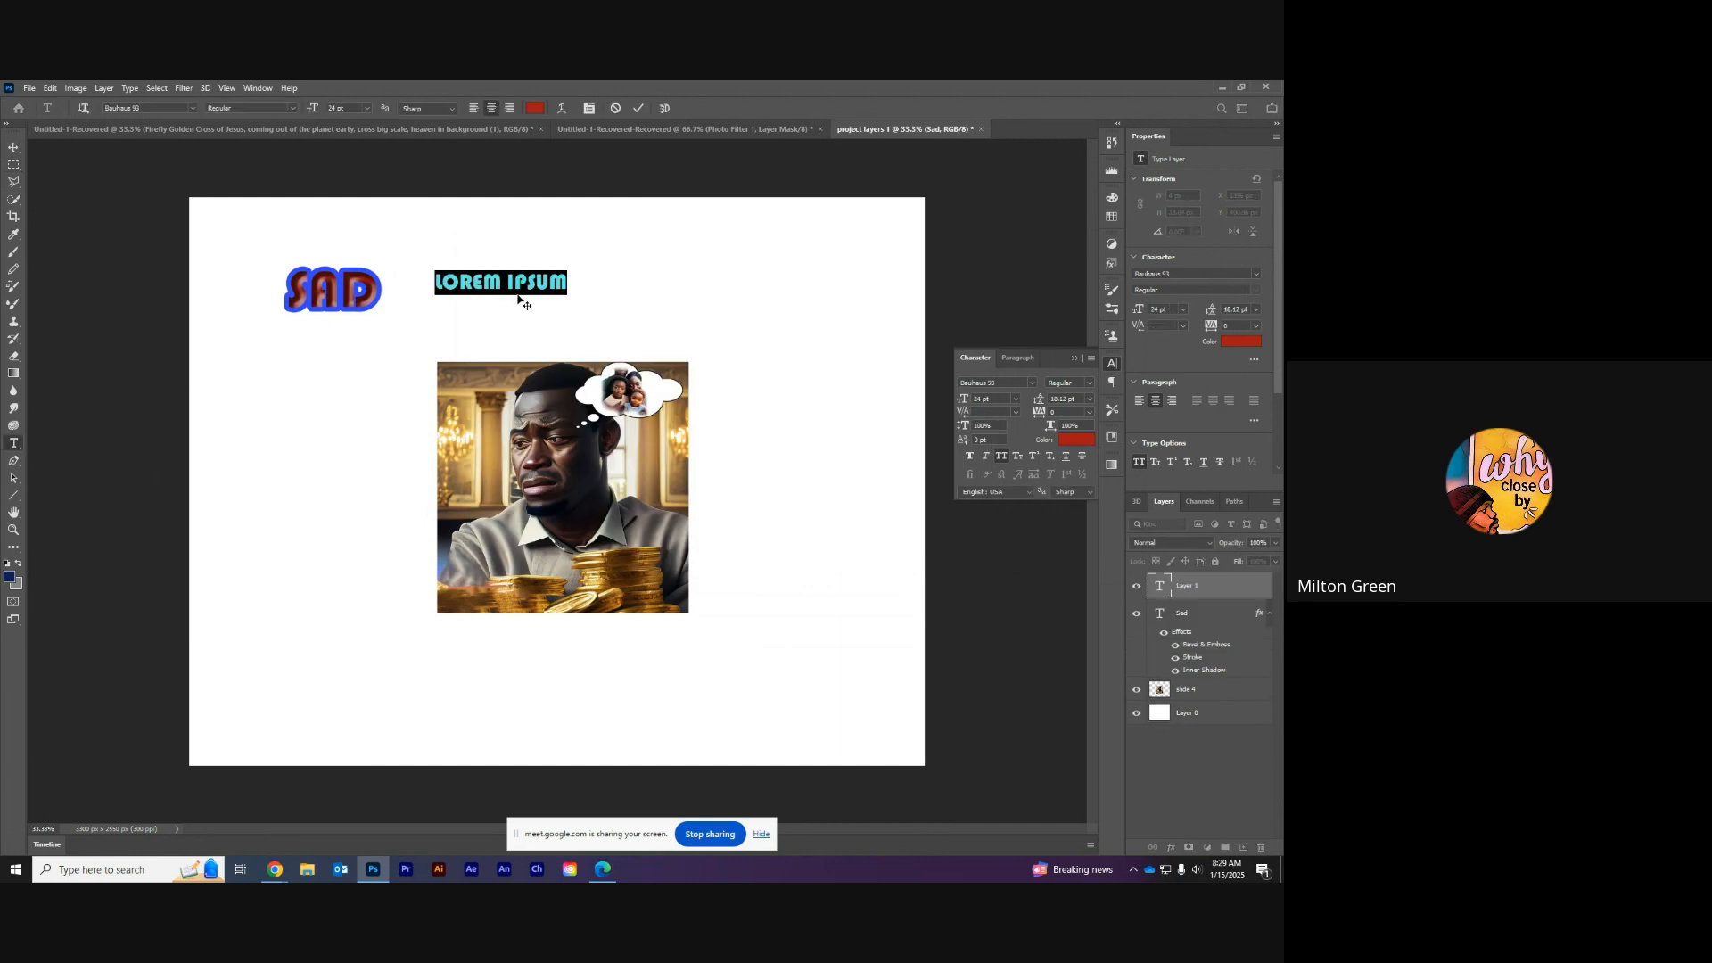
pyautogui.write('FAM')
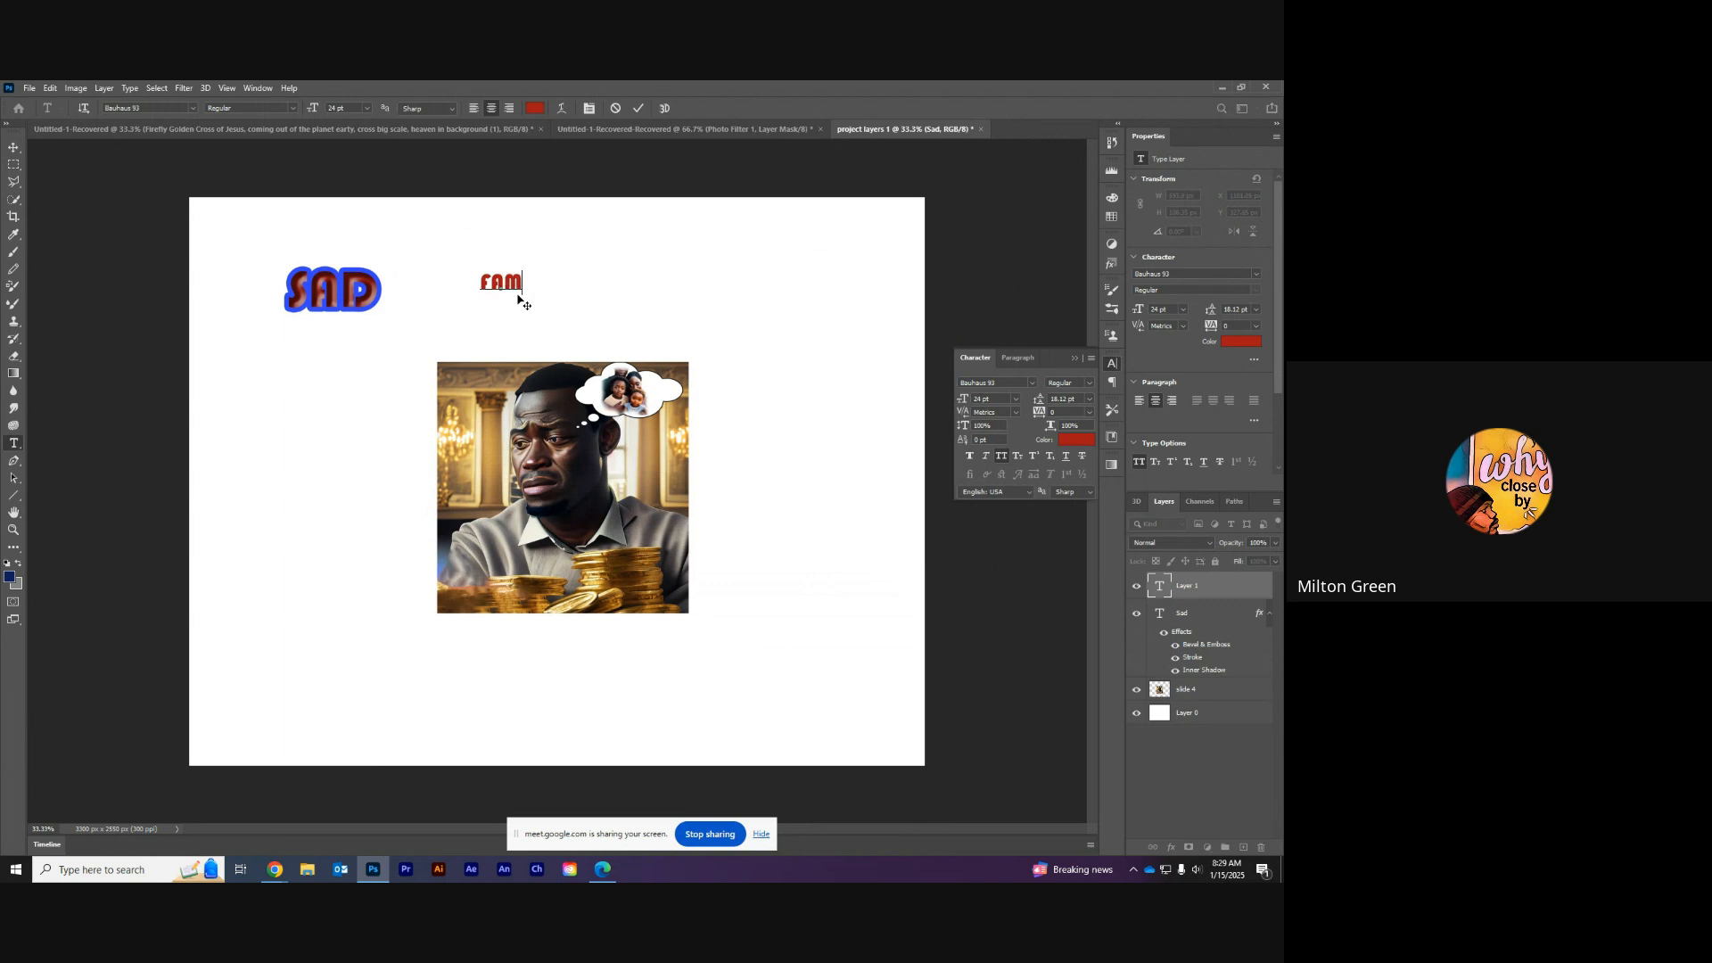
pyautogui.hotkey('ctrl', 'Return')
# Step: Scale the FAM text up proportionally to about 68.68 pt and apply the transform
pyautogui.press('v')
pyautogui.moveTo(521, 286); pyautogui.dragTo(599, 315)
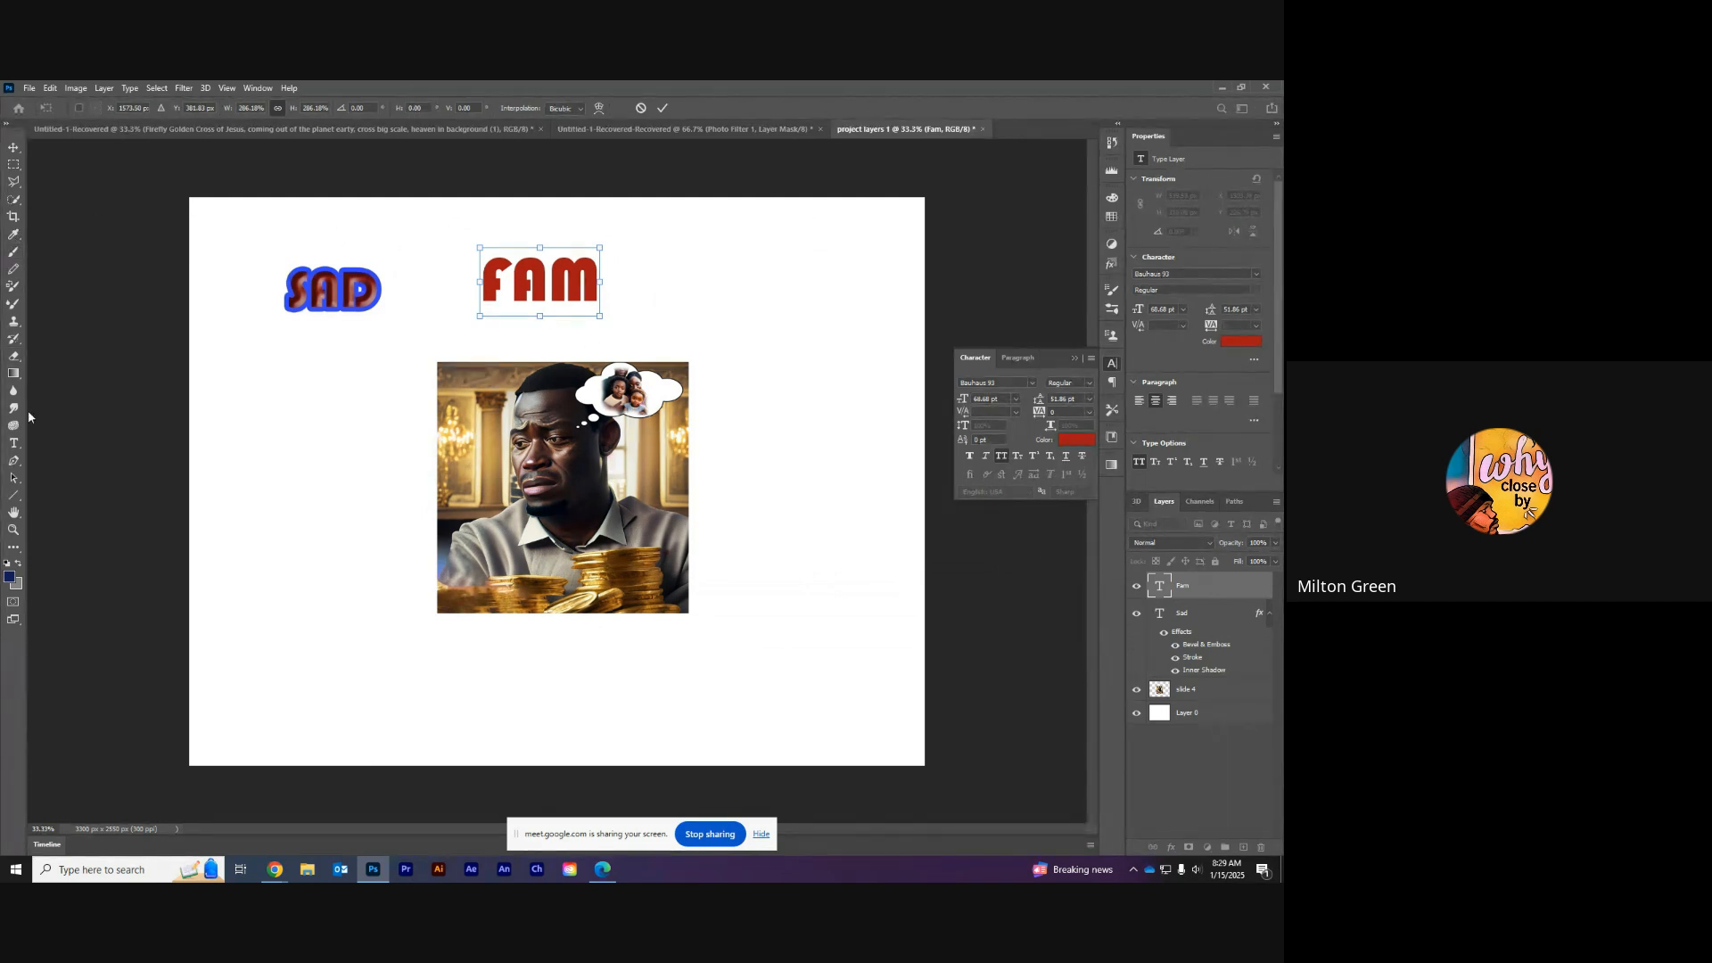
pyautogui.click(14, 460)
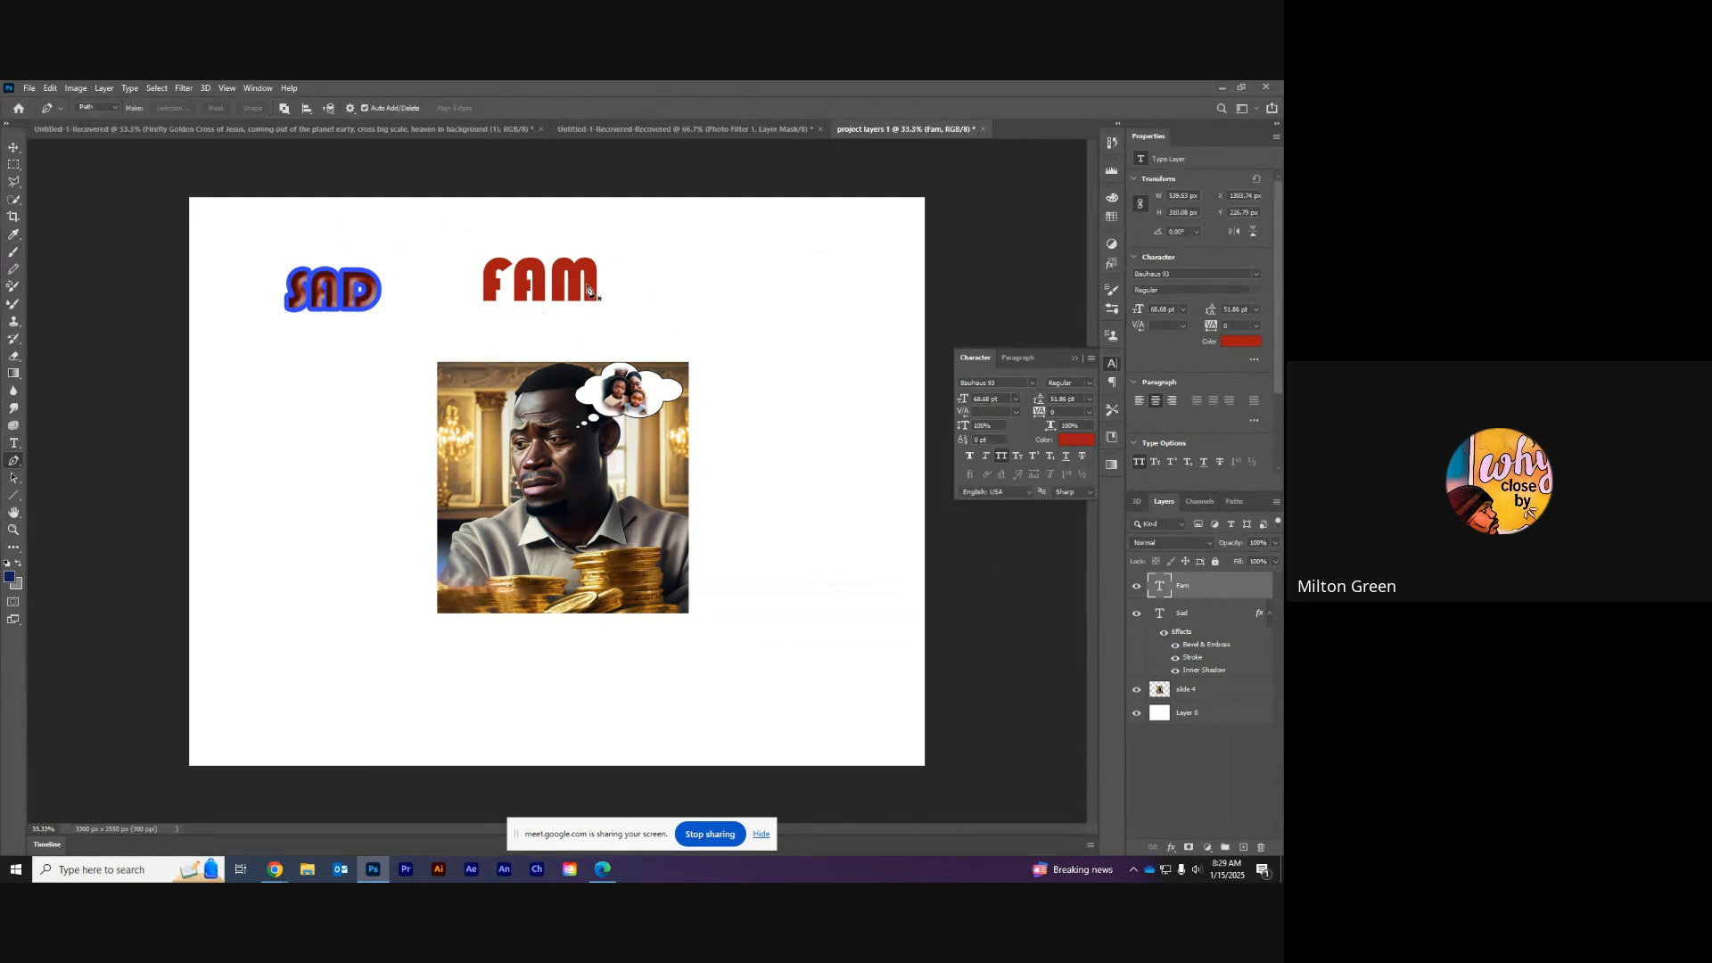
# Step: Select the whole word FAM, set its font to Bernard MT Condensed and finish editing the text
pyautogui.click(13, 443)
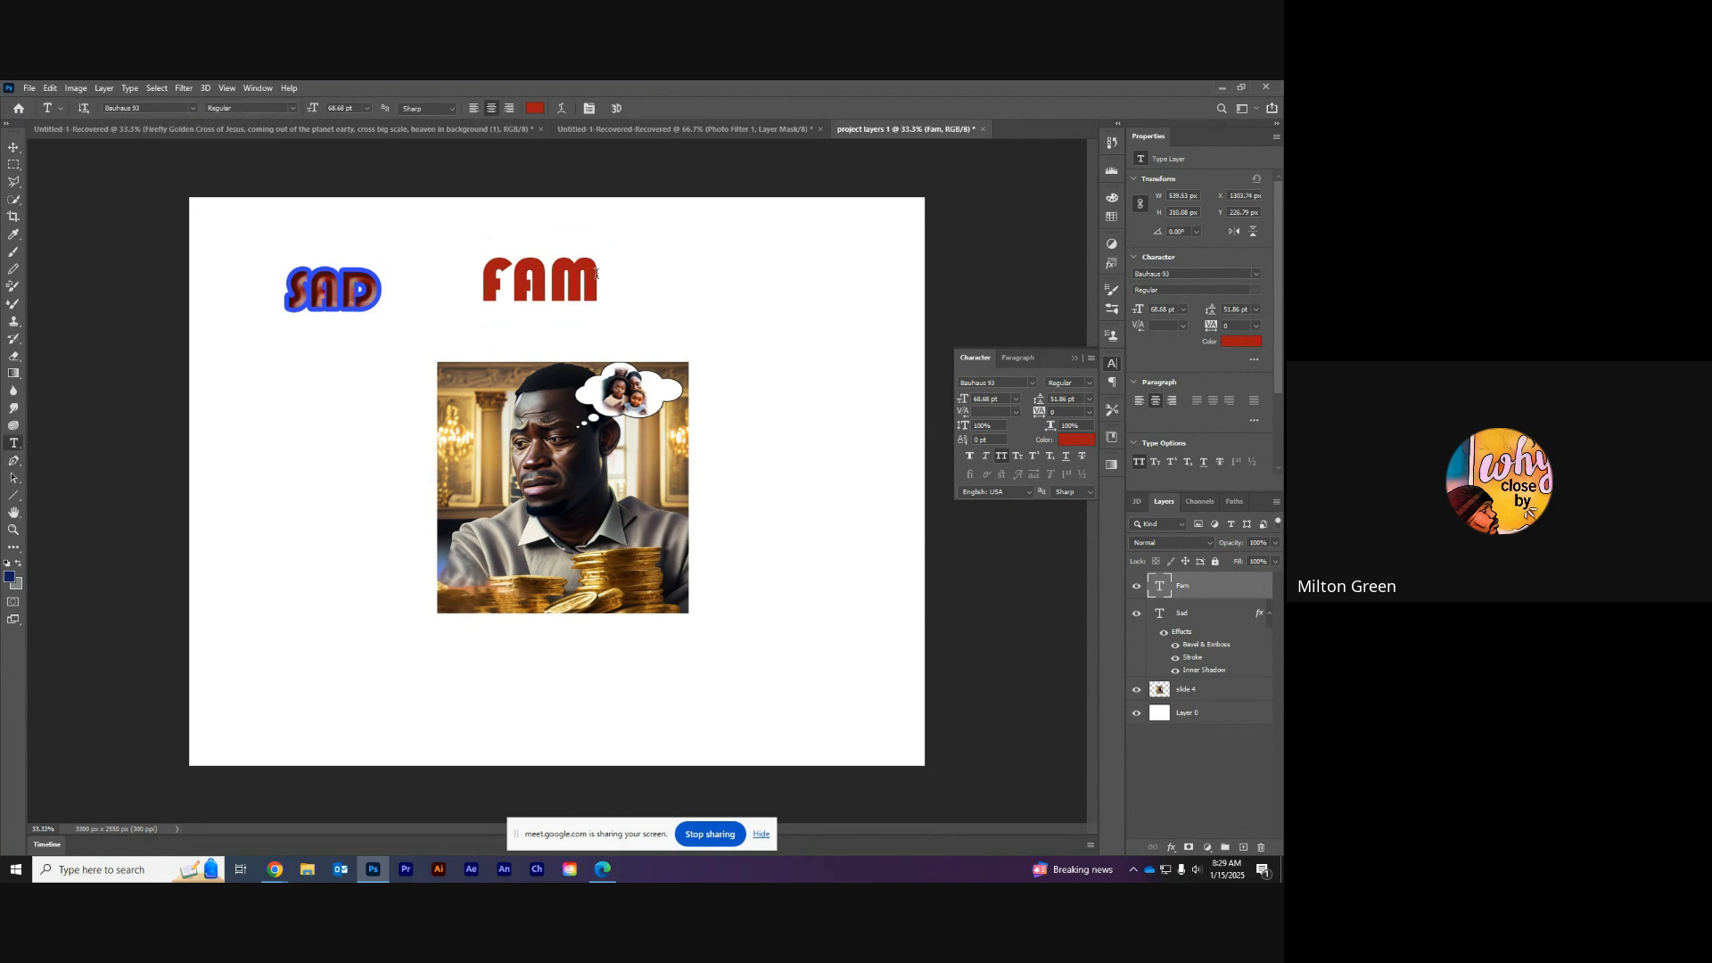
pyautogui.moveTo(596, 273); pyautogui.dragTo(431, 283)
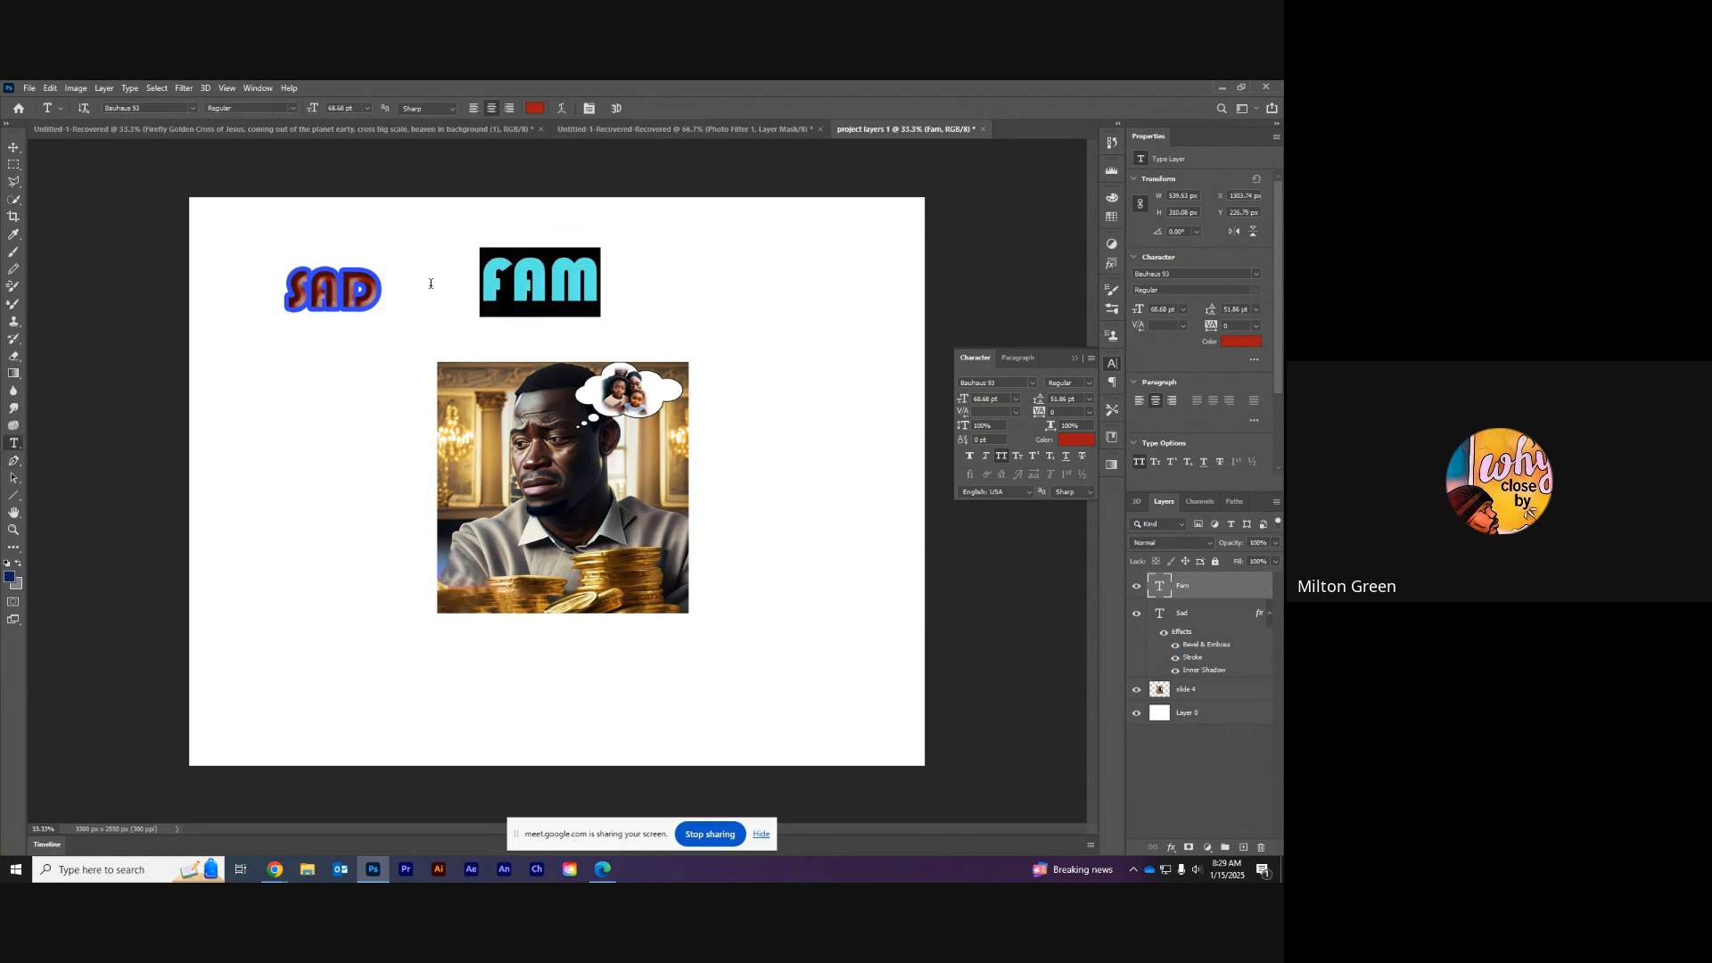
pyautogui.click(1032, 383)
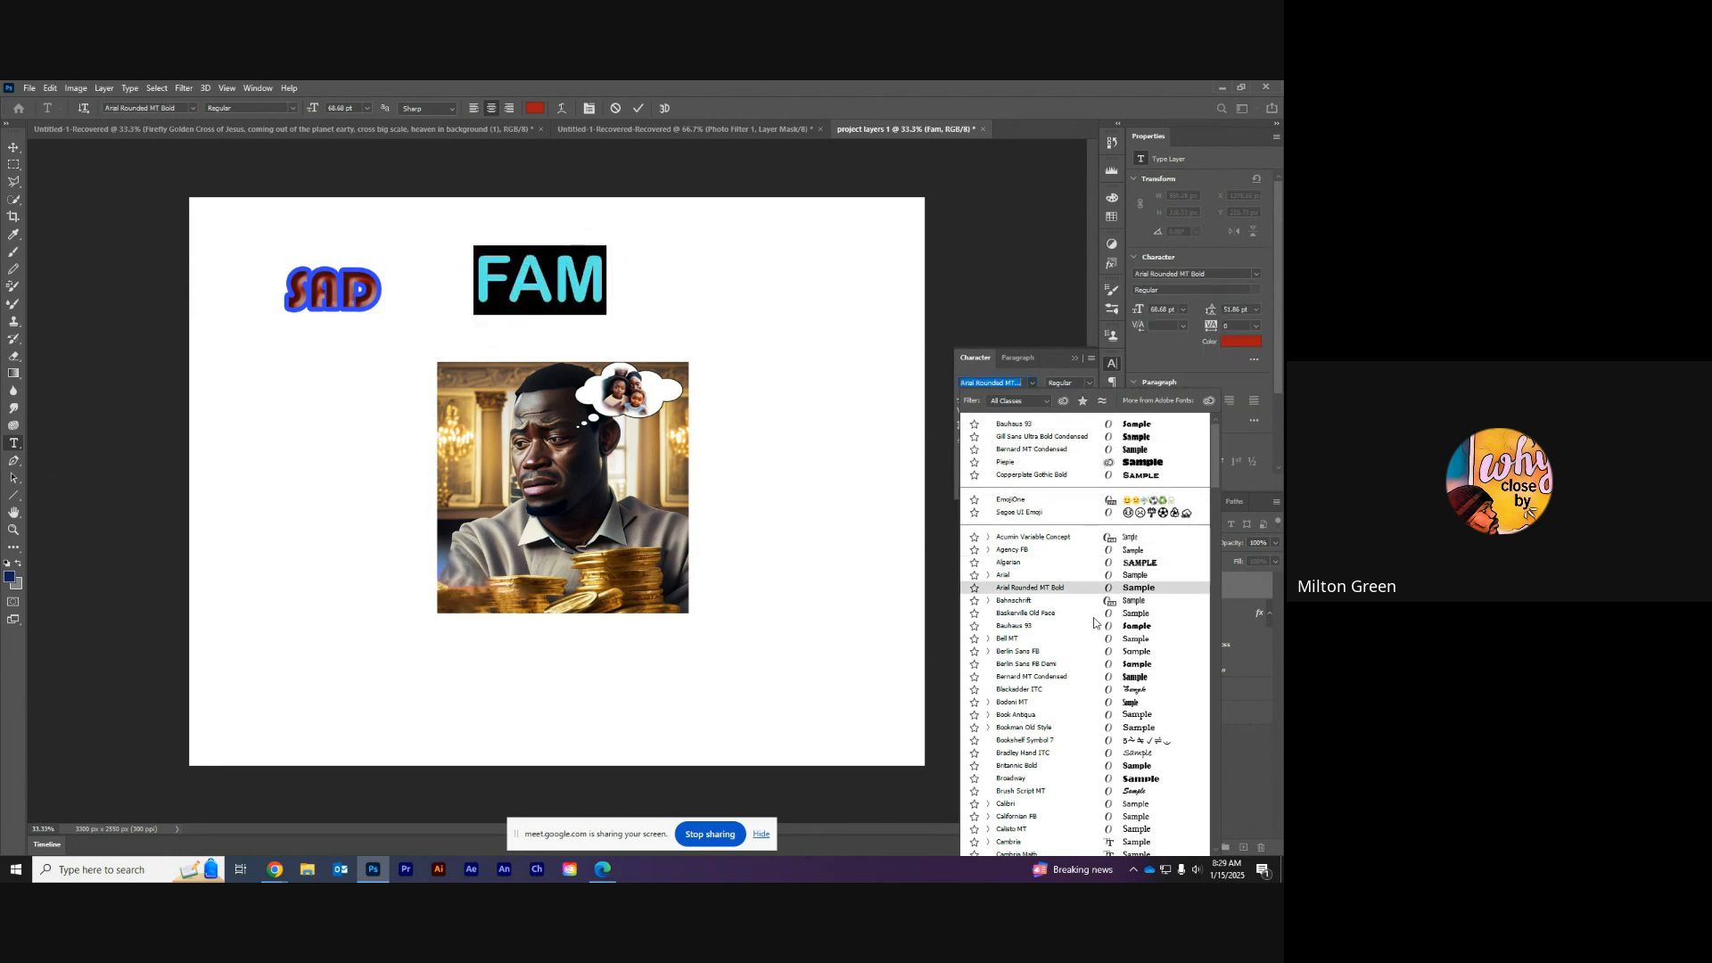
pyautogui.click(1101, 678)
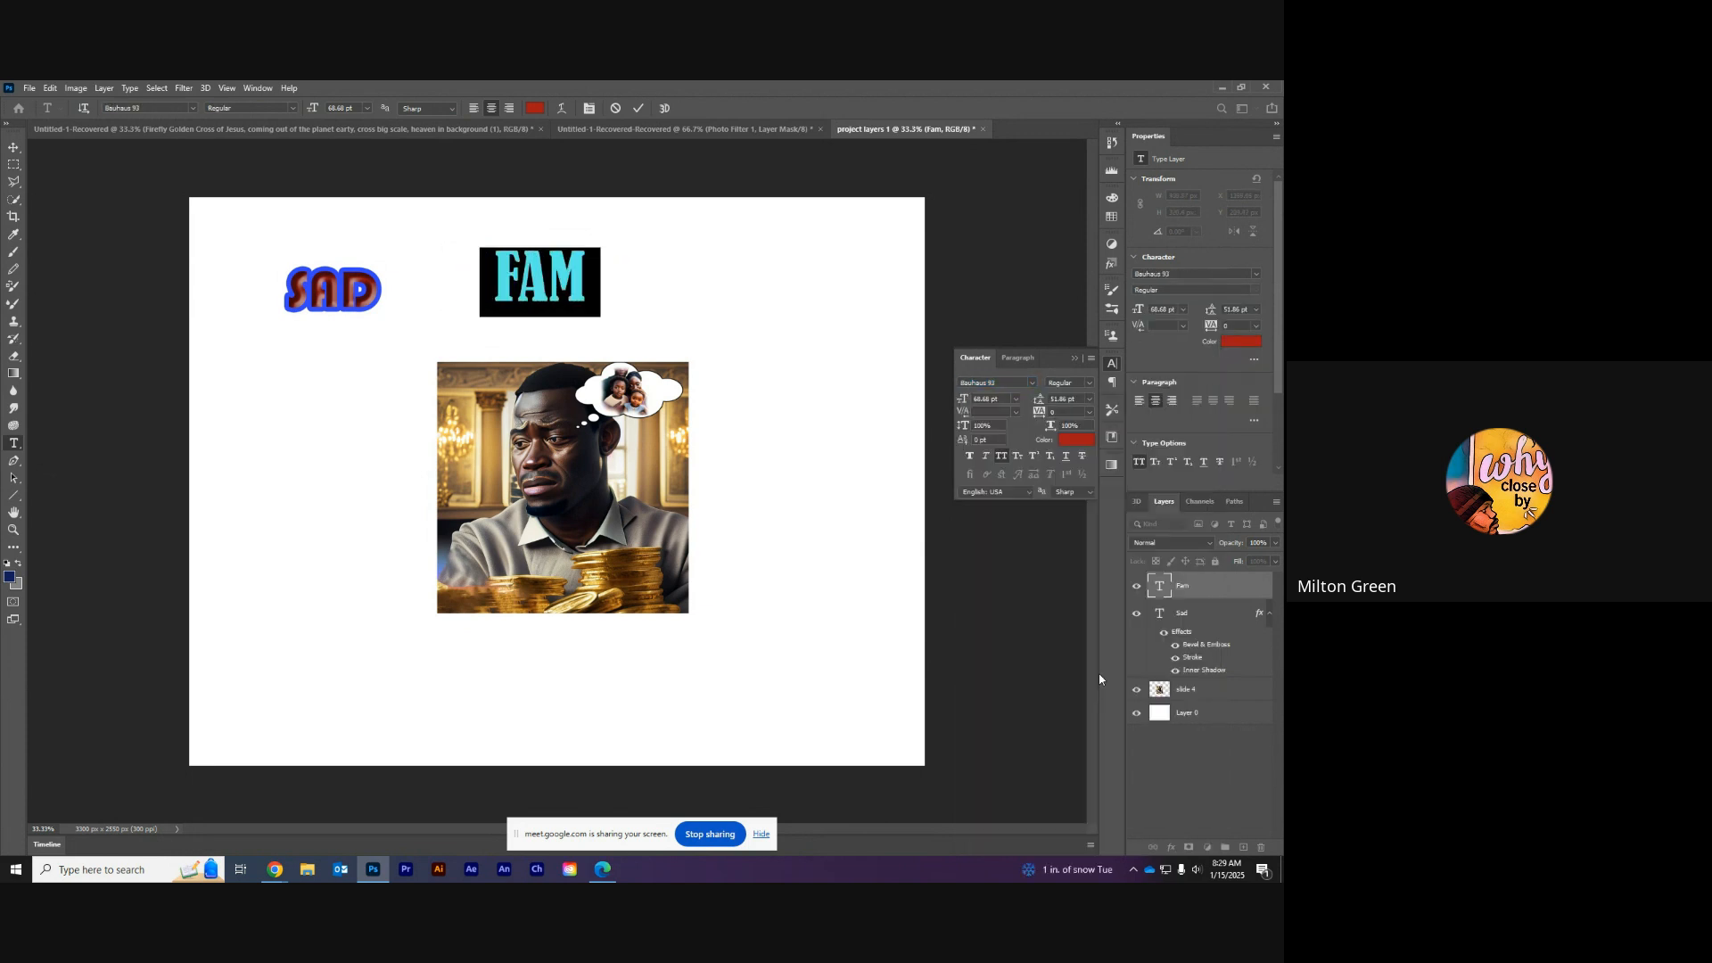
pyautogui.click(595, 259)
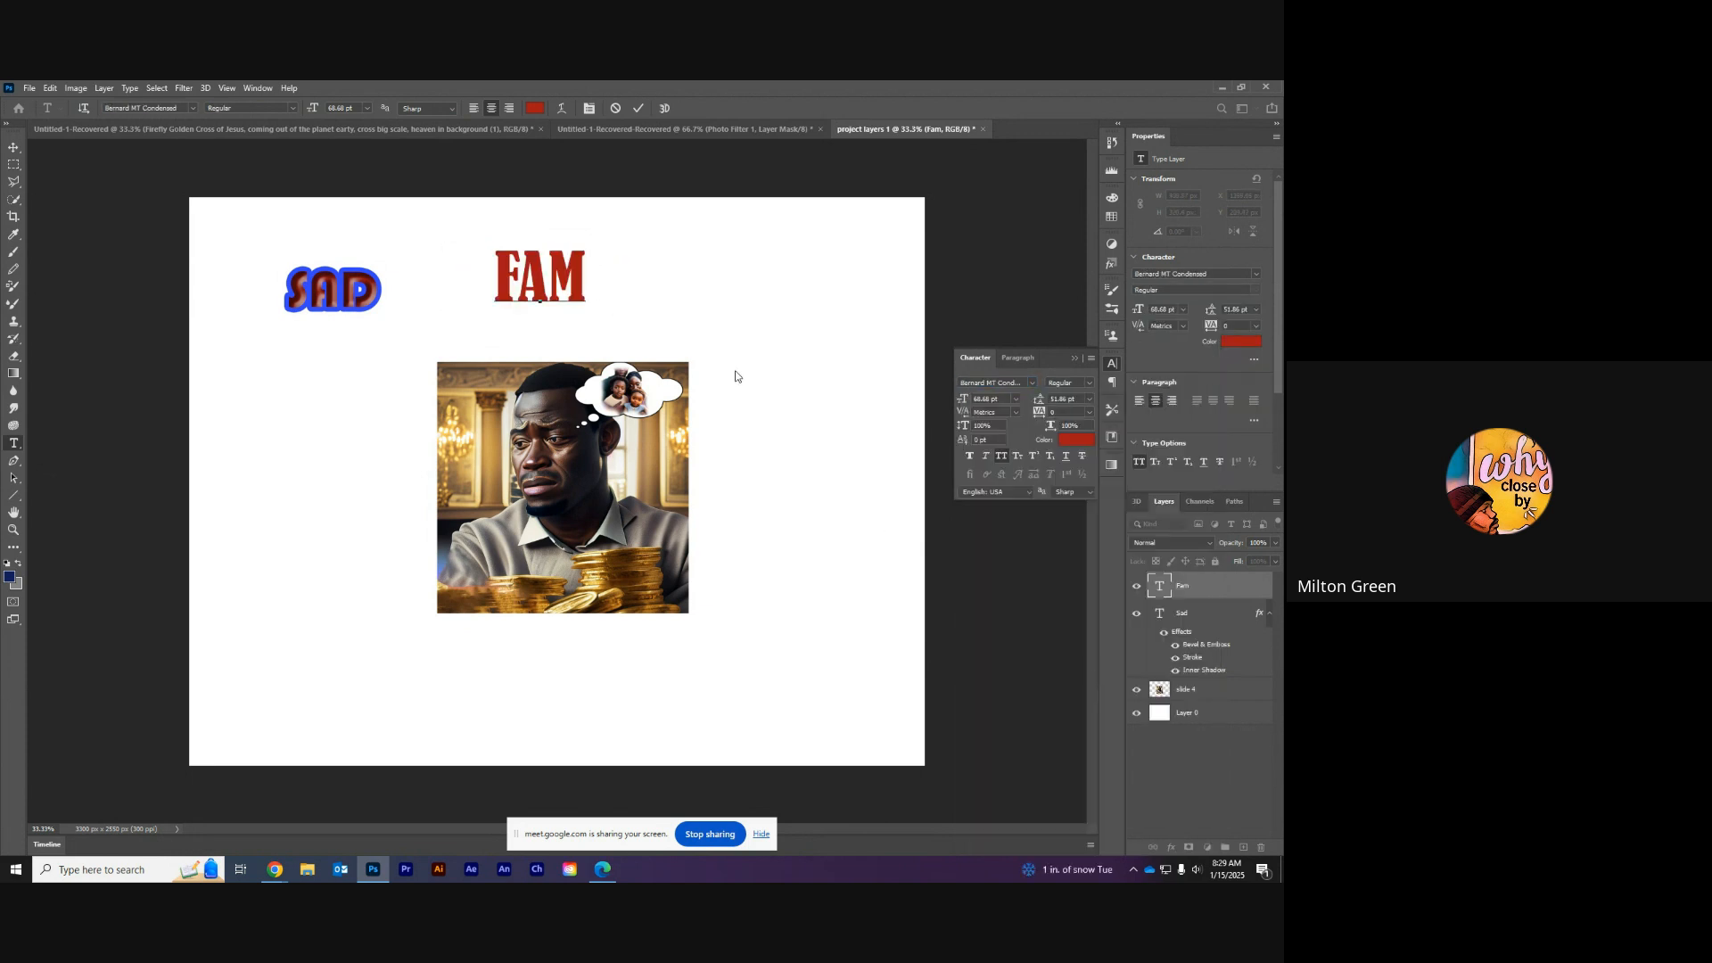
pyautogui.click(13, 148)
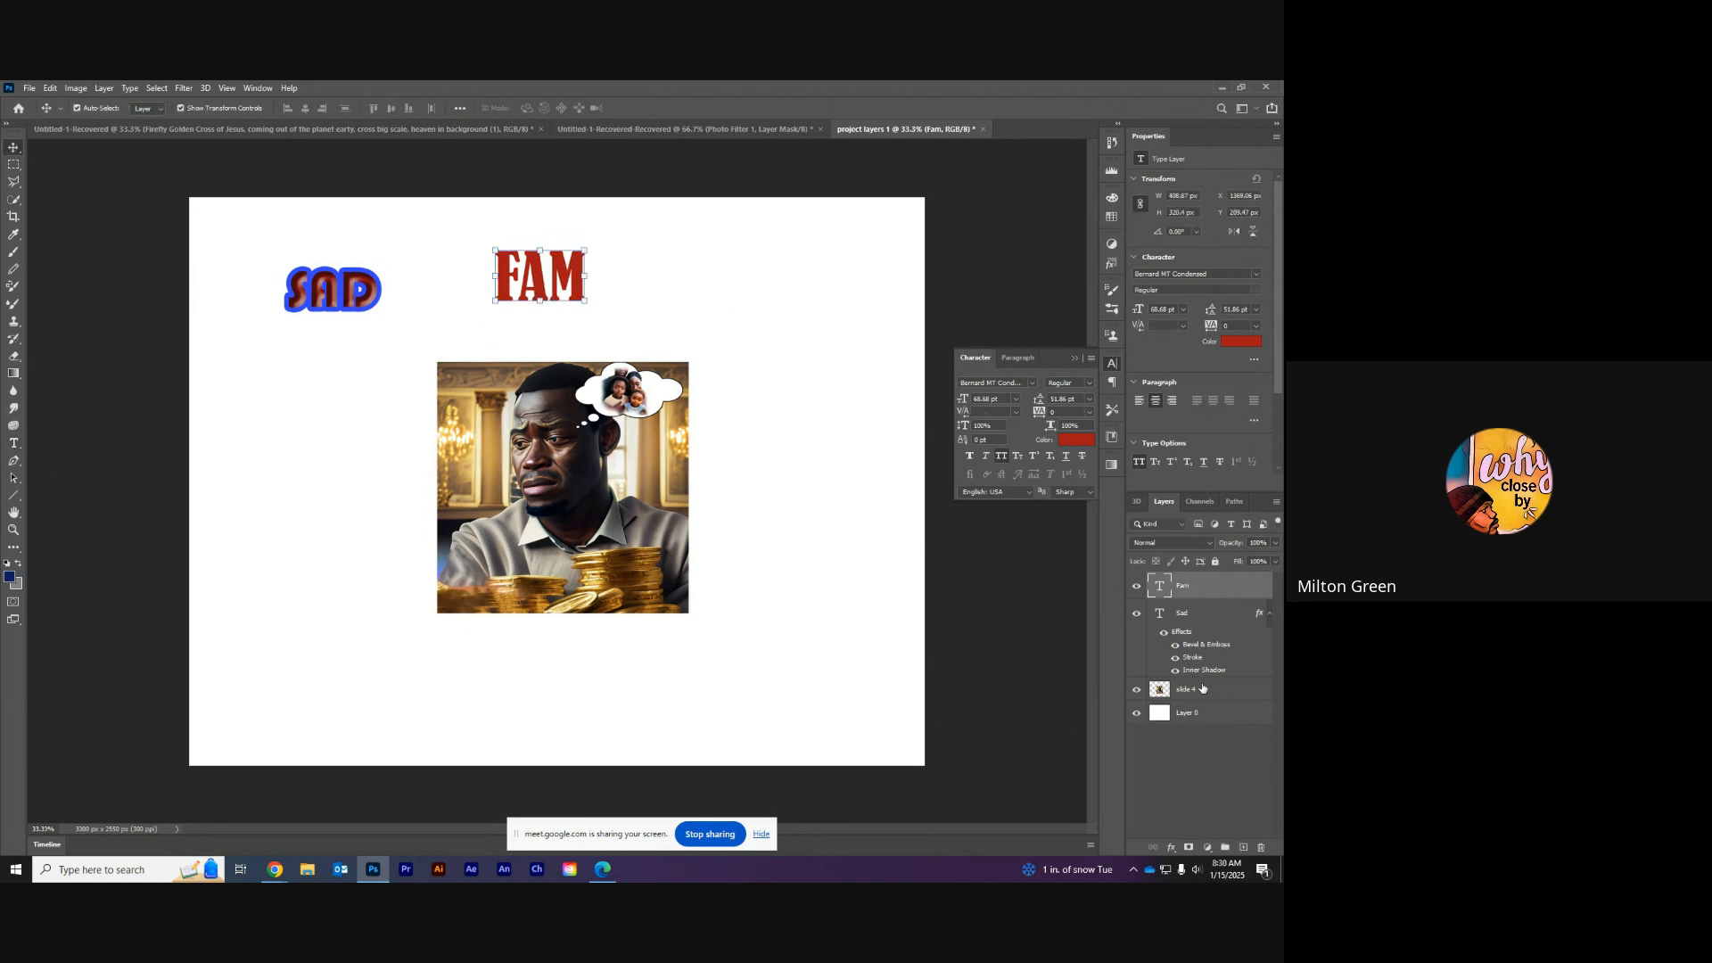
# Step: Add an Inner Glow effect to the FAM text layer and adjust its opacity, noise and choke
pyautogui.click(1201, 619)
pyautogui.click(1204, 596)
pyautogui.click(1230, 616)
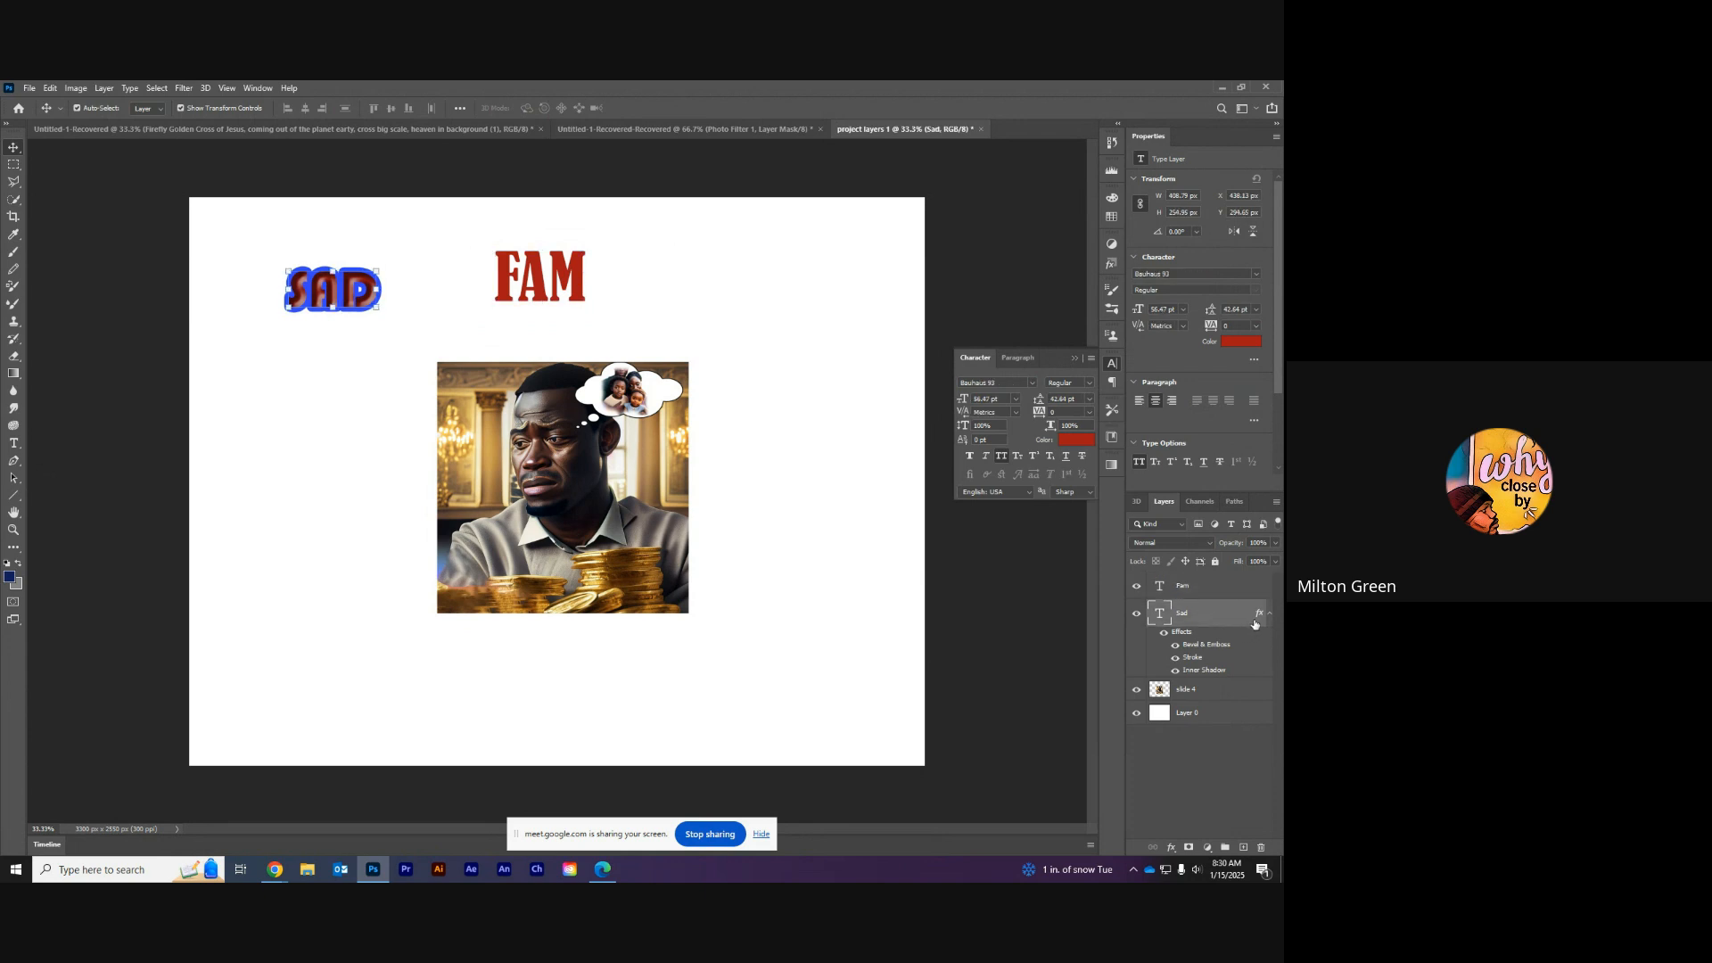
pyautogui.click(1220, 595)
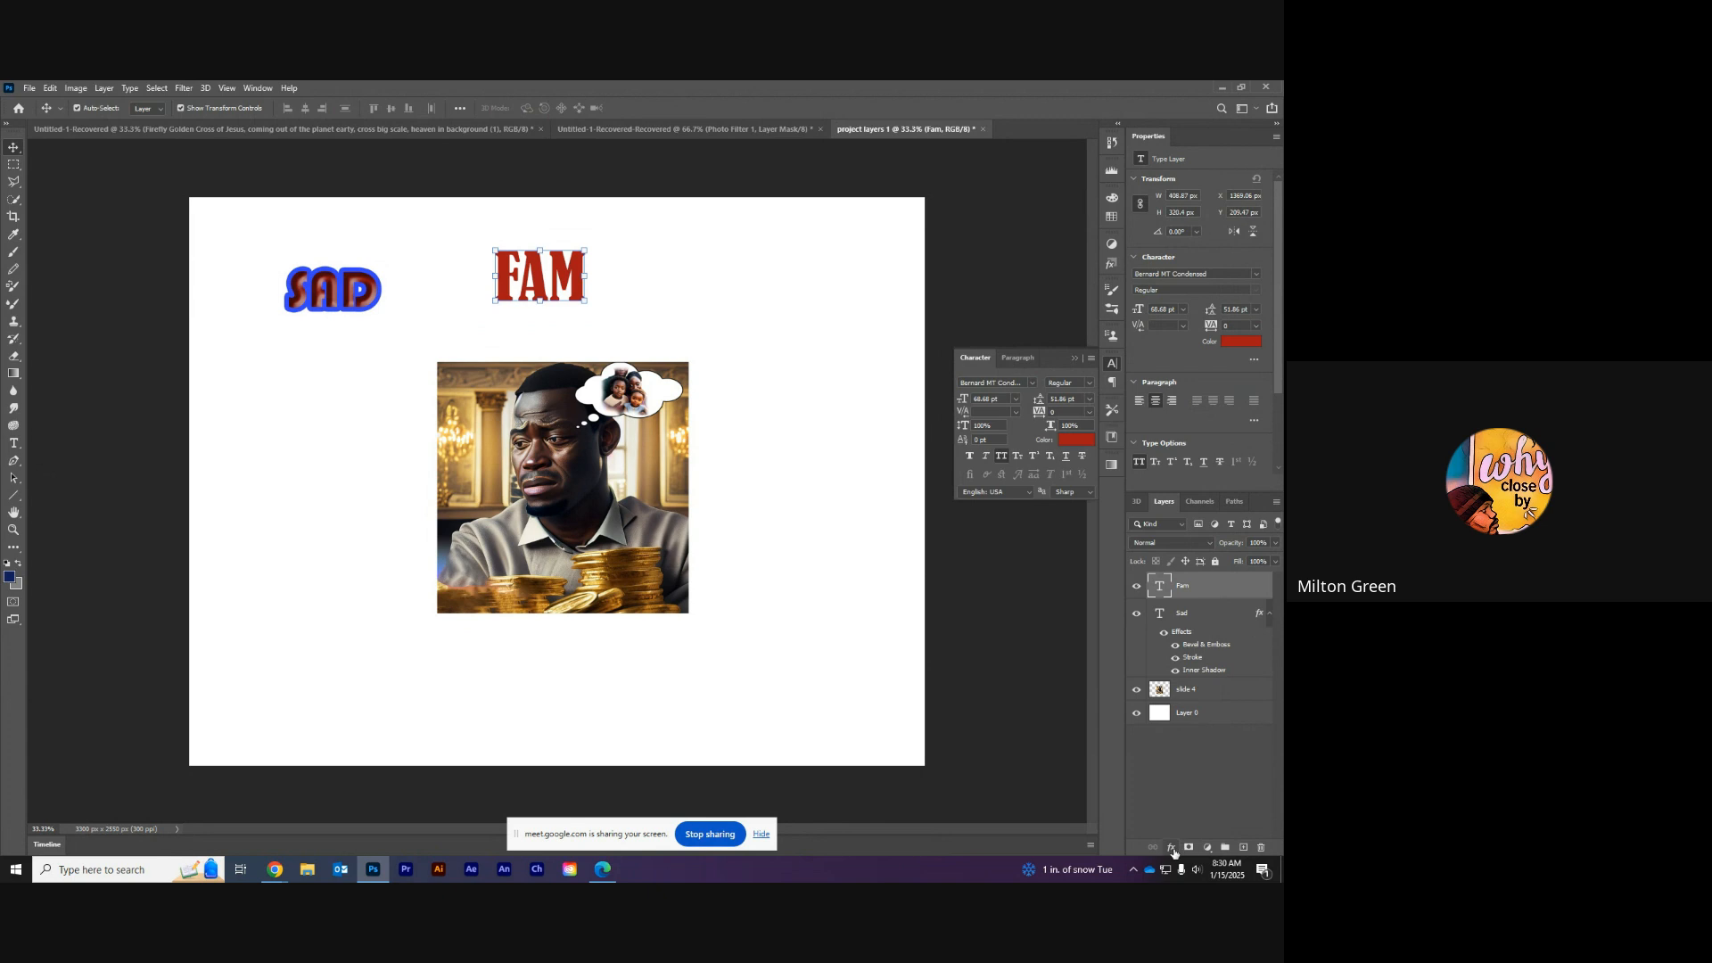
pyautogui.click(1172, 848)
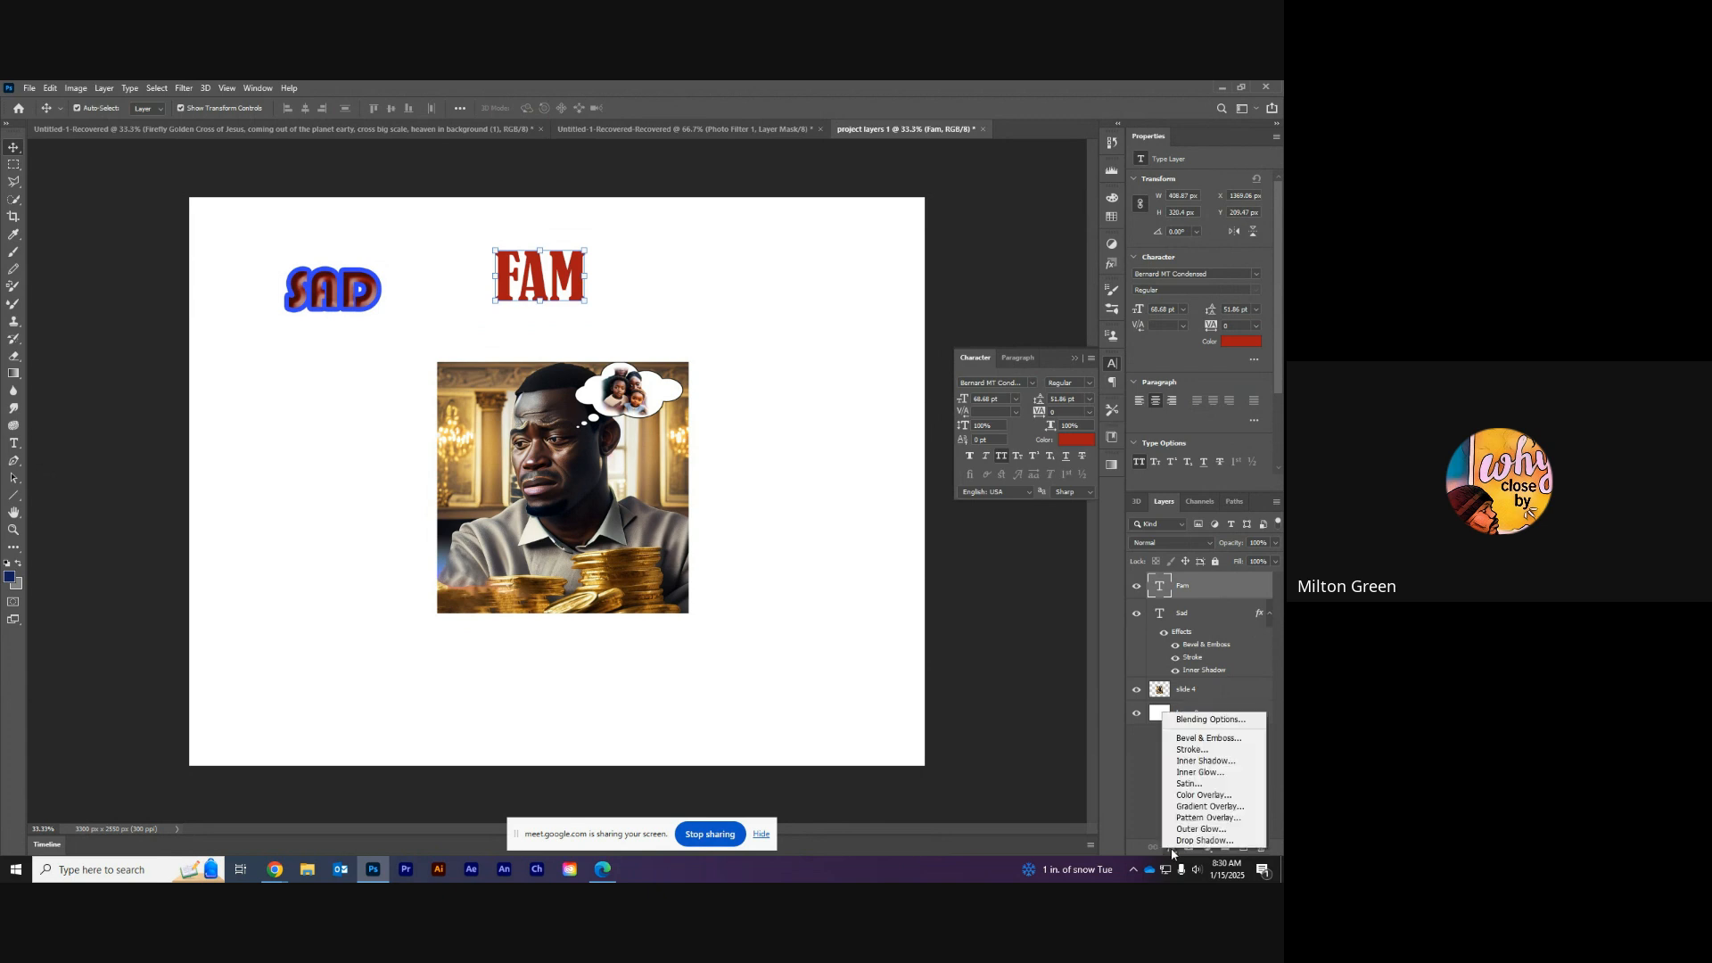
pyautogui.click(1214, 774)
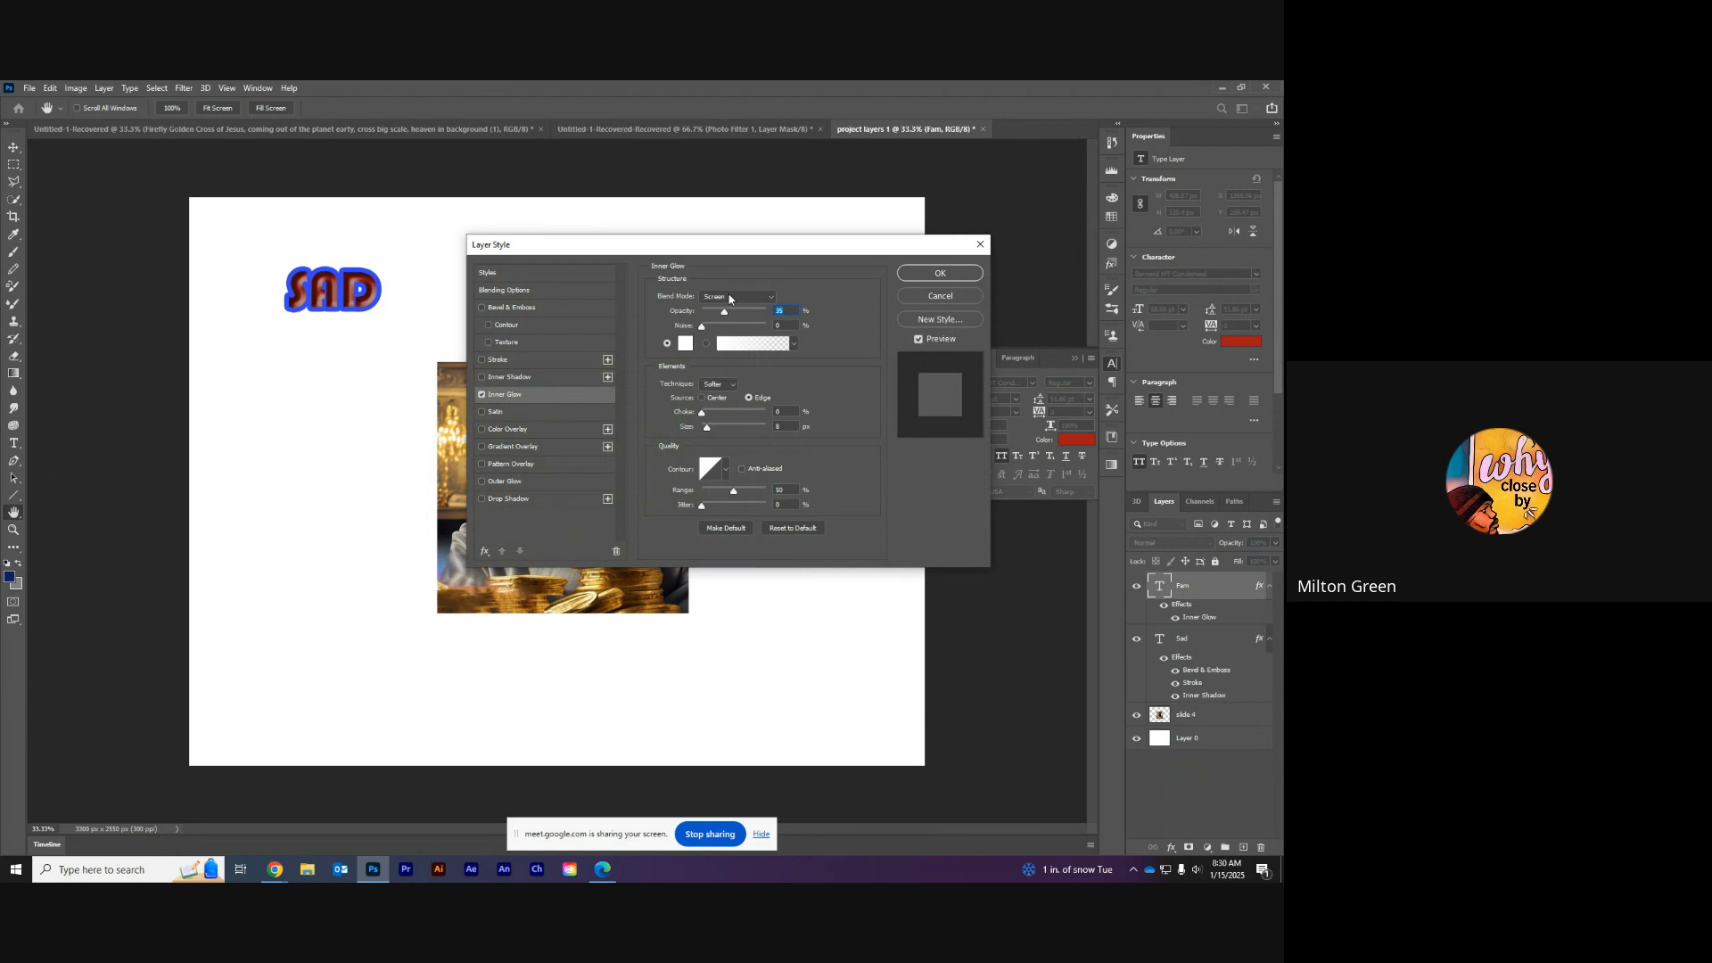
pyautogui.moveTo(607, 249); pyautogui.dragTo(747, 234)
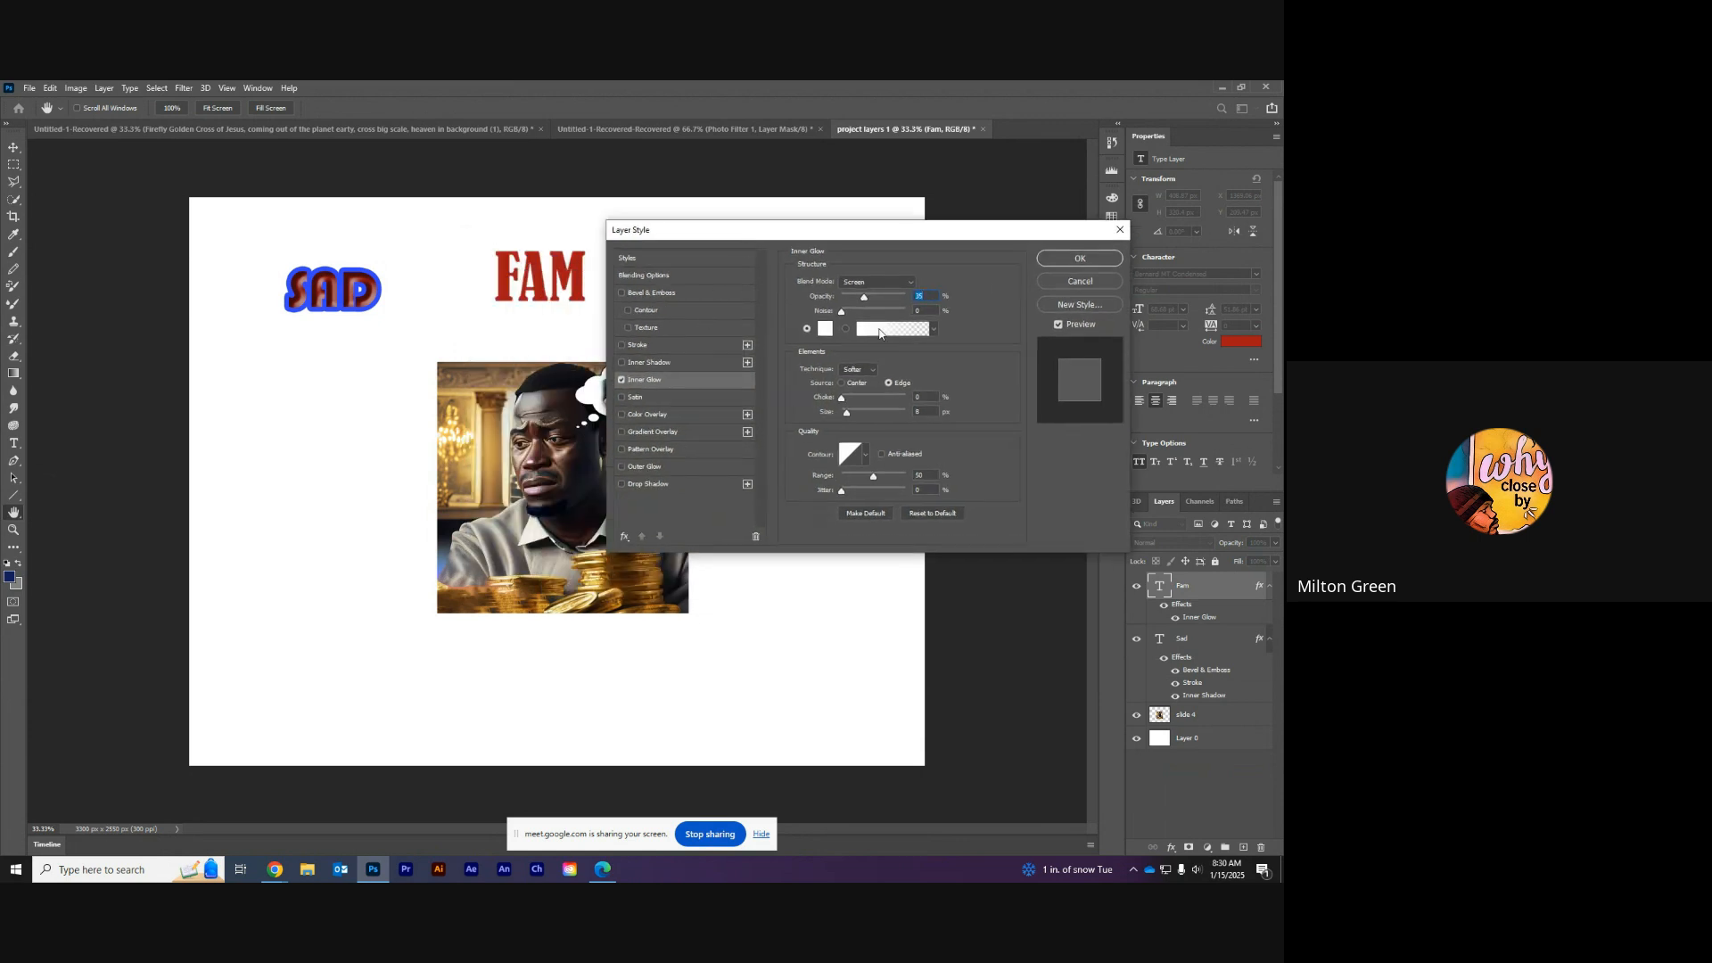
pyautogui.moveTo(864, 297); pyautogui.dragTo(847, 315)
pyautogui.moveTo(845, 403); pyautogui.dragTo(847, 403)
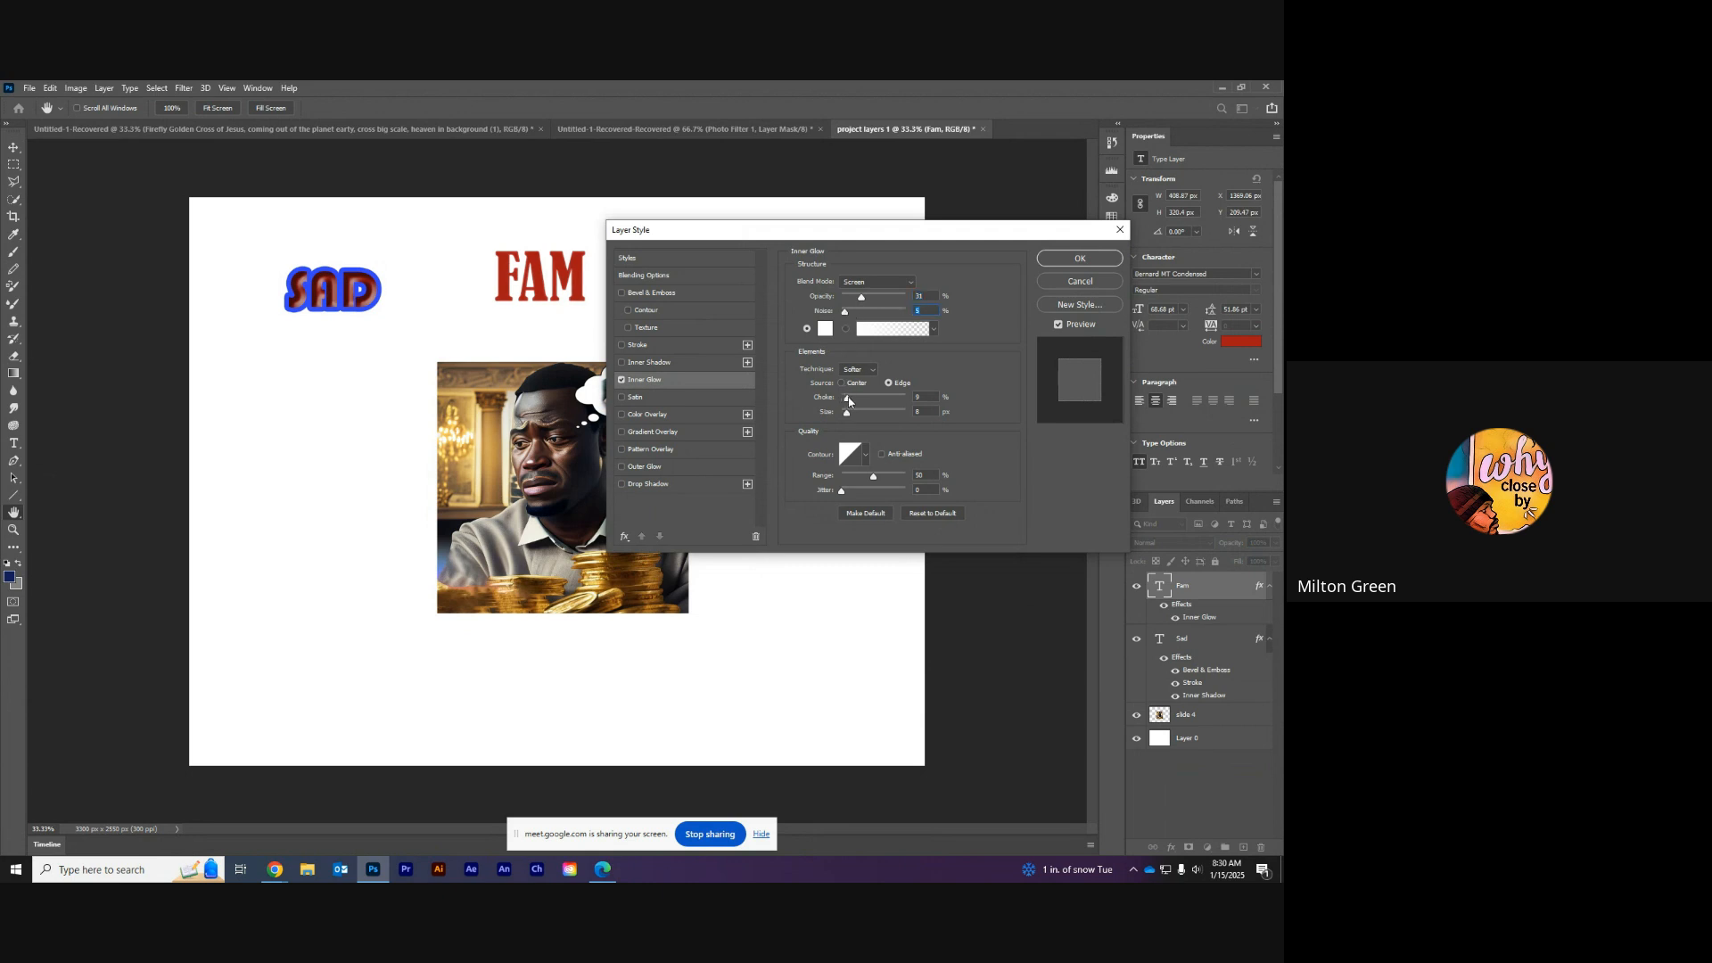
# Step: Change the Inner Glow color of the FAM text from white to a light yellow
pyautogui.click(825, 328)
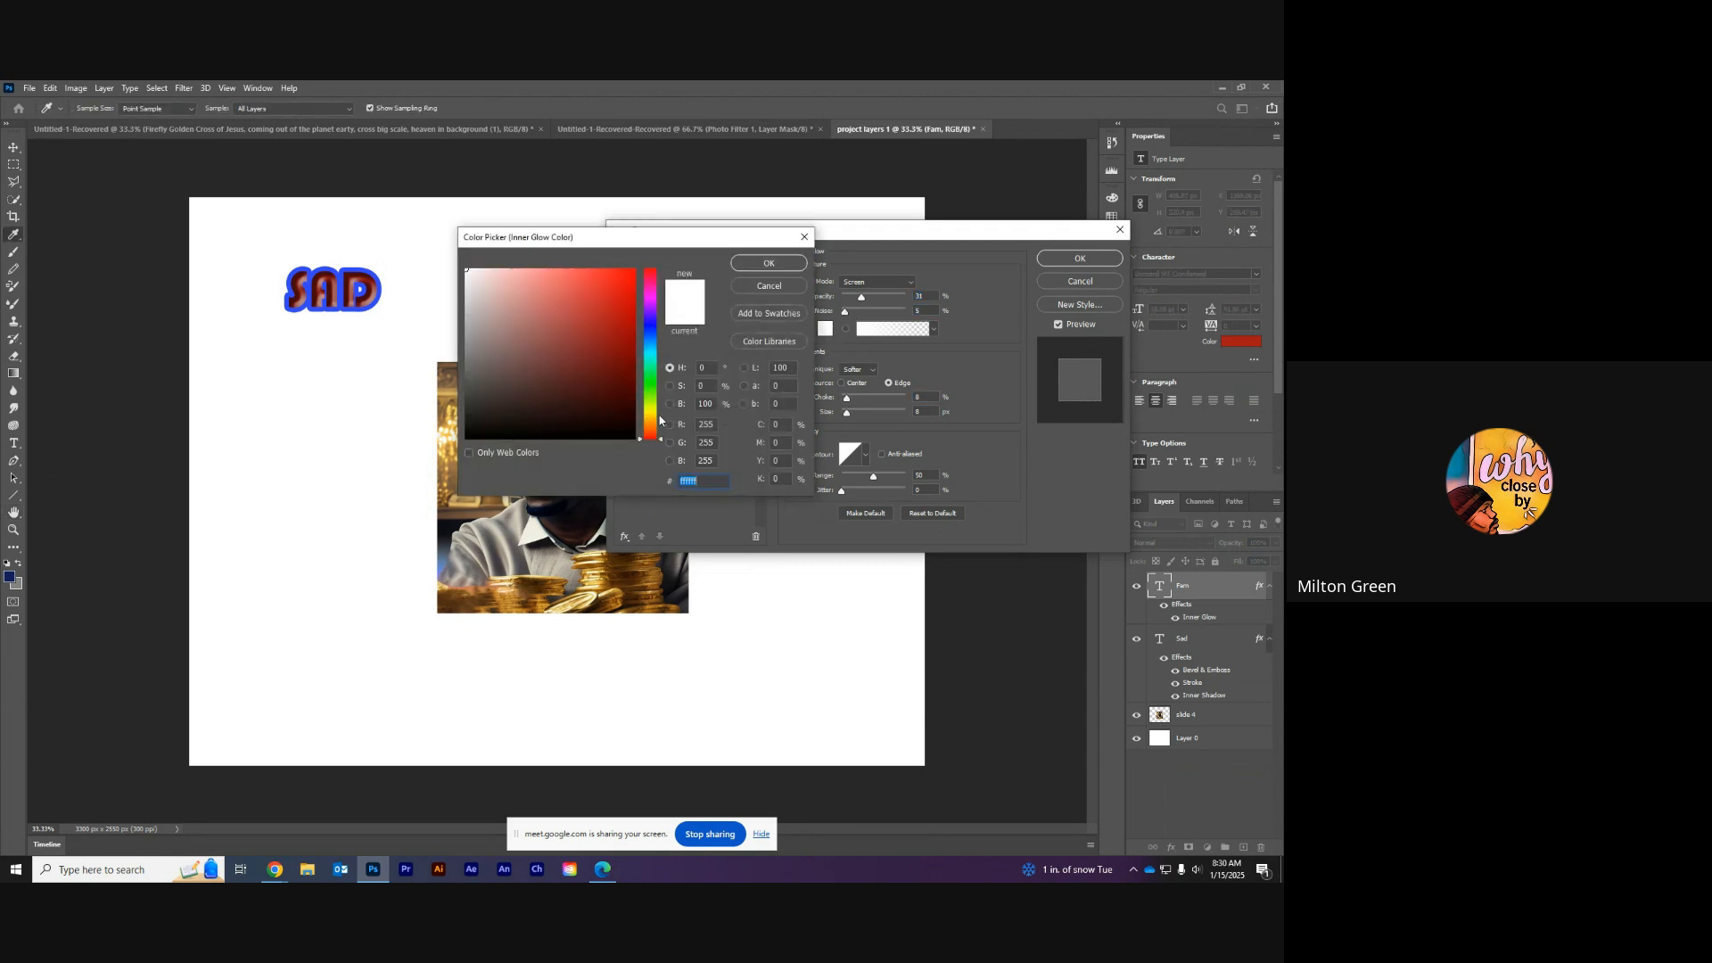
pyautogui.moveTo(660, 419); pyautogui.dragTo(660, 410)
pyautogui.click(576, 268)
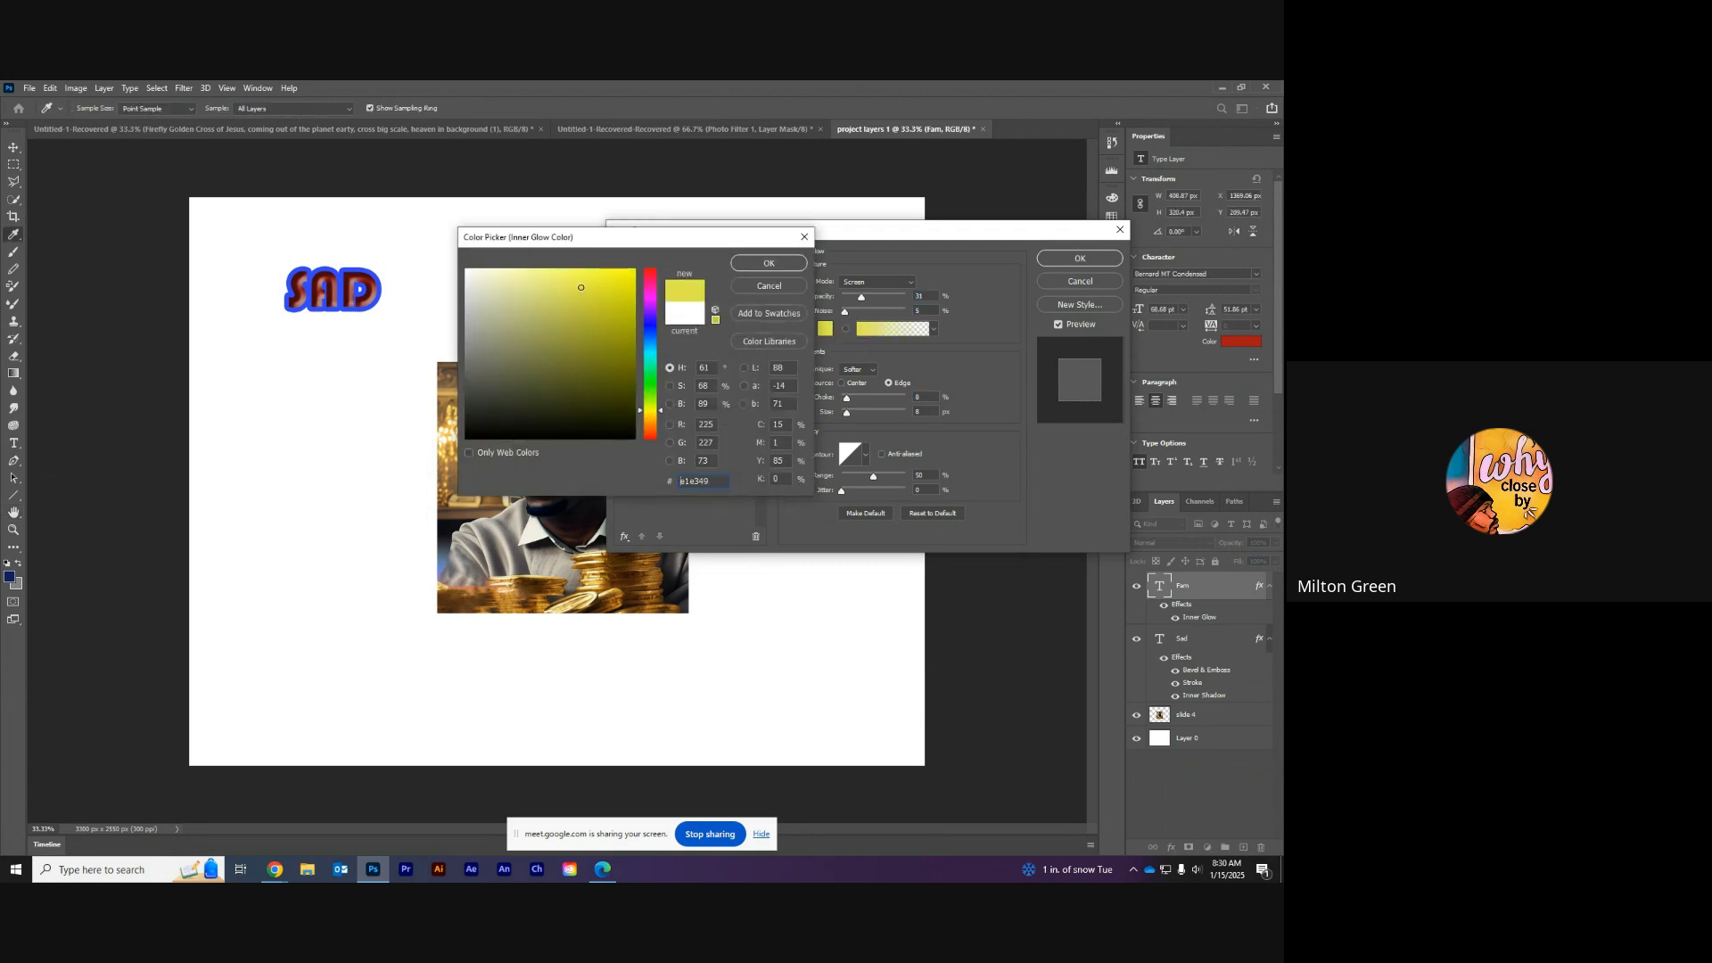
pyautogui.click(764, 264)
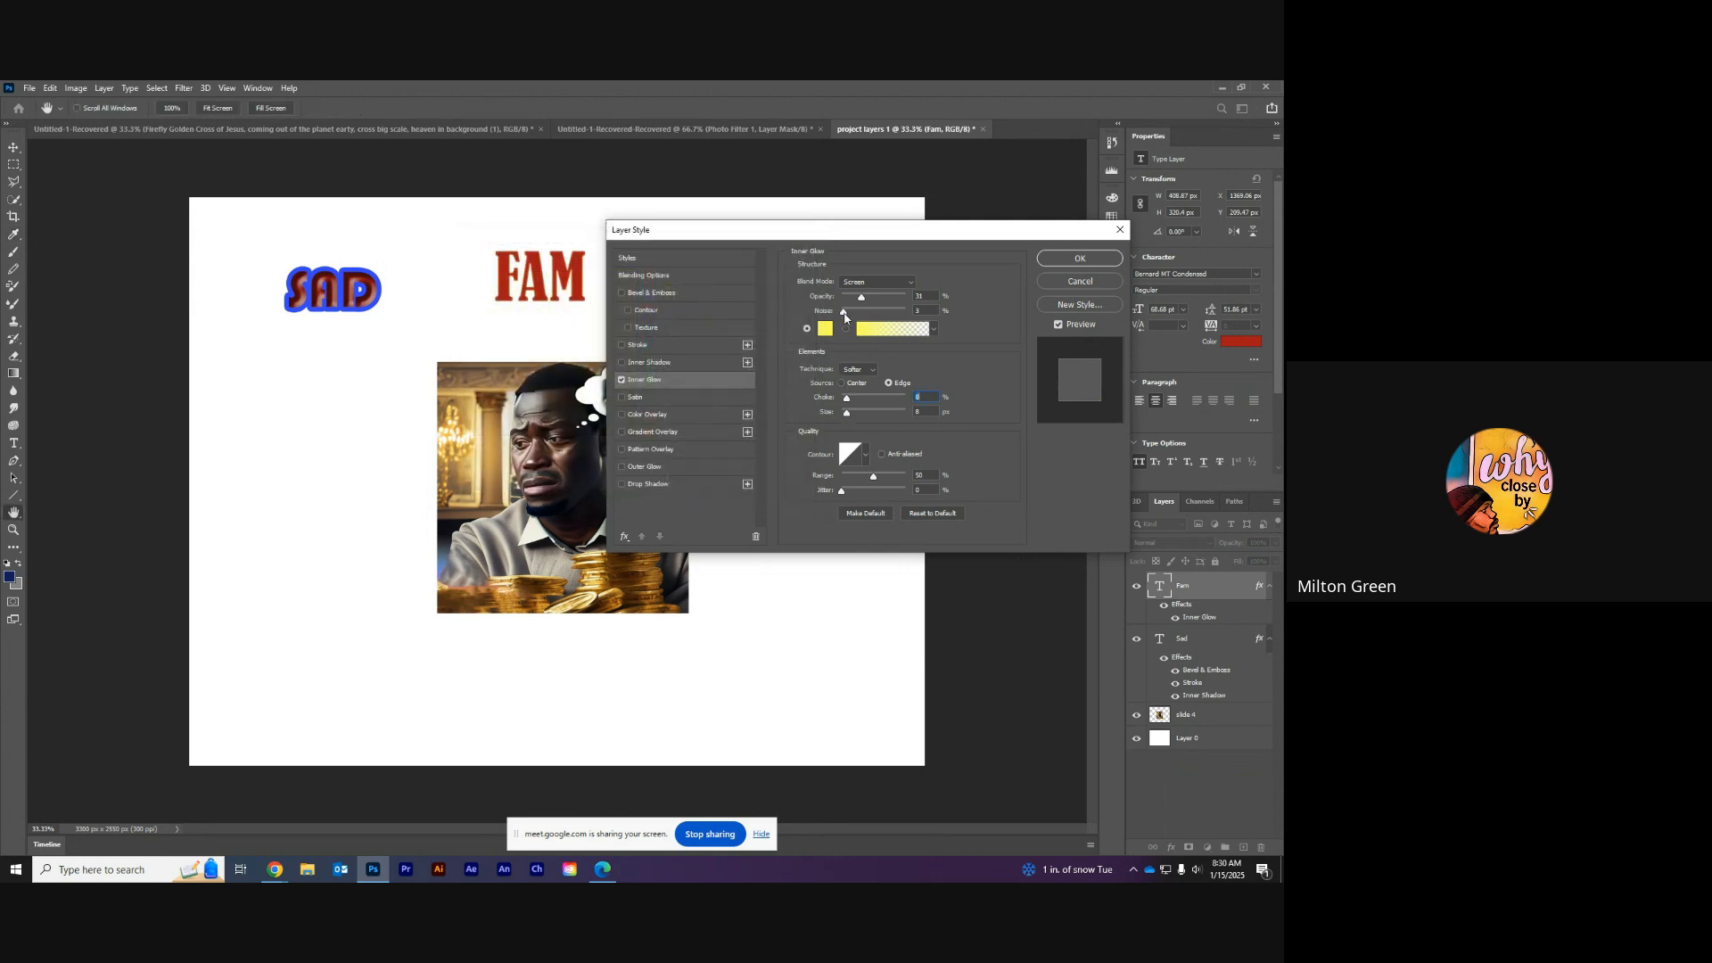
# Step: Raise the Inner Glow's opacity and noise and set its color to the dark olive #626301
pyautogui.moveTo(845, 314); pyautogui.dragTo(870, 297)
pyautogui.click(823, 330)
pyautogui.click(632, 373)
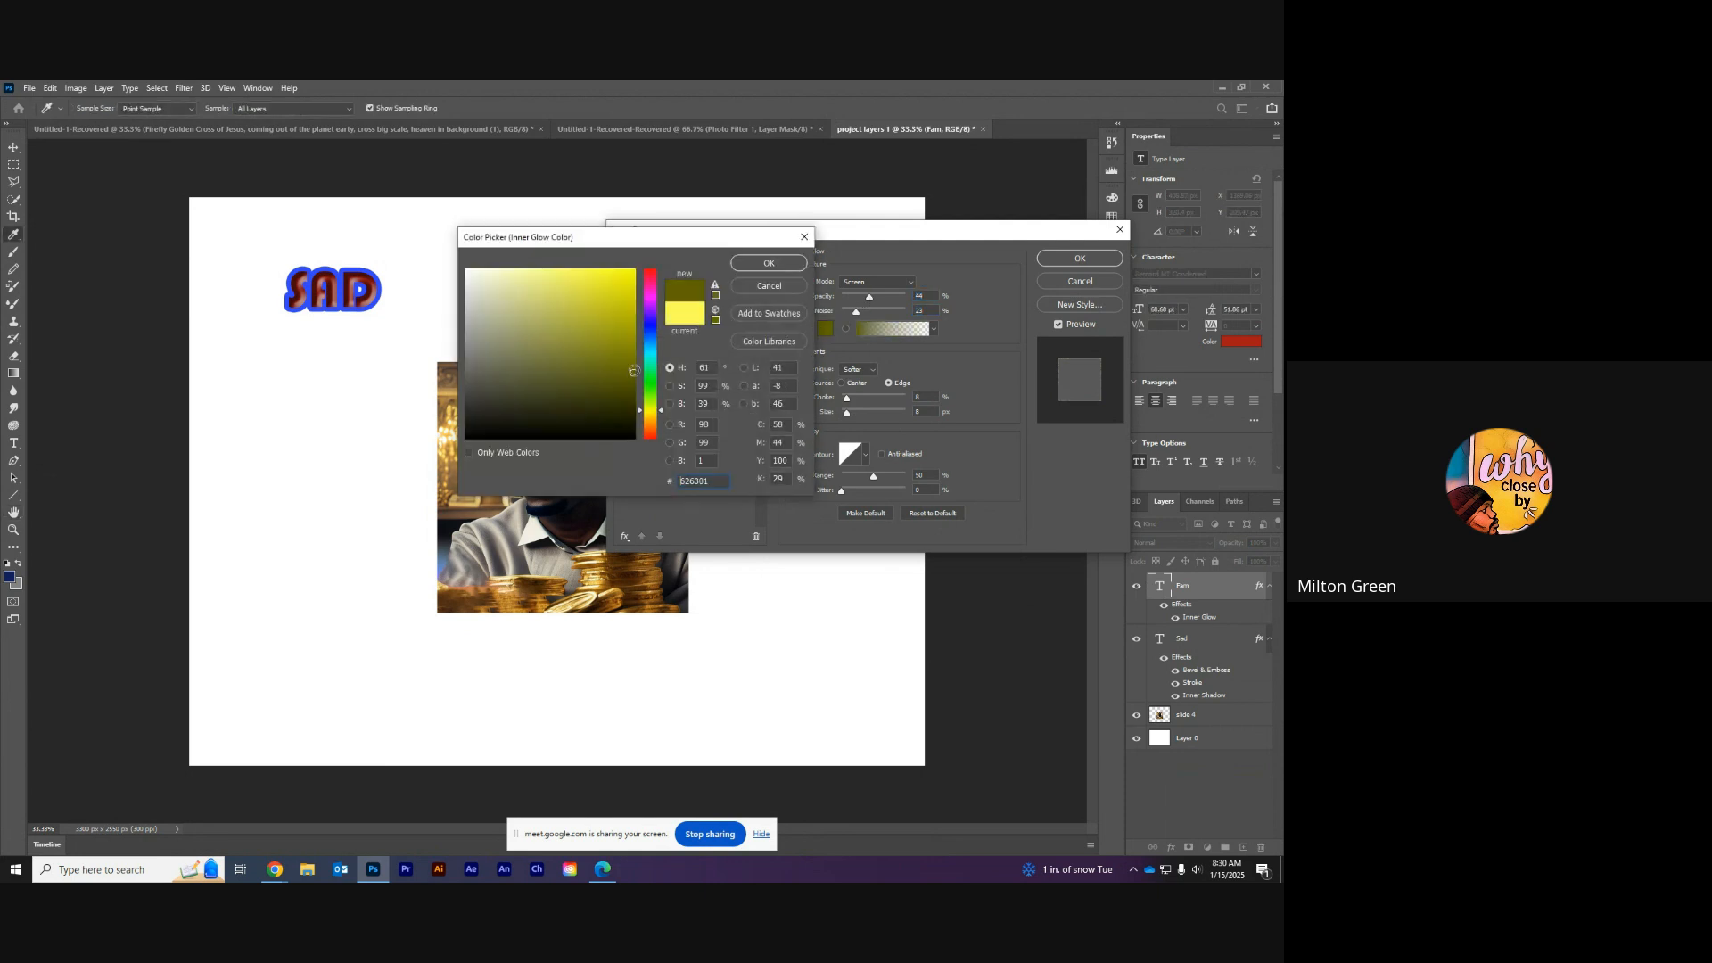
pyautogui.click(787, 268)
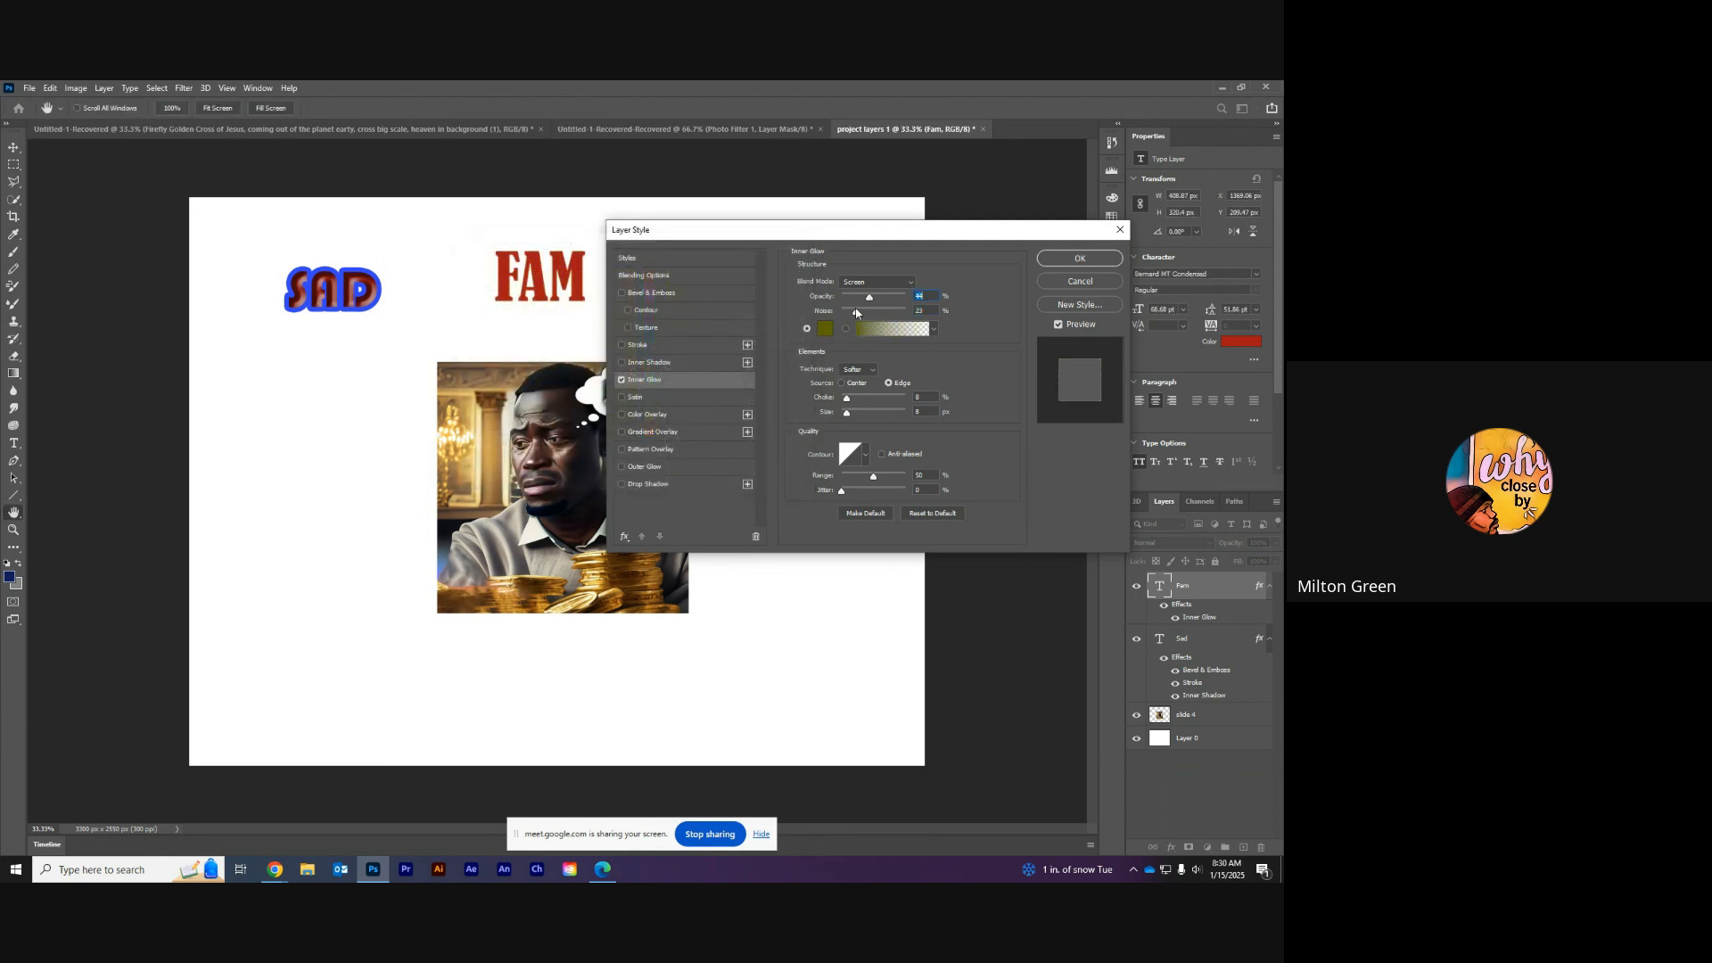
# Step: Increase the Inner Glow's noise and size, set its choke to 27% and its blend mode to Normal
pyautogui.moveTo(856, 313); pyautogui.dragTo(873, 302)
pyautogui.moveTo(848, 403); pyautogui.dragTo(870, 415)
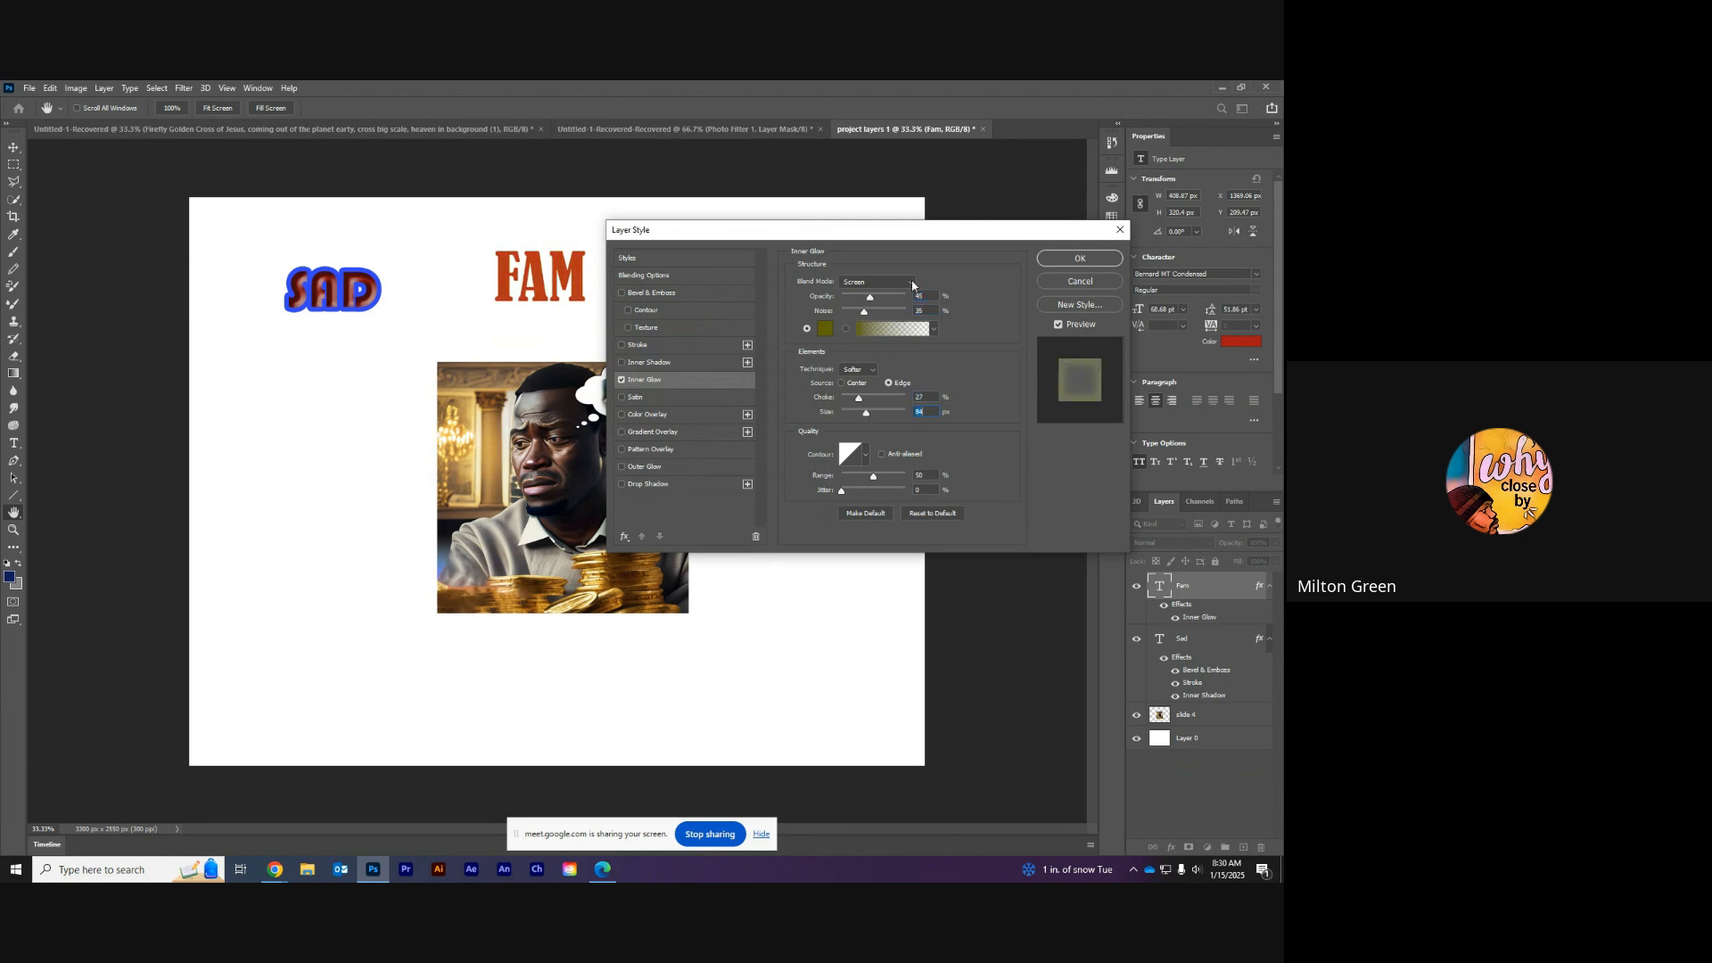
pyautogui.click(913, 285)
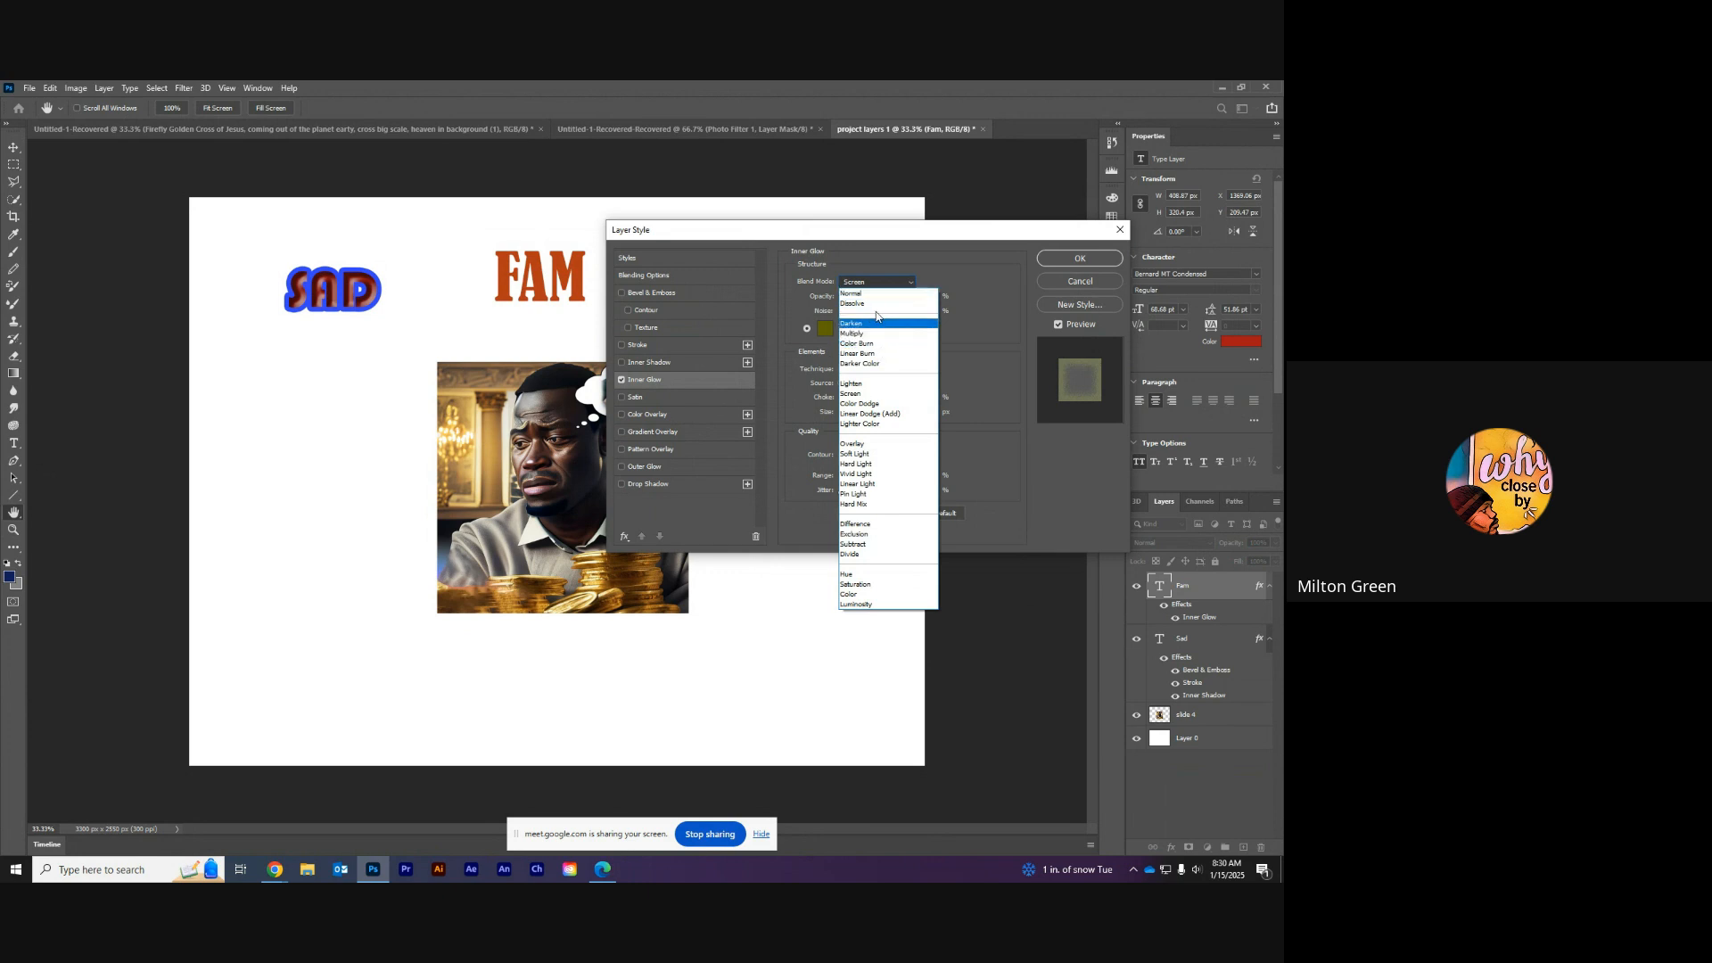
pyautogui.click(878, 294)
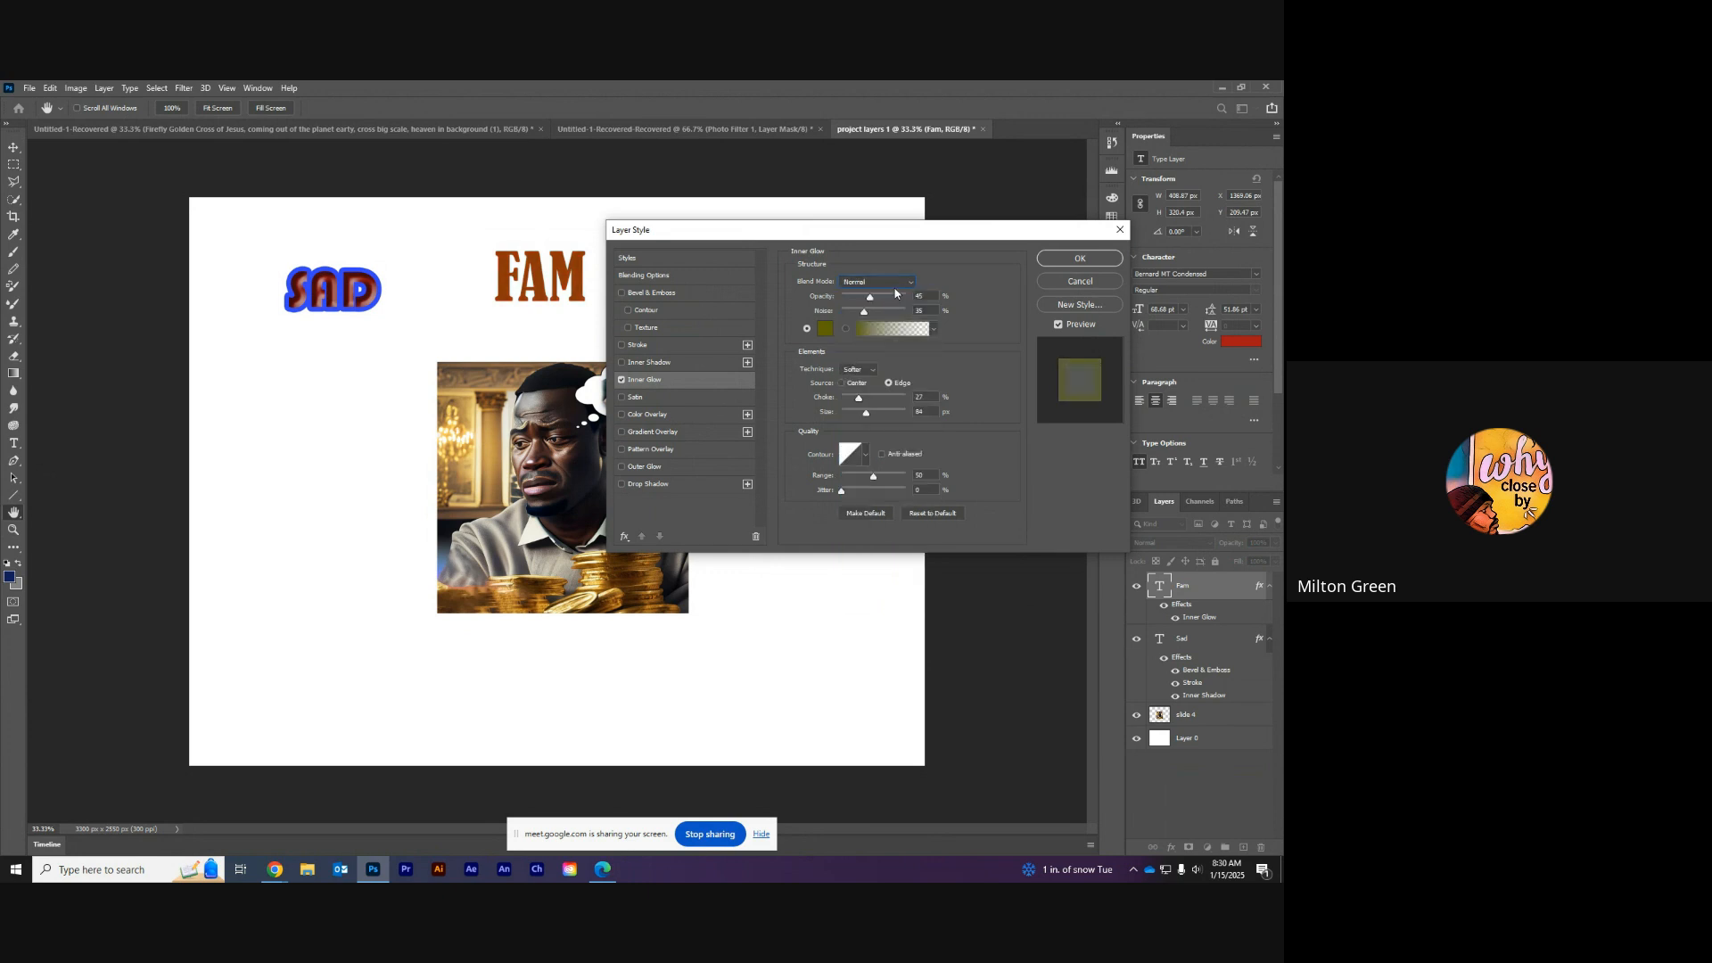
# Step: Lower the Inner Glow's opacity to 25%, reduce its noise and set its color to bright yellow
pyautogui.click(902, 282)
pyautogui.click(901, 282)
pyautogui.moveTo(873, 299); pyautogui.dragTo(853, 313)
pyautogui.click(824, 332)
pyautogui.click(634, 273)
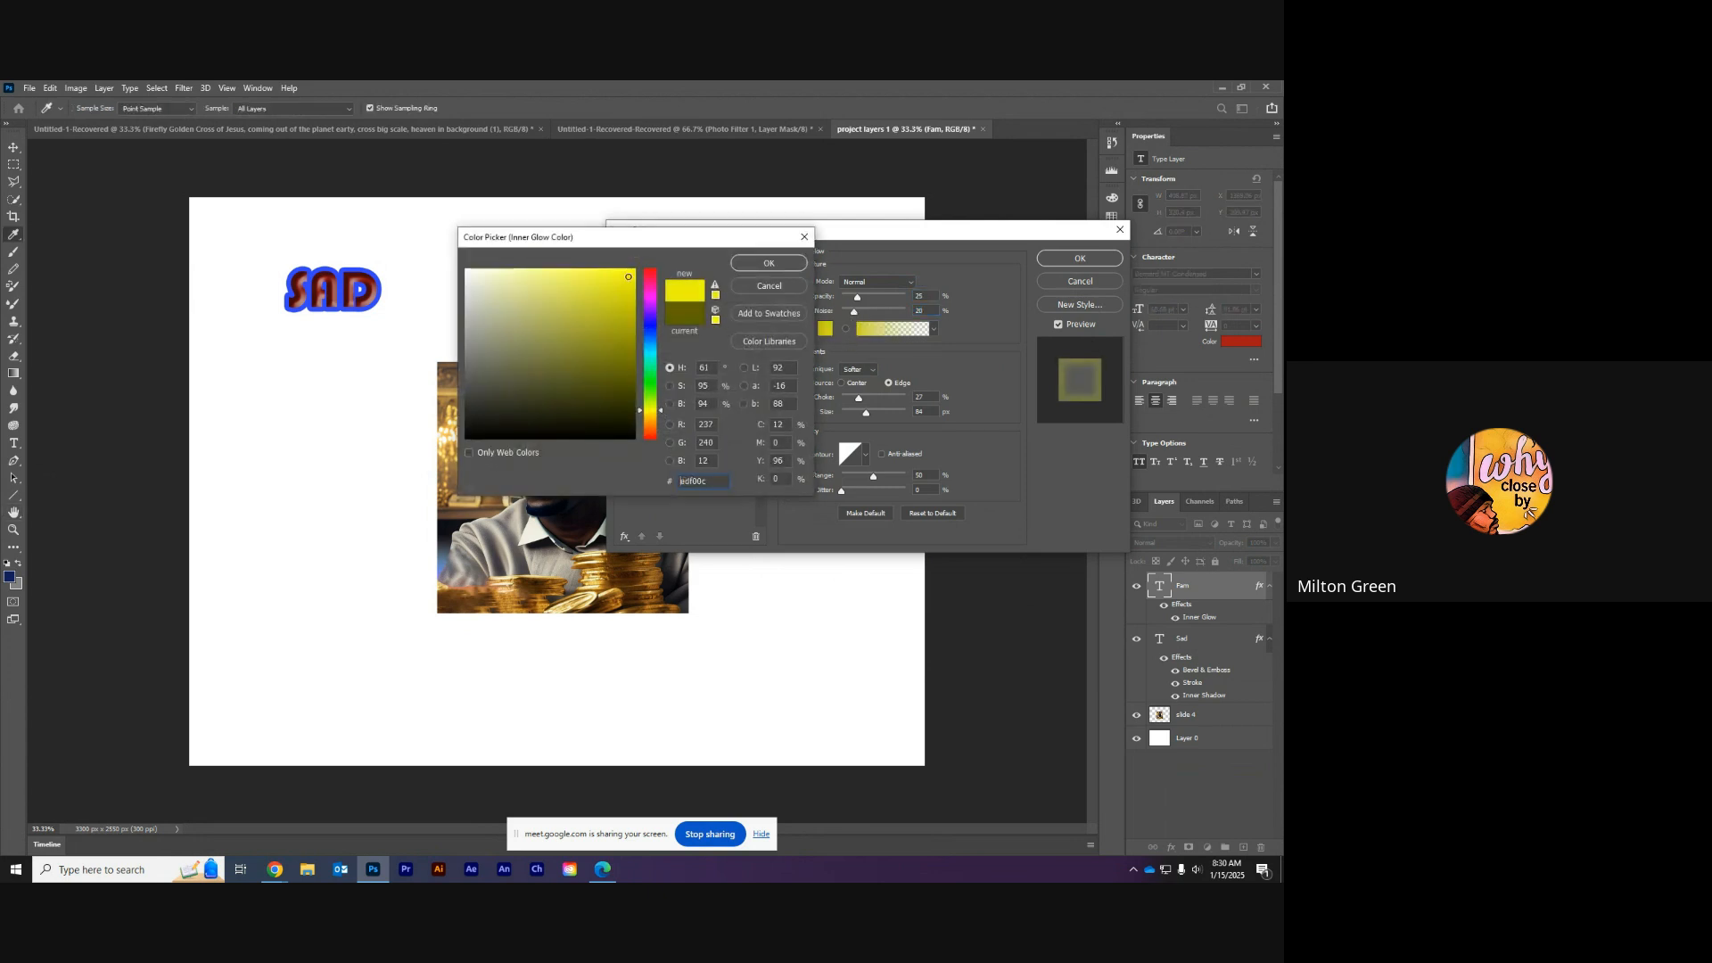
pyautogui.click(754, 265)
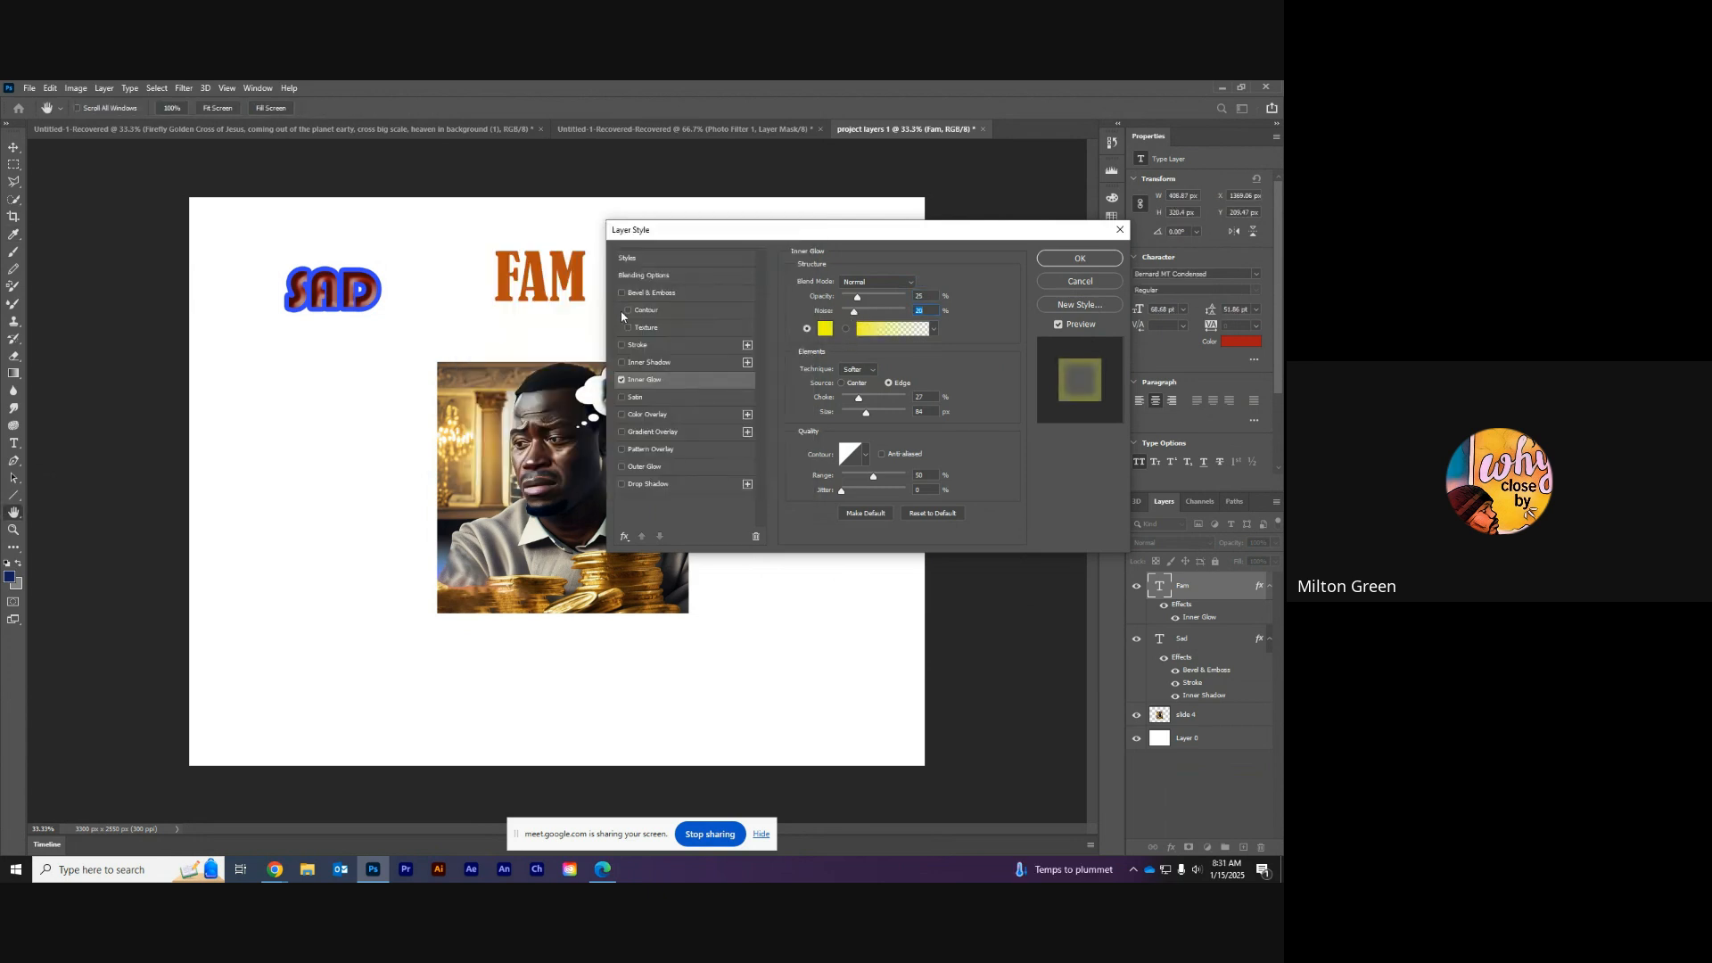
# Step: Add a Satin effect with lowered opacity and a blue Color Overlay to the FAM text
pyautogui.click(654, 399)
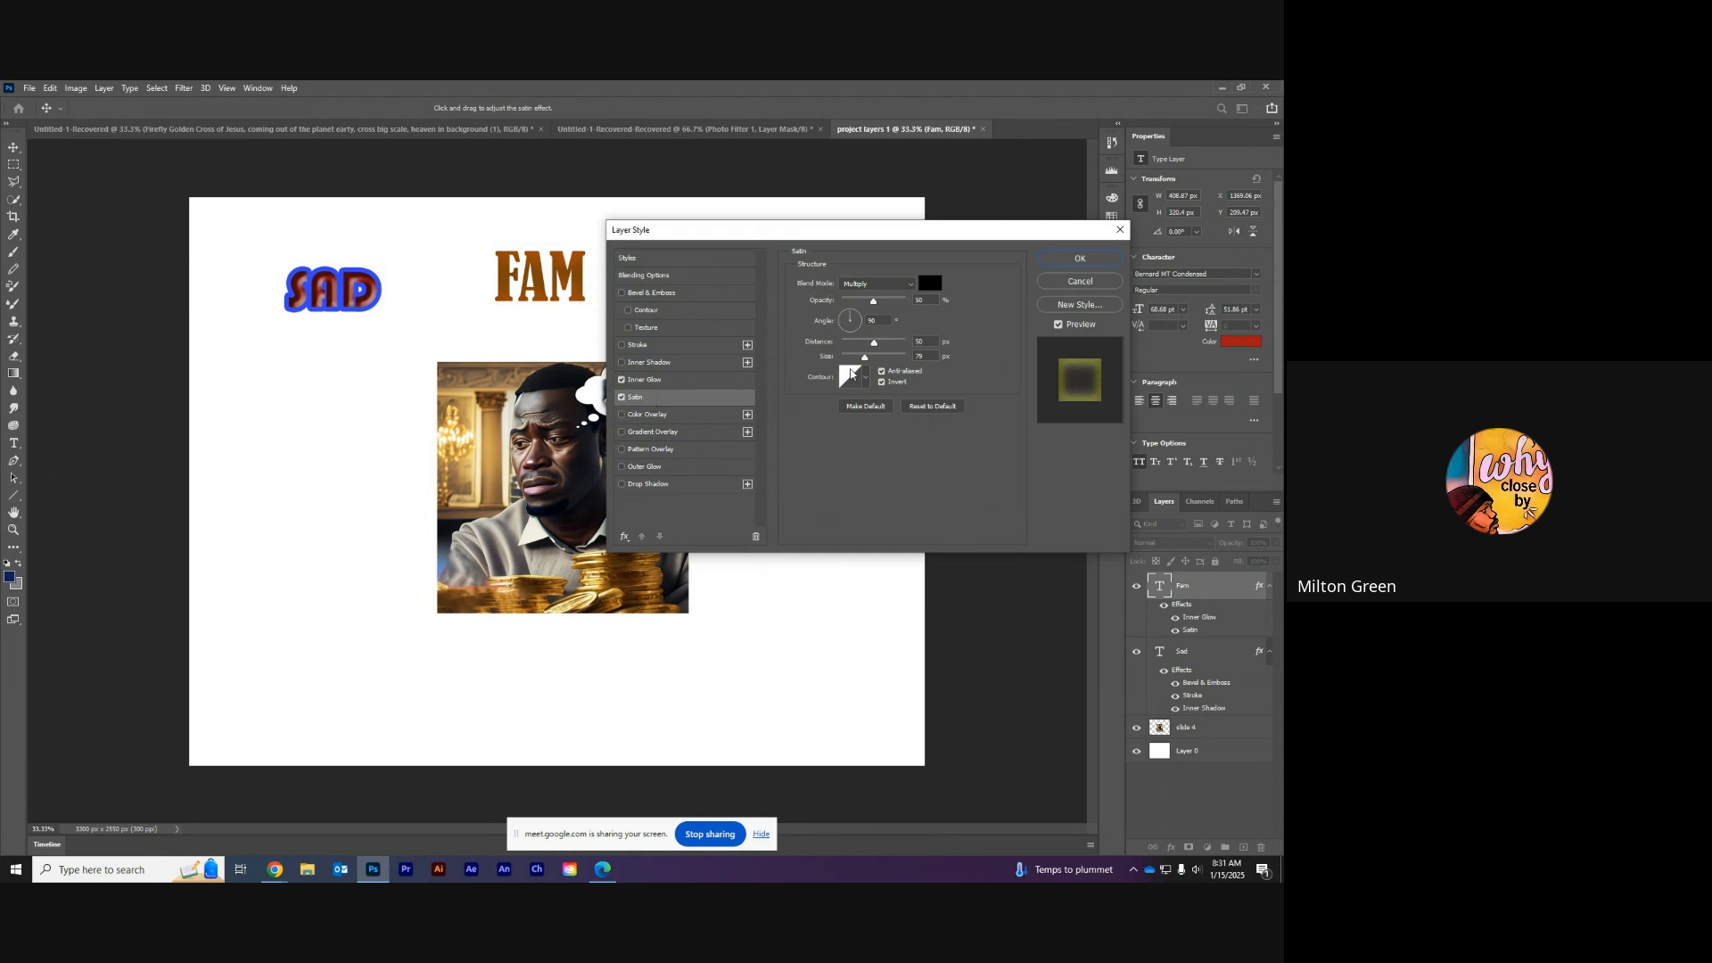
pyautogui.moveTo(884, 306); pyautogui.dragTo(867, 306)
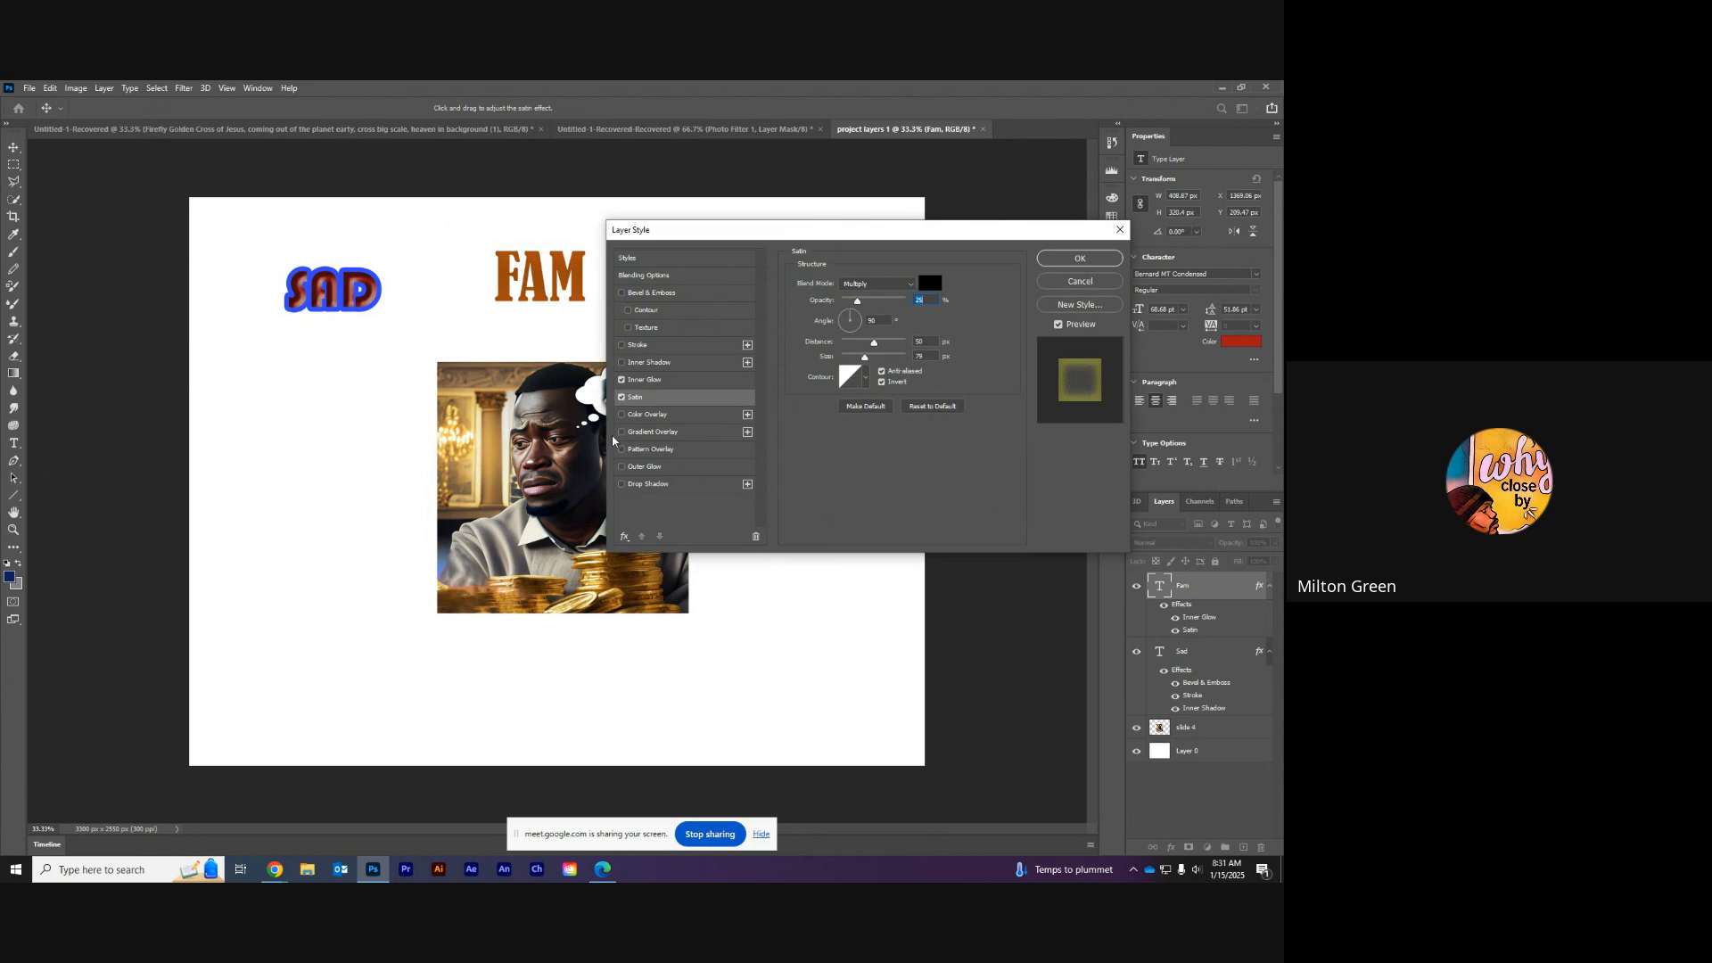
pyautogui.click(653, 416)
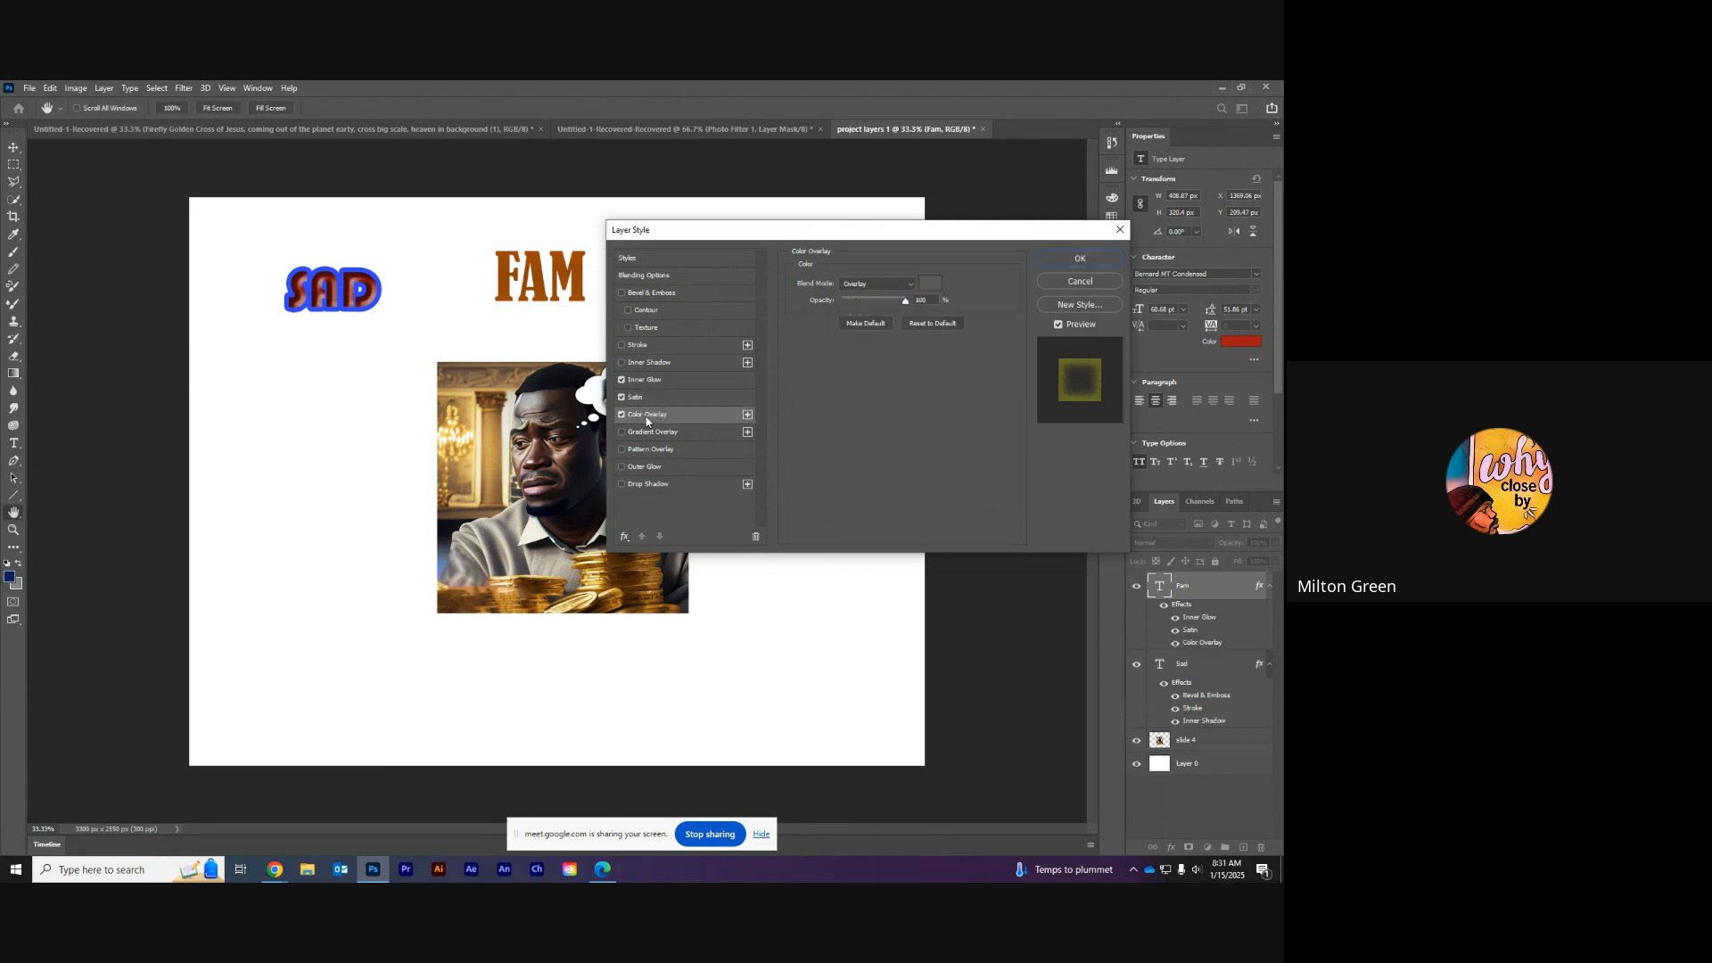
pyautogui.click(923, 295)
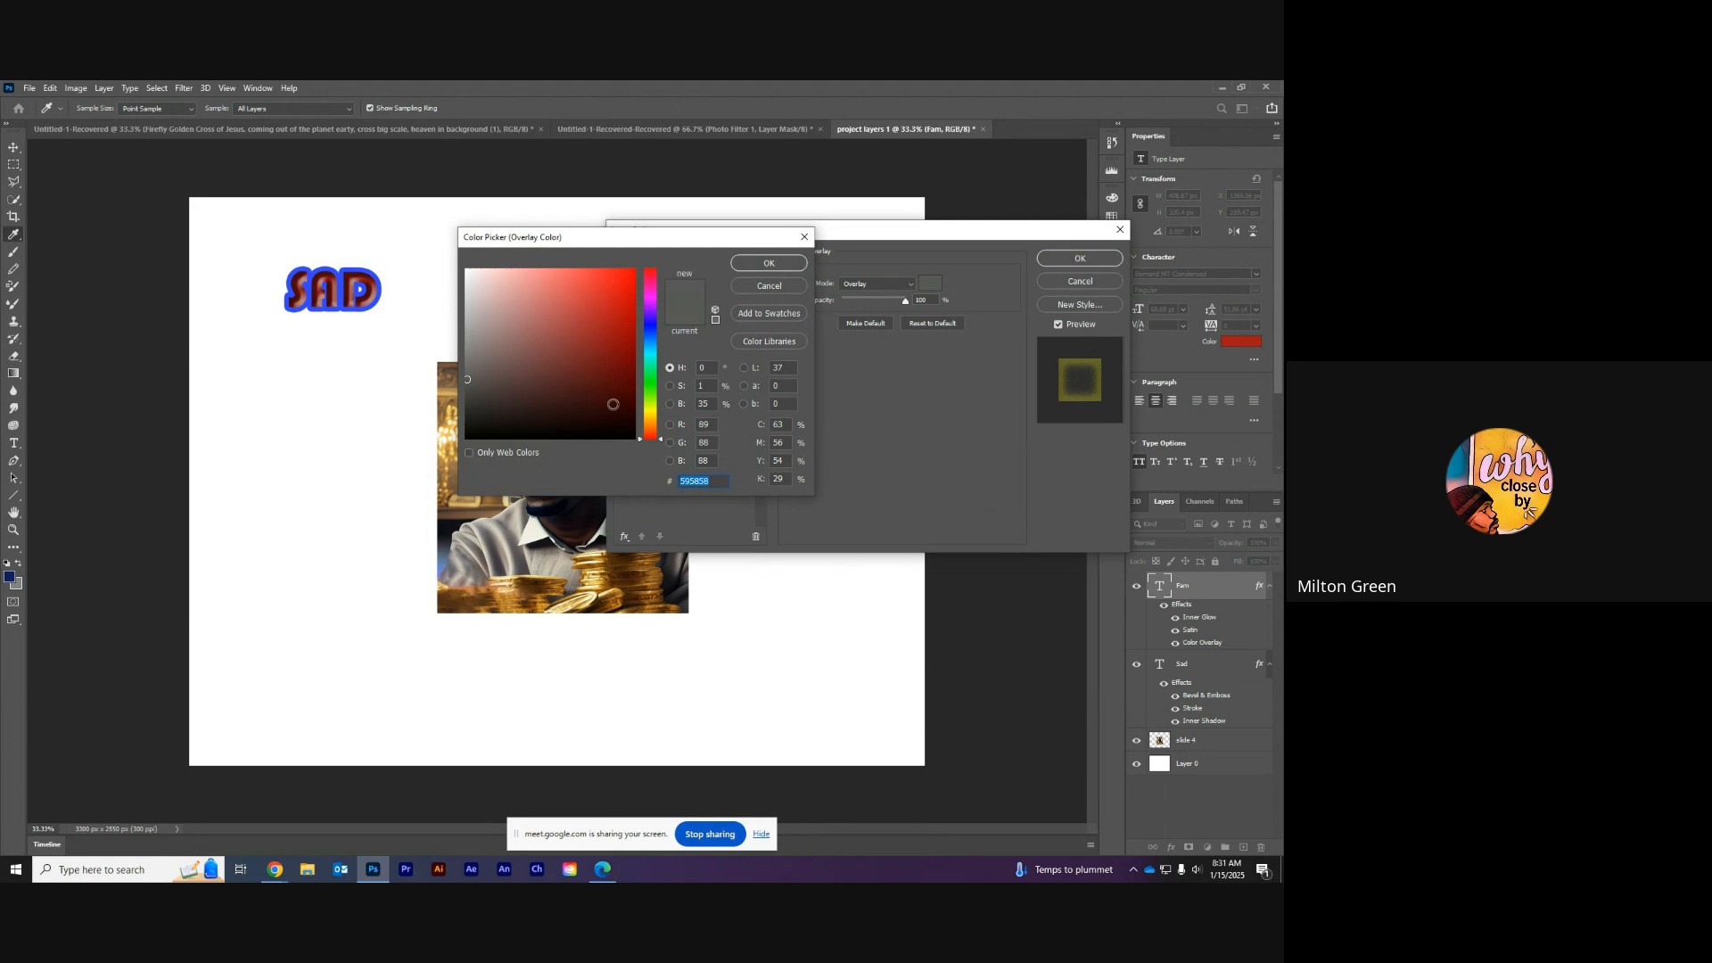
pyautogui.write('cd0000')
pyautogui.moveTo(646, 248); pyautogui.dragTo(815, 312)
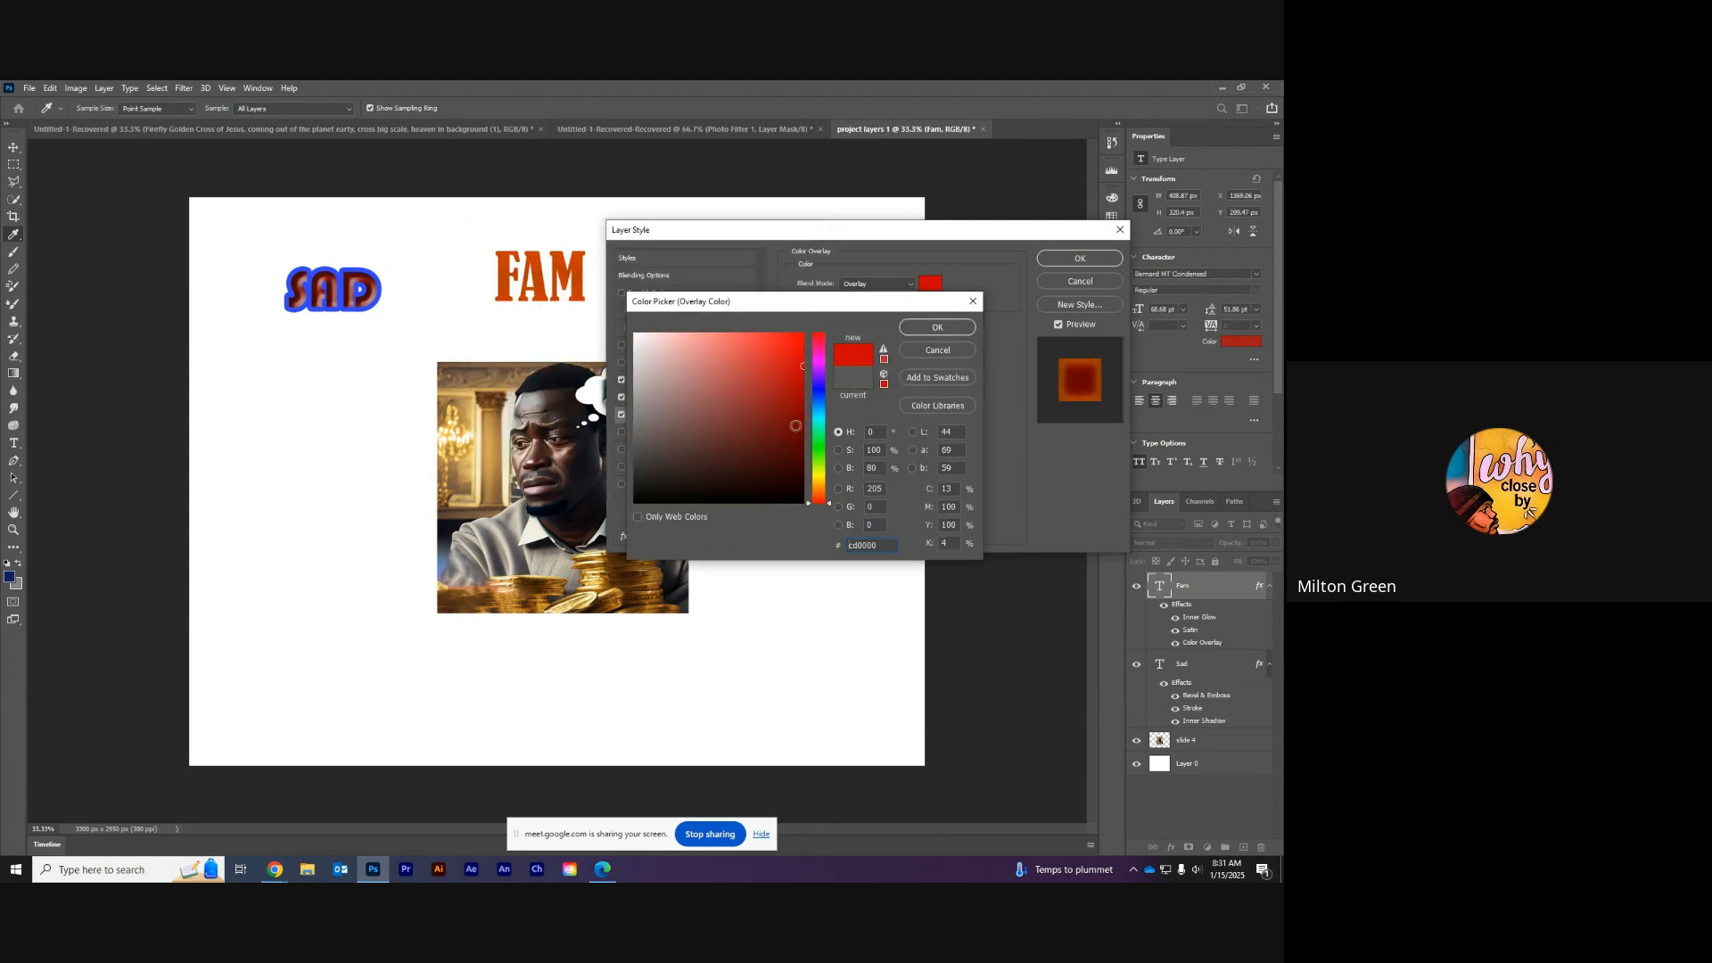
pyautogui.click(720, 415)
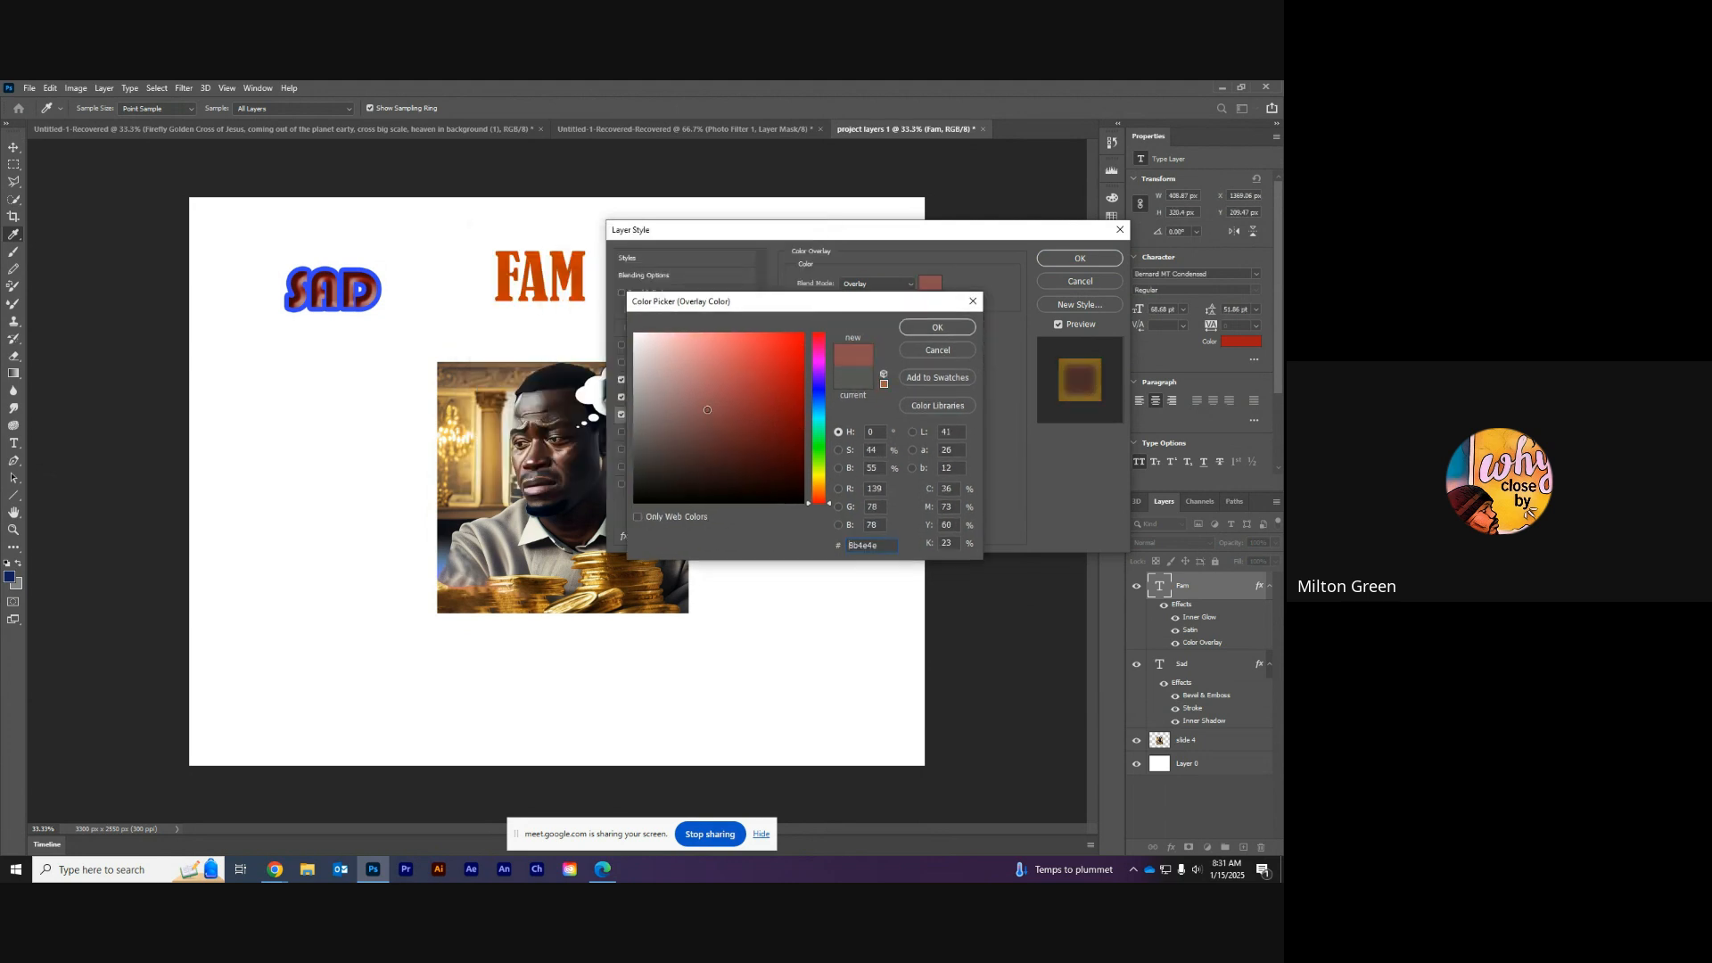
pyautogui.click(819, 404)
pyautogui.click(937, 329)
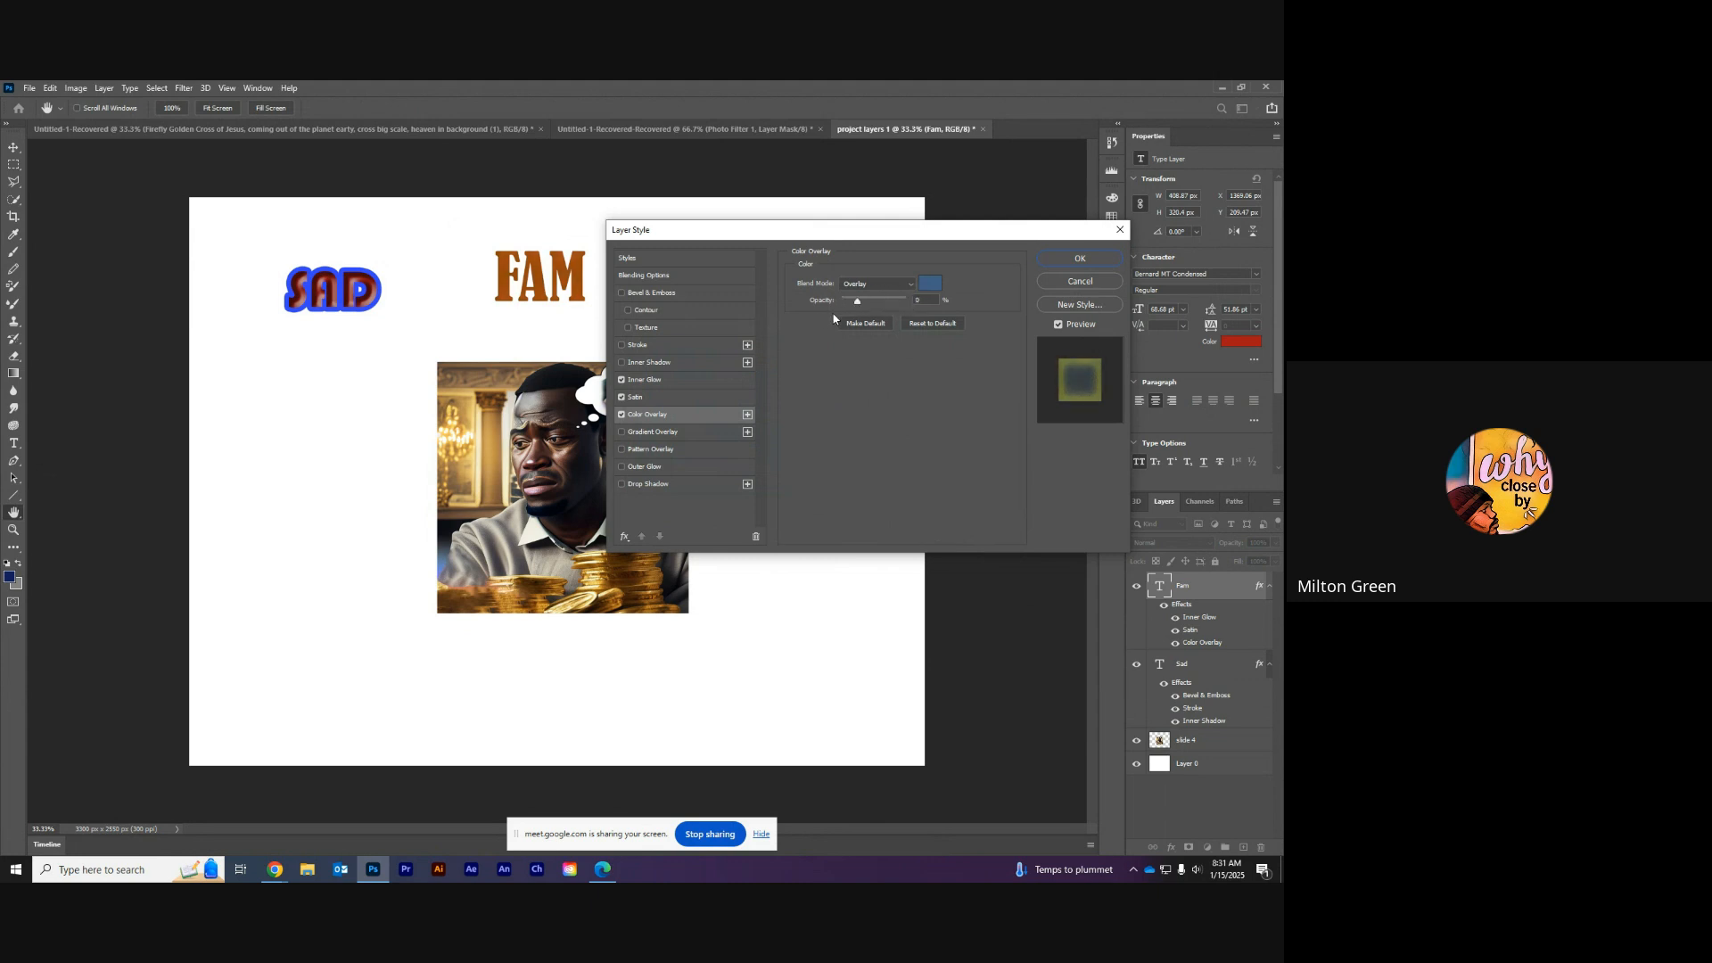
# Step: Try the Color Overlay in Normal blend mode at different opacities, and return its blend mode to Overlay
pyautogui.moveTo(890, 305); pyautogui.dragTo(873, 312)
pyautogui.click(910, 284)
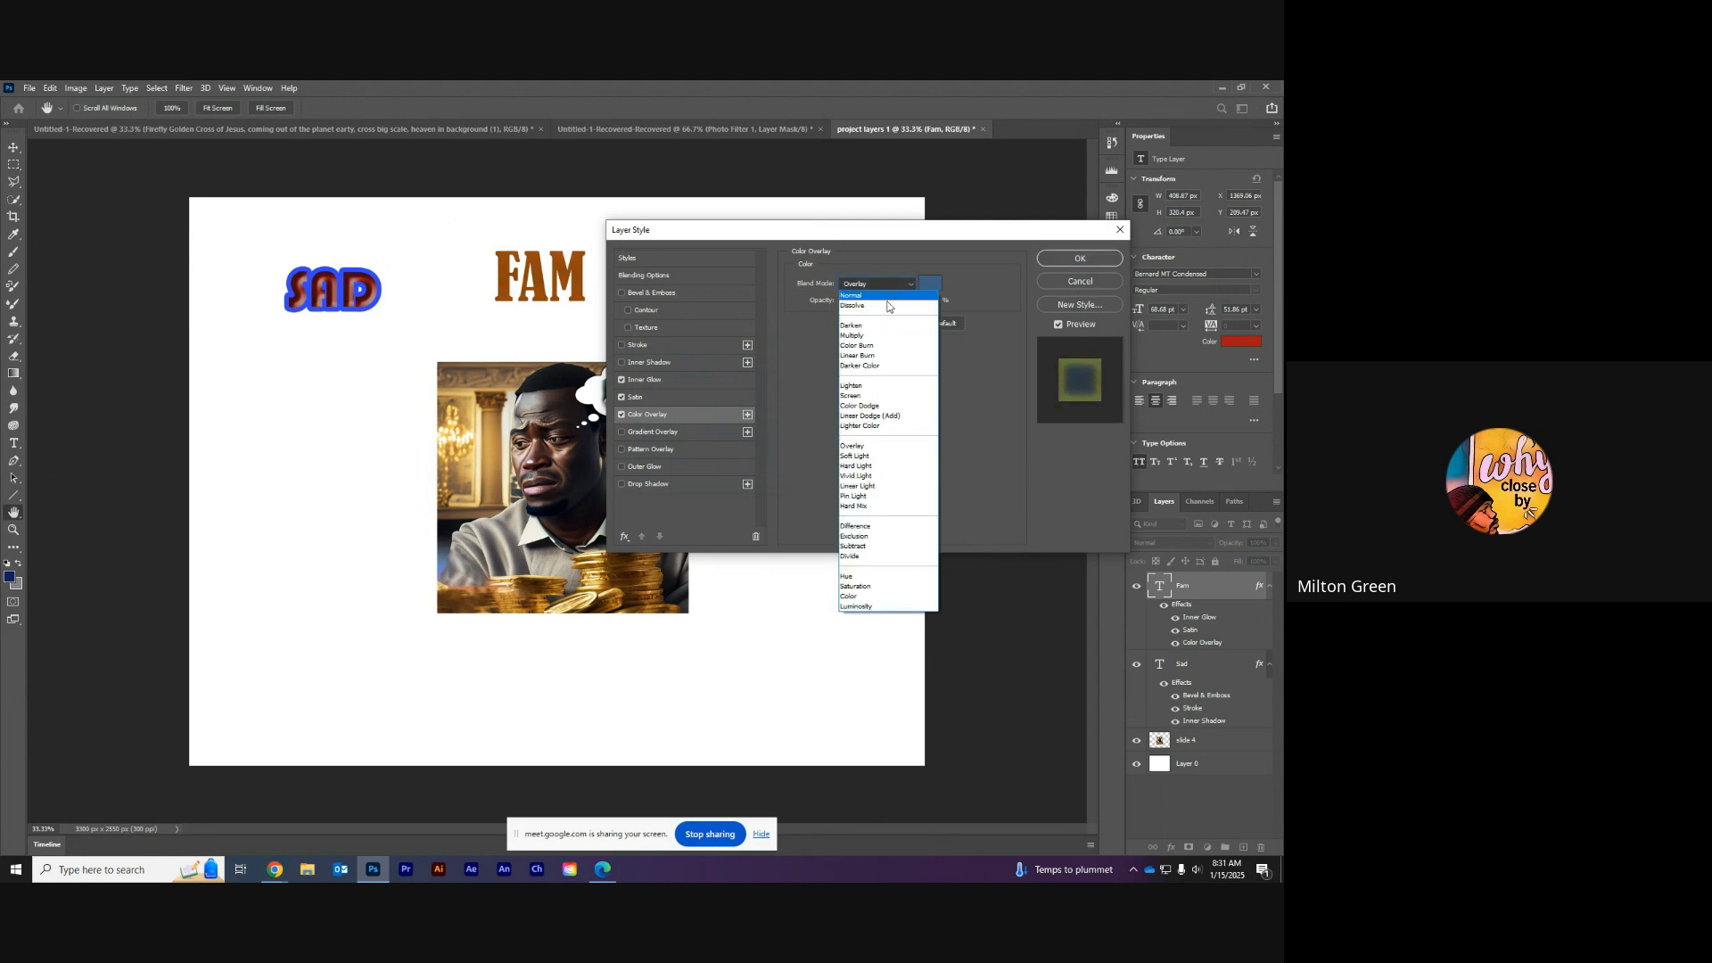
pyautogui.click(888, 297)
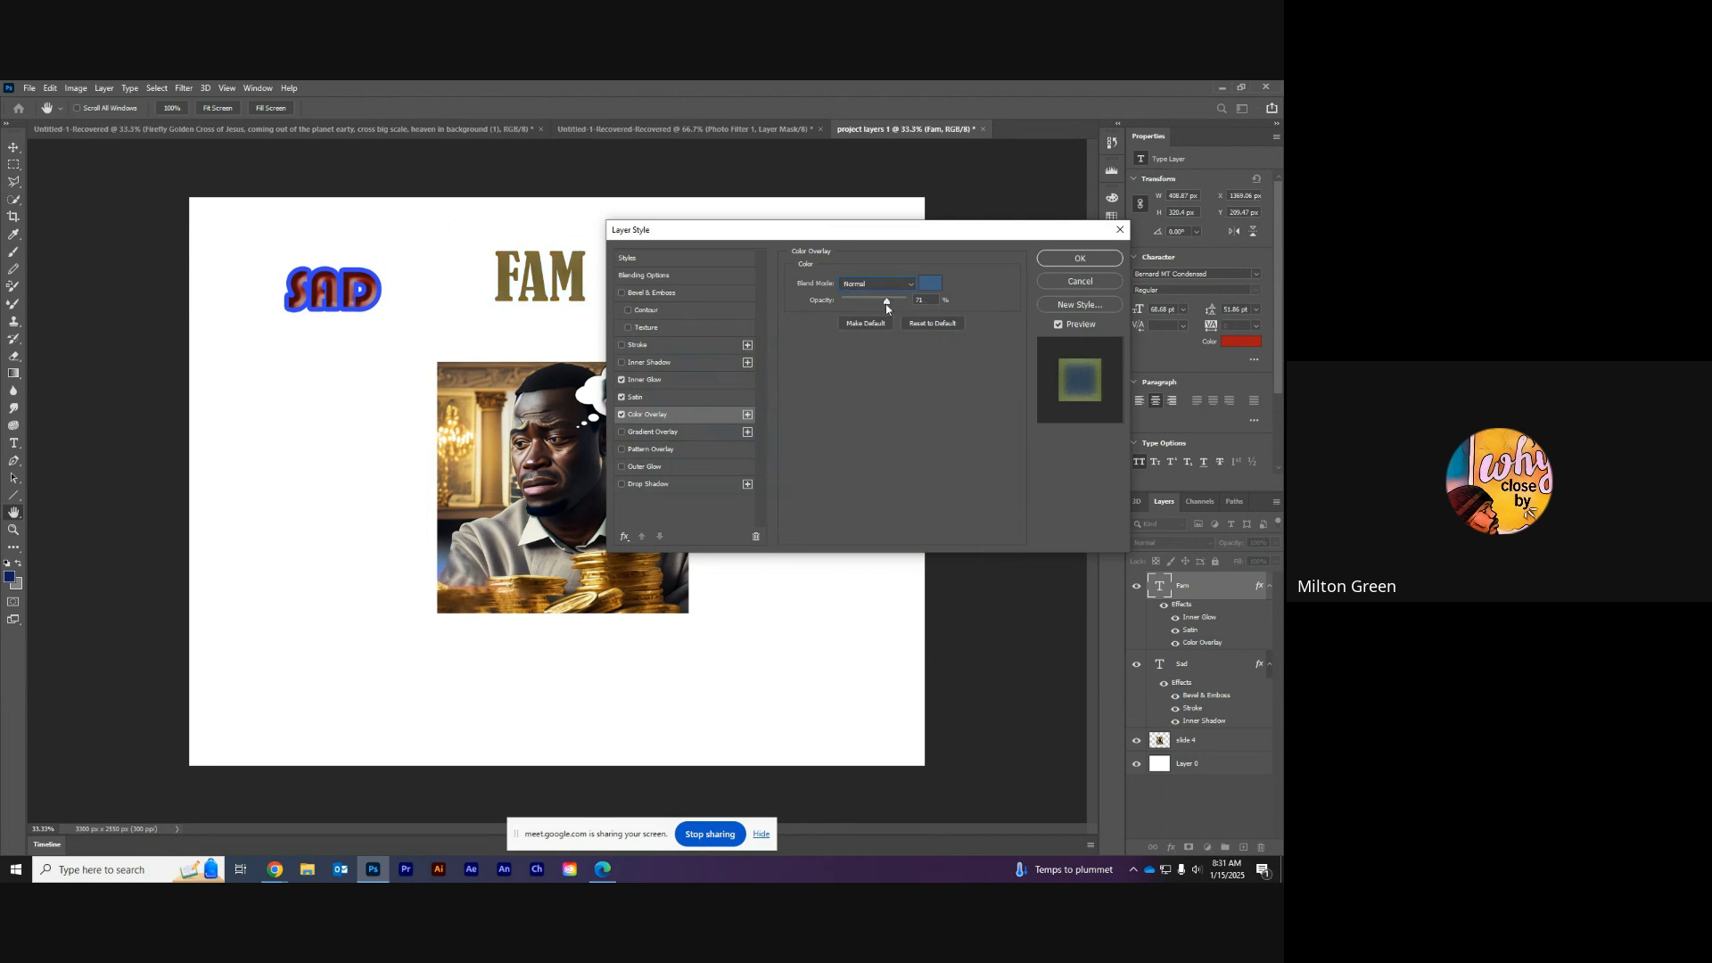
pyautogui.moveTo(886, 305); pyautogui.dragTo(911, 297)
pyautogui.click(909, 285)
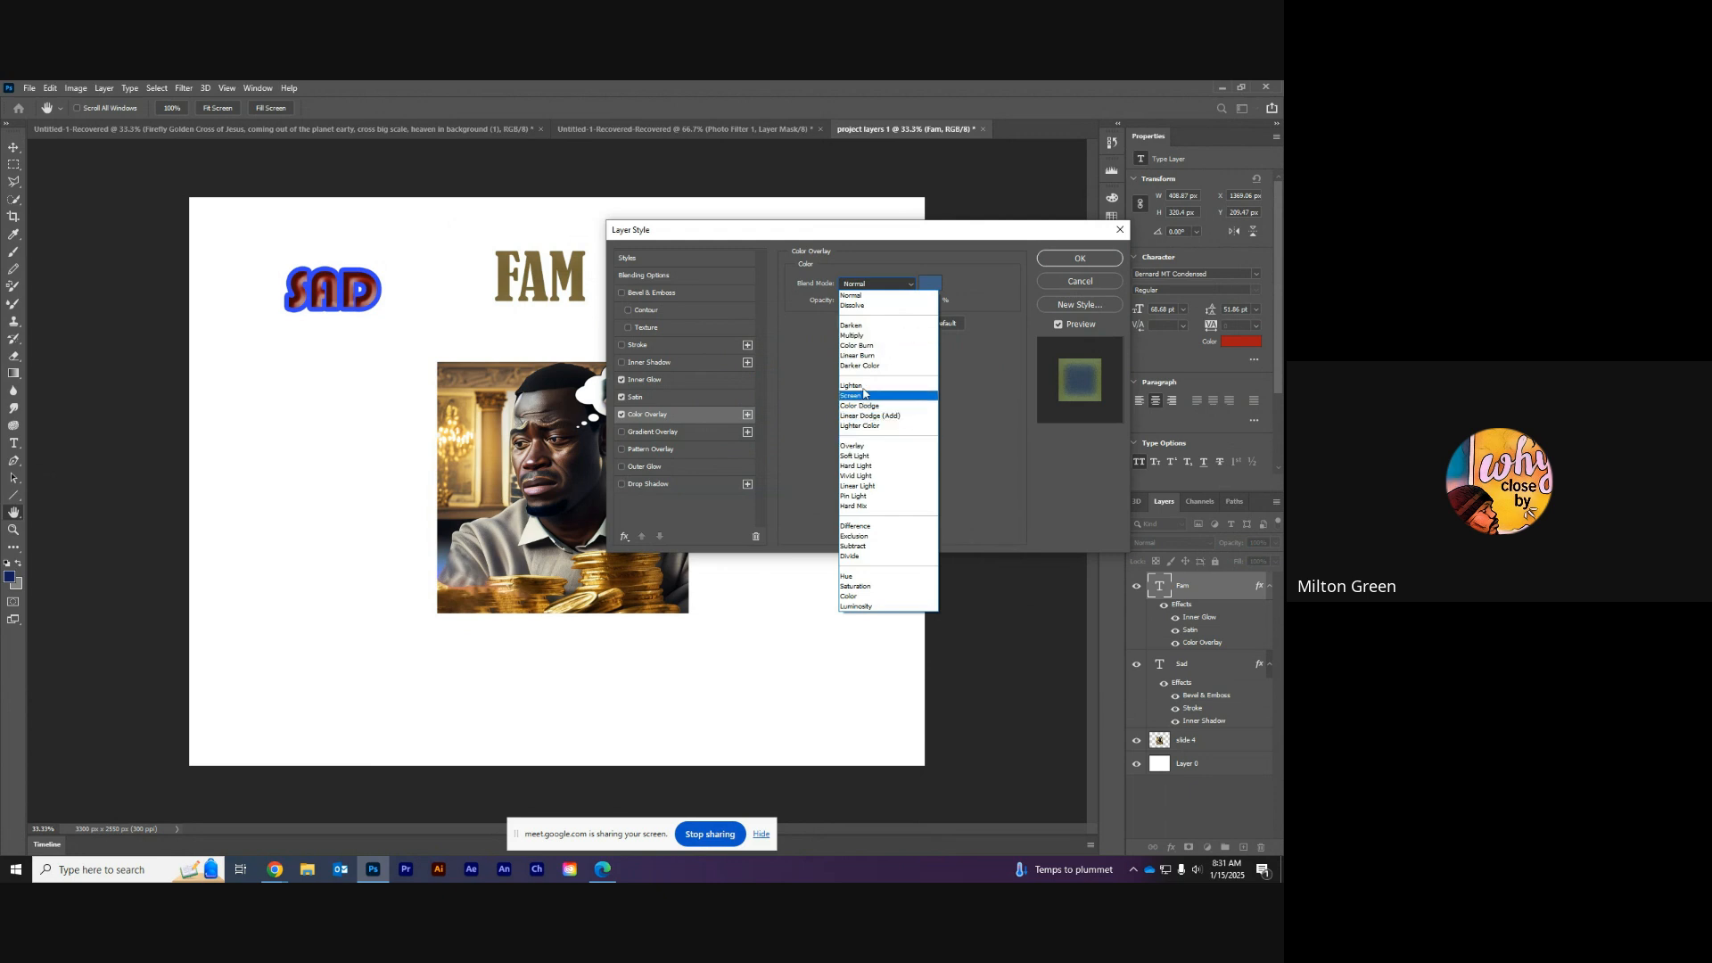
pyautogui.click(854, 446)
# Step: Try a Gradient Overlay on the FAM text, toggle Color Overlay and Satin off and on, and discard the layer style changes
pyautogui.click(702, 438)
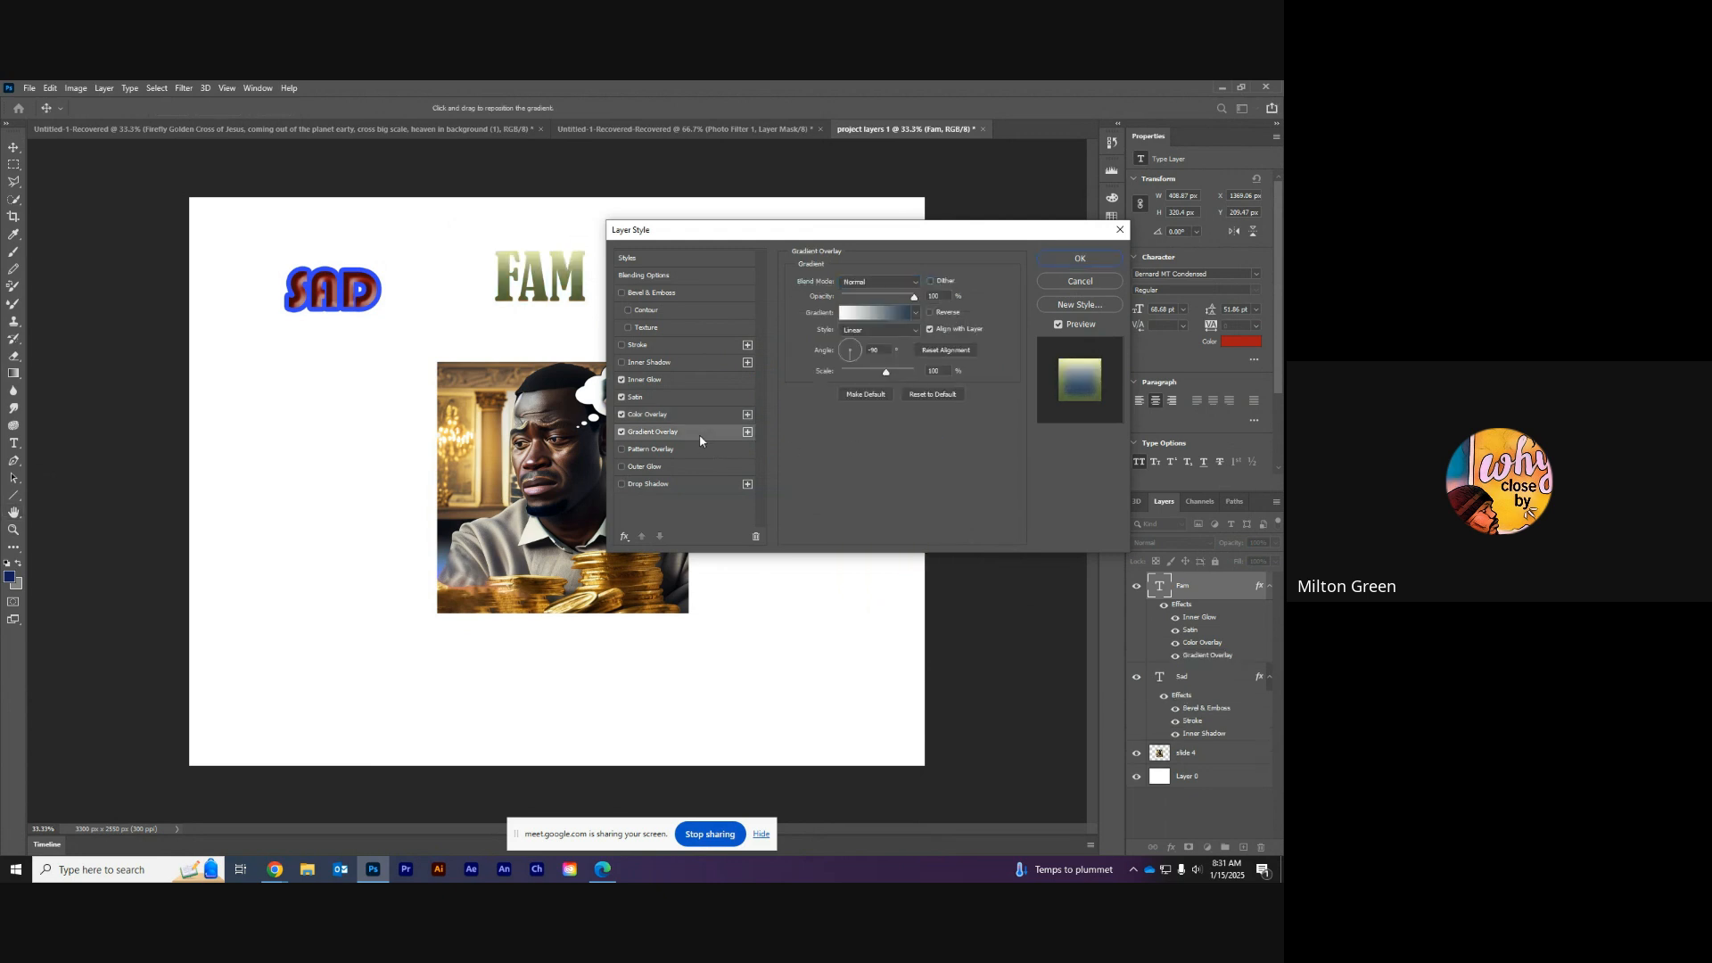
pyautogui.click(623, 417)
pyautogui.click(622, 417)
pyautogui.click(622, 398)
pyautogui.click(622, 416)
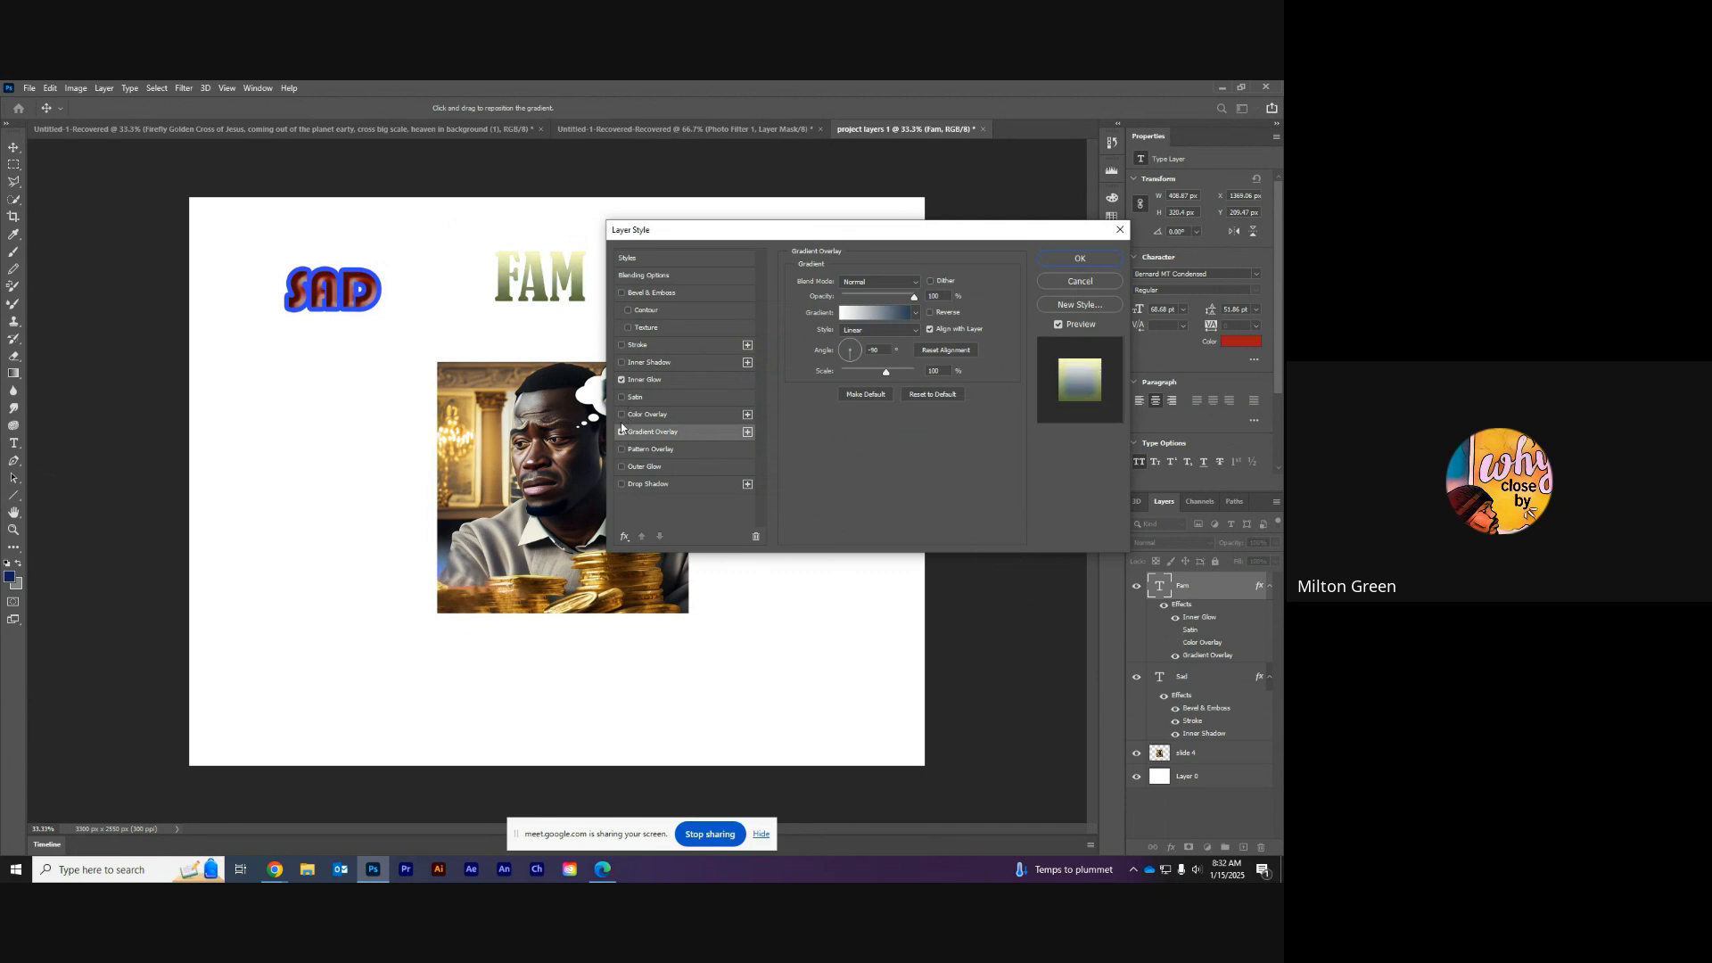
pyautogui.click(623, 416)
pyautogui.click(623, 398)
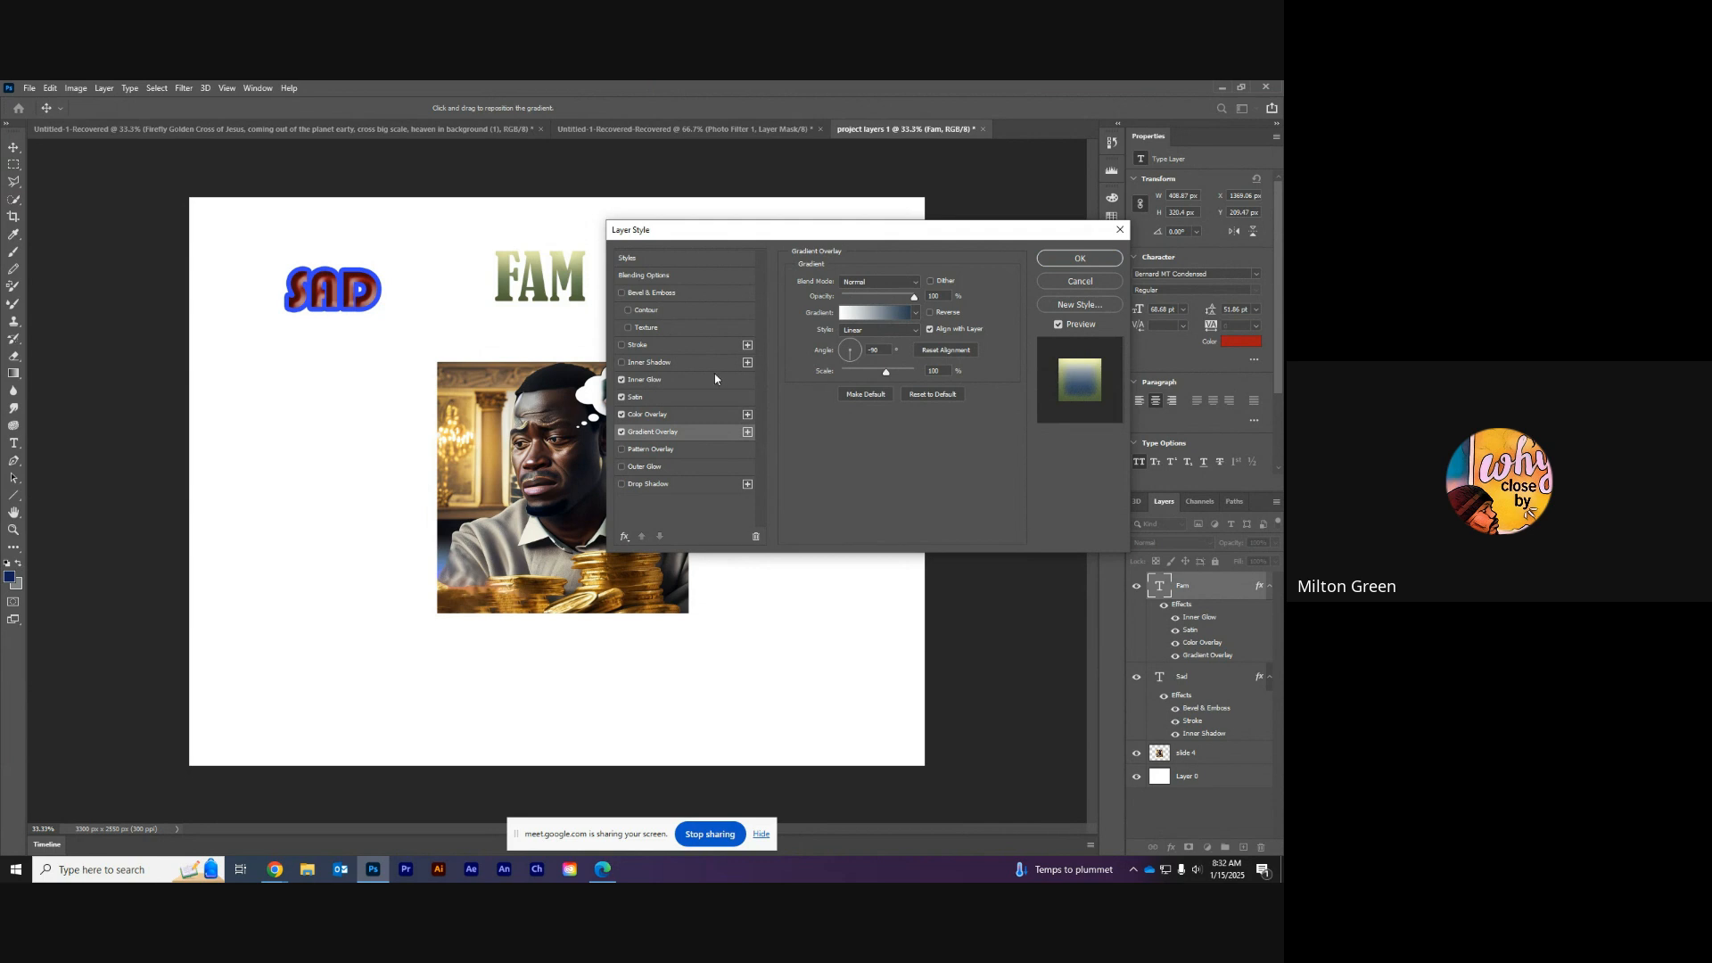
pyautogui.click(1080, 281)
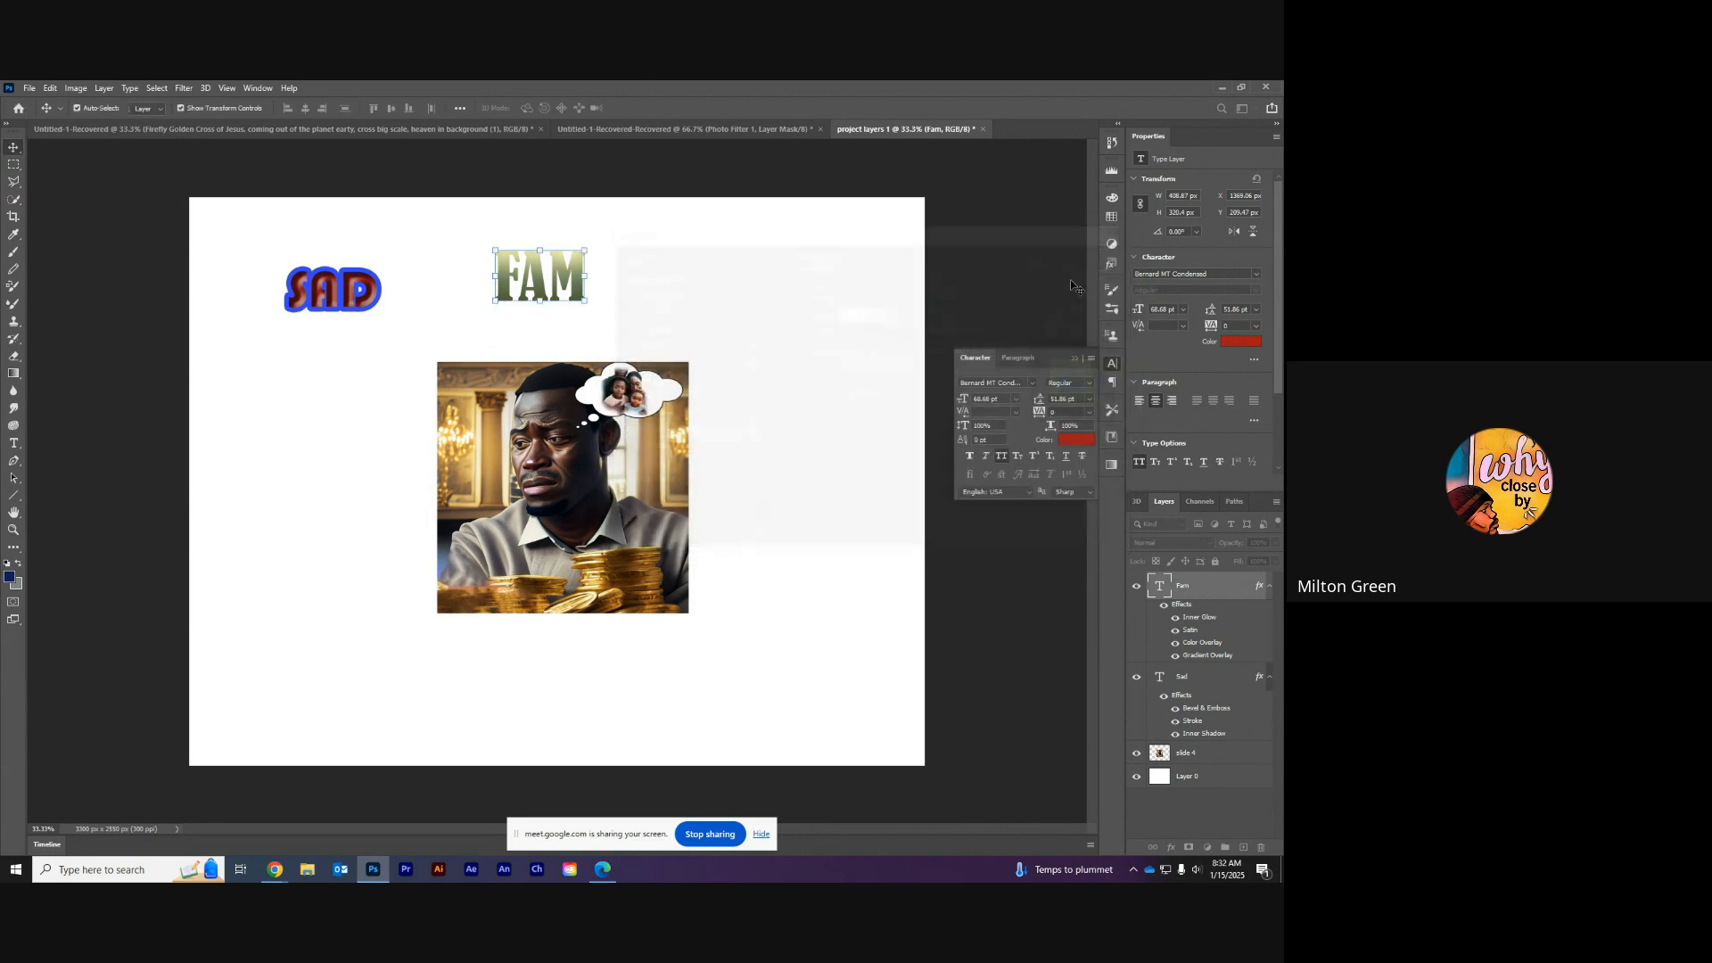
# Step: Set the foreground color to bright green and the background color to magenta pink
pyautogui.click(9, 577)
pyautogui.write('24ff00')
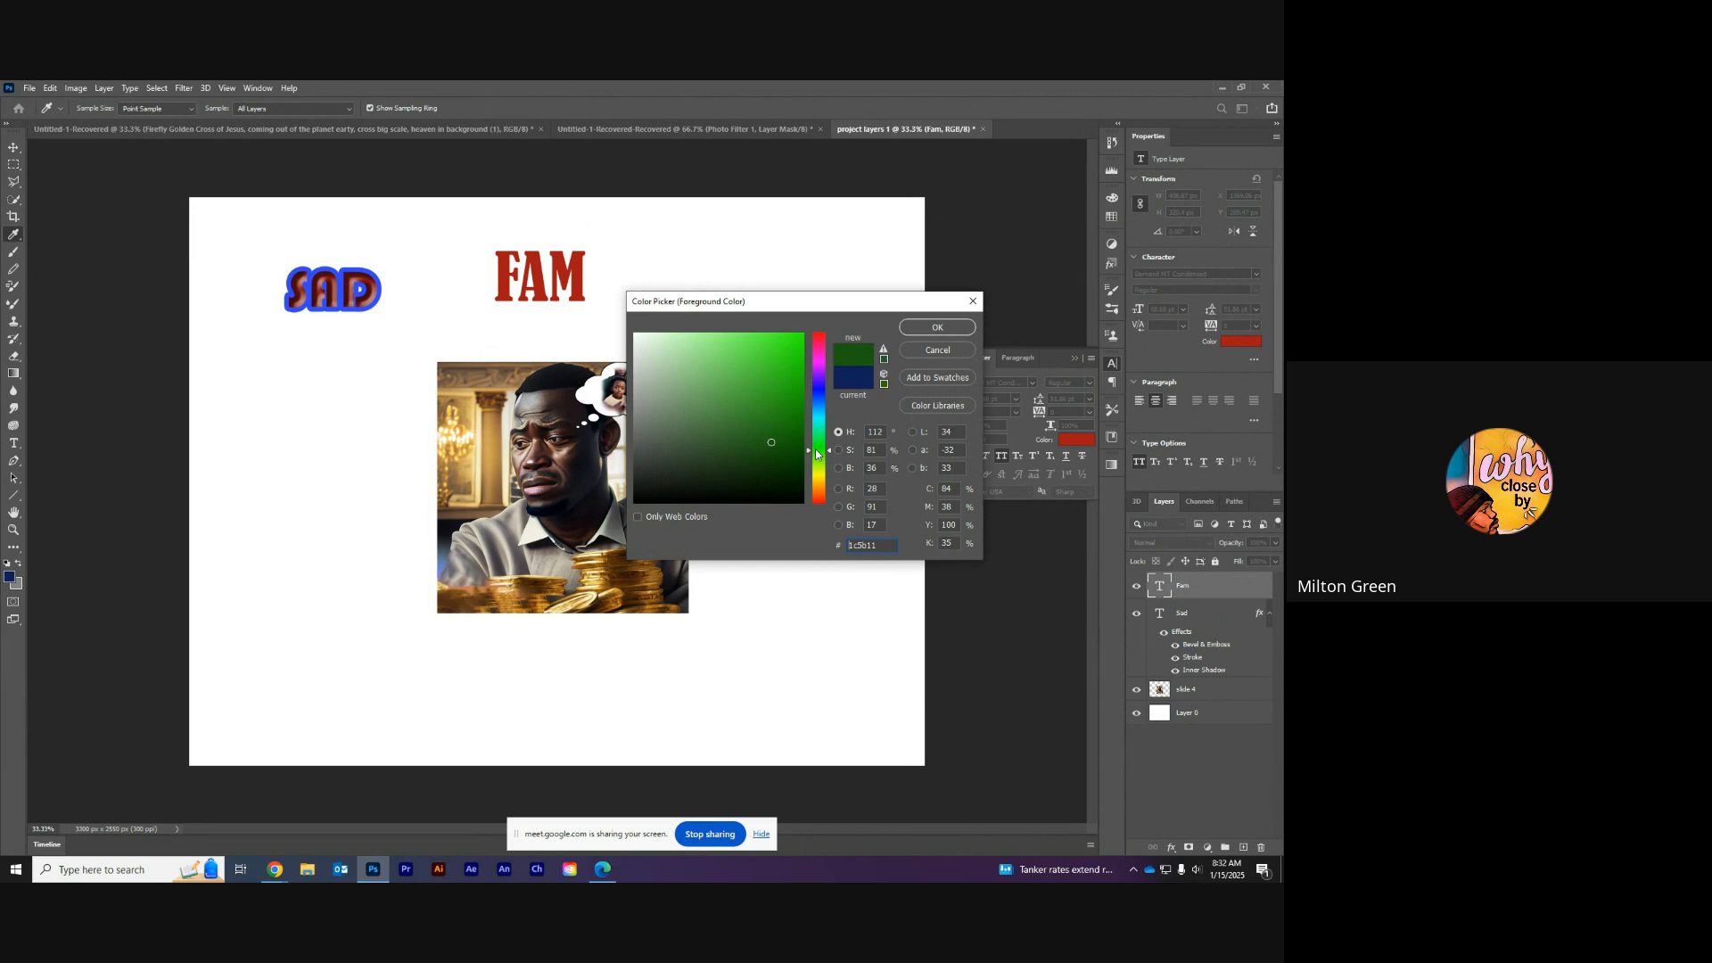
pyautogui.click(939, 329)
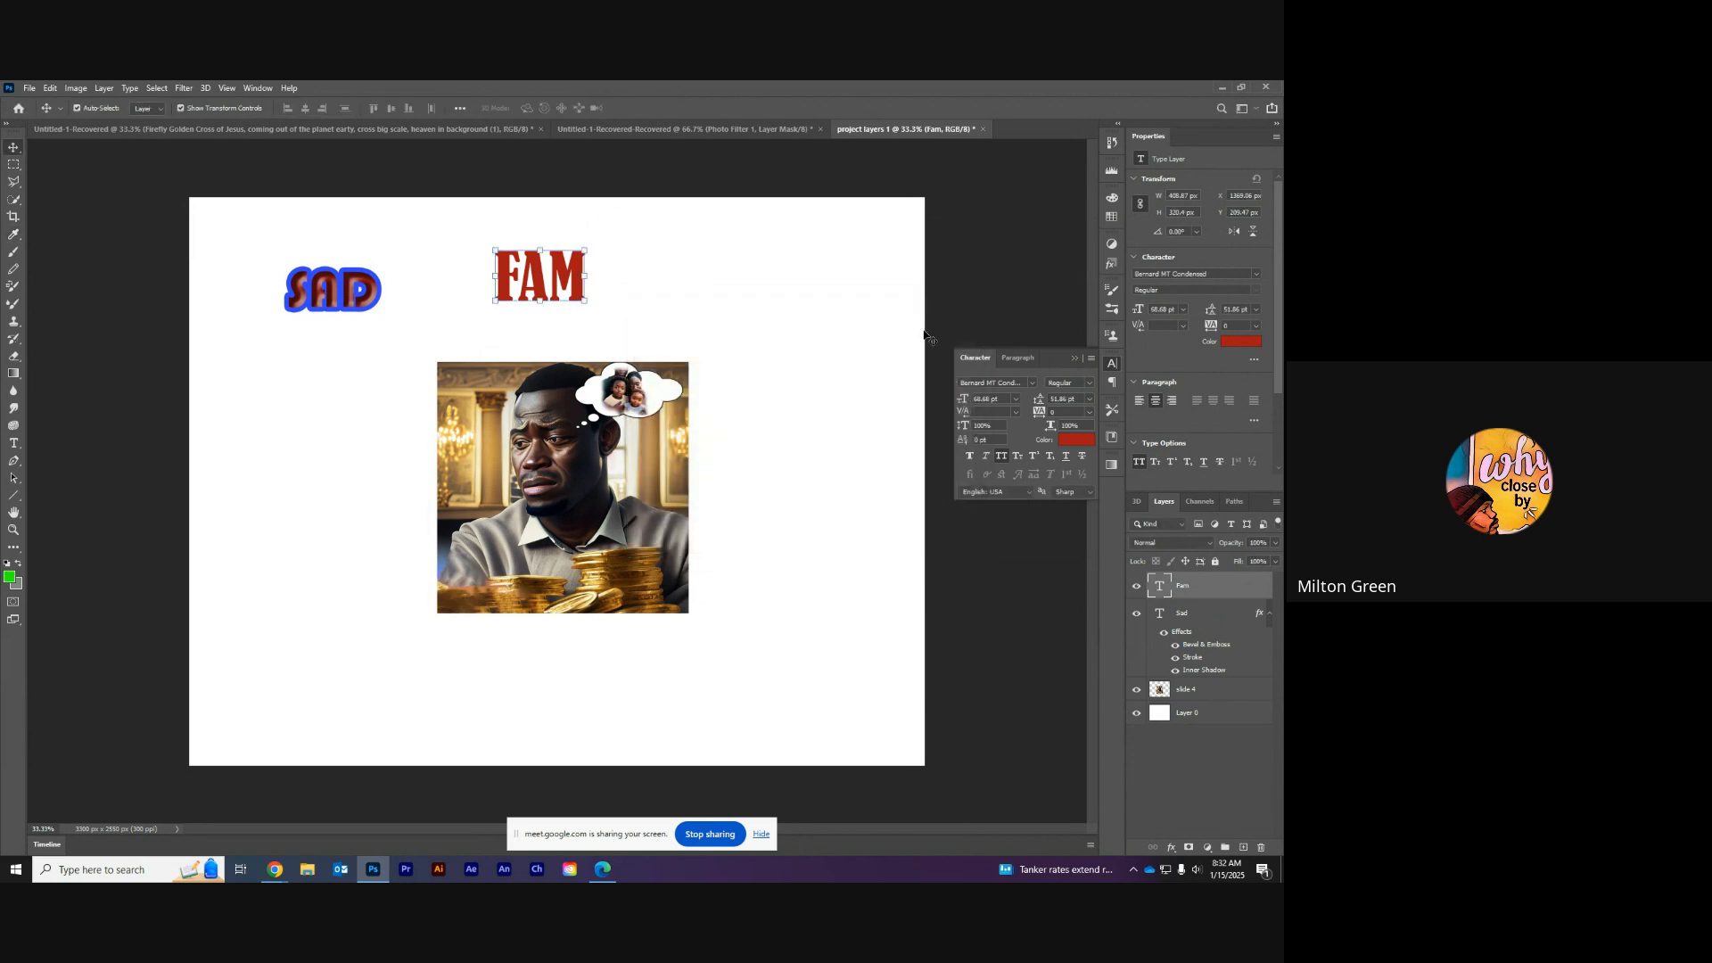
pyautogui.click(19, 588)
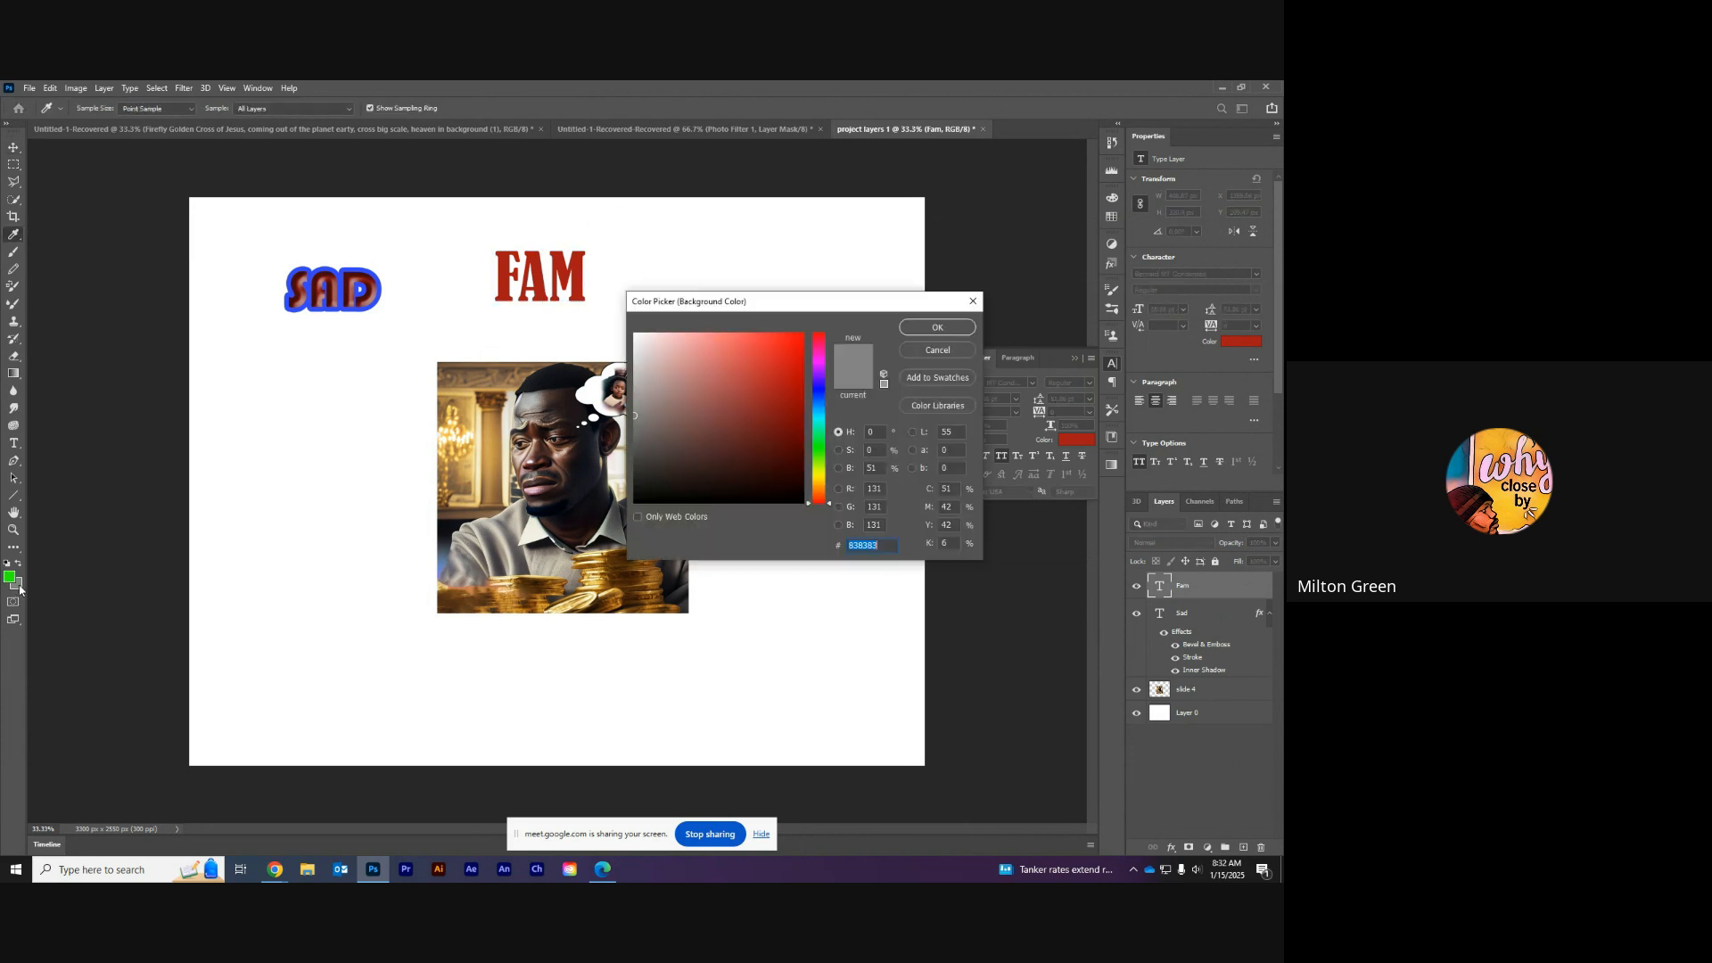
pyautogui.click(820, 356)
pyautogui.moveTo(781, 379); pyautogui.dragTo(810, 324)
pyautogui.click(904, 327)
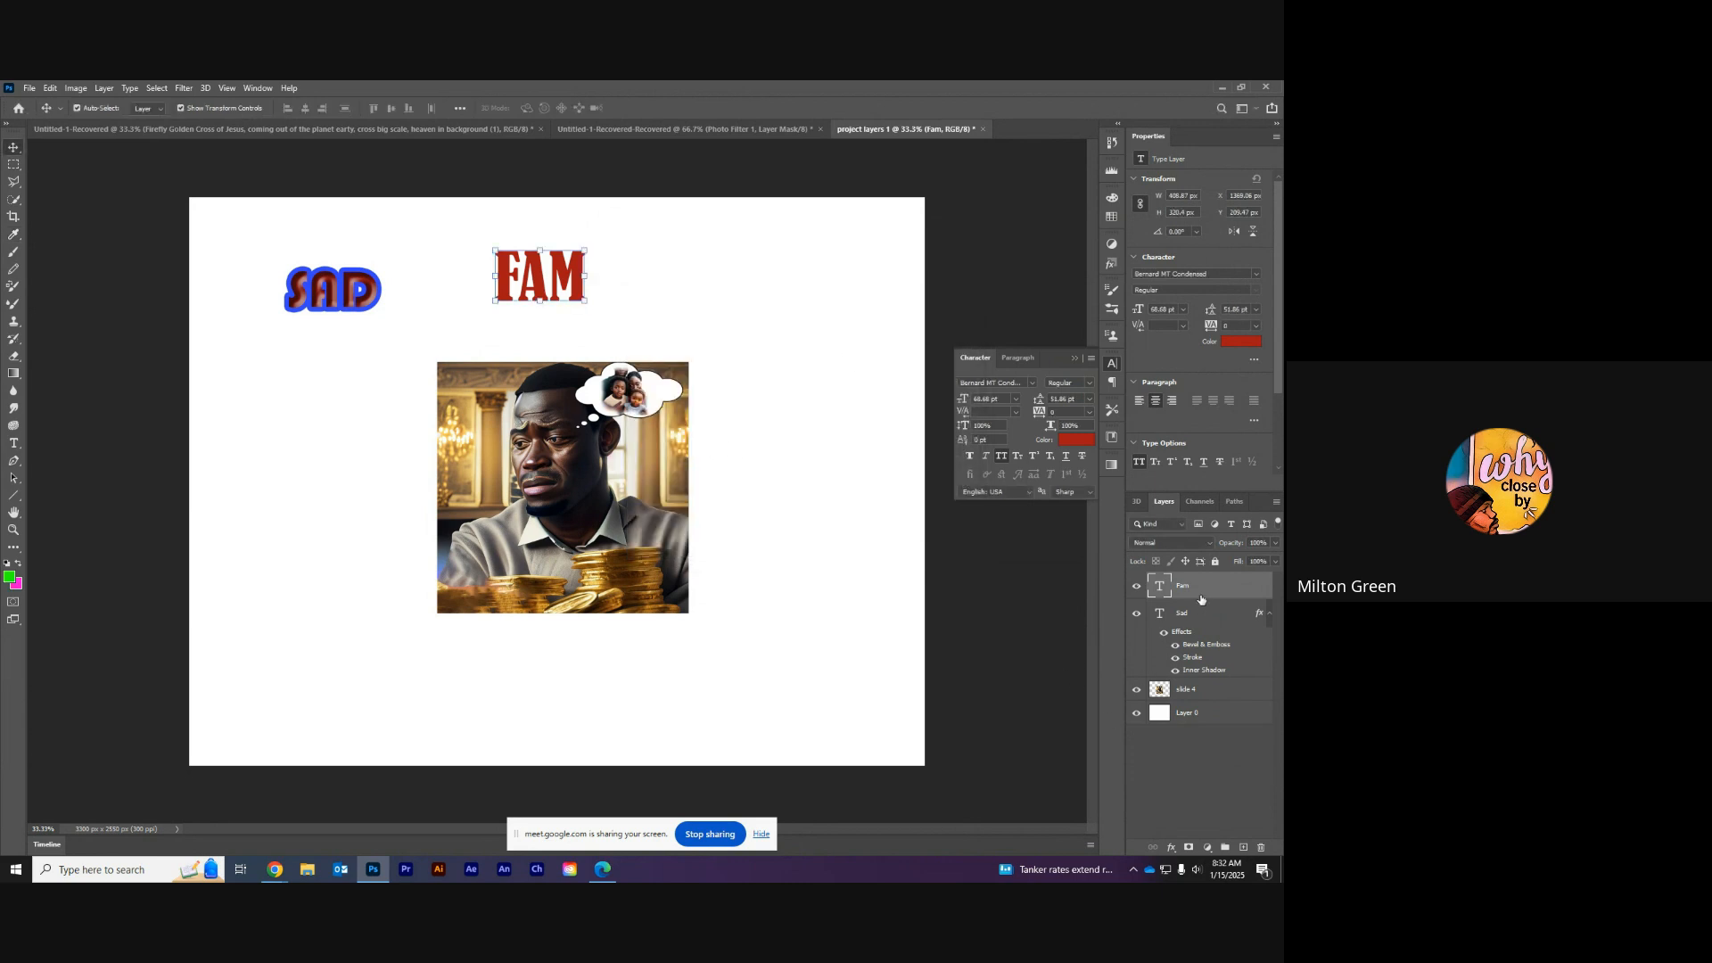
# Step: Add a Gradient Overlay to the FAM text using the Basics preset that runs from green to magenta
pyautogui.click(1170, 848)
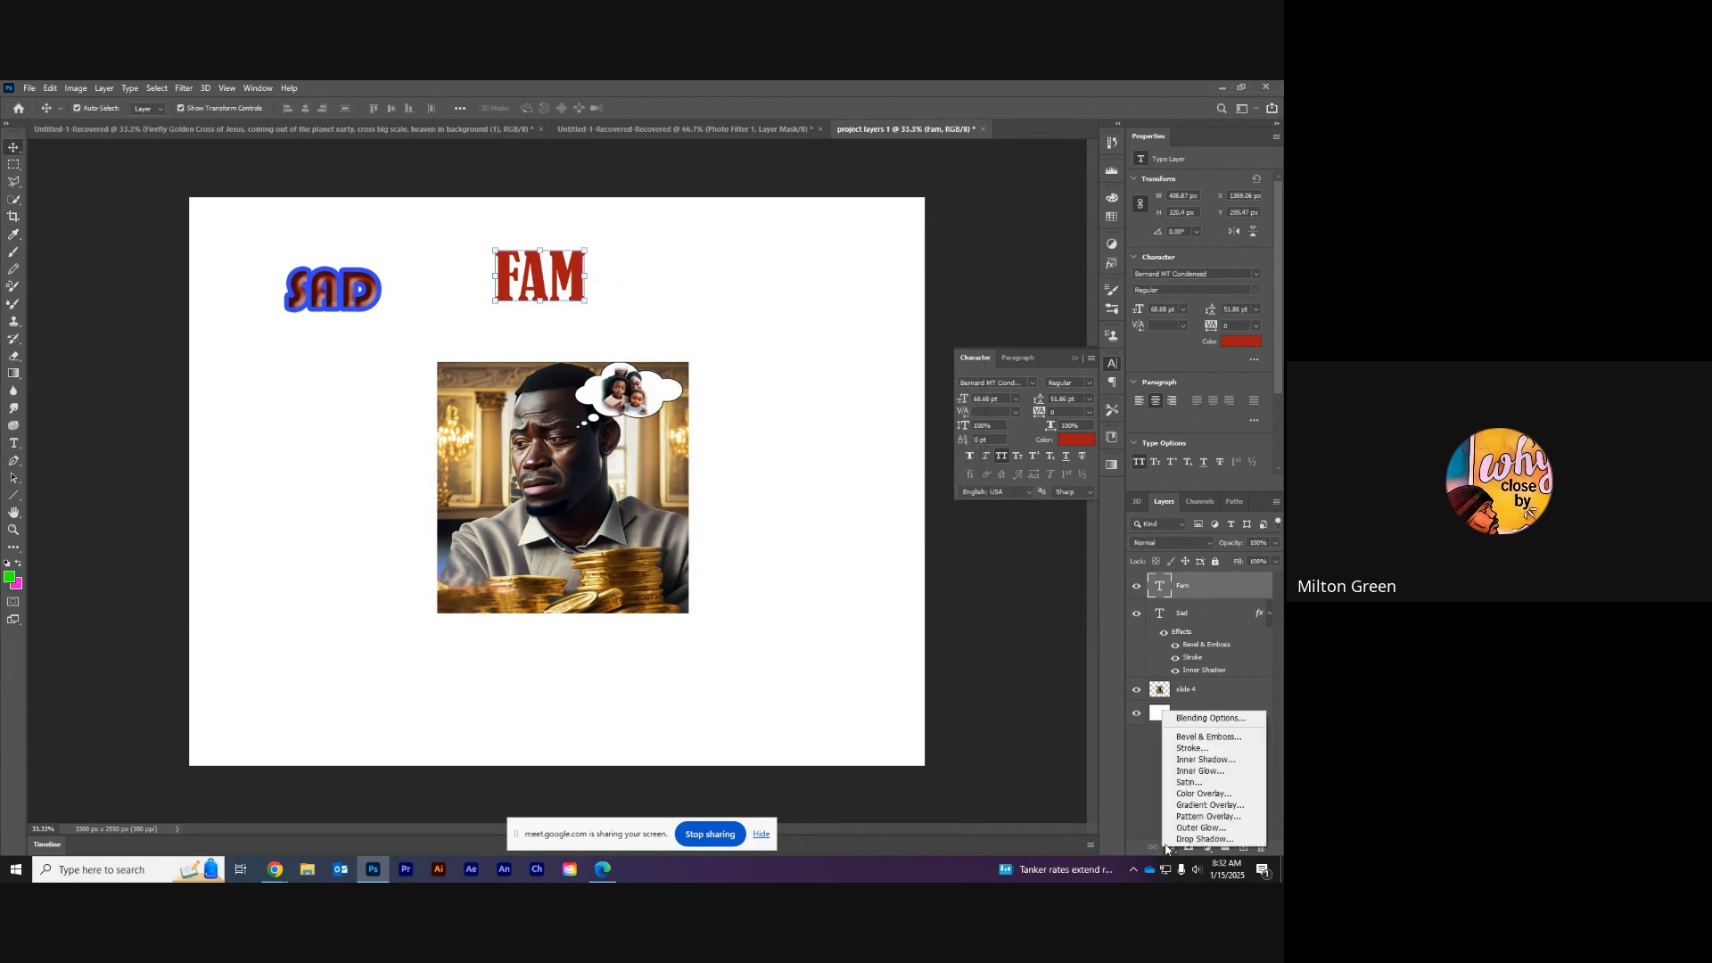
pyautogui.click(1174, 802)
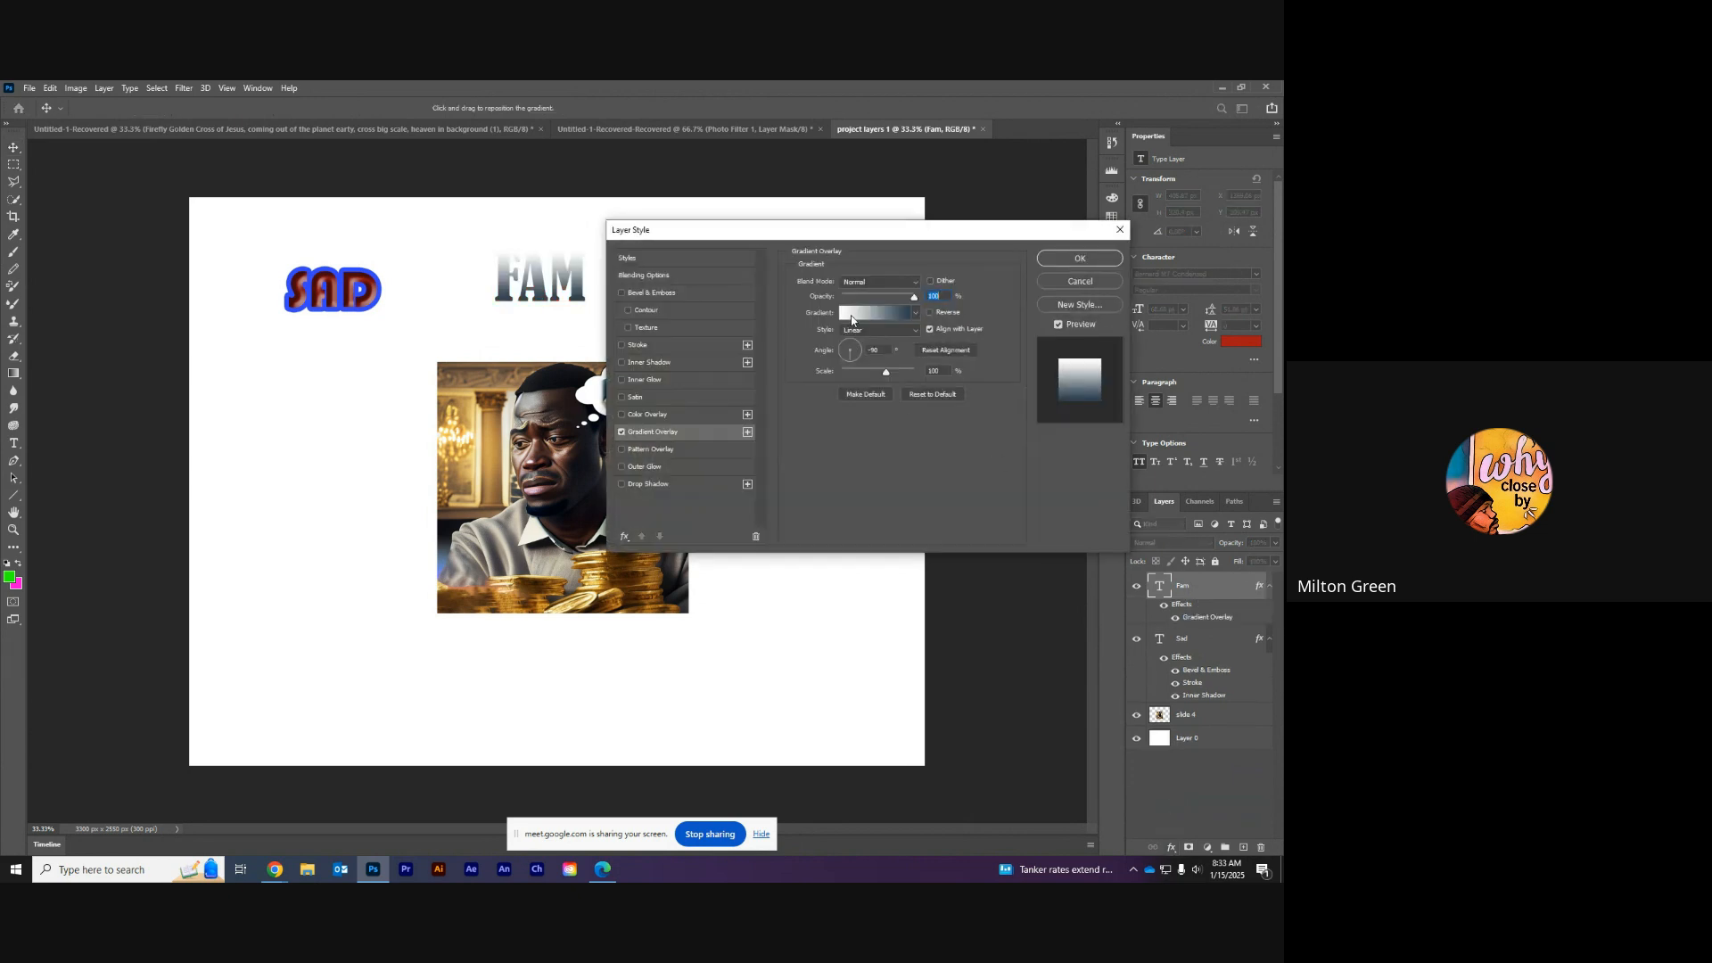
pyautogui.click(917, 314)
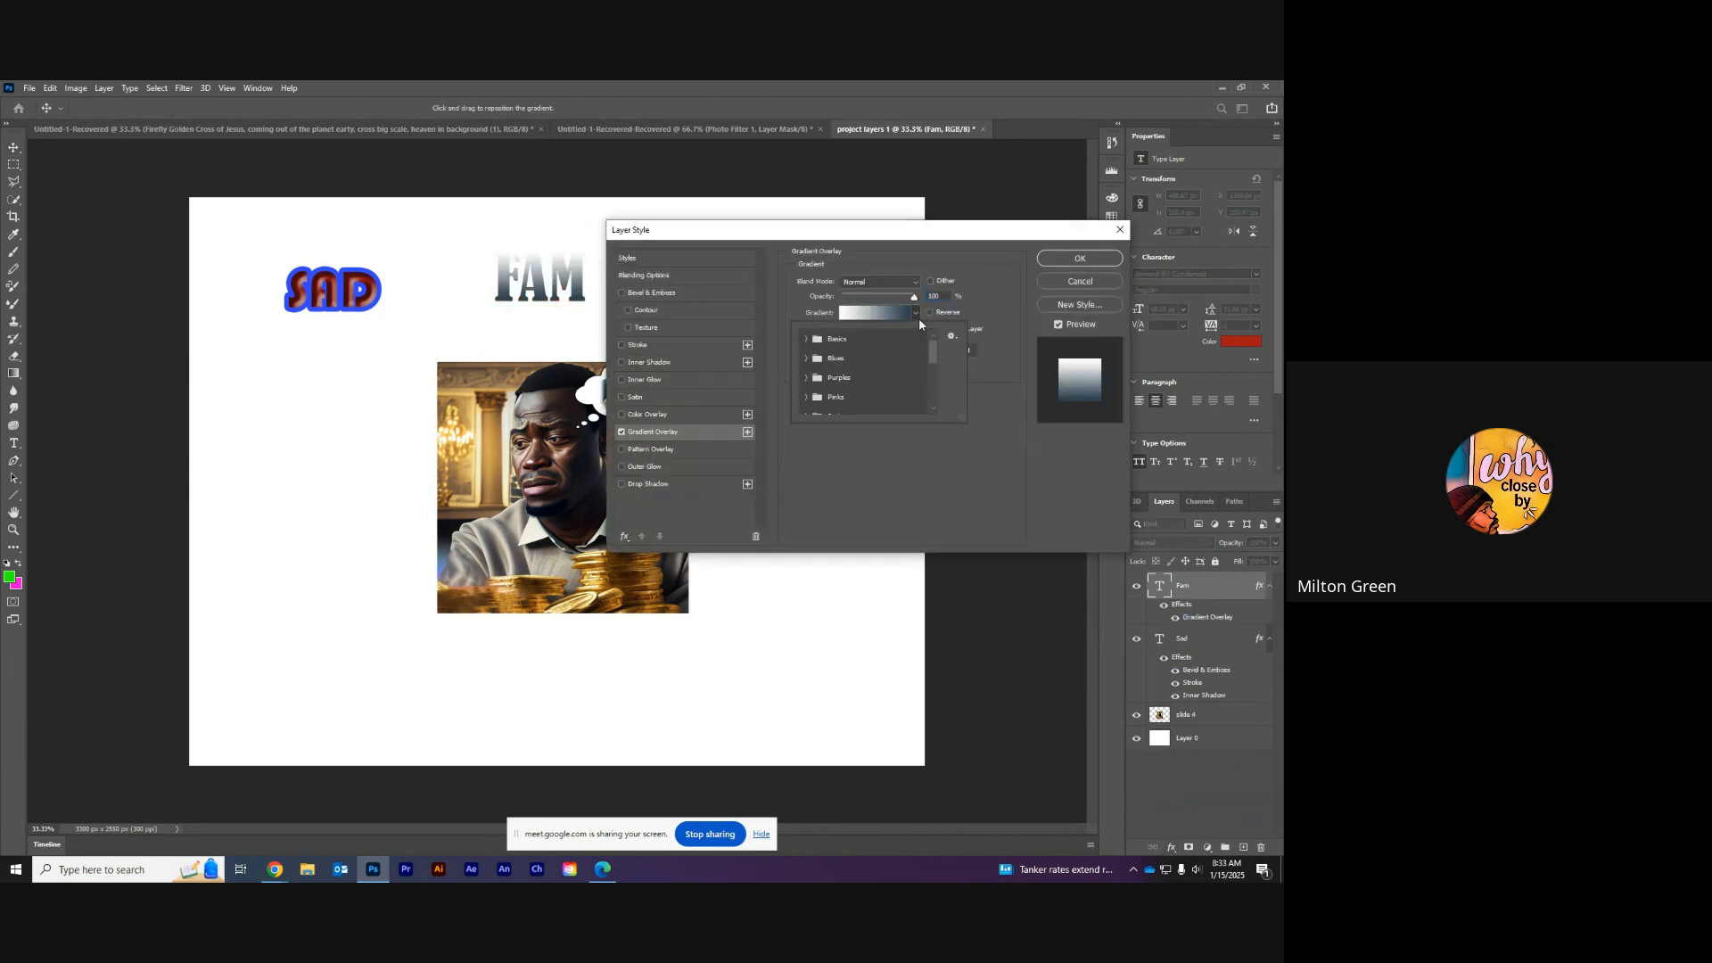
pyautogui.click(808, 343)
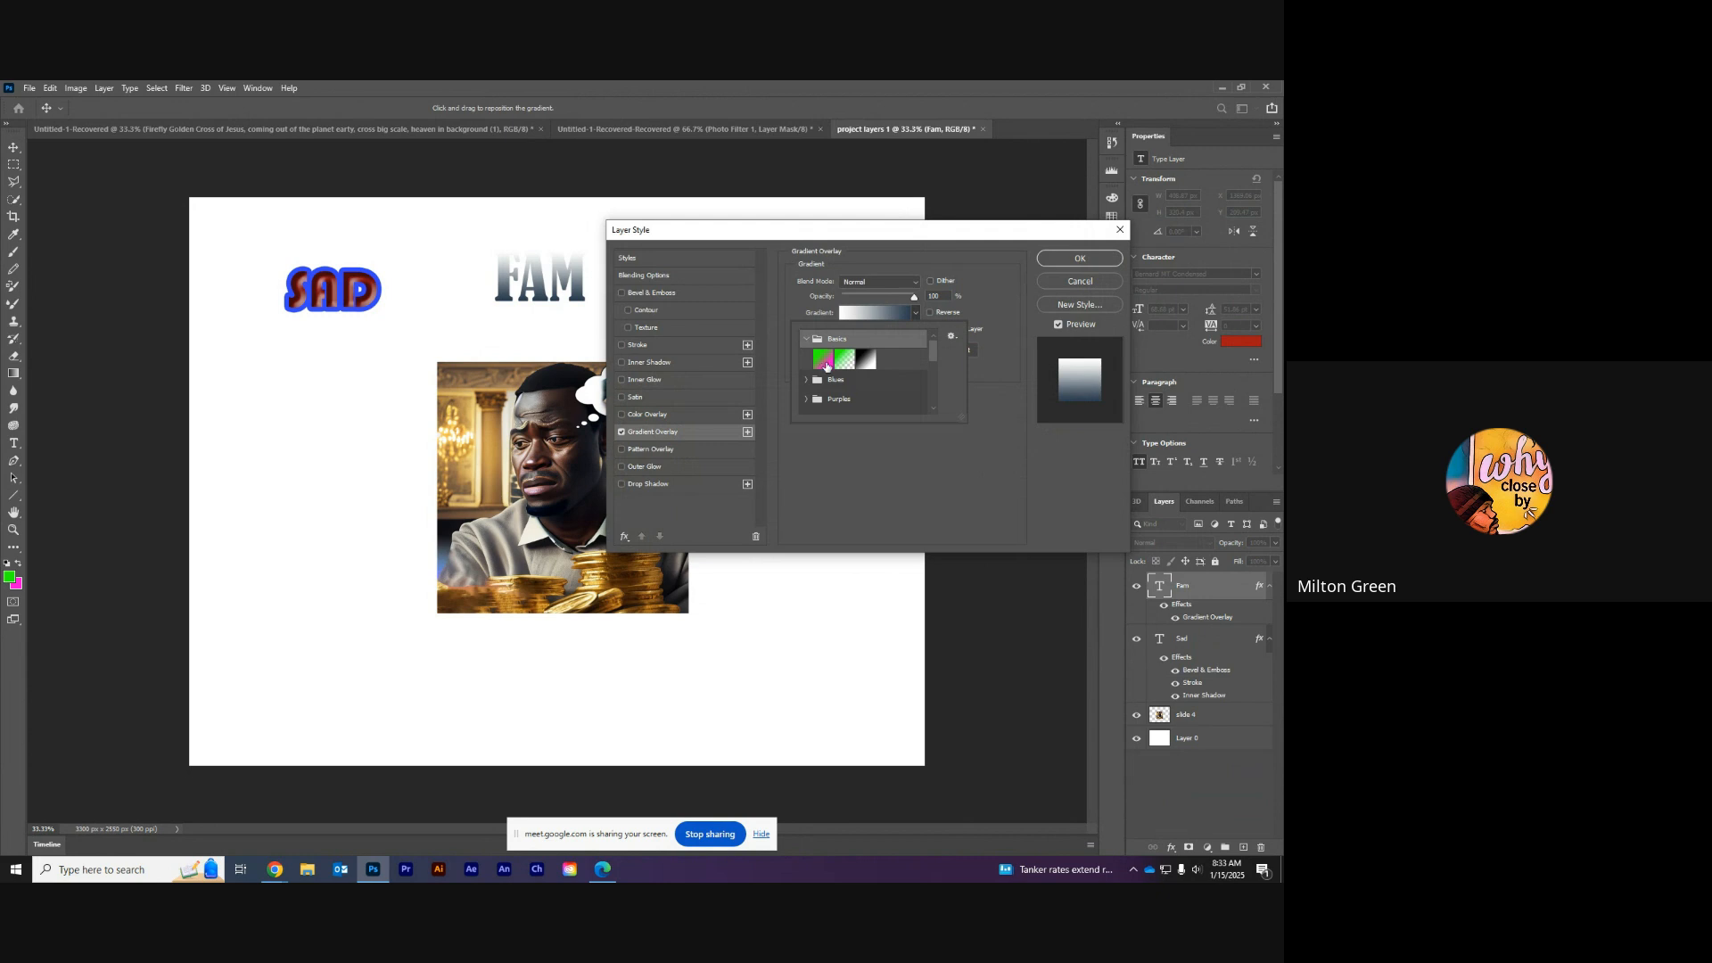
pyautogui.click(821, 361)
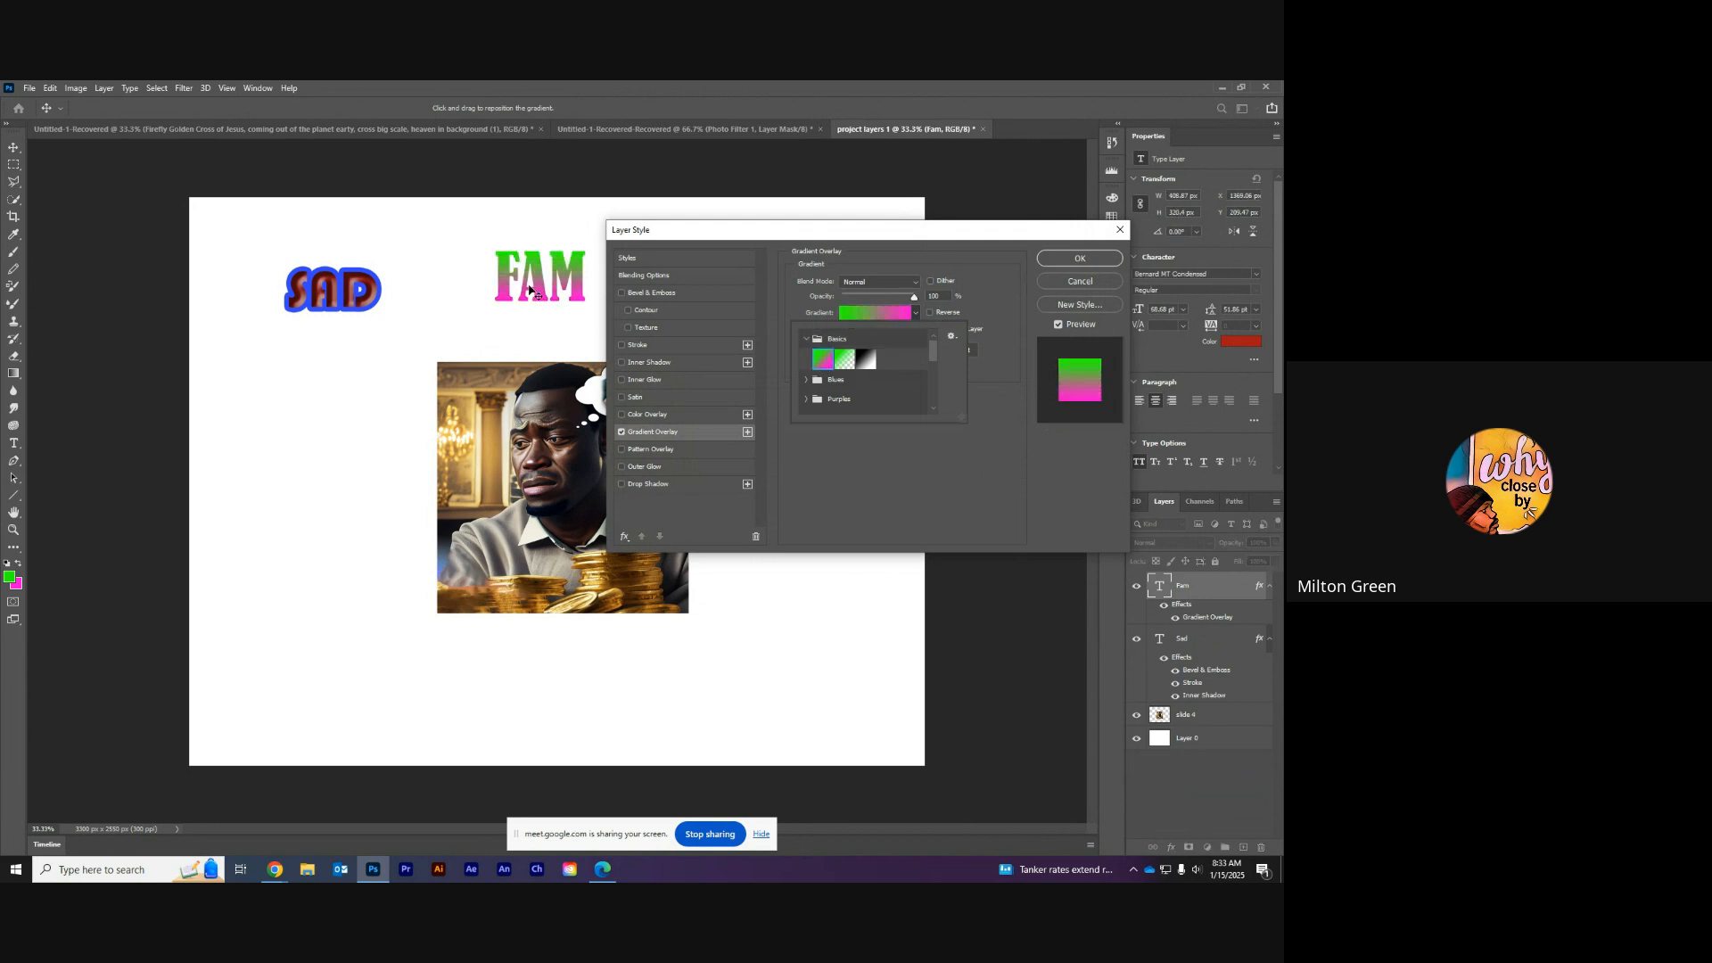
# Step: Try a light blue preset from the Blues gradients on the FAM text, and return to the green-to-magenta gradient
pyautogui.click(807, 382)
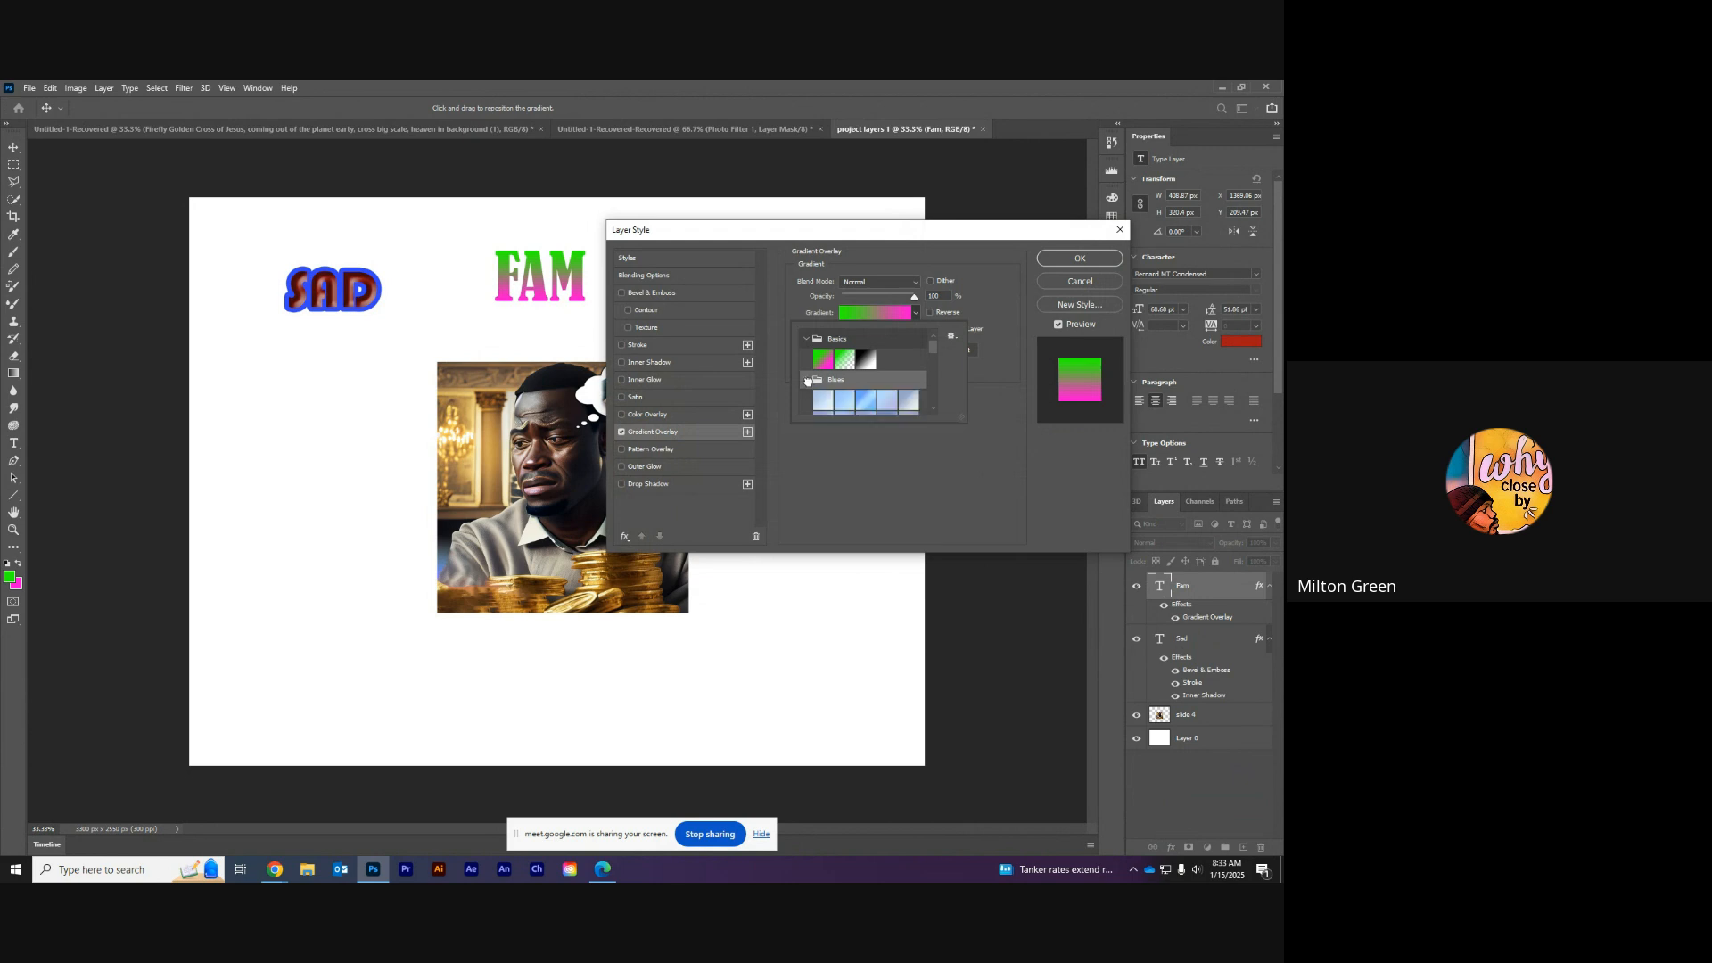
pyautogui.scroll(-1, 822, 390)
pyautogui.click(869, 393)
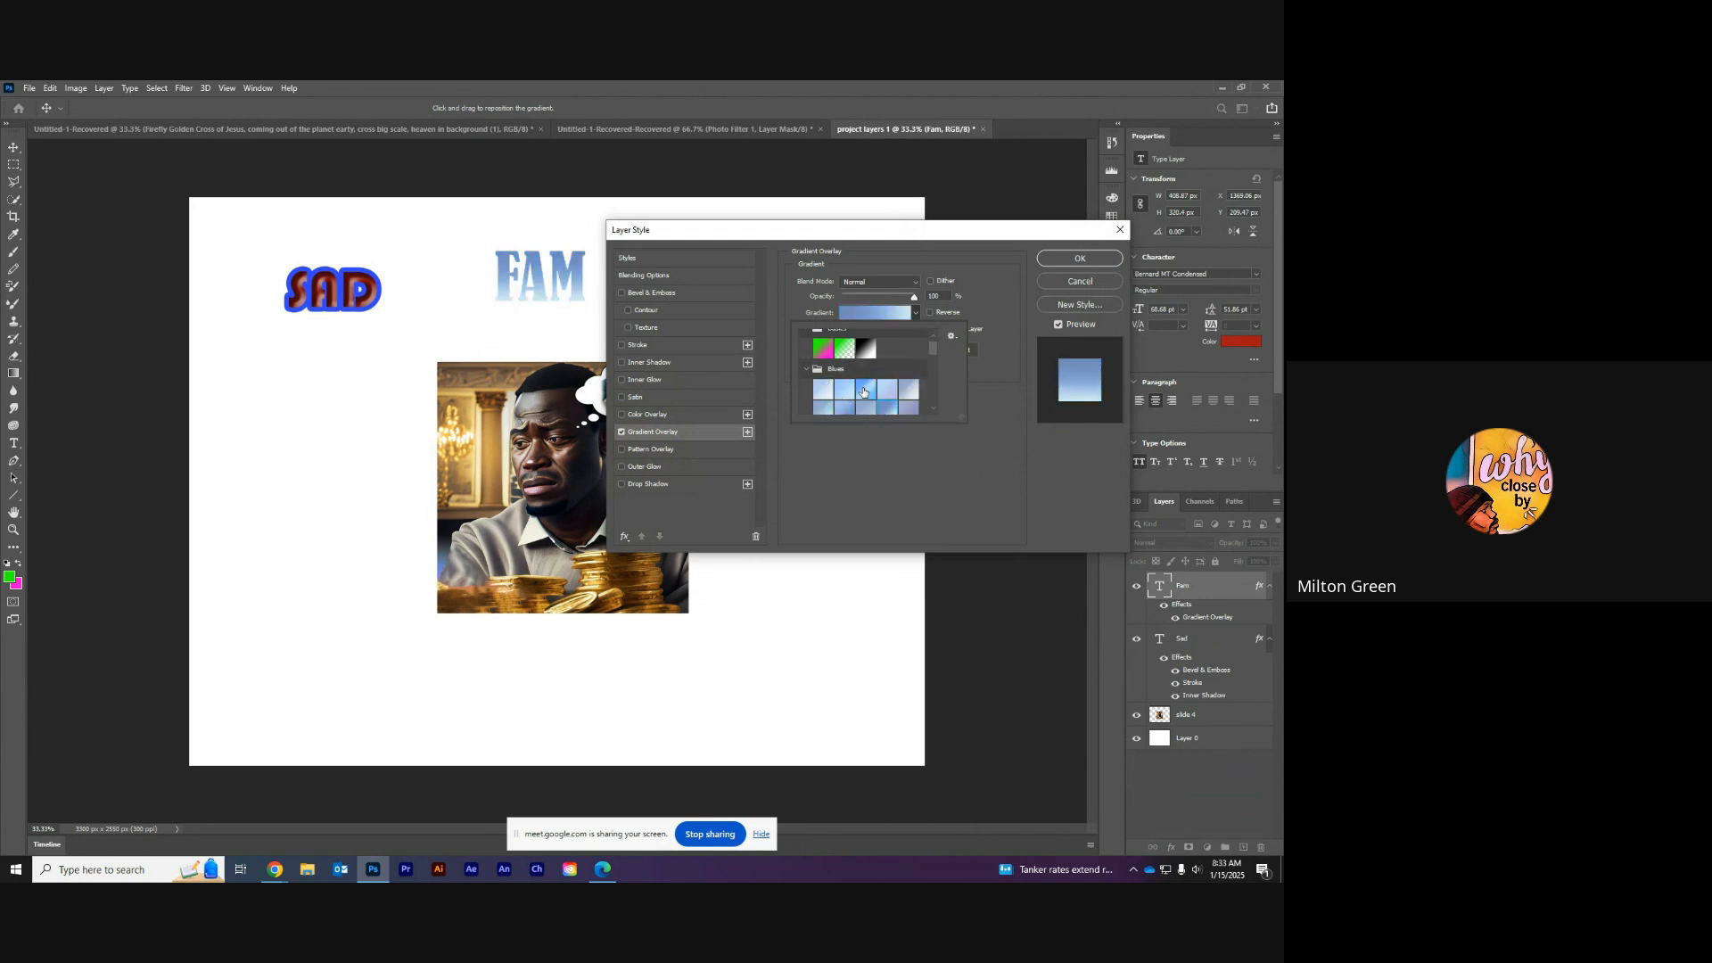
pyautogui.click(865, 389)
pyautogui.click(830, 352)
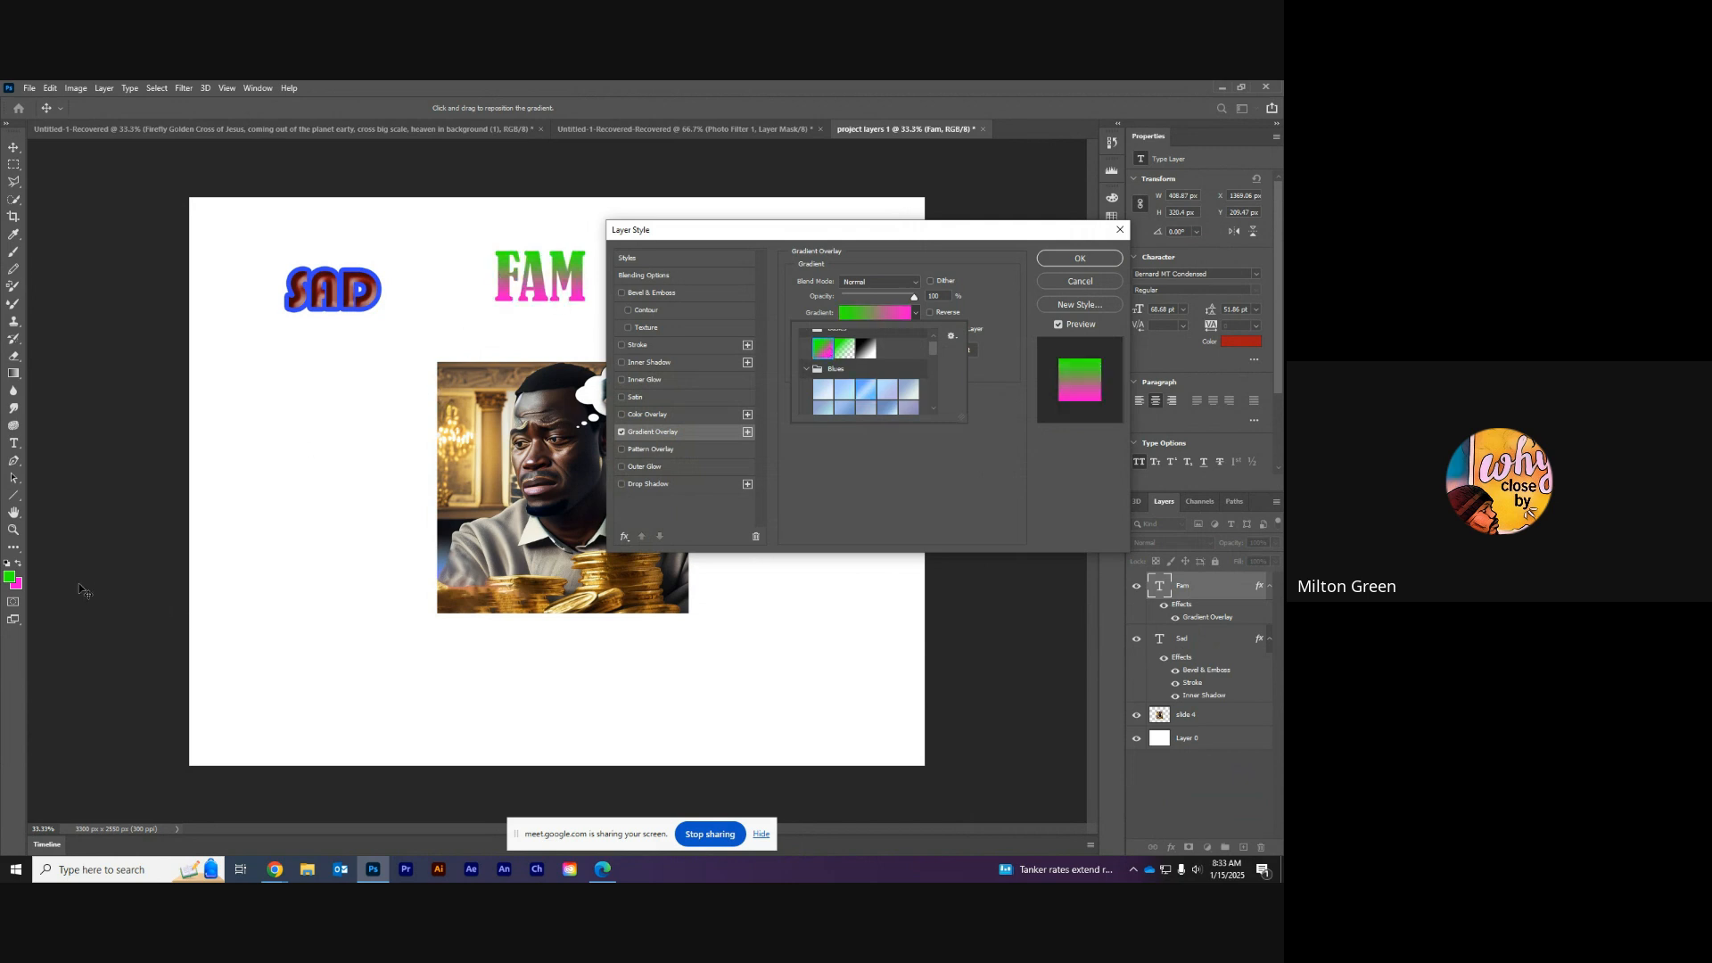
pyautogui.click(1003, 262)
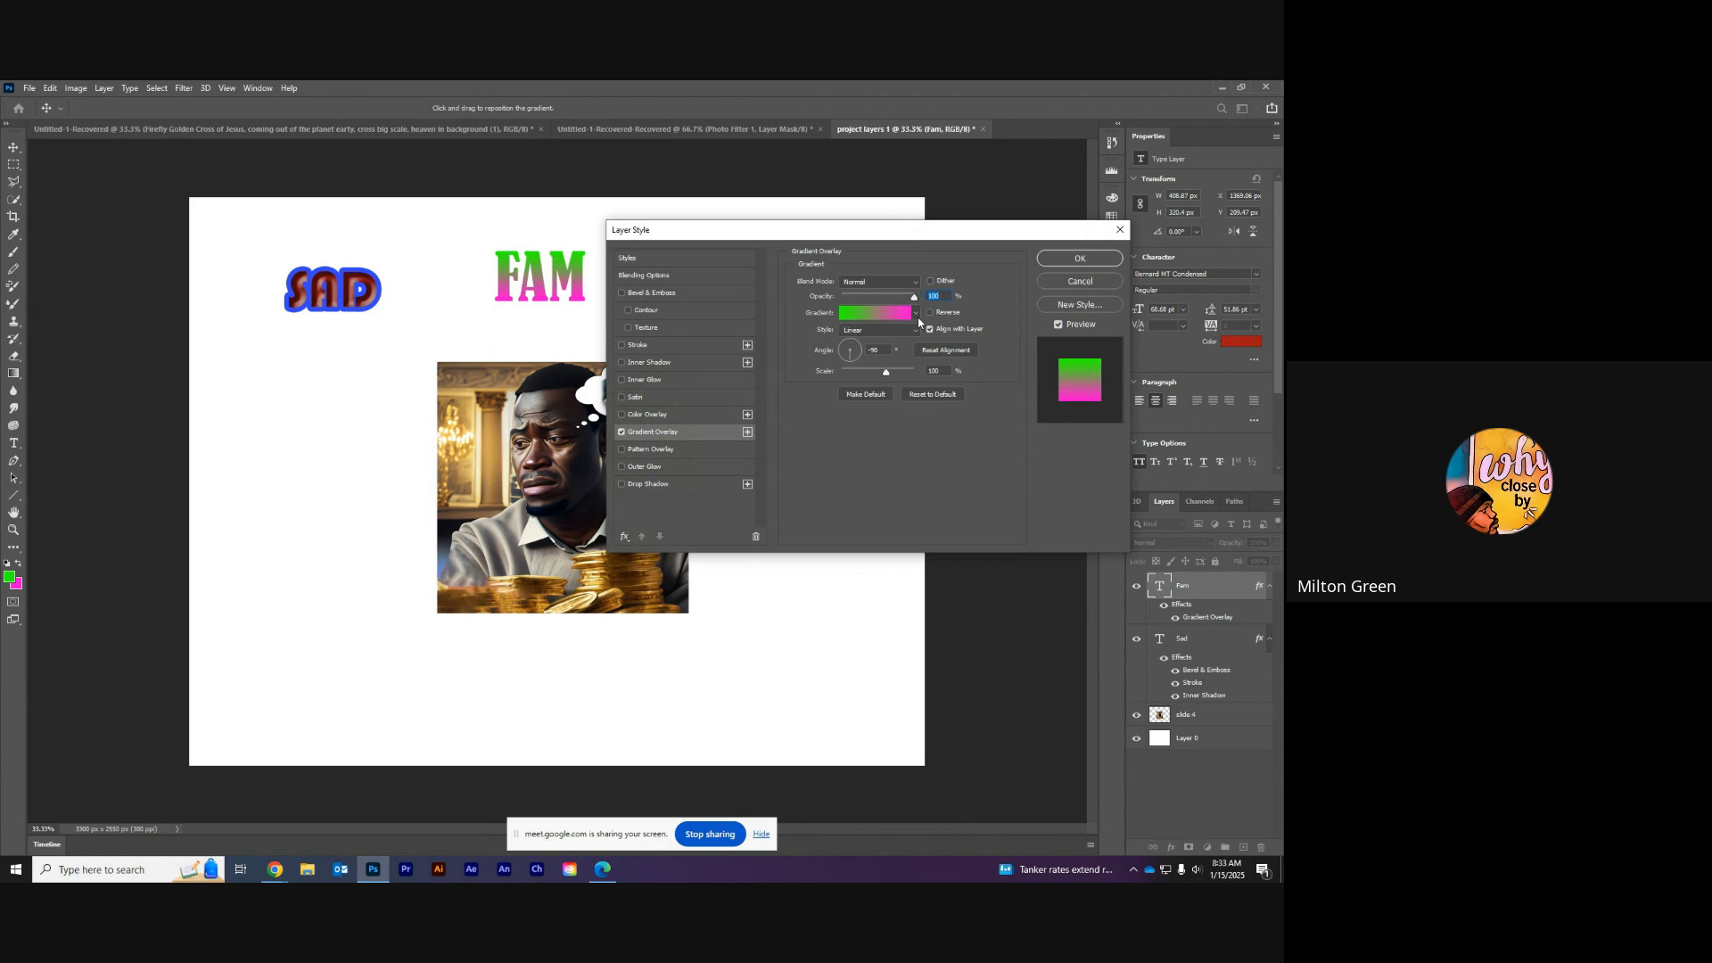
# Step: Switch Pattern Overlay on and off for the FAM text, and apply the layer style with only the Gradient Overlay
pyautogui.moveTo(915, 304)
pyautogui.mouseDown()
pyautogui.moveTo(886, 307)
pyautogui.moveTo(924, 307)
pyautogui.mouseUp()
pyautogui.click(685, 452)
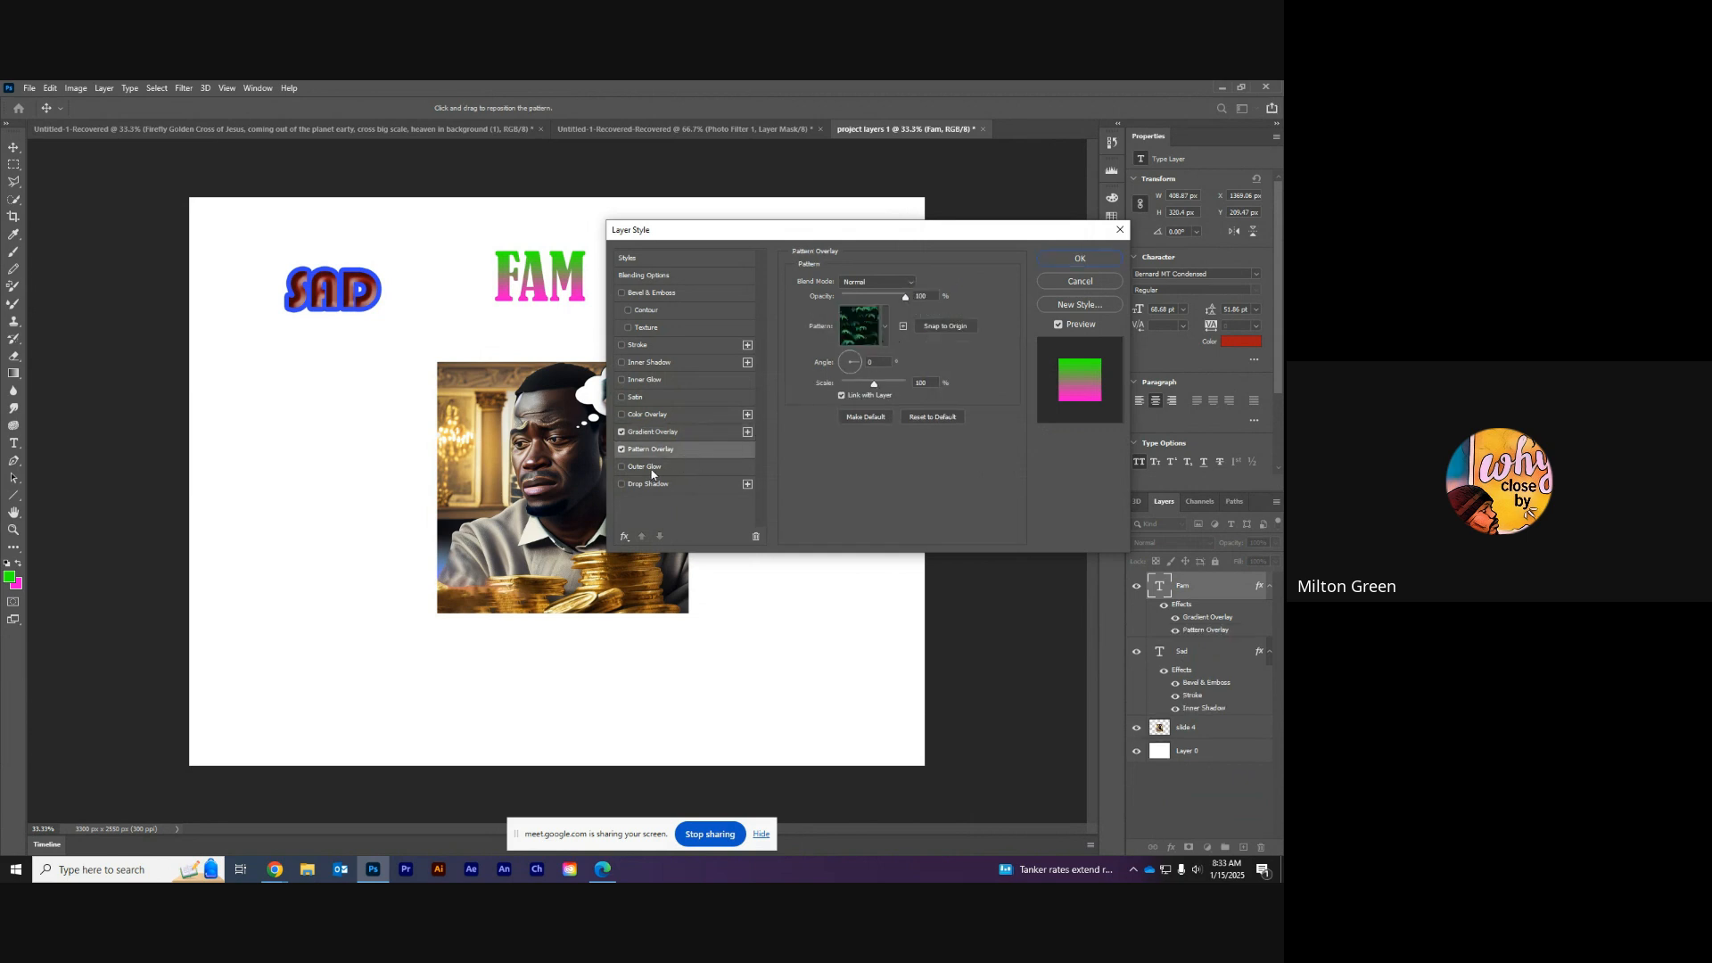
pyautogui.click(622, 450)
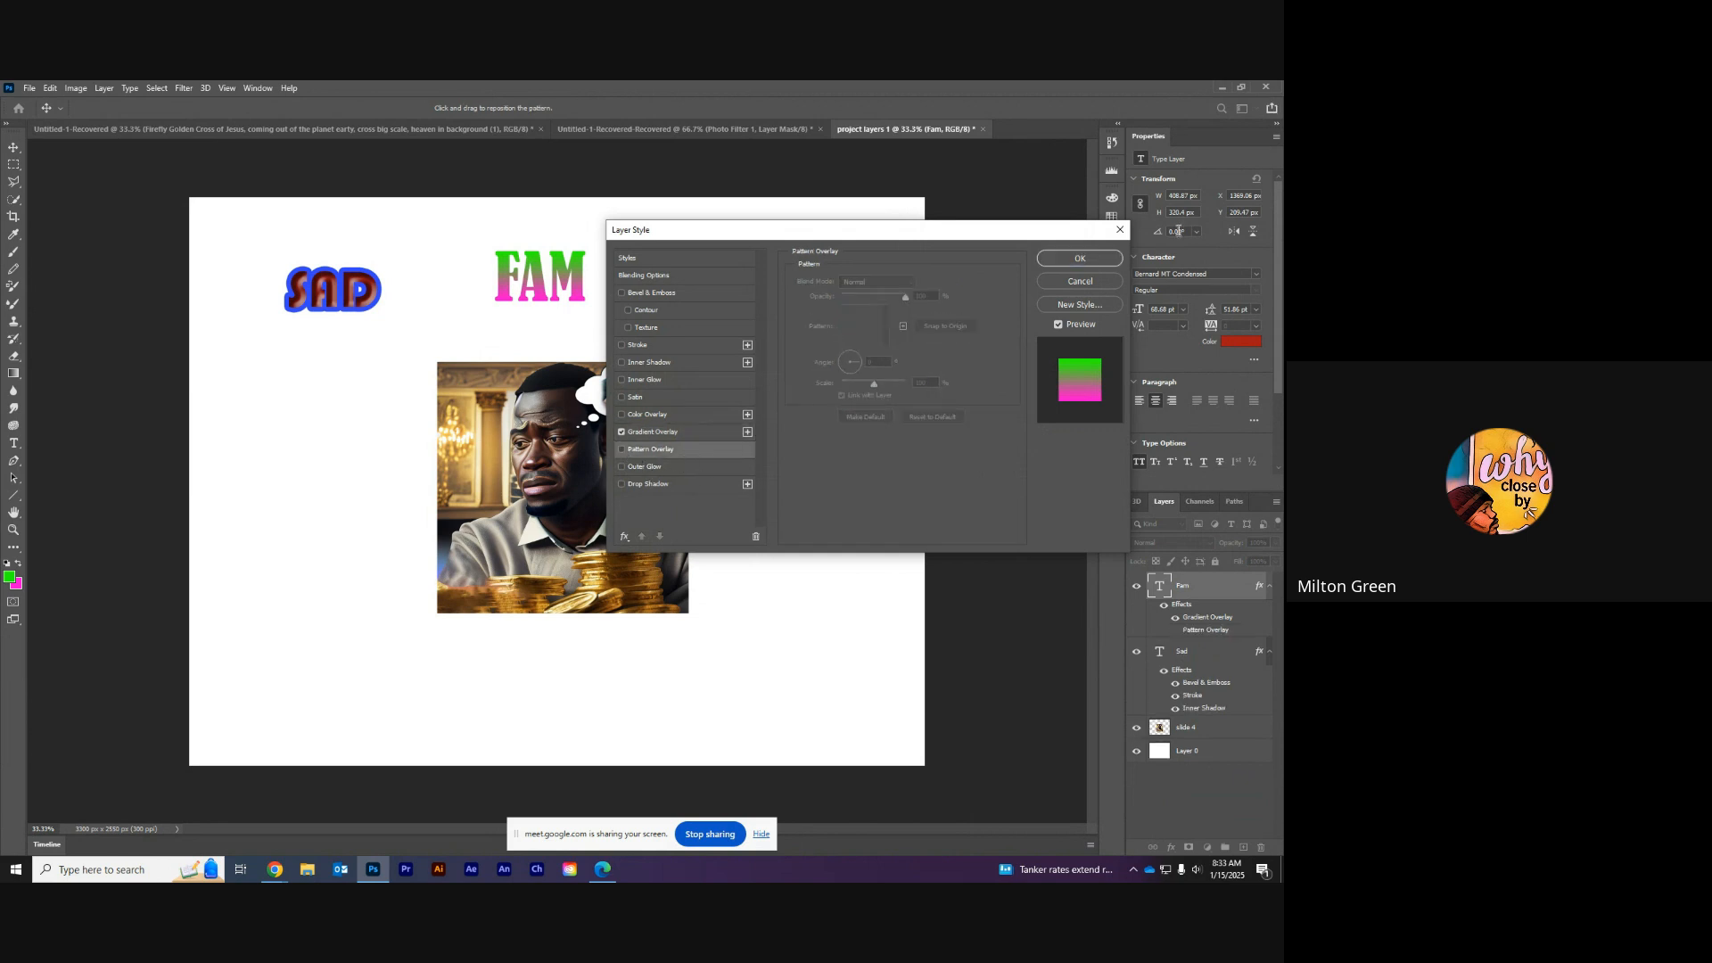
pyautogui.click(1080, 259)
pyautogui.click(689, 345)
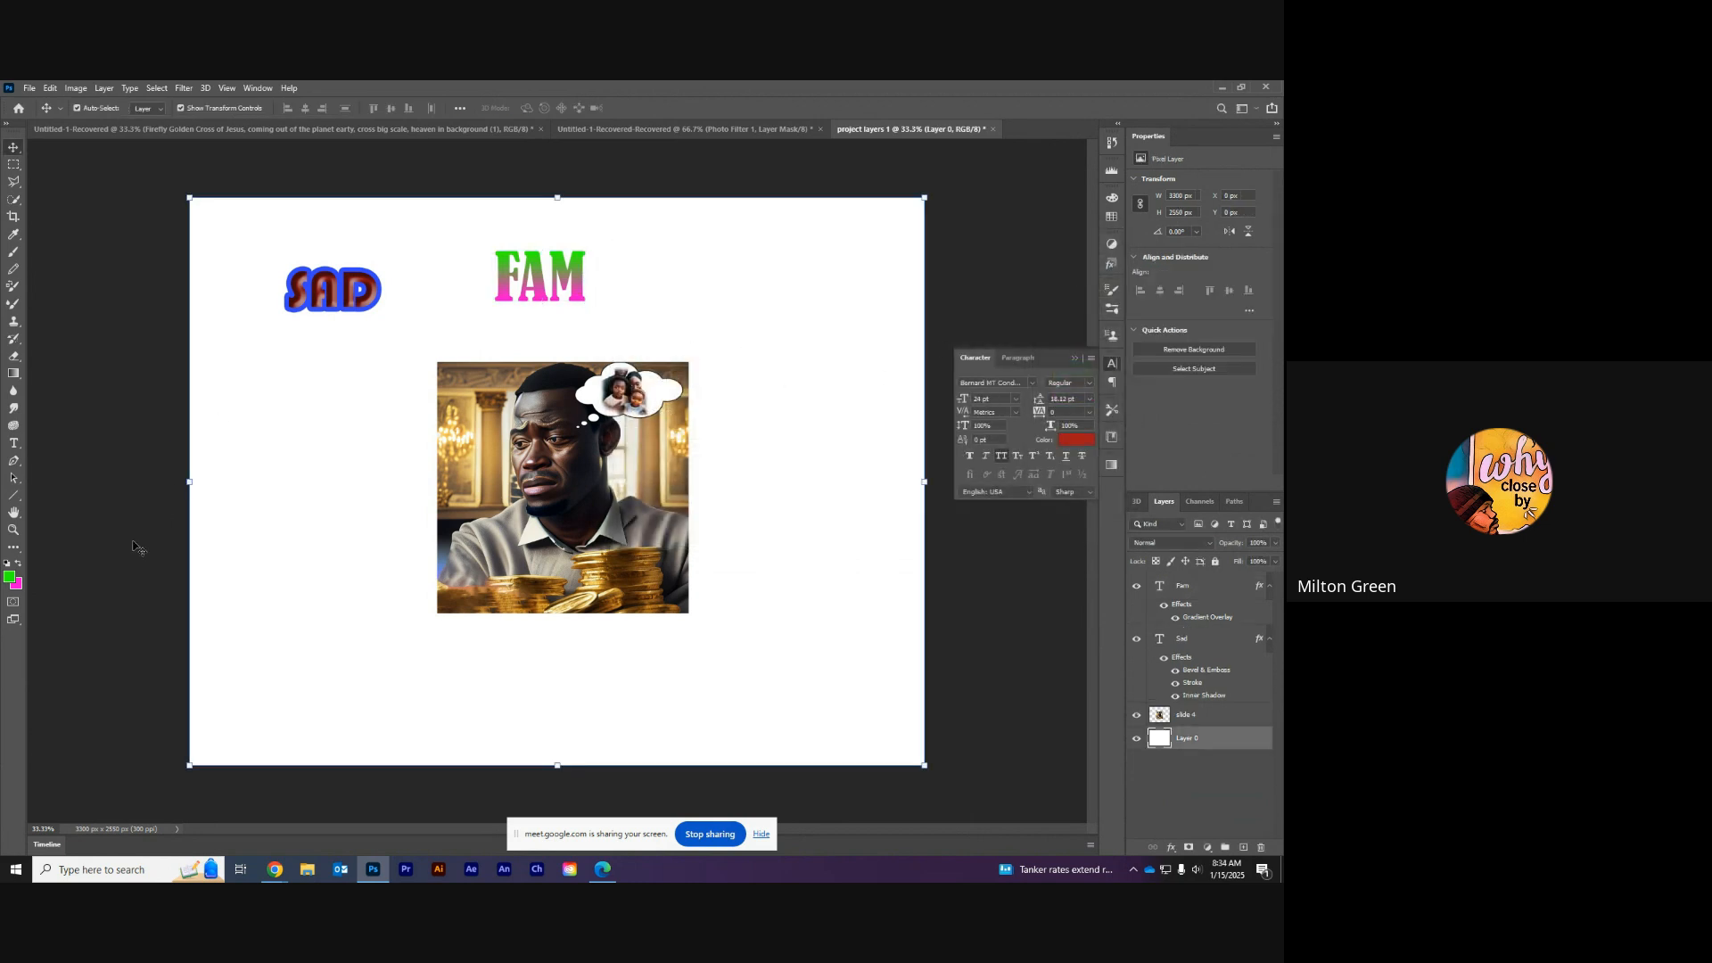
# Step: Add a MONEY text layer beside the FAM text and enlarge it to about 57 pt
pyautogui.click(13, 443)
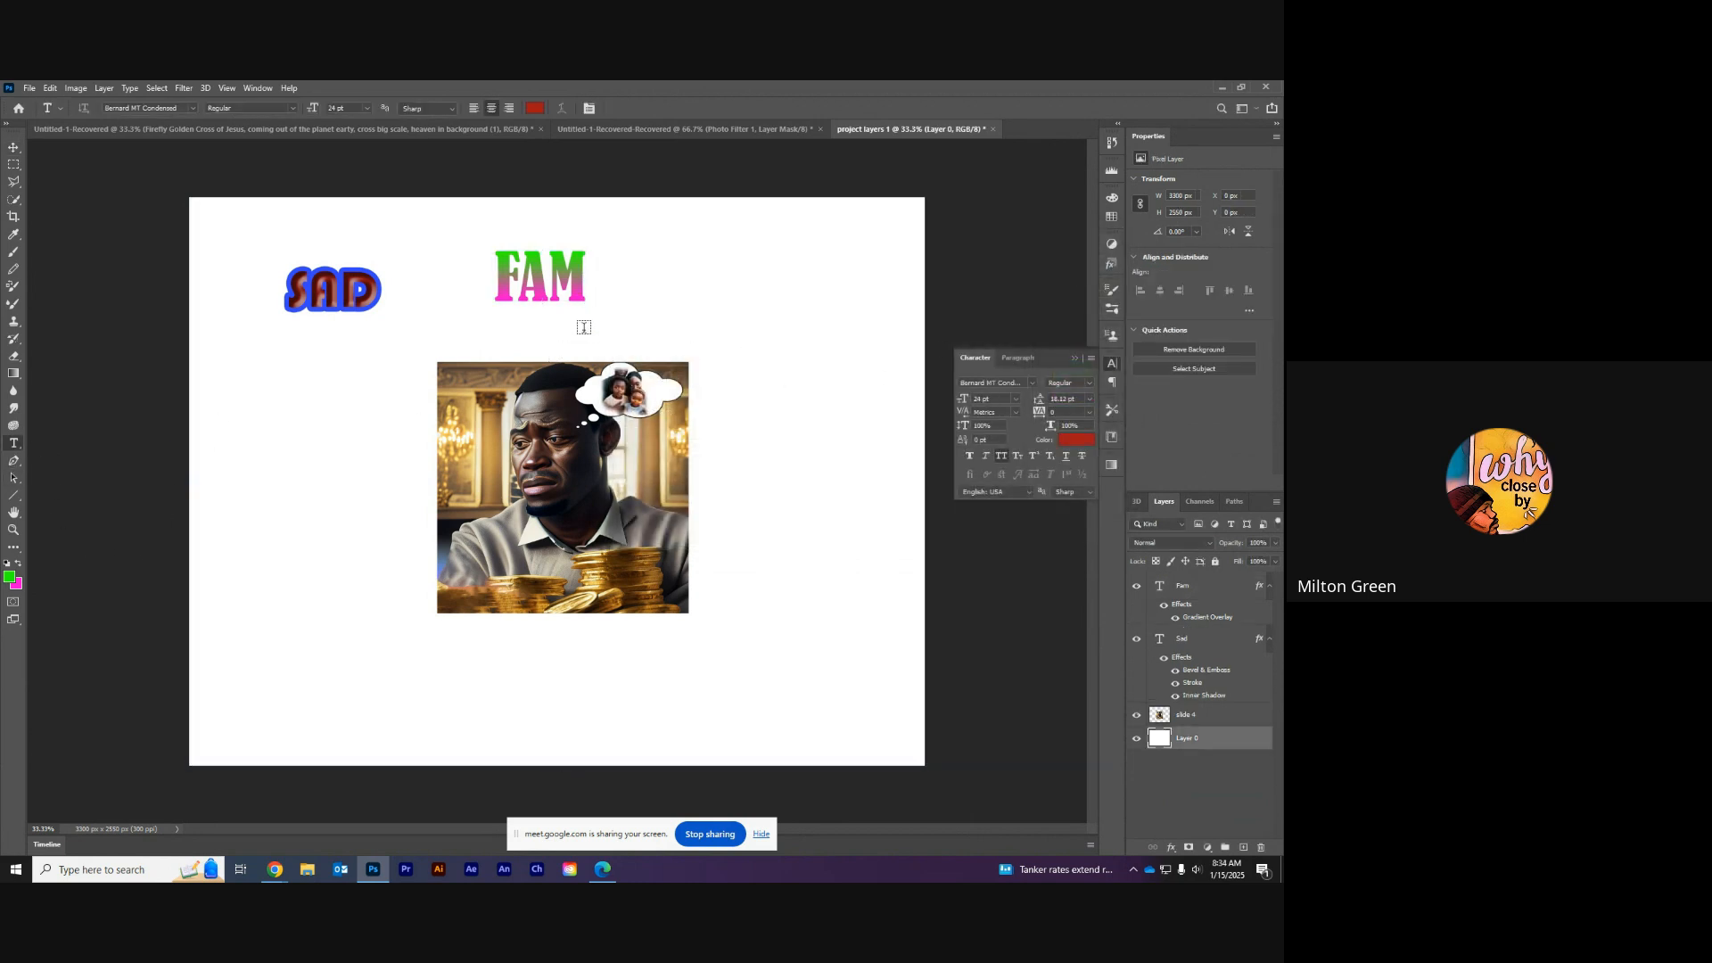
pyautogui.click(678, 286)
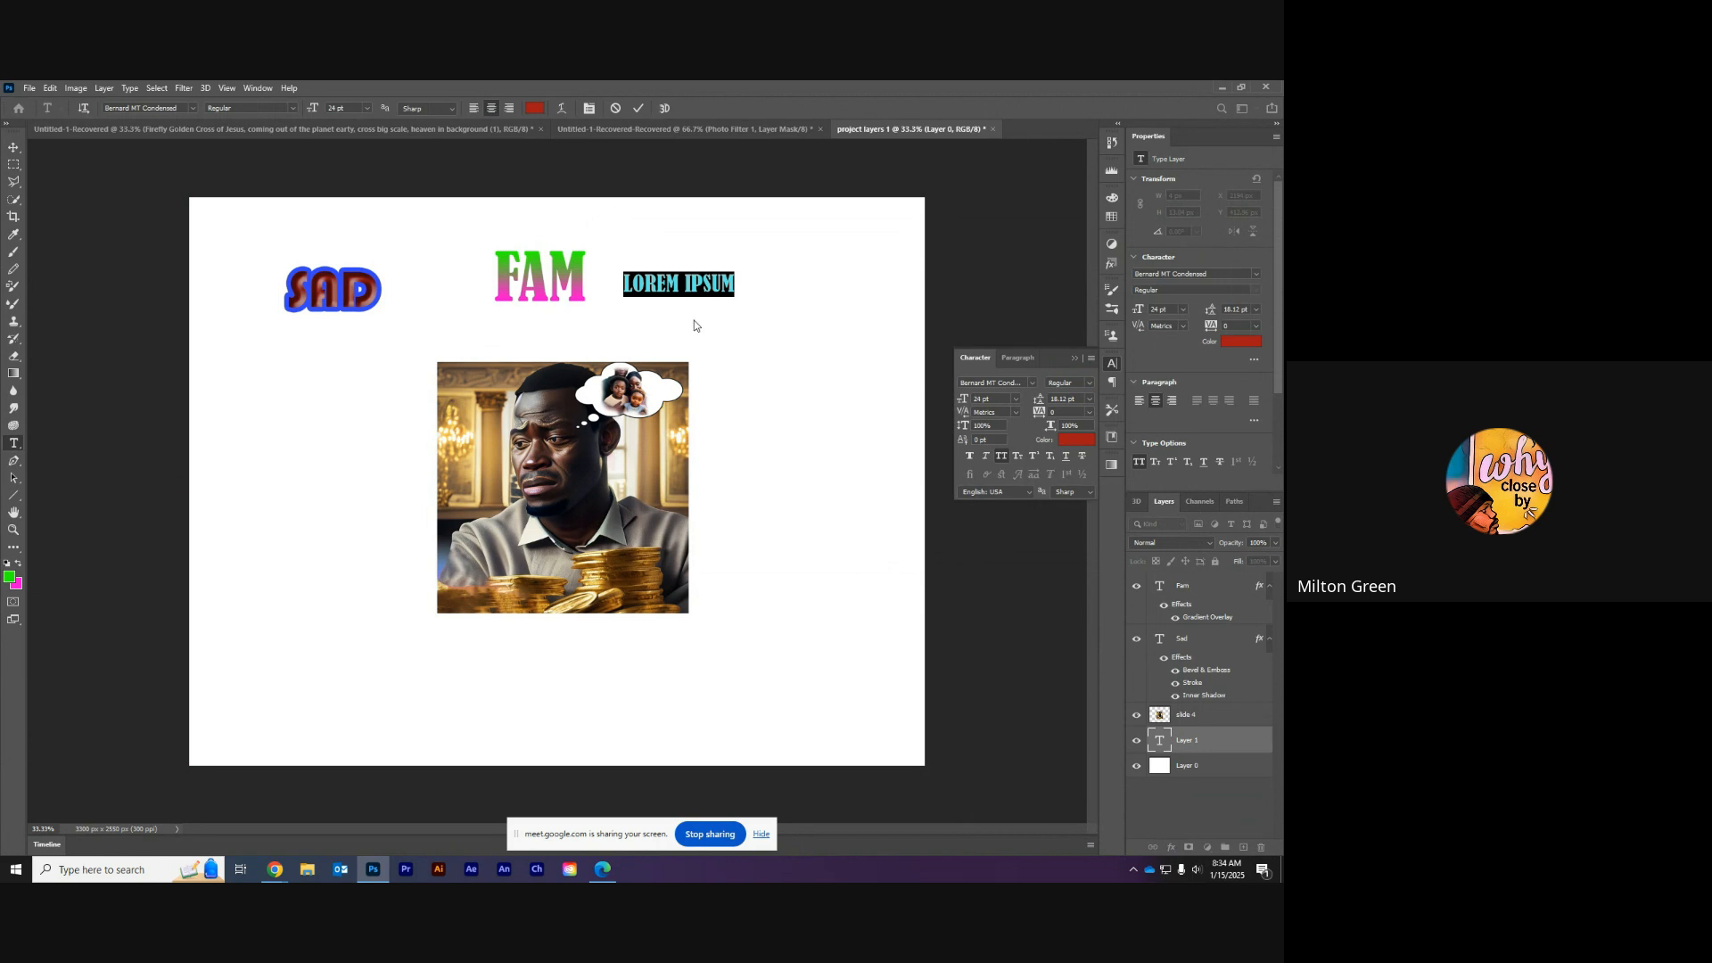
pyautogui.write('MONEY')
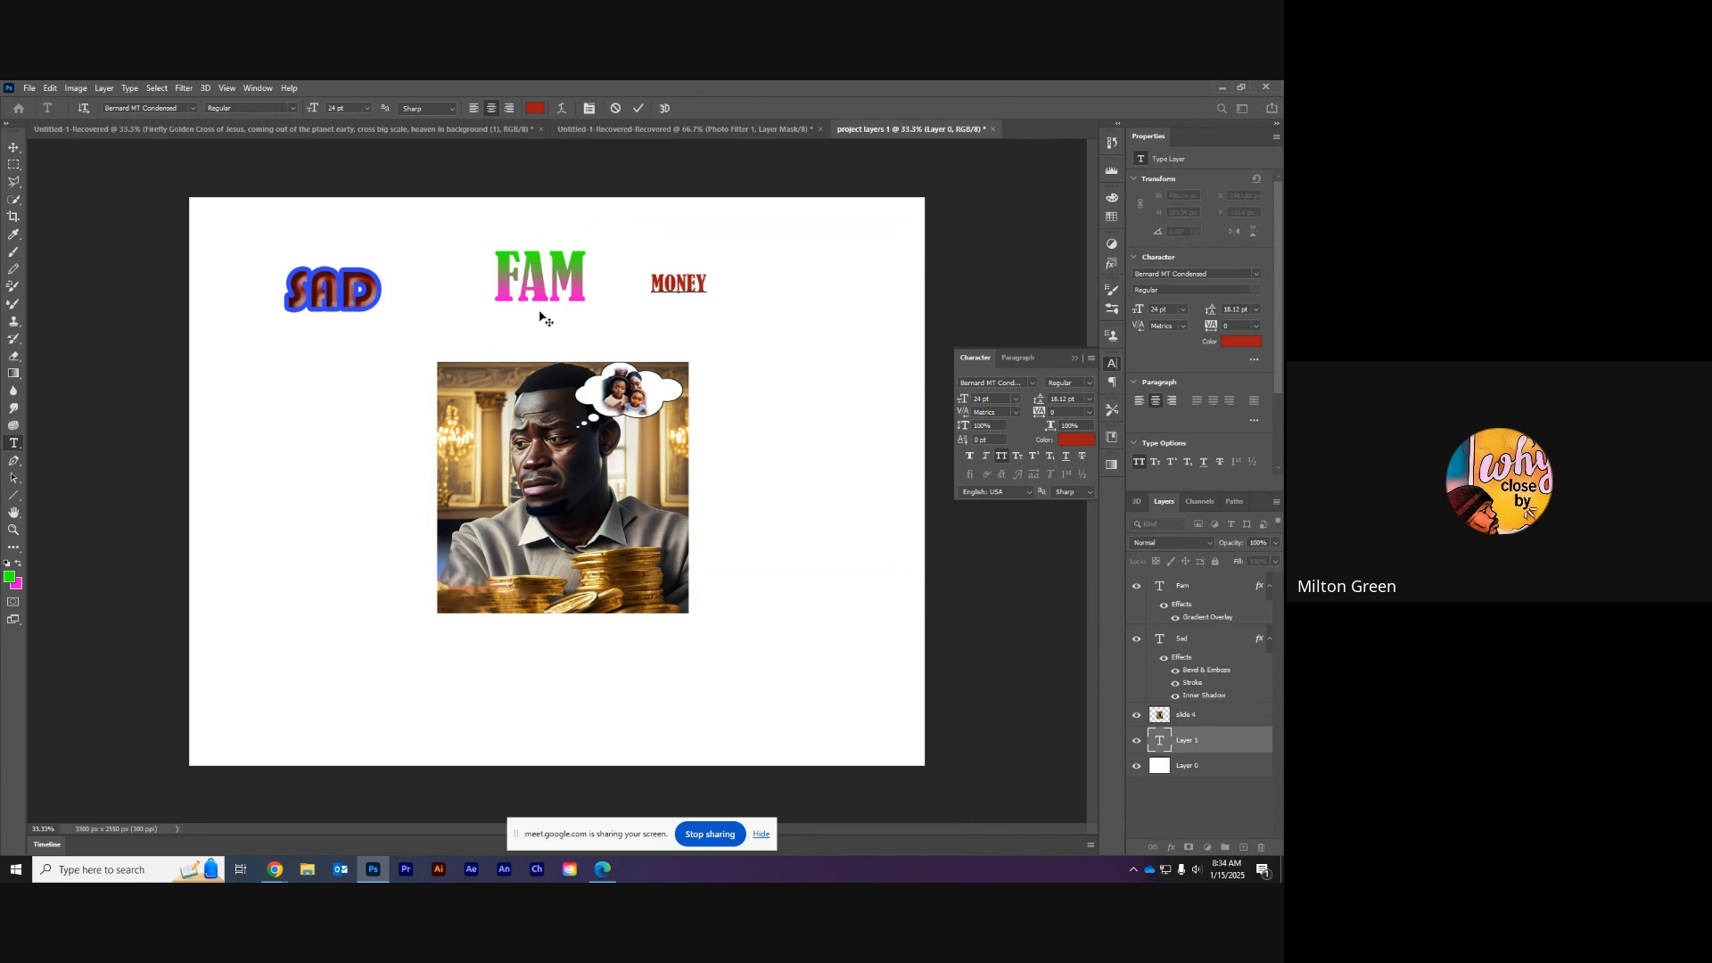
pyautogui.click(13, 147)
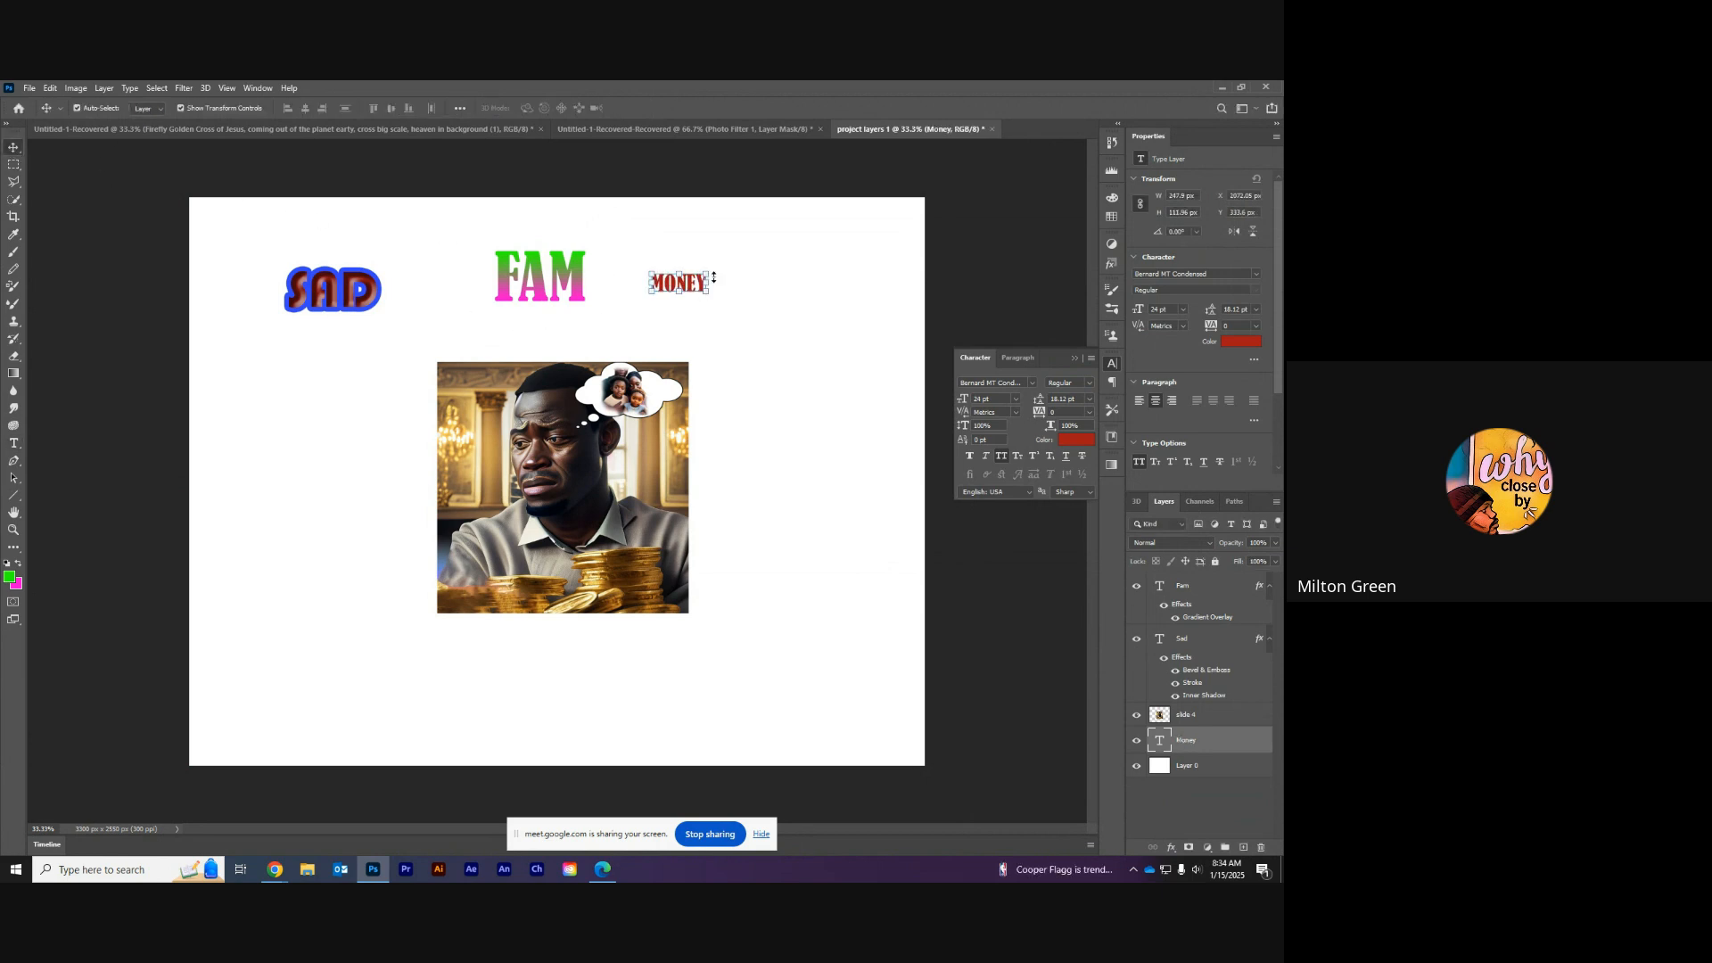
pyautogui.moveTo(707, 290); pyautogui.dragTo(782, 330)
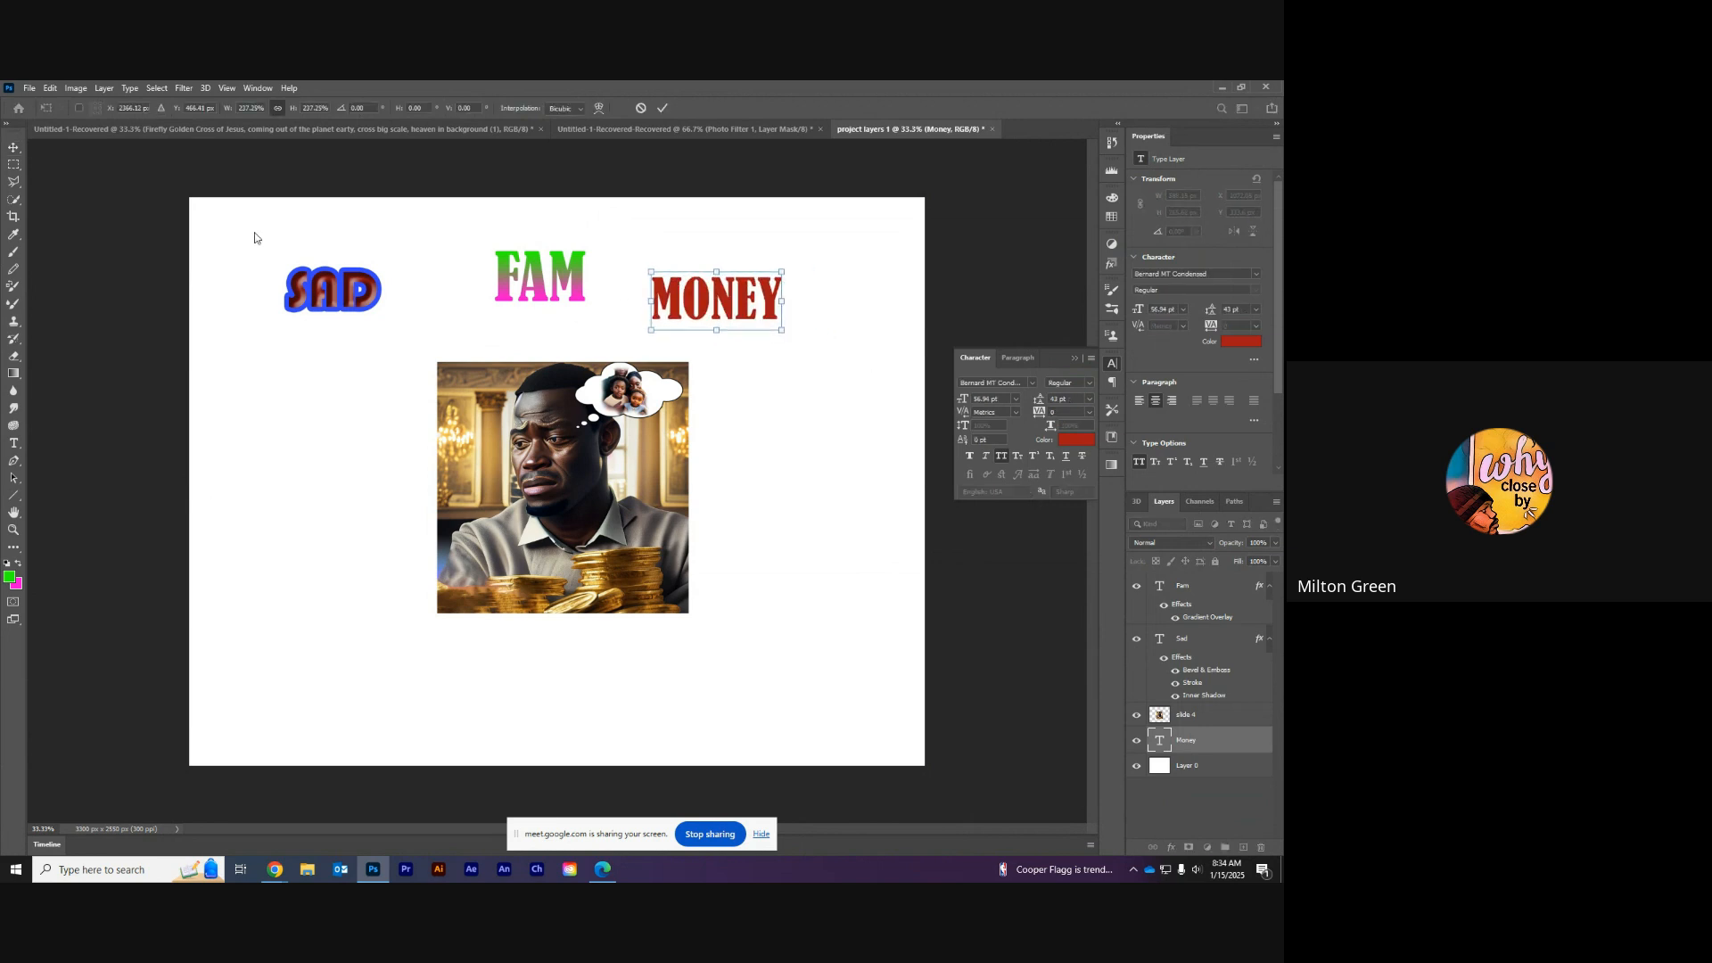
# Step: Change the font of the MONEY text to Candara
pyautogui.click(16, 444)
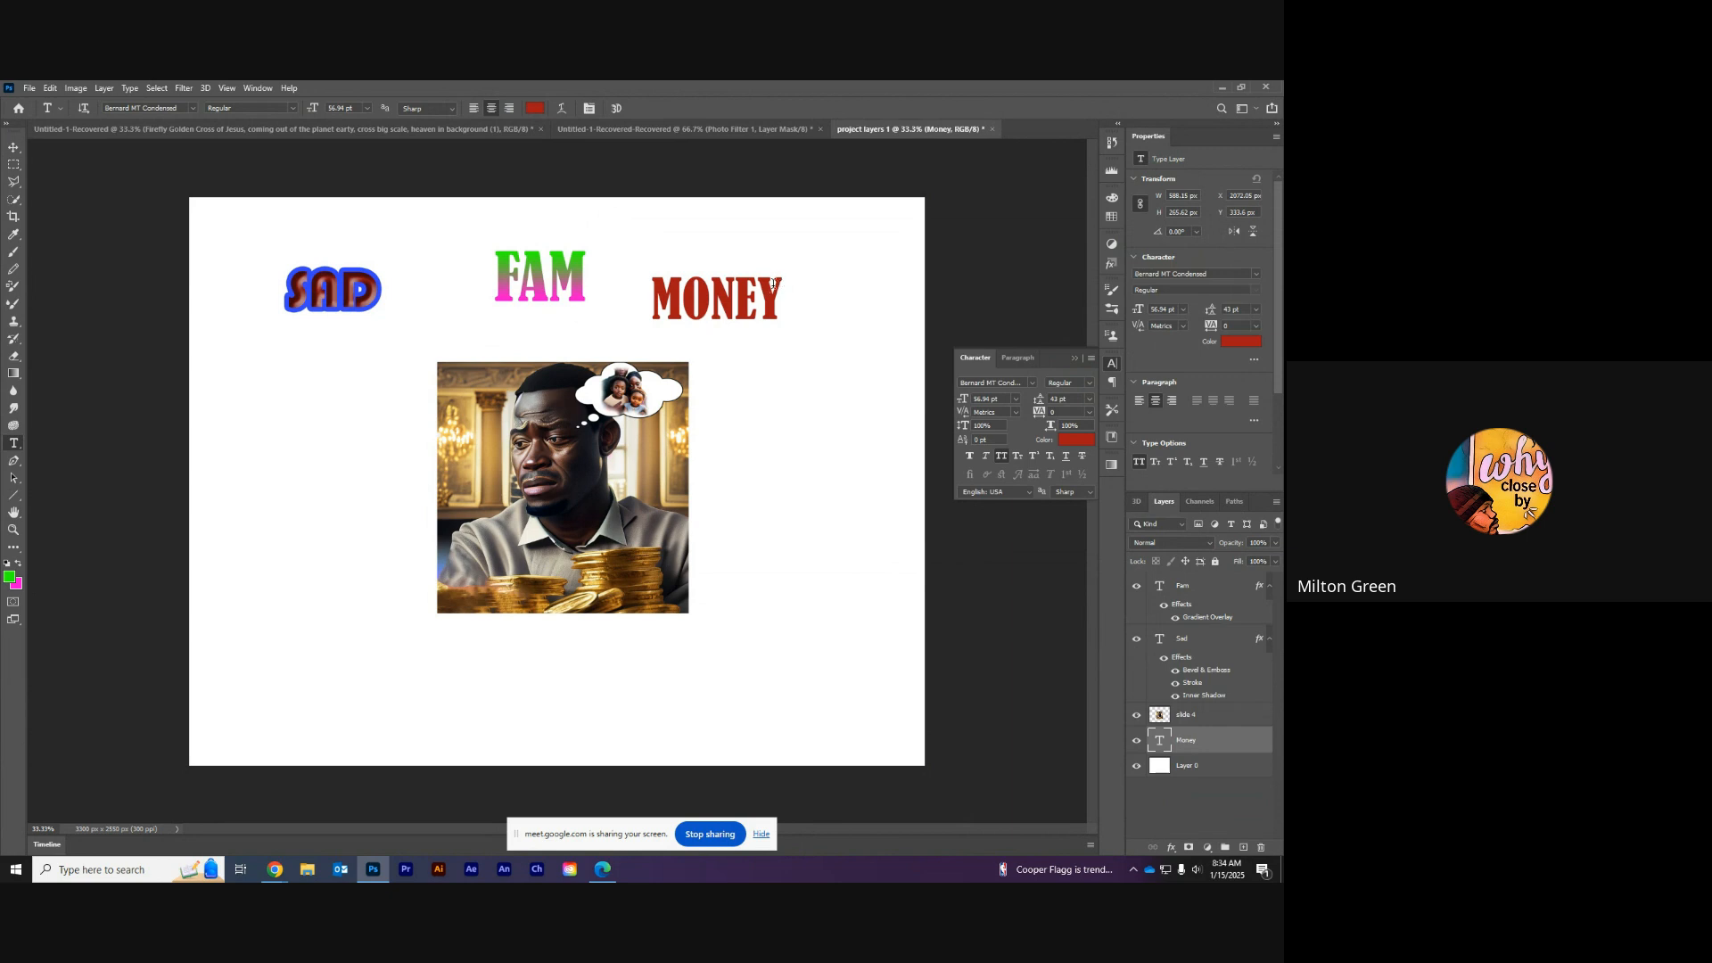
pyautogui.moveTo(772, 283); pyautogui.dragTo(651, 302)
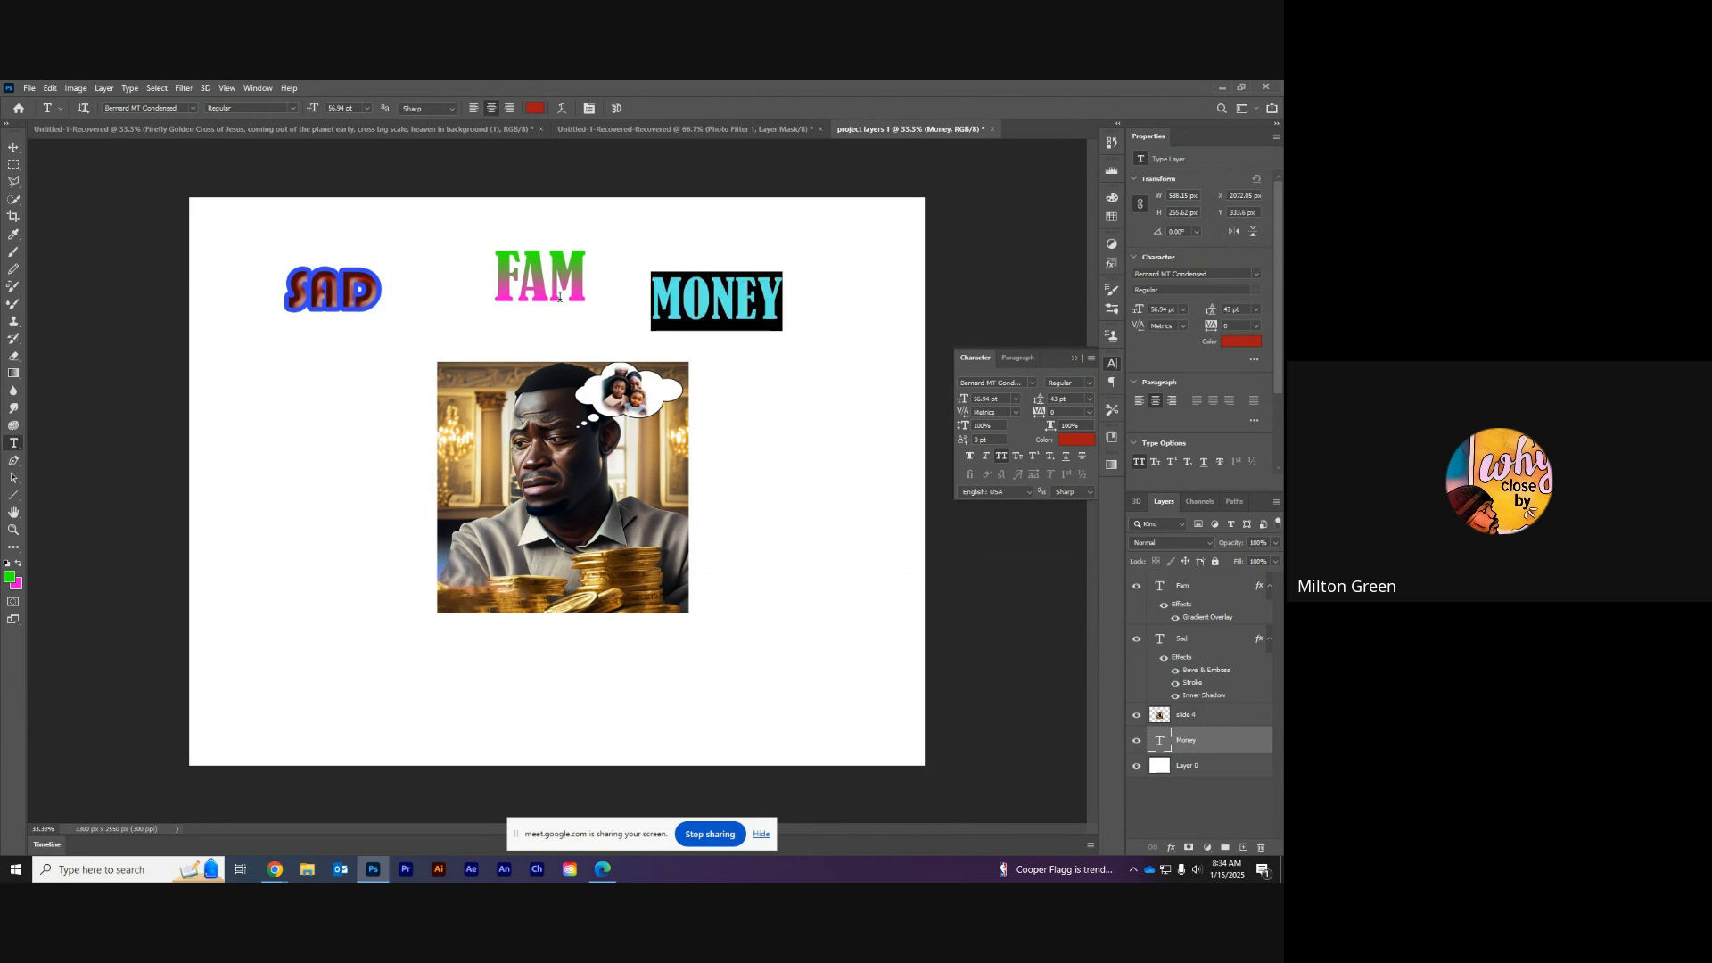
pyautogui.click(1032, 383)
pyautogui.scroll(-3, 1120, 714)
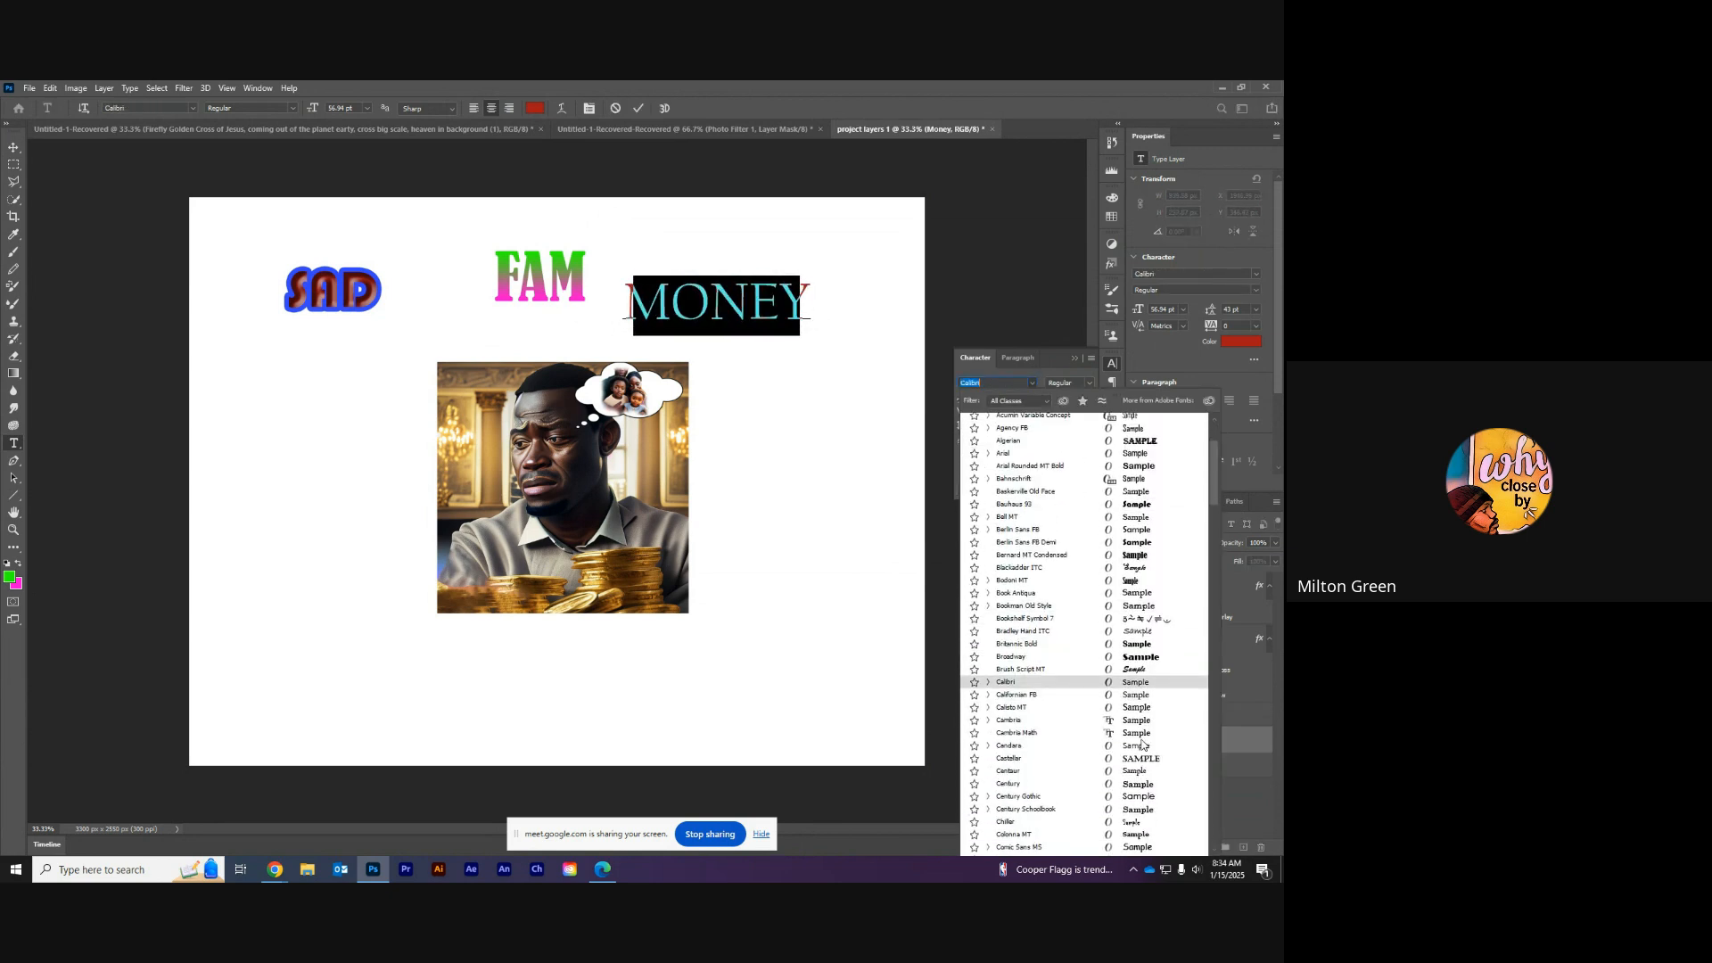
pyautogui.scroll(-3, 1133, 726)
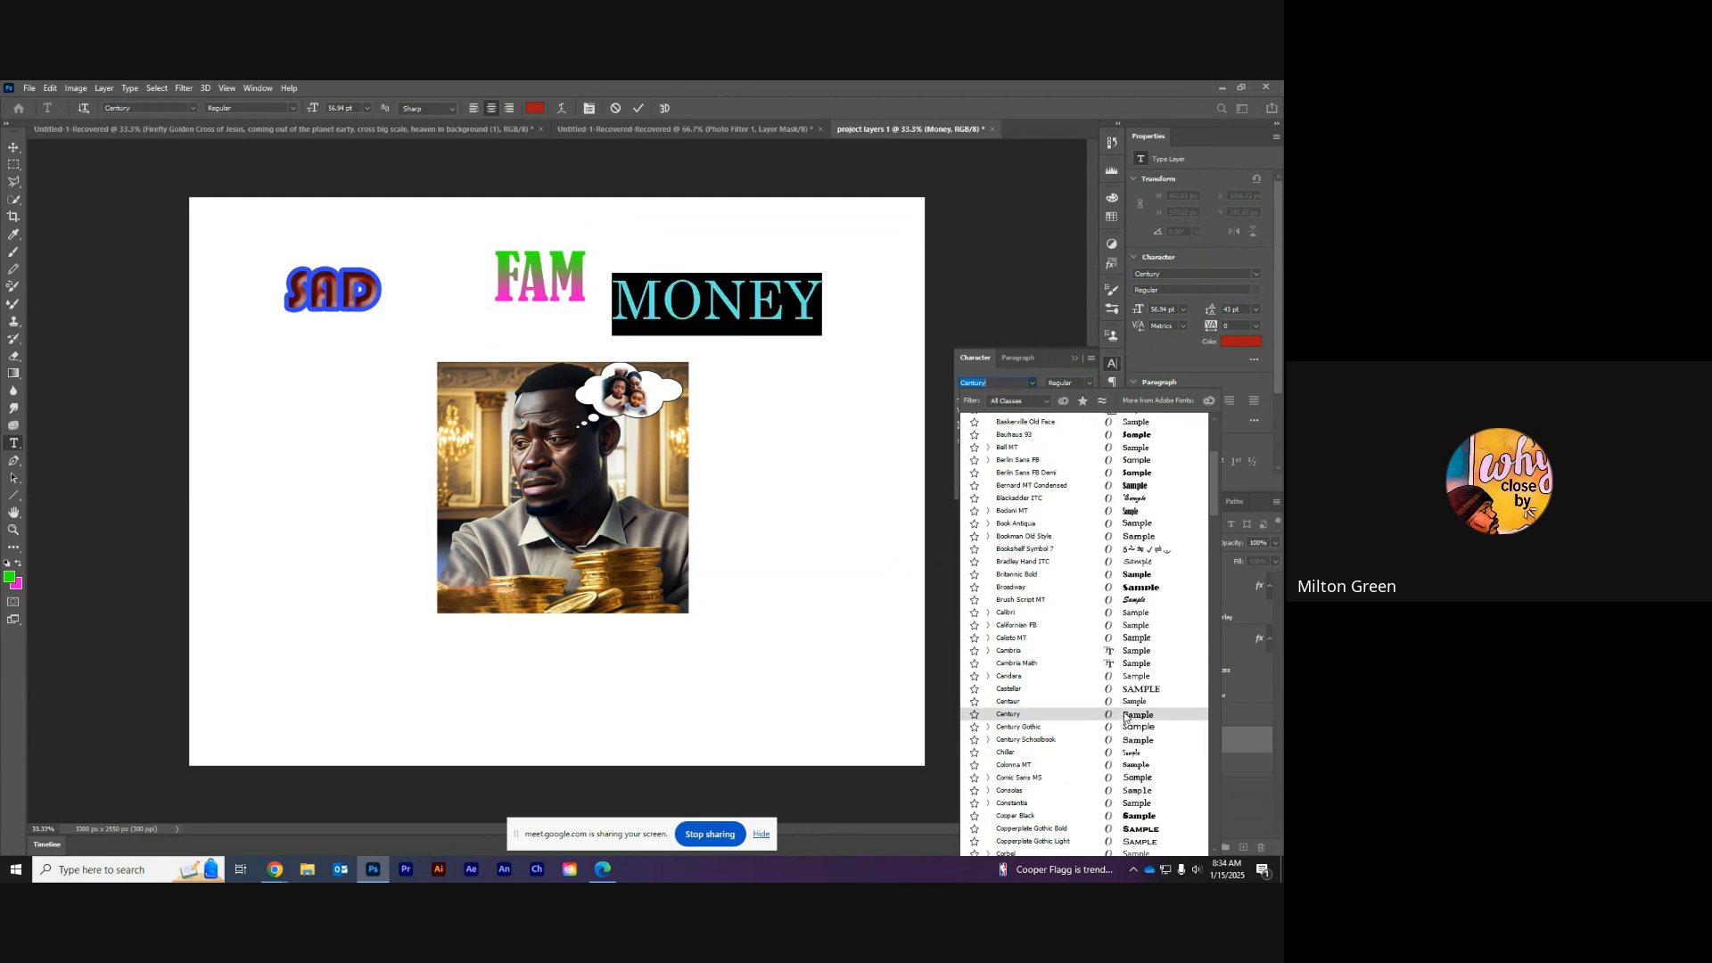
pyautogui.scroll(2, 1125, 716)
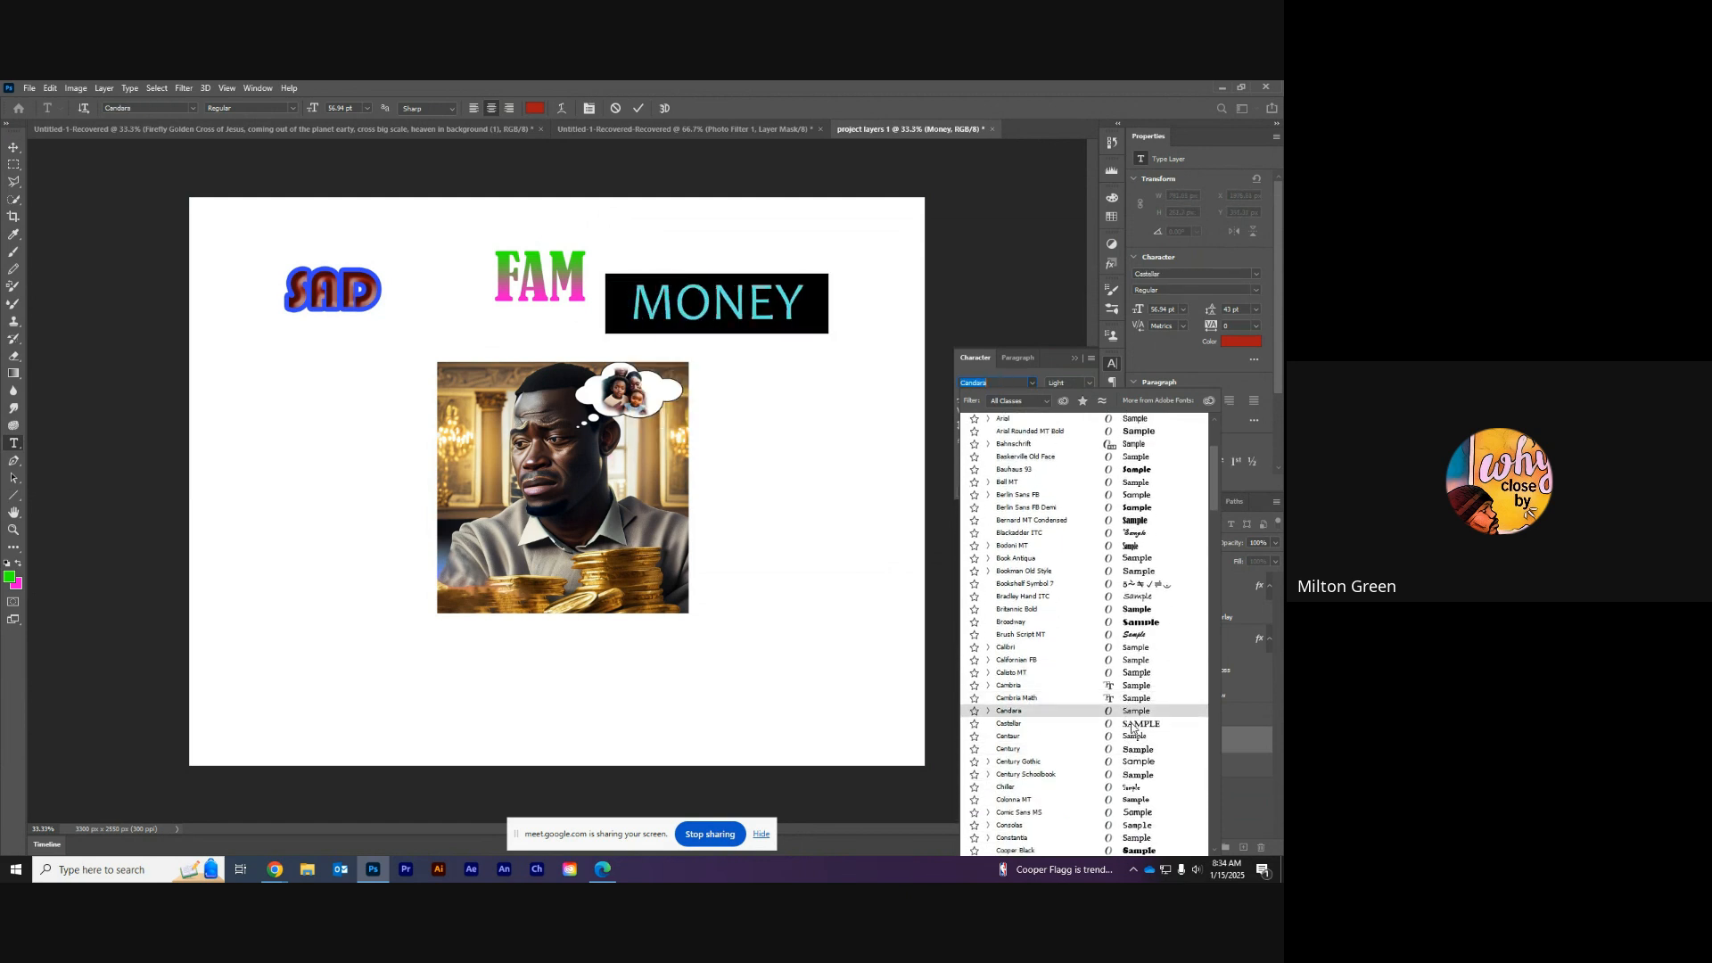
pyautogui.click(1133, 711)
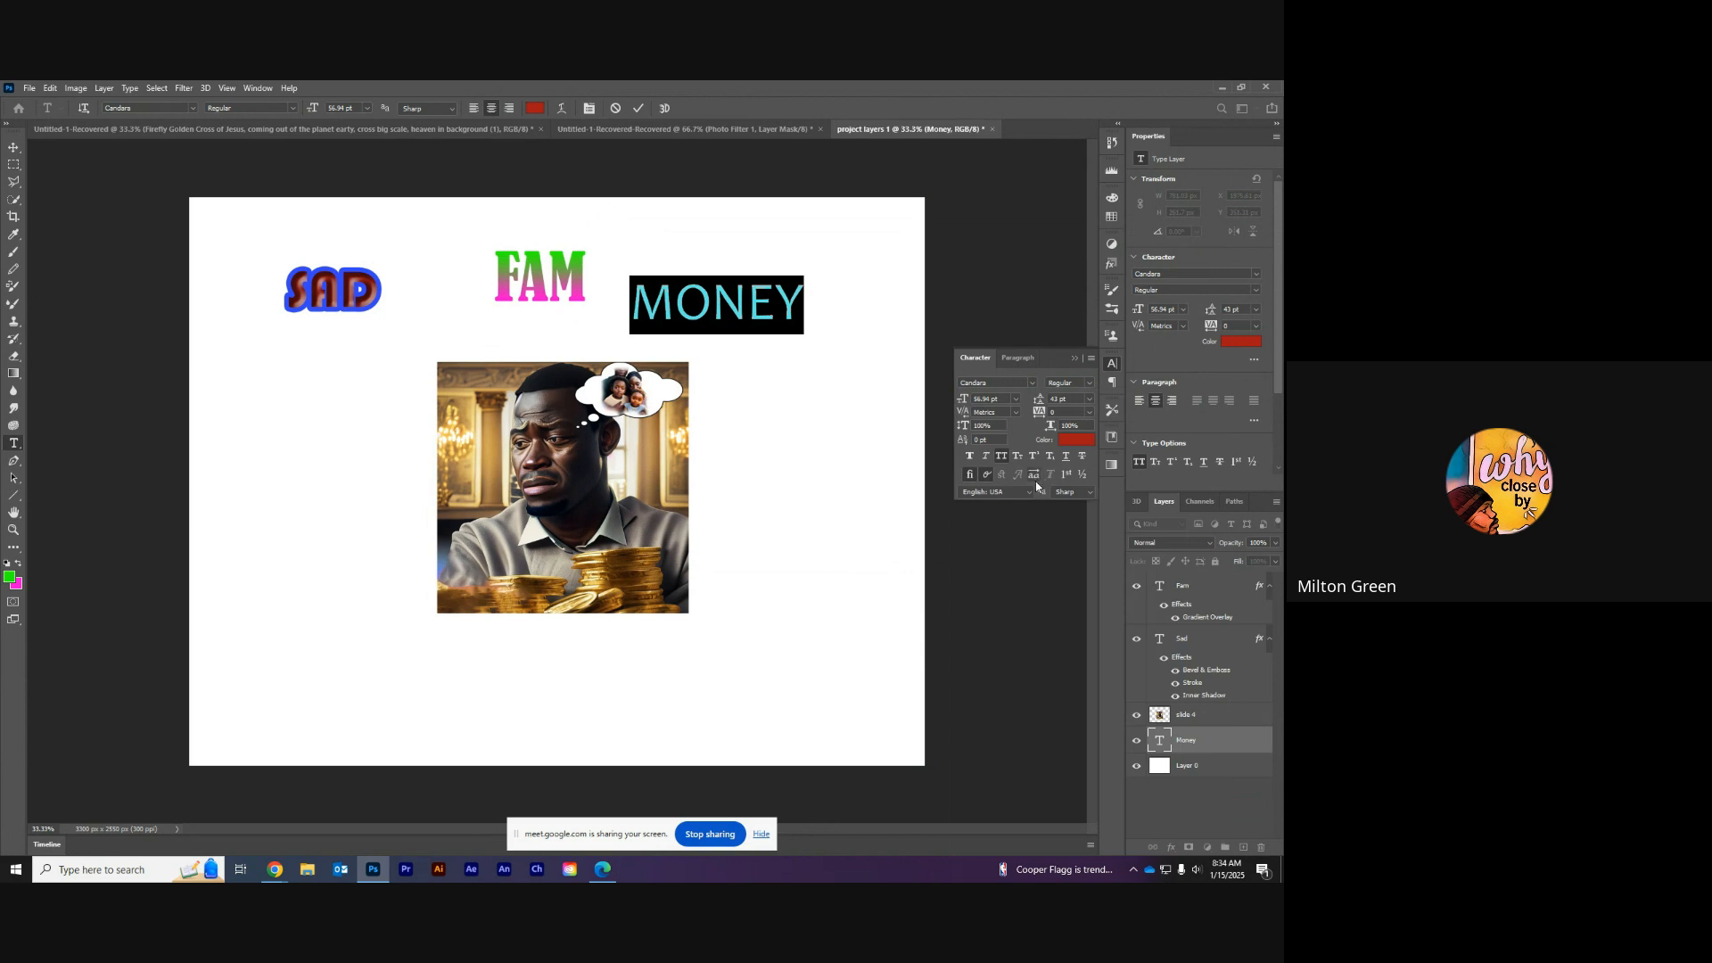
# Step: Set the color of the MONEY text to dark blue, 0f176b
pyautogui.click(1078, 441)
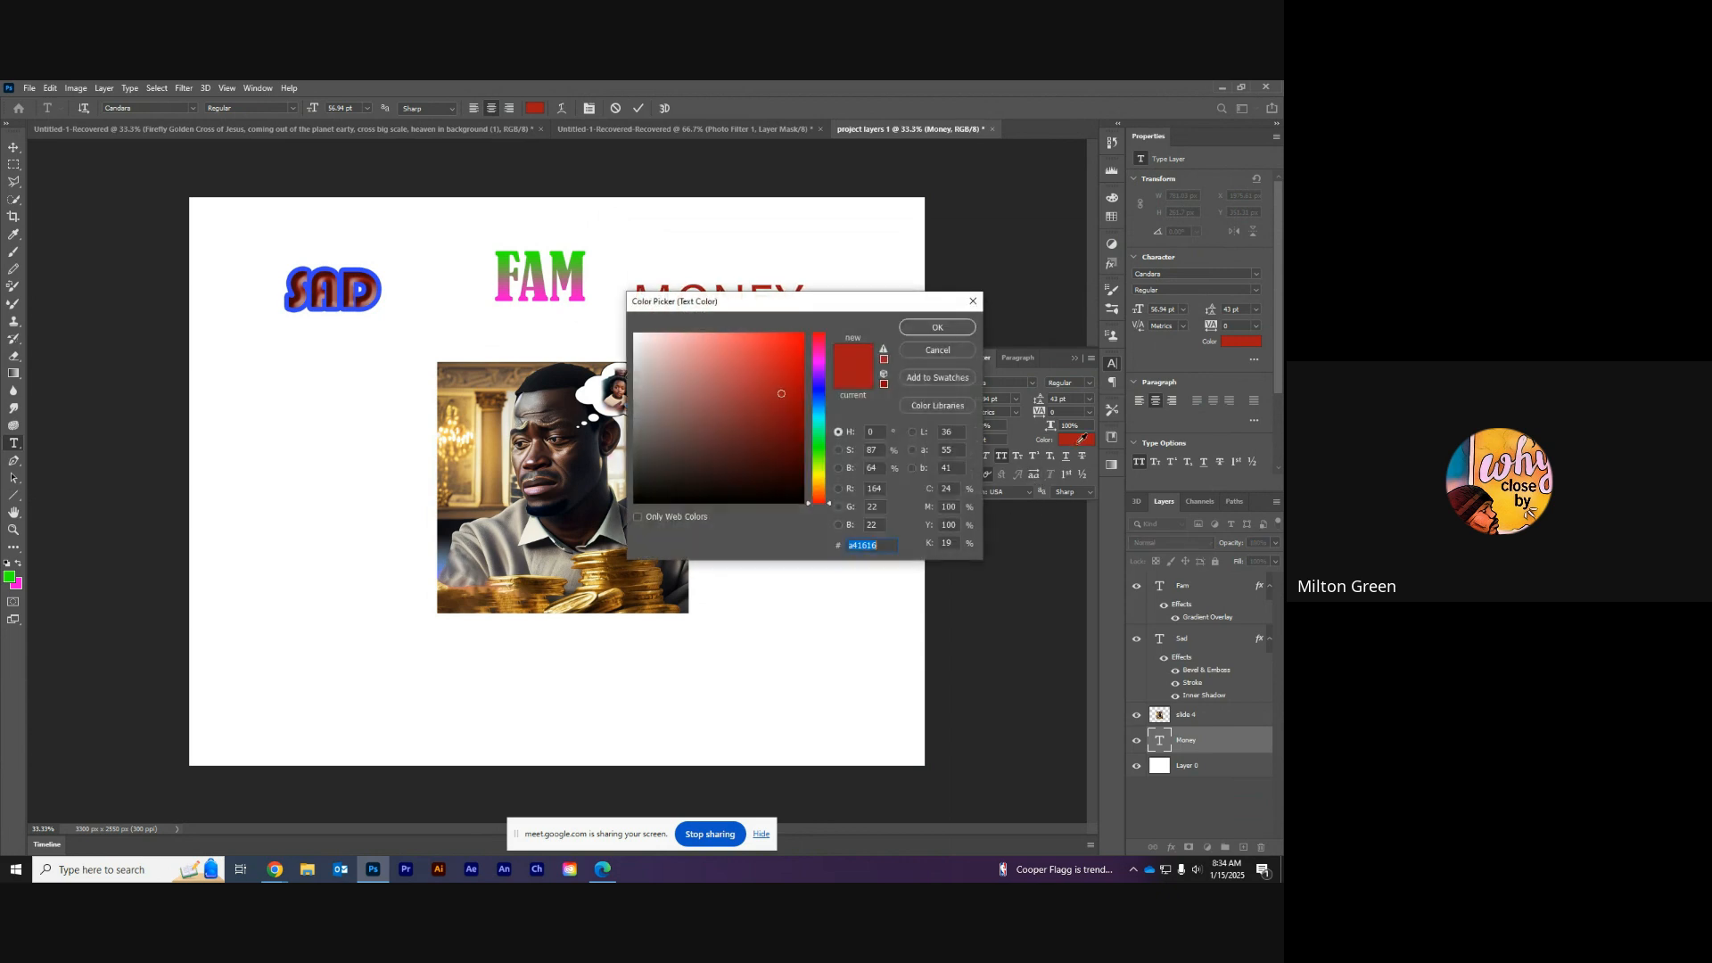
pyautogui.moveTo(817, 464); pyautogui.dragTo(817, 392)
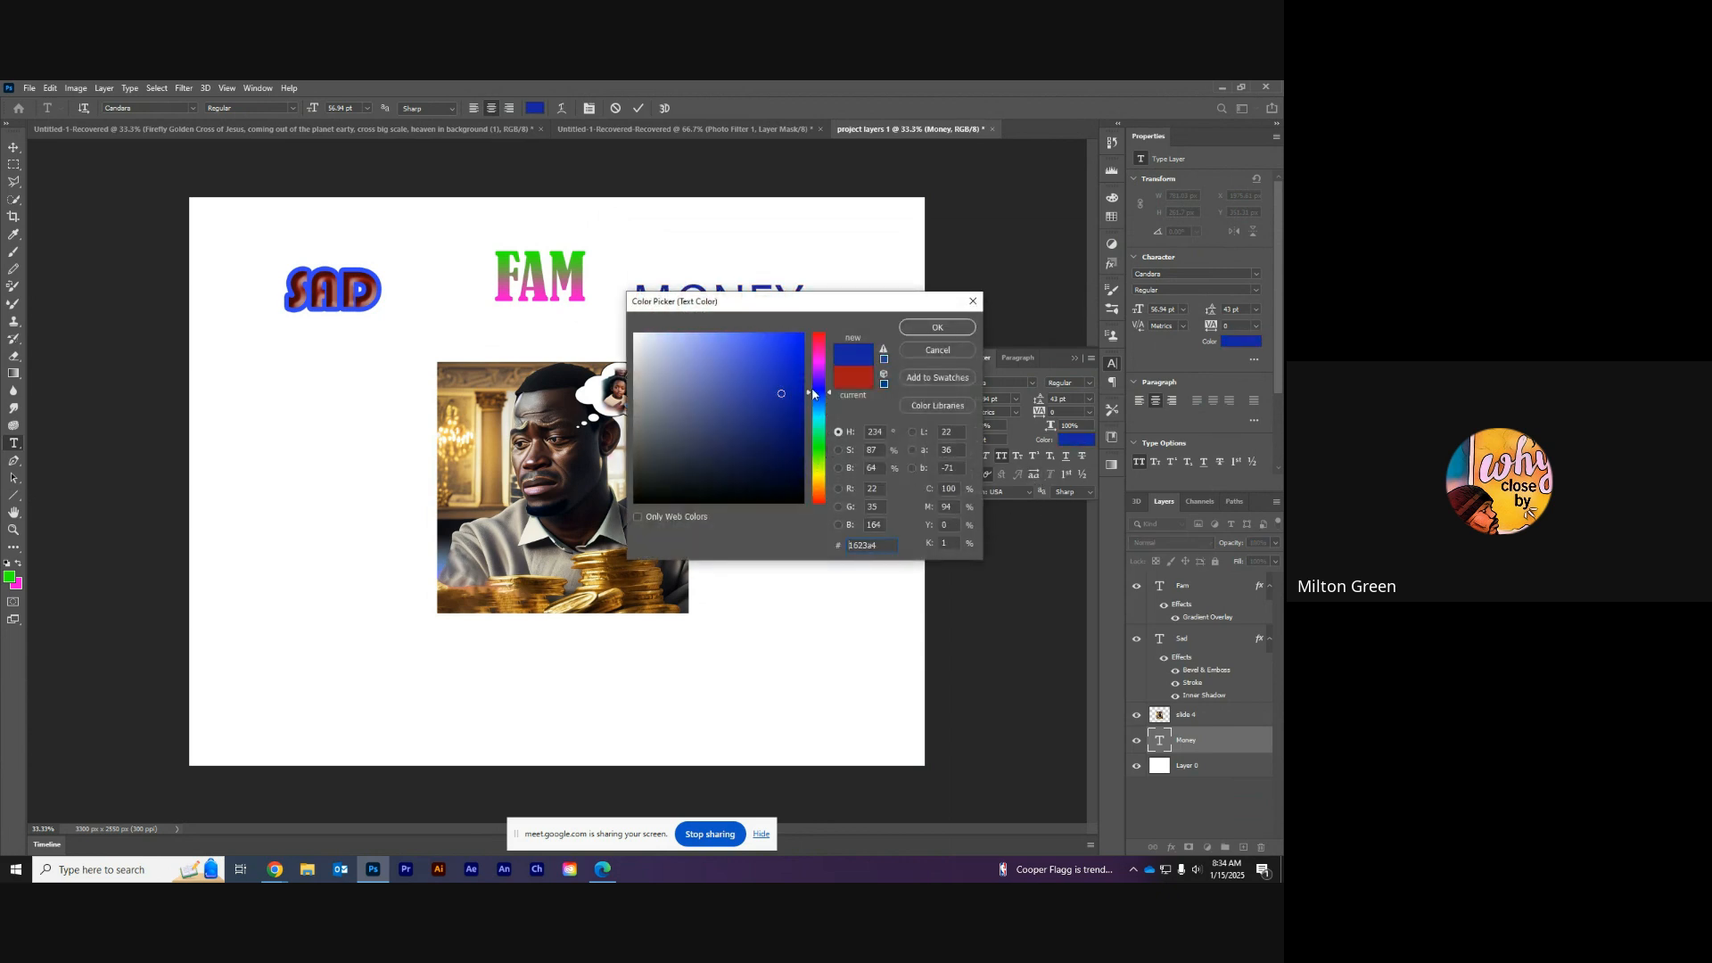
pyautogui.click(781, 433)
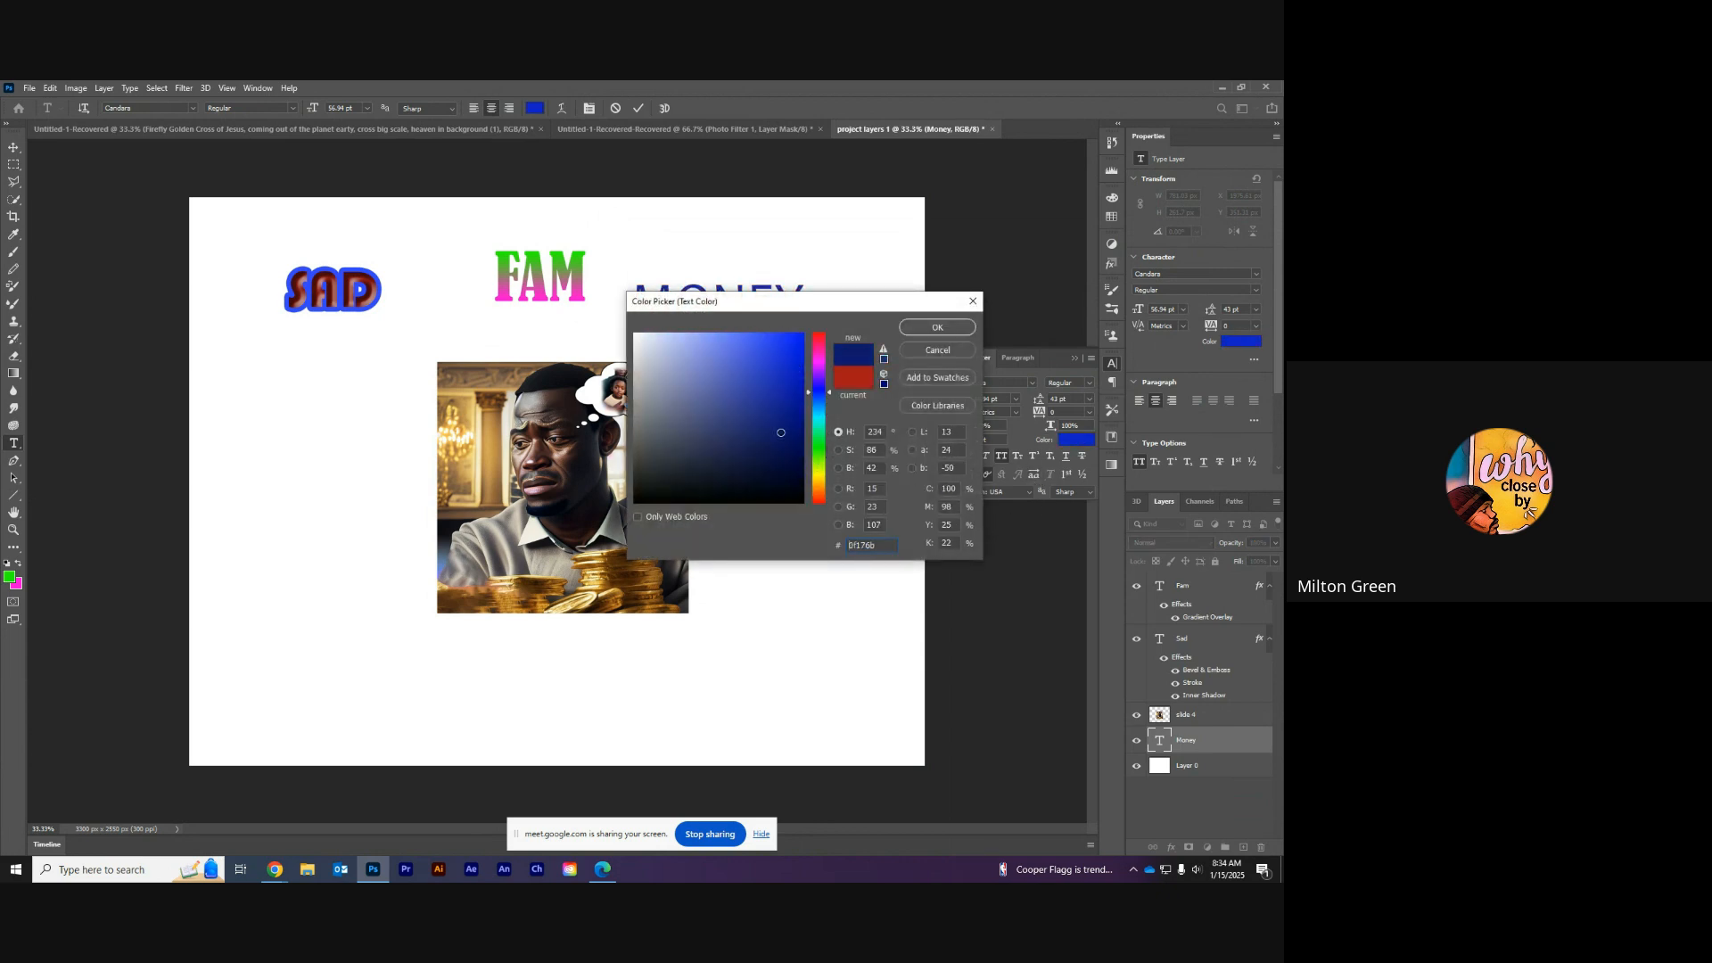
pyautogui.click(938, 328)
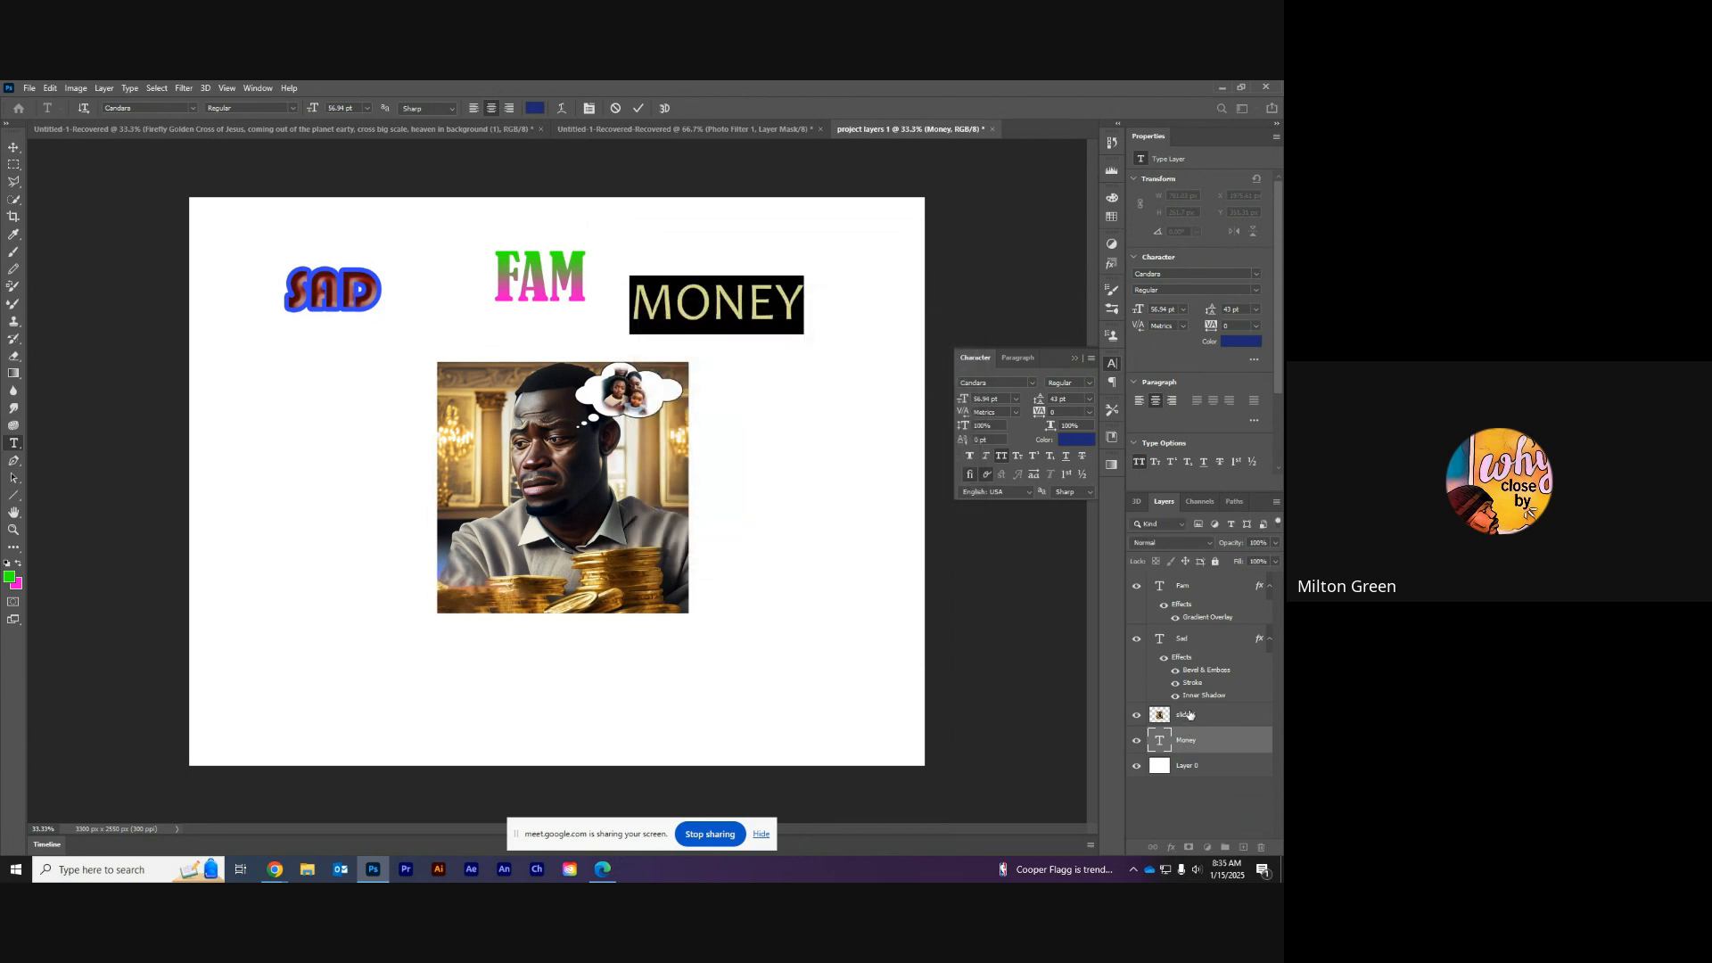
pyautogui.click(926, 589)
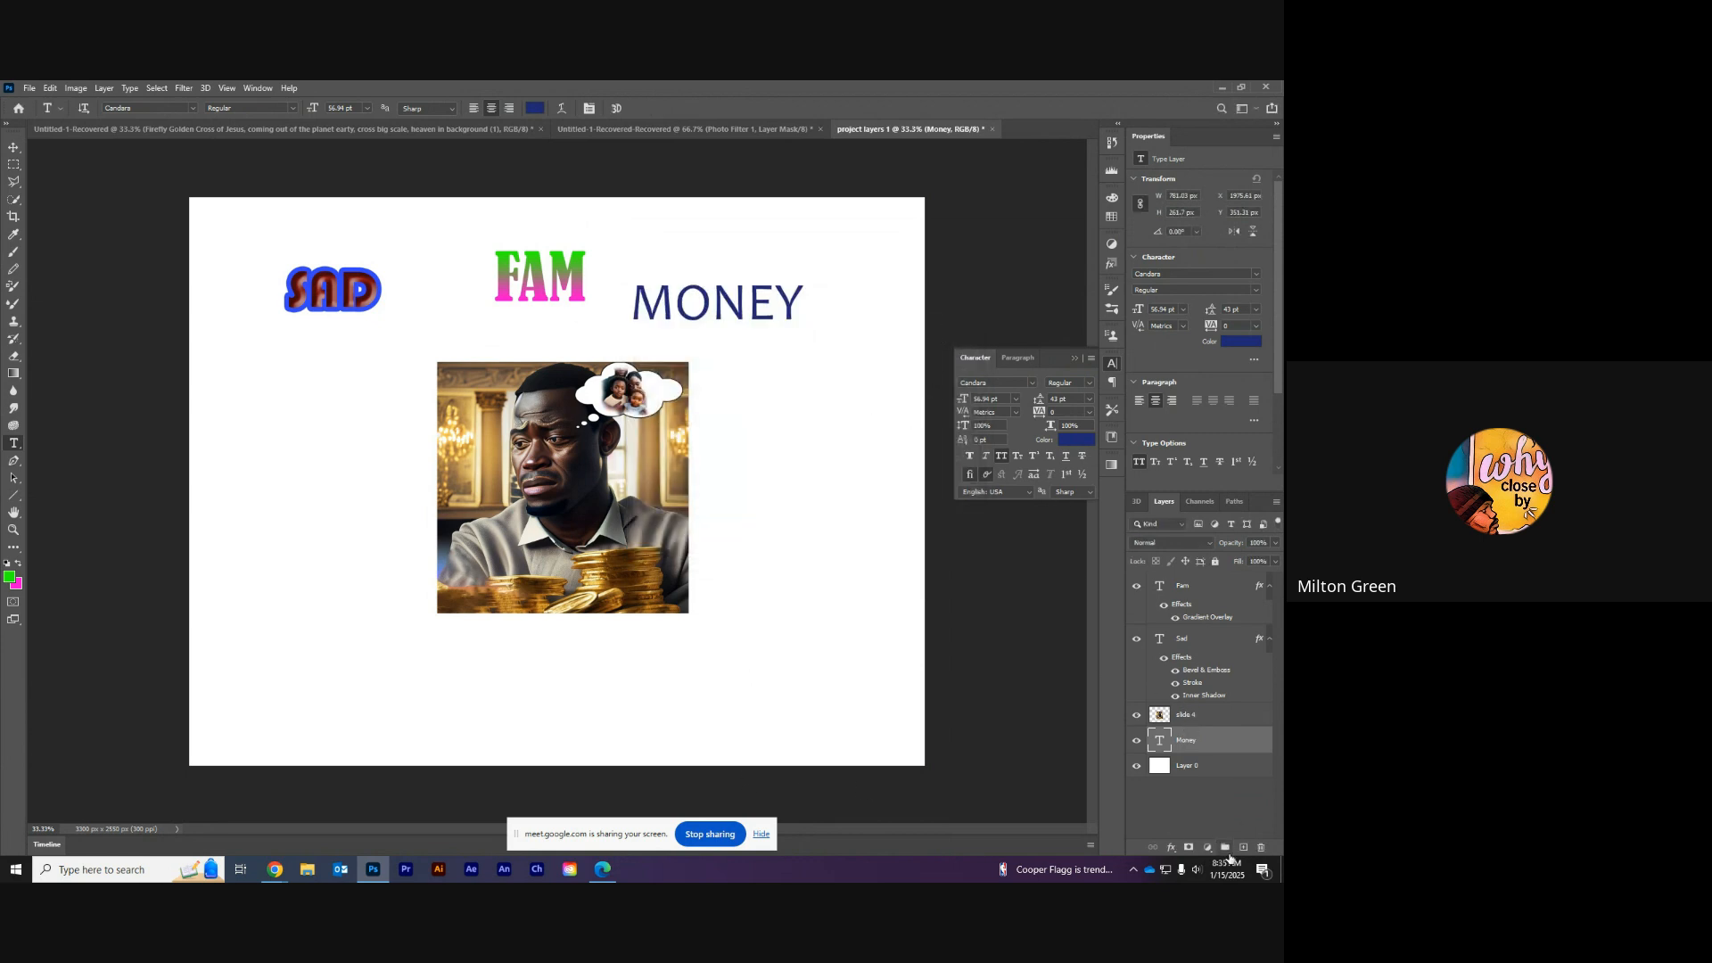
# Step: Add a Pattern Overlay to the MONEY text using the dark green pattern from the Grass set
pyautogui.click(1172, 848)
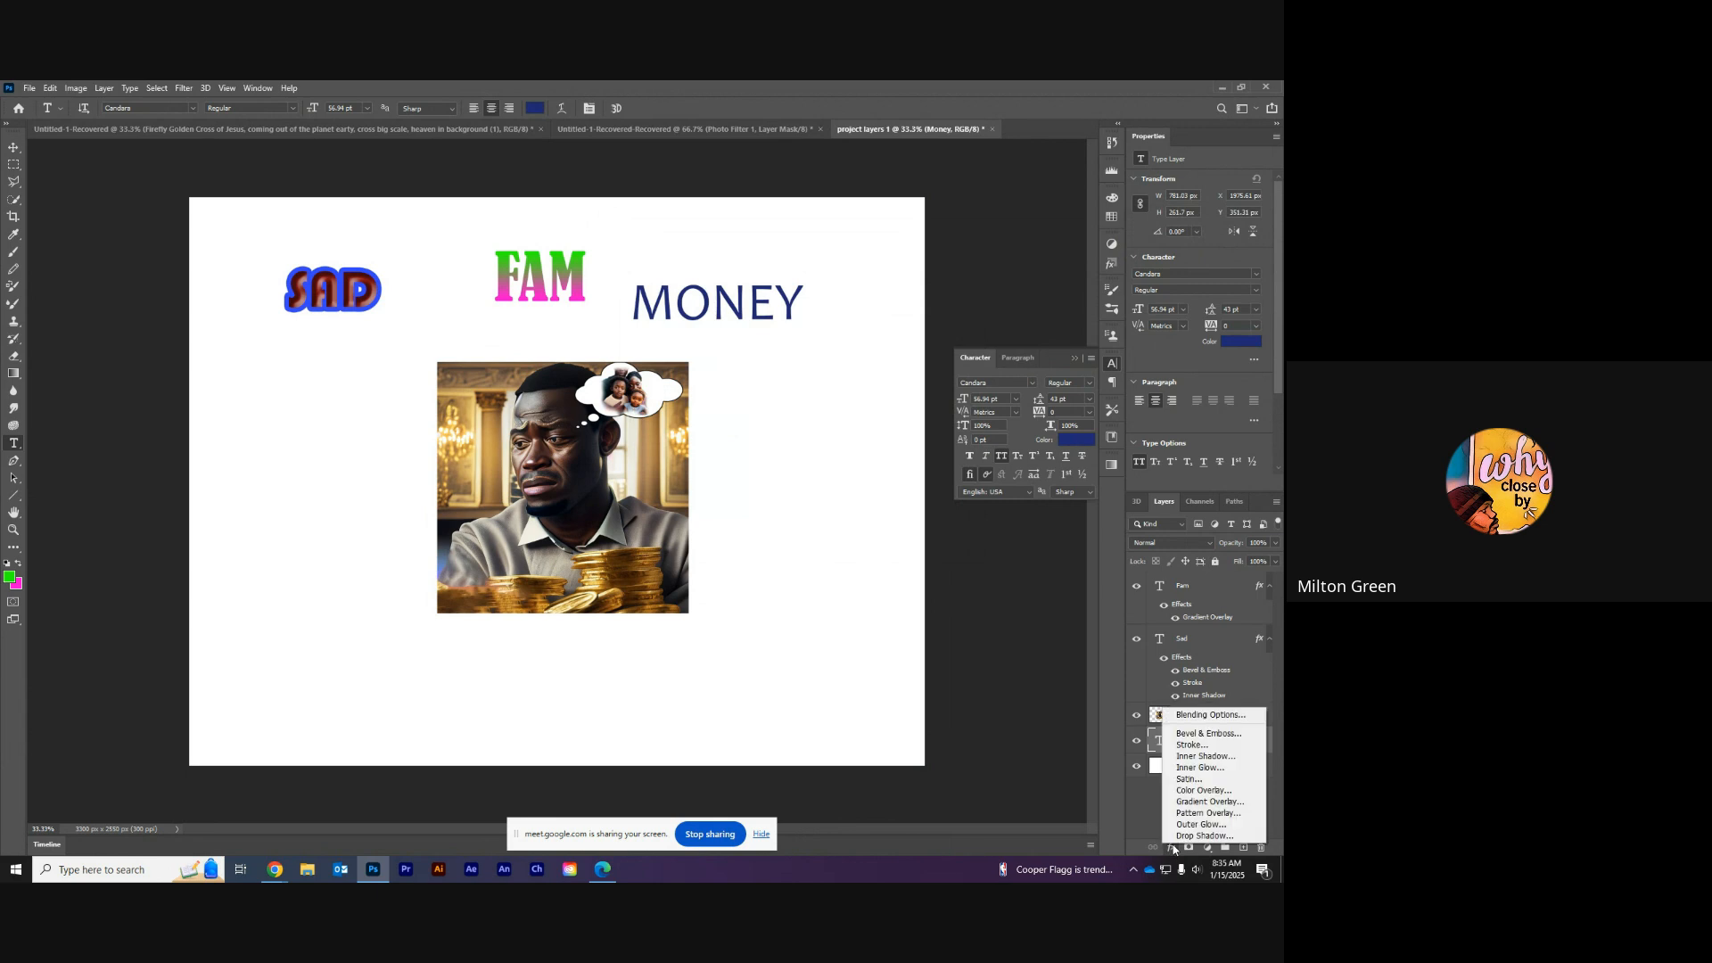
pyautogui.click(1208, 813)
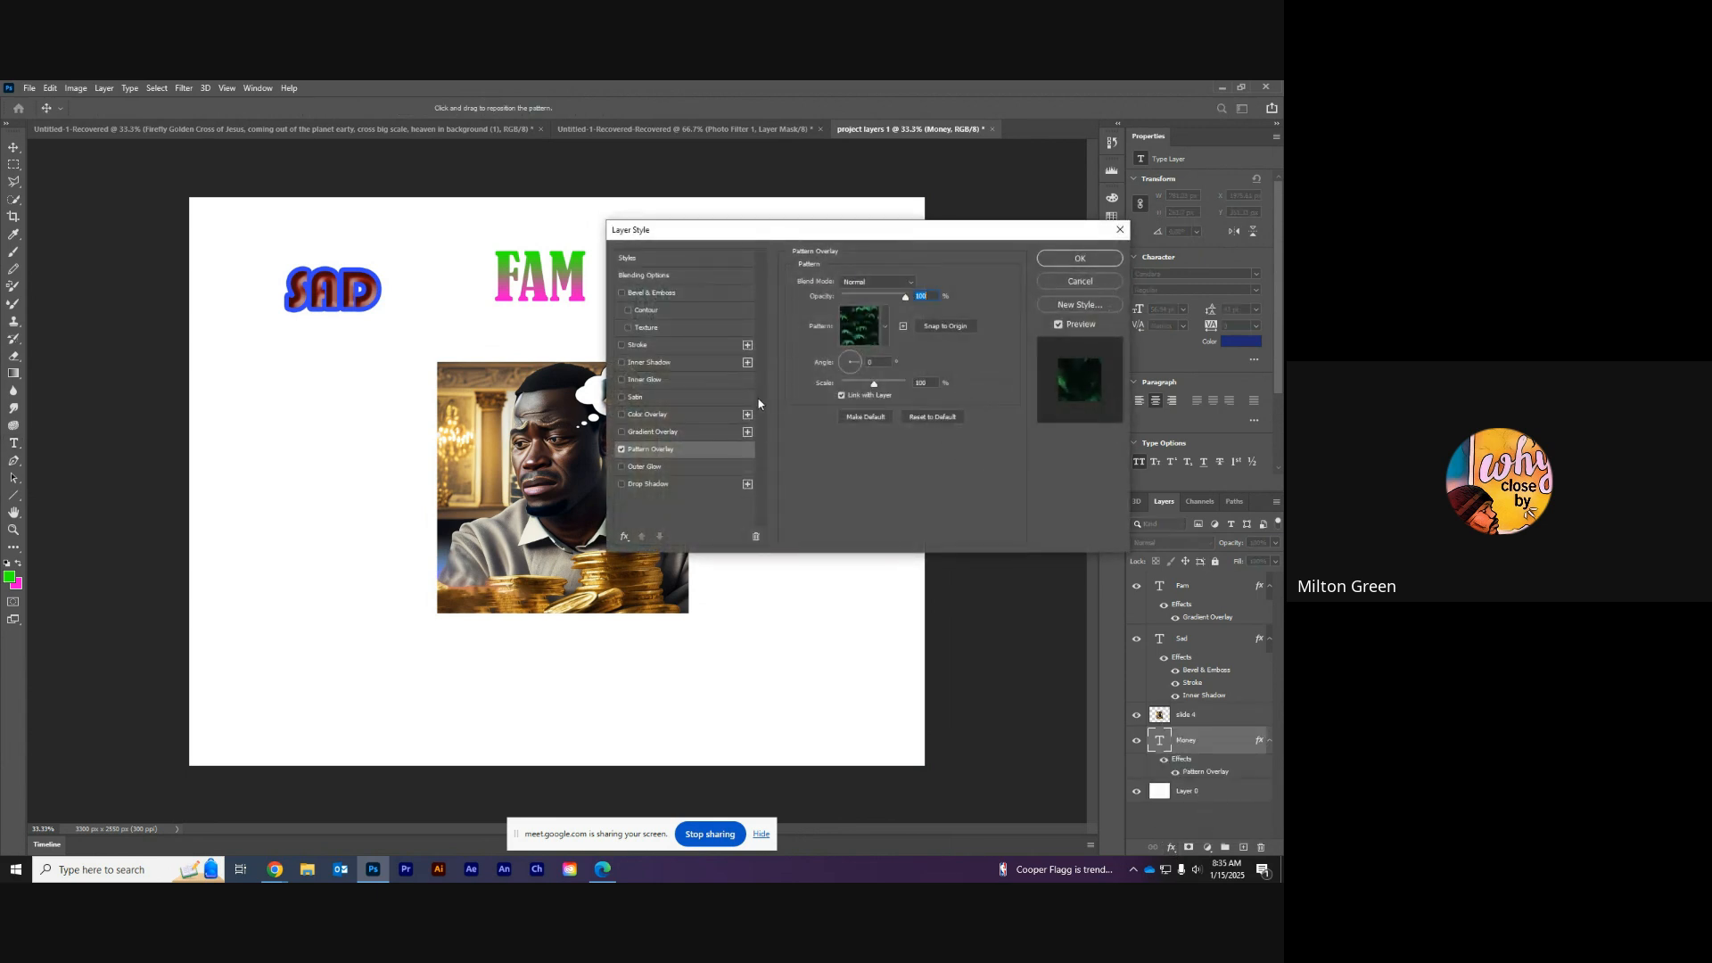
pyautogui.moveTo(759, 234); pyautogui.dragTo(911, 225)
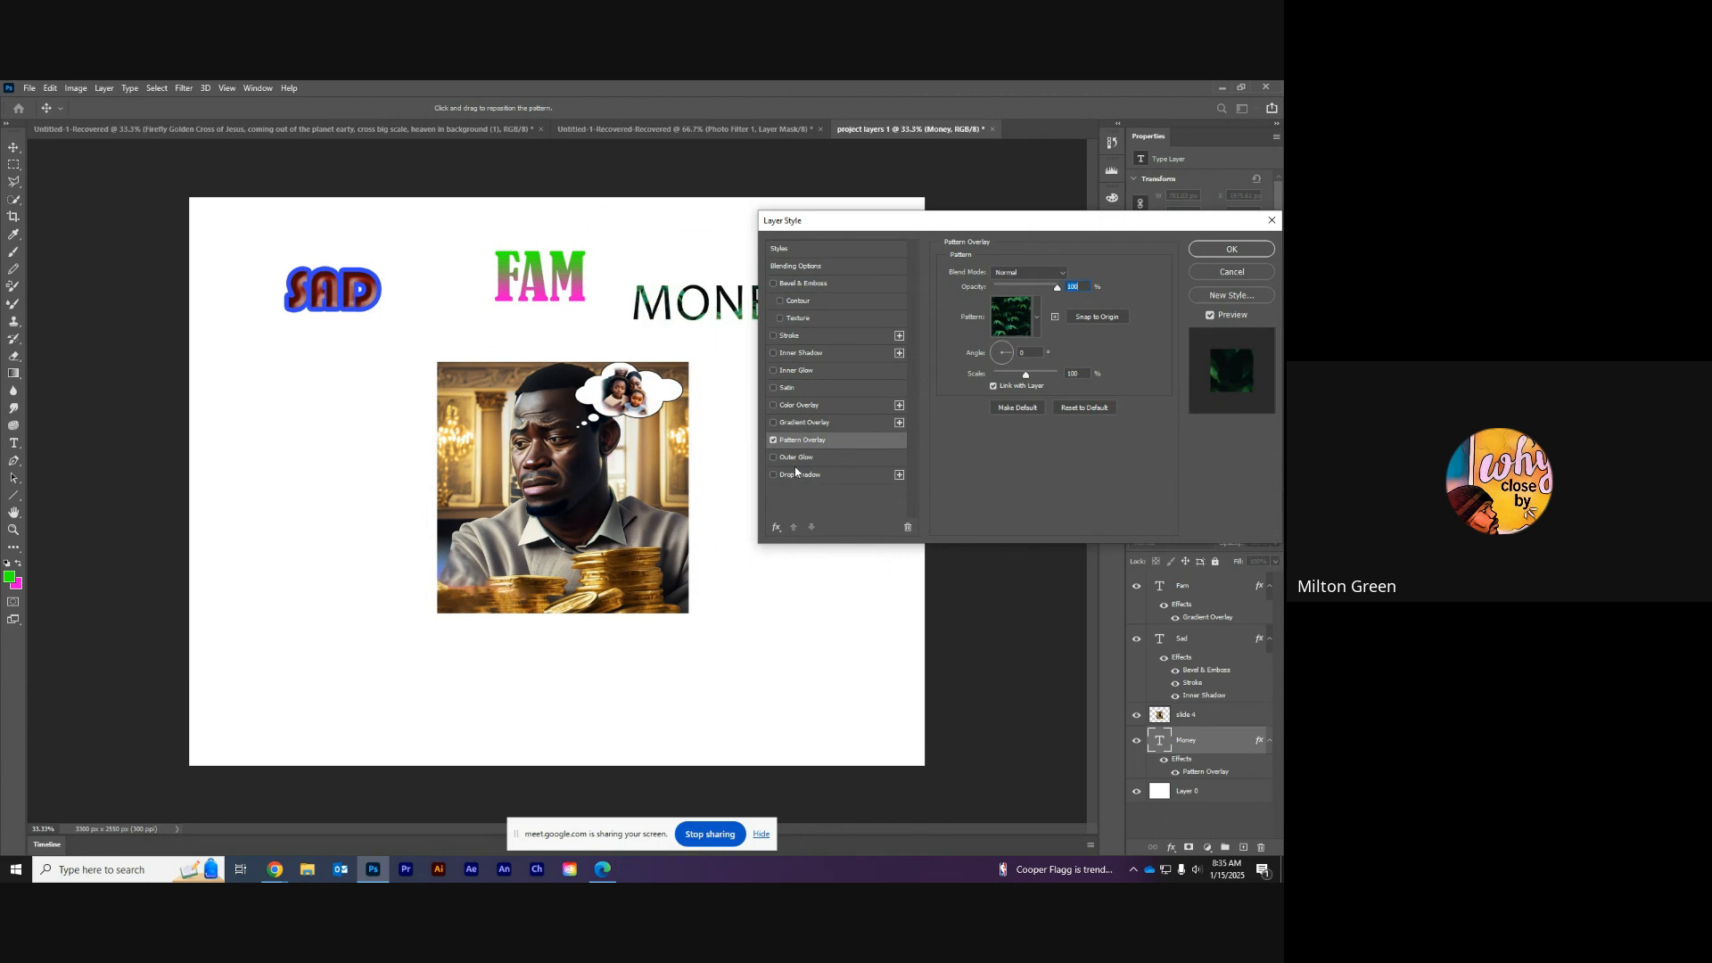
pyautogui.click(1036, 322)
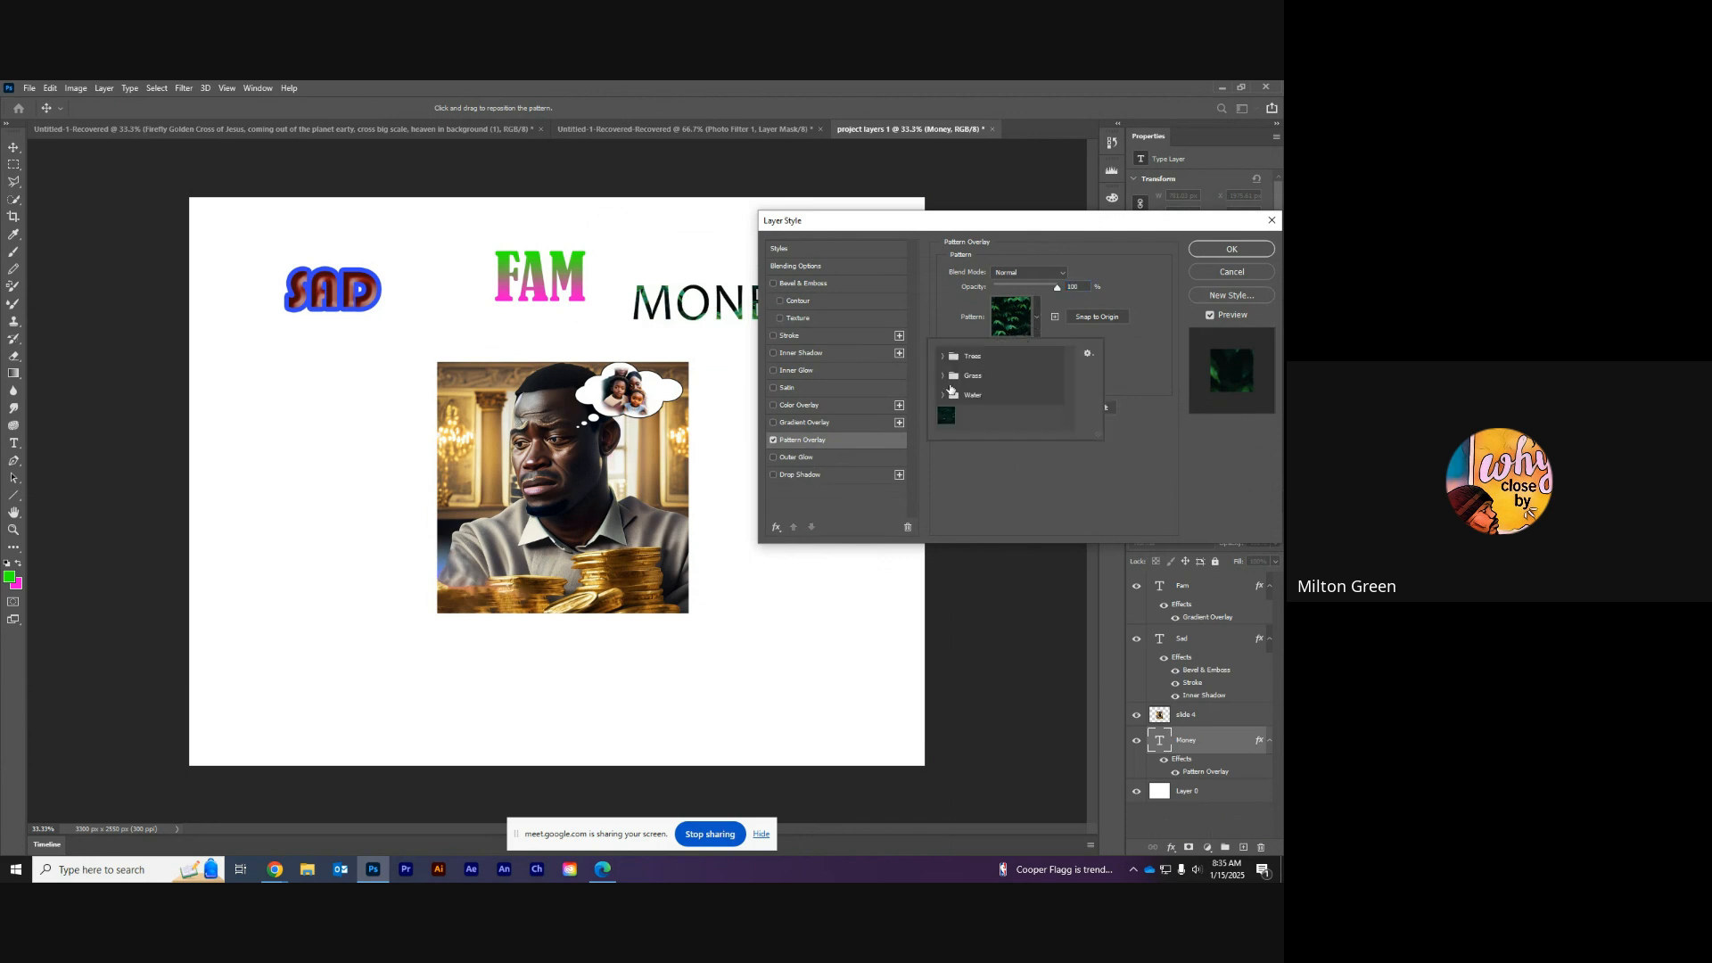
pyautogui.click(942, 376)
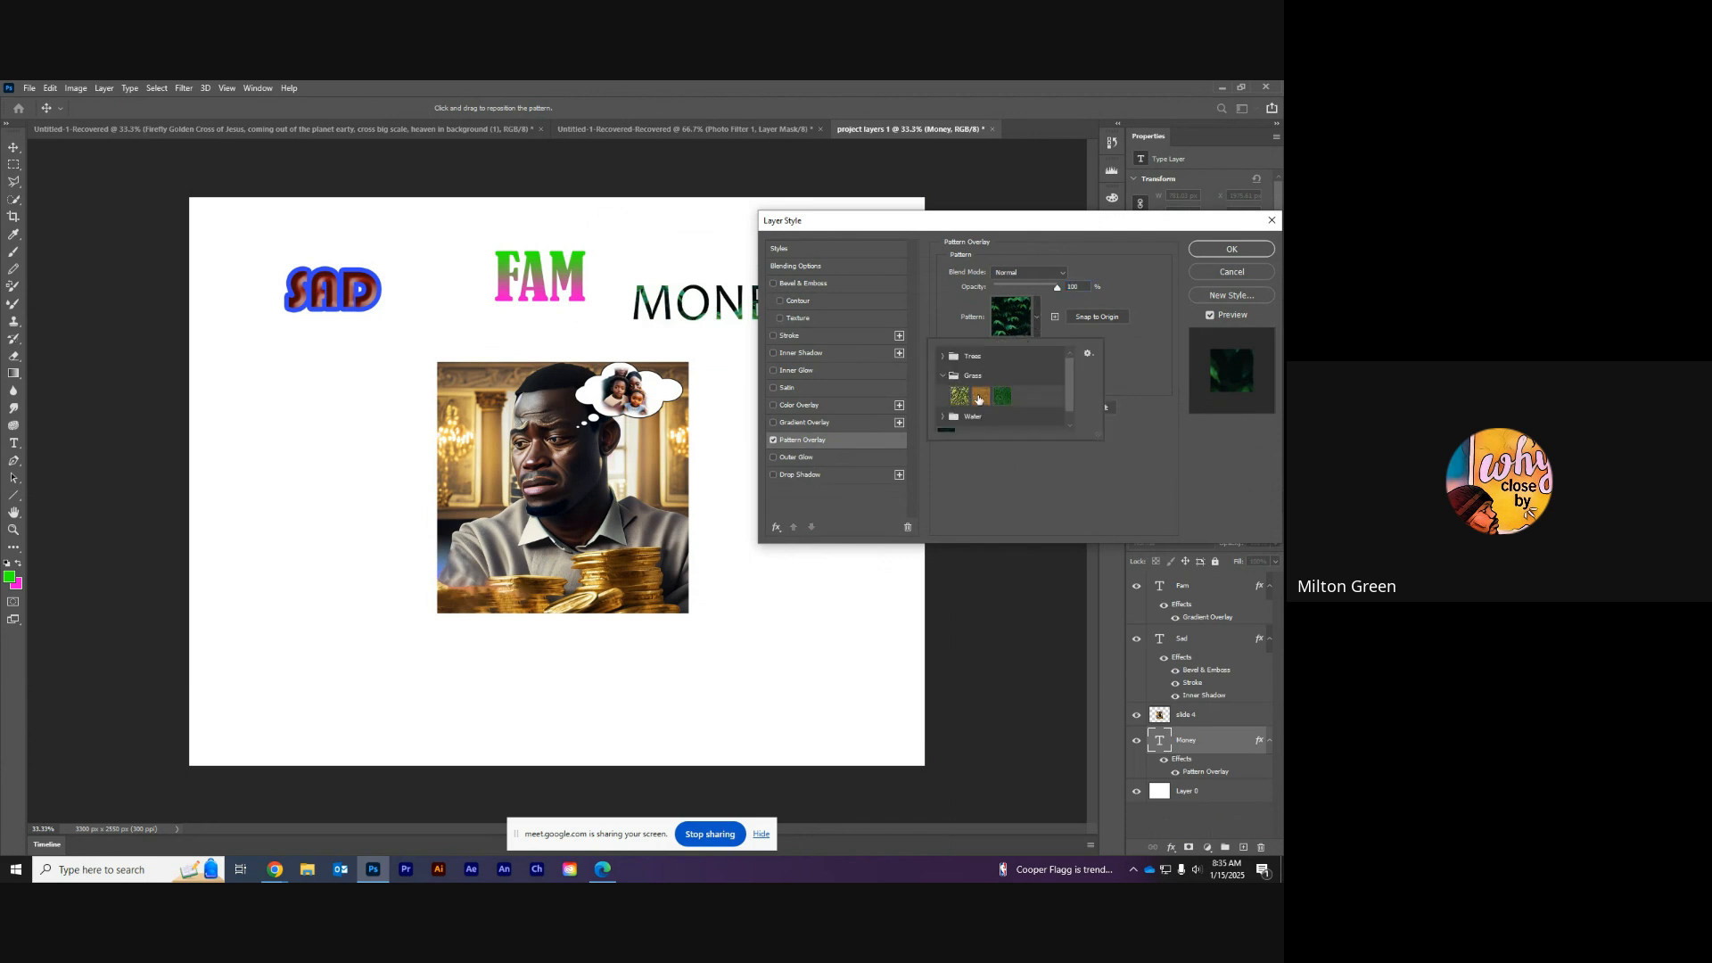
pyautogui.click(978, 398)
pyautogui.click(960, 397)
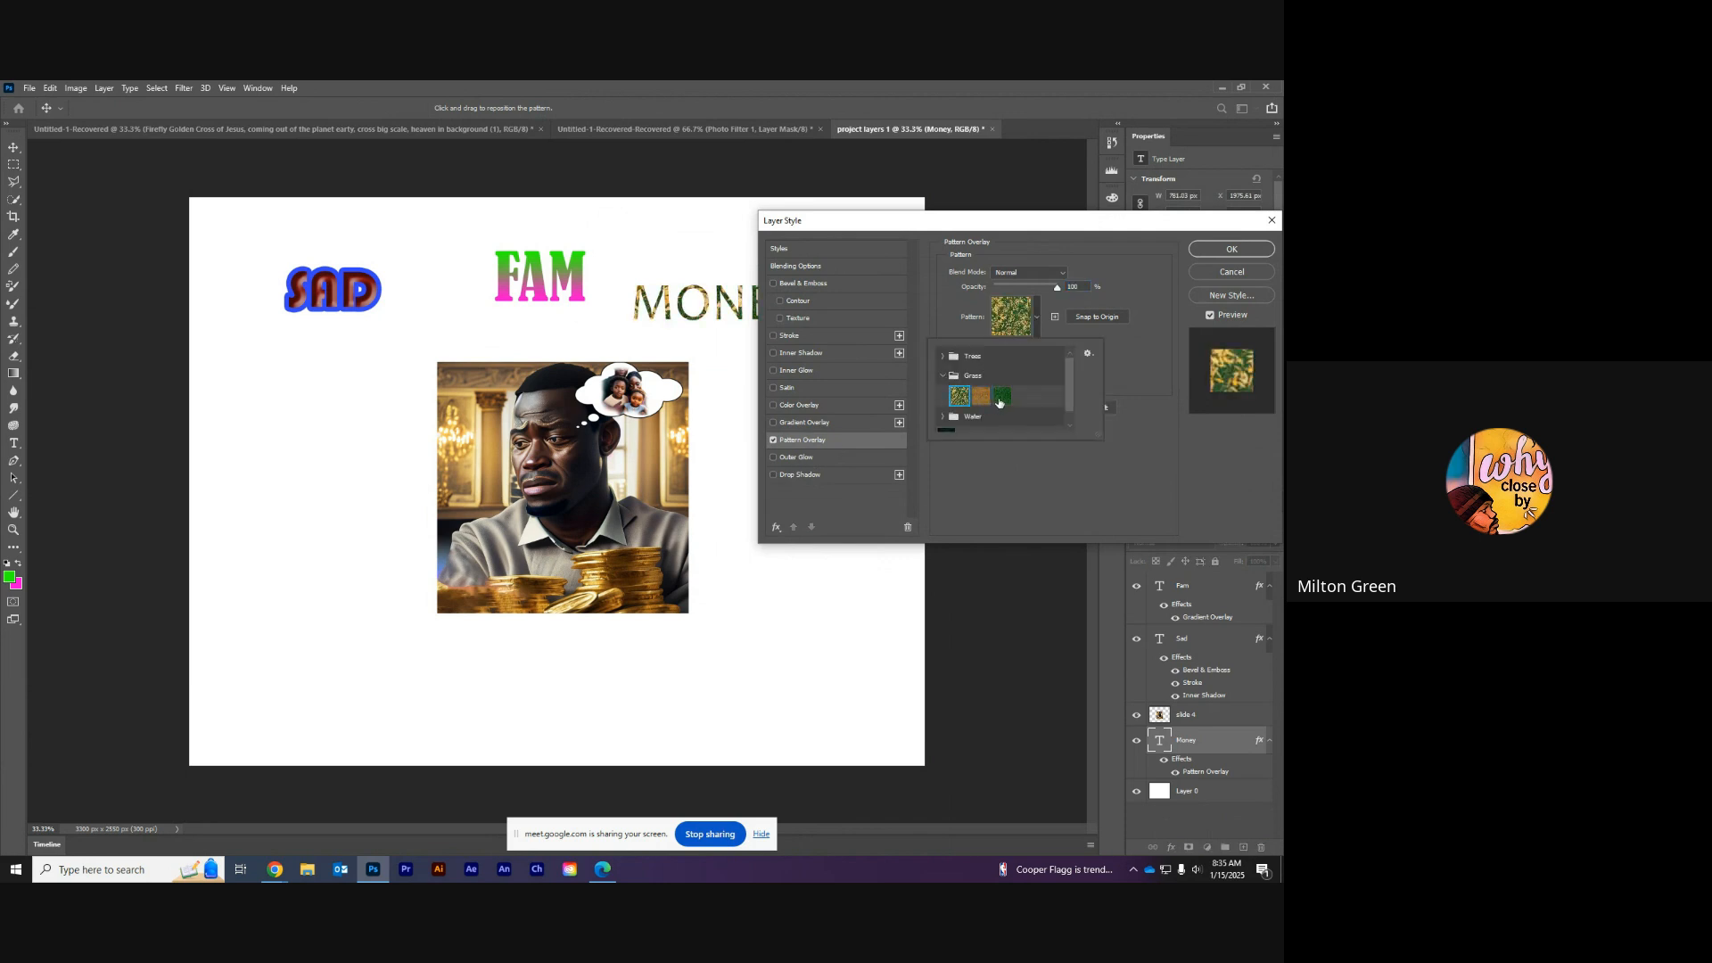
pyautogui.click(1001, 398)
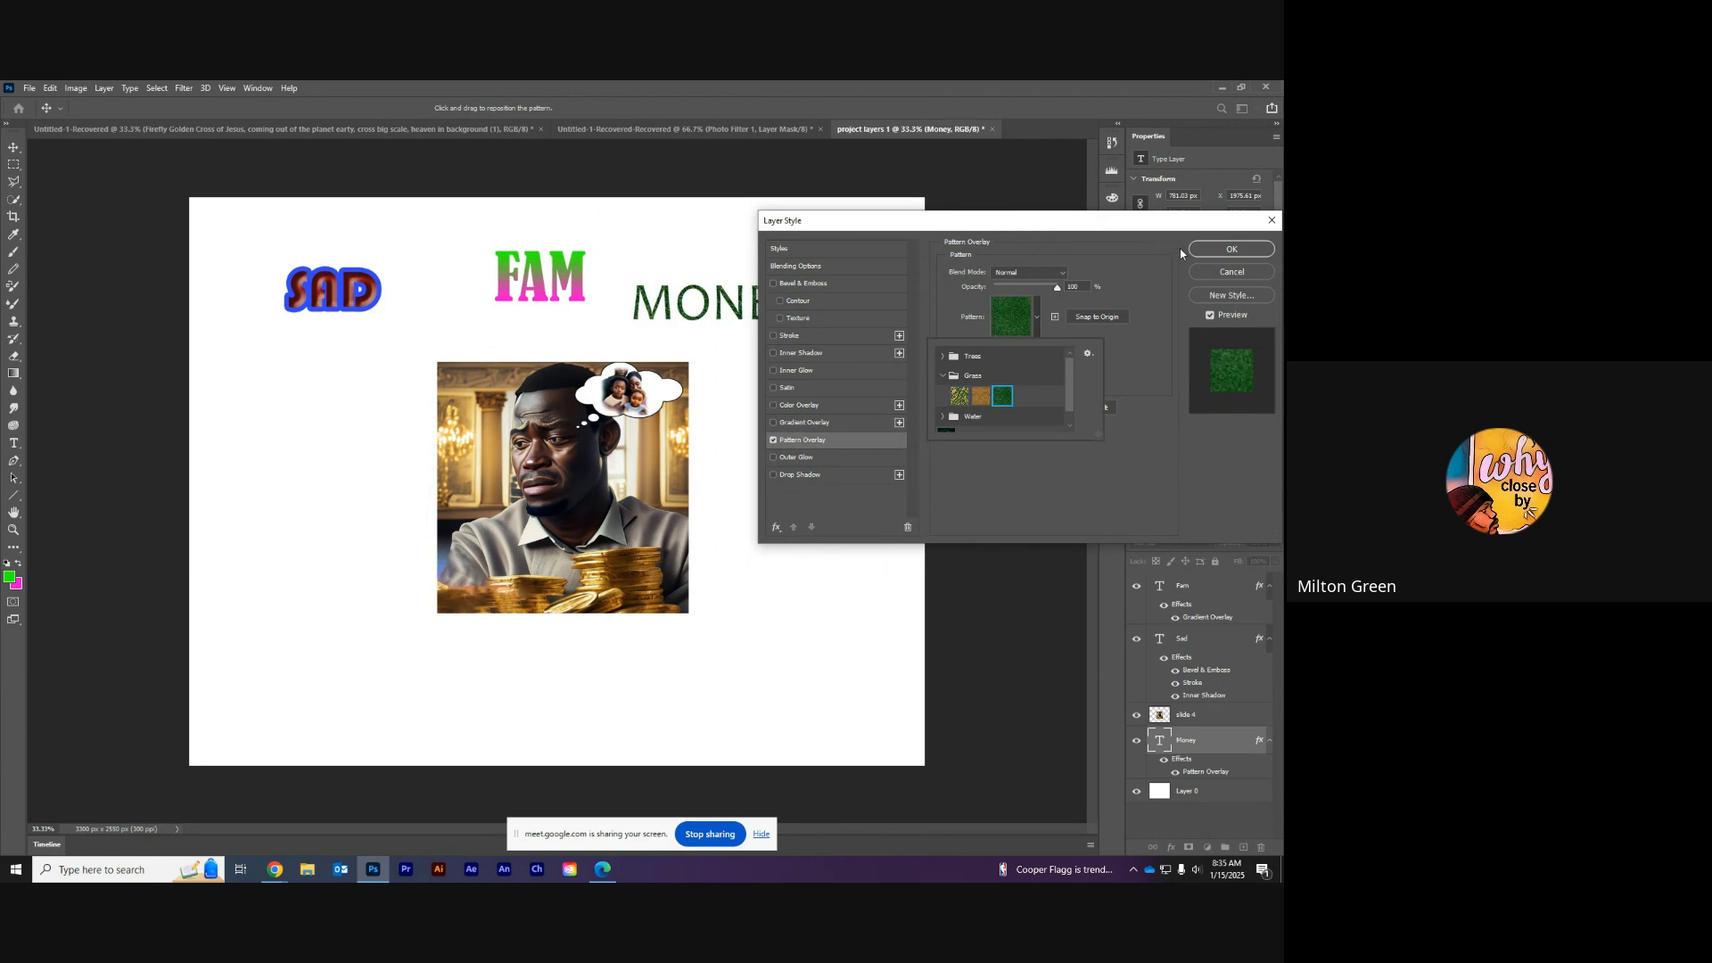
# Step: Add an Outer Glow to the MONEY text and set its color to bright yellow, f6ff00
pyautogui.click(826, 457)
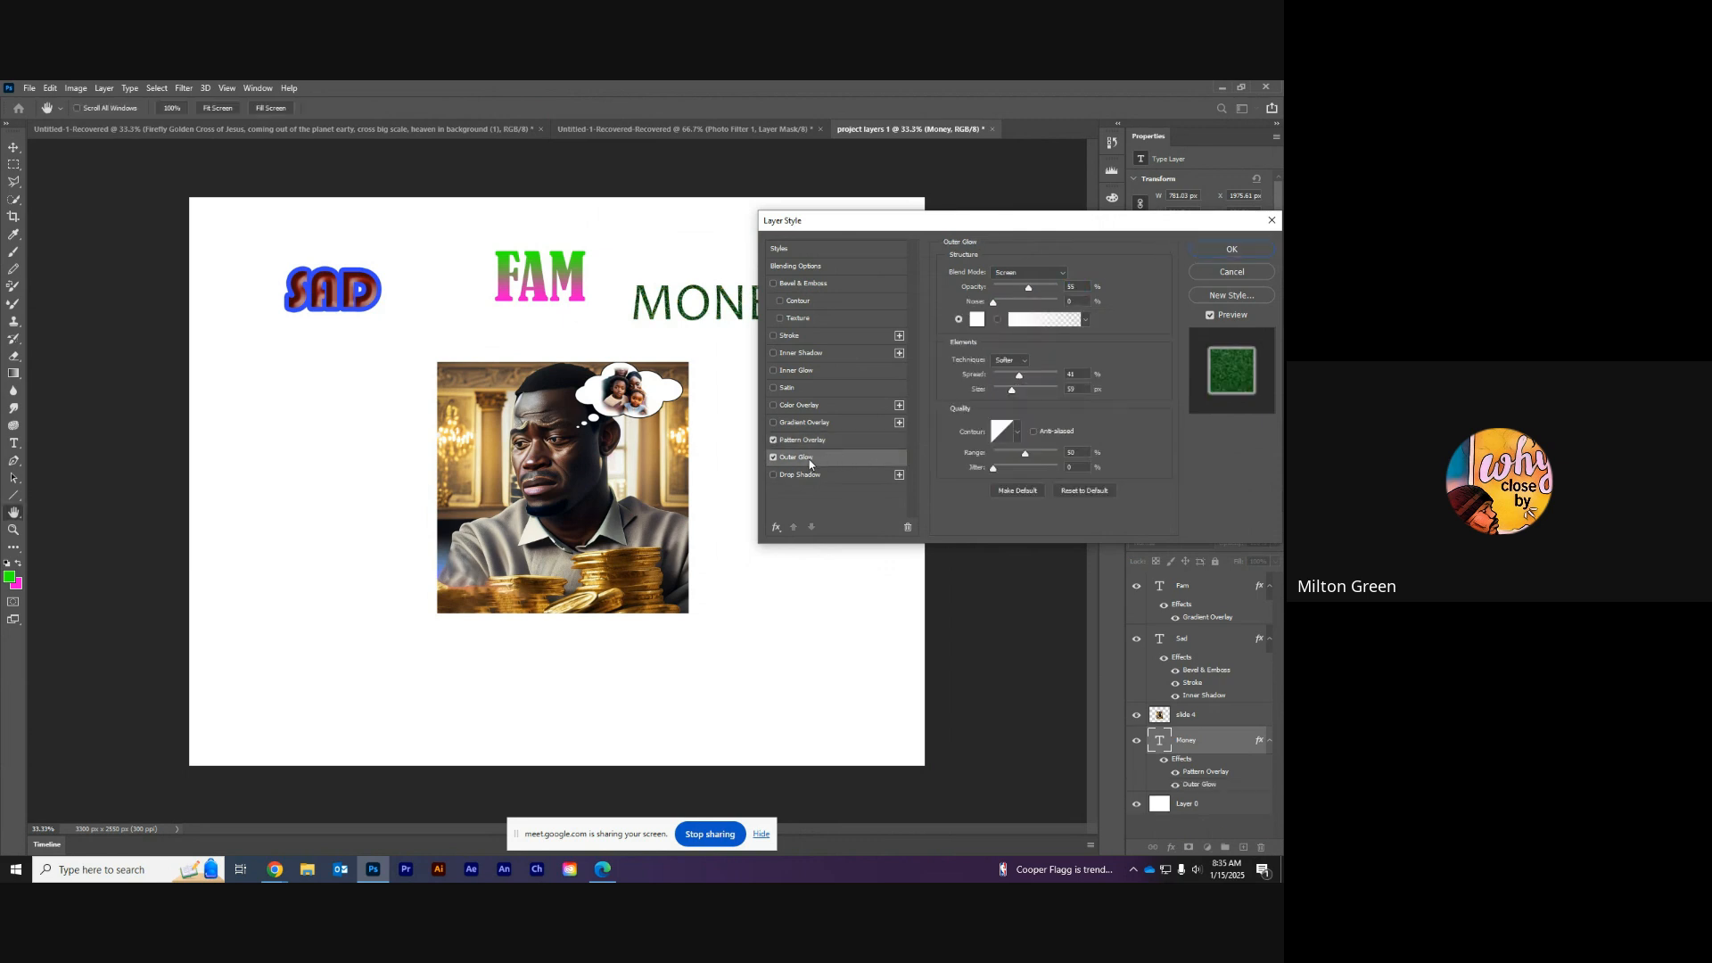
pyautogui.click(978, 319)
pyautogui.click(792, 431)
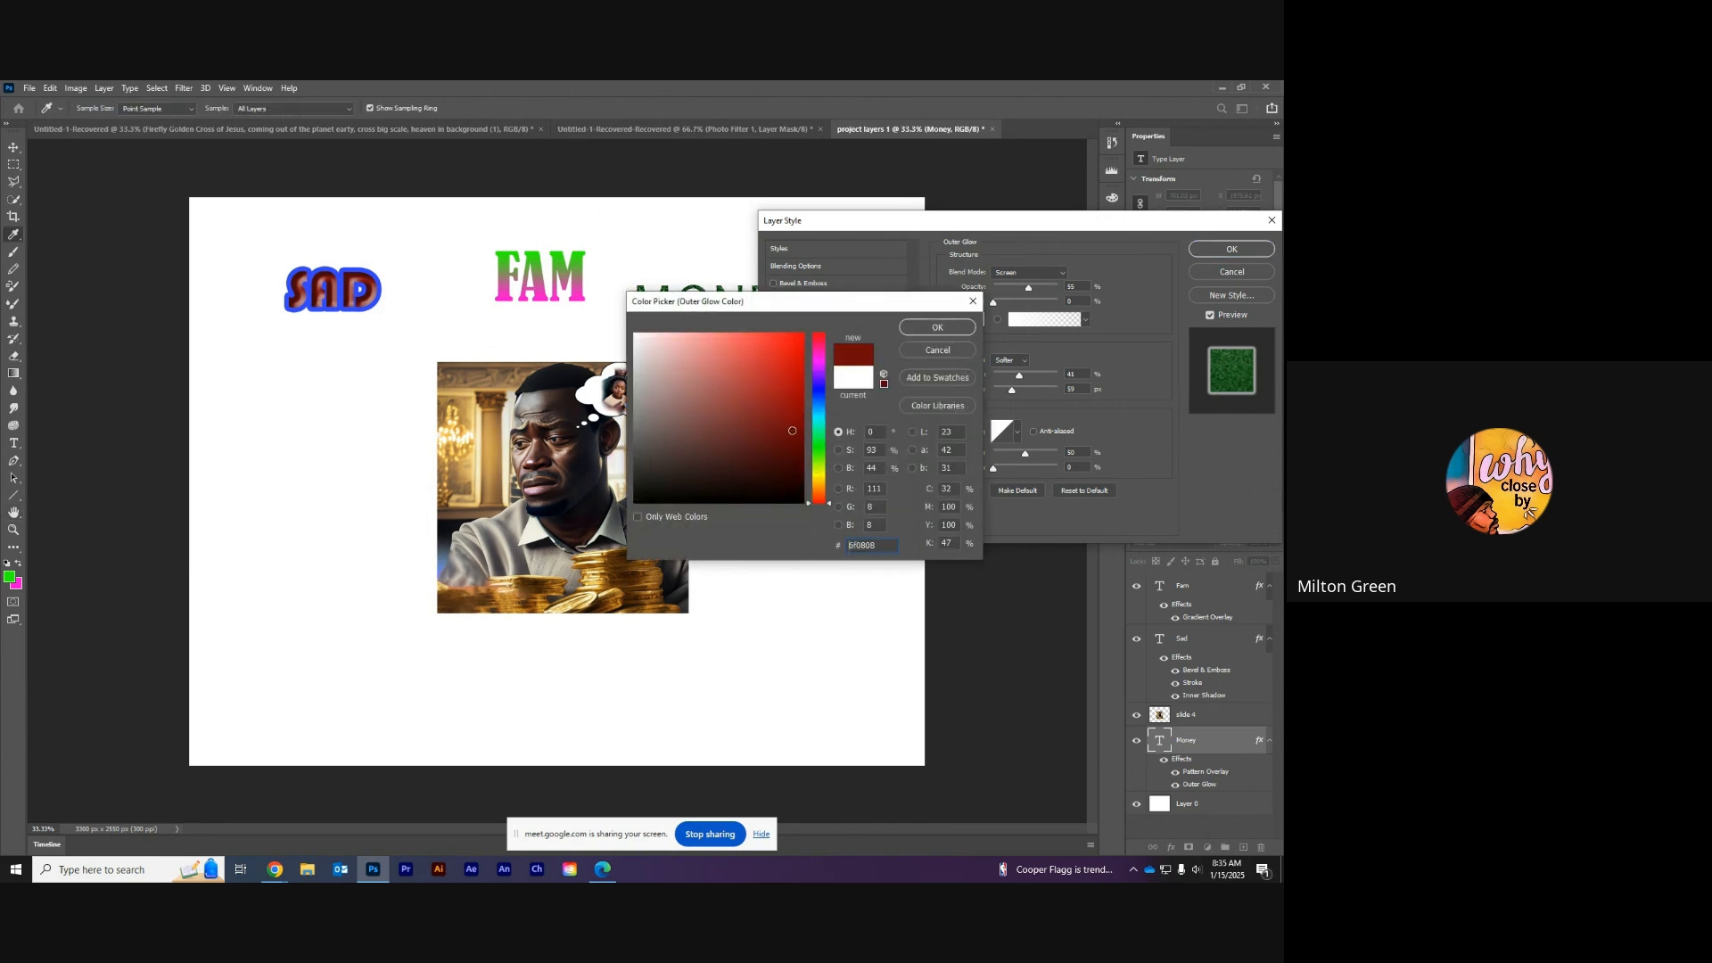
pyautogui.click(816, 474)
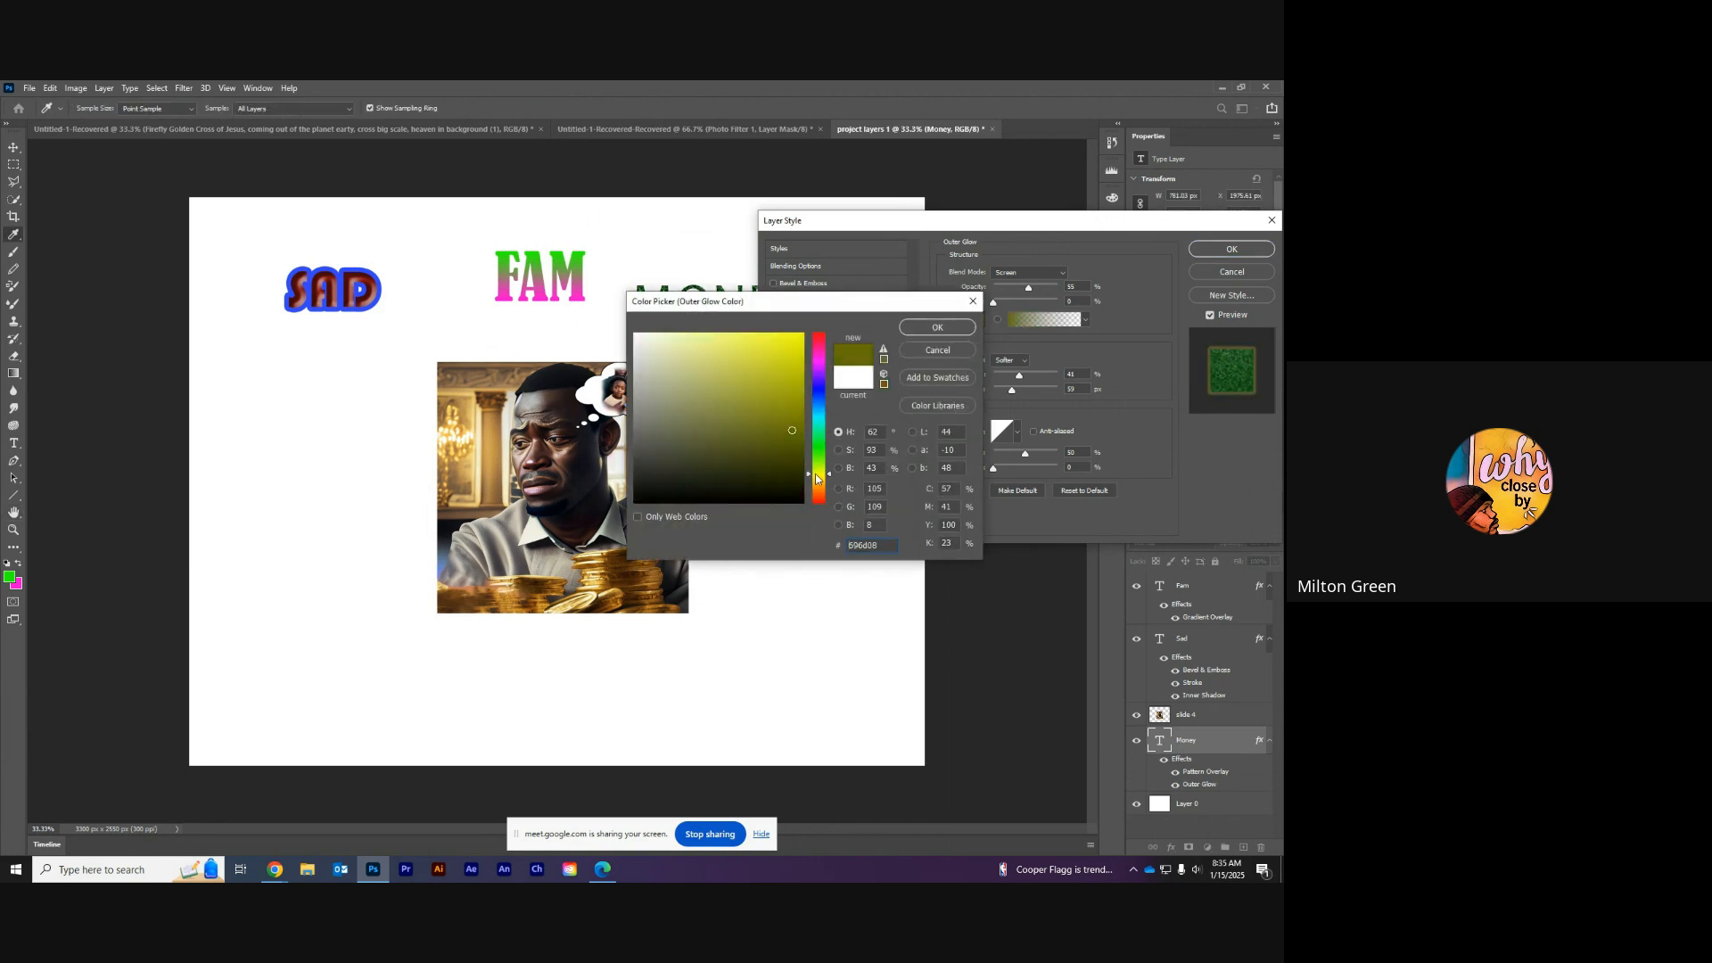
pyautogui.moveTo(772, 343); pyautogui.dragTo(804, 334)
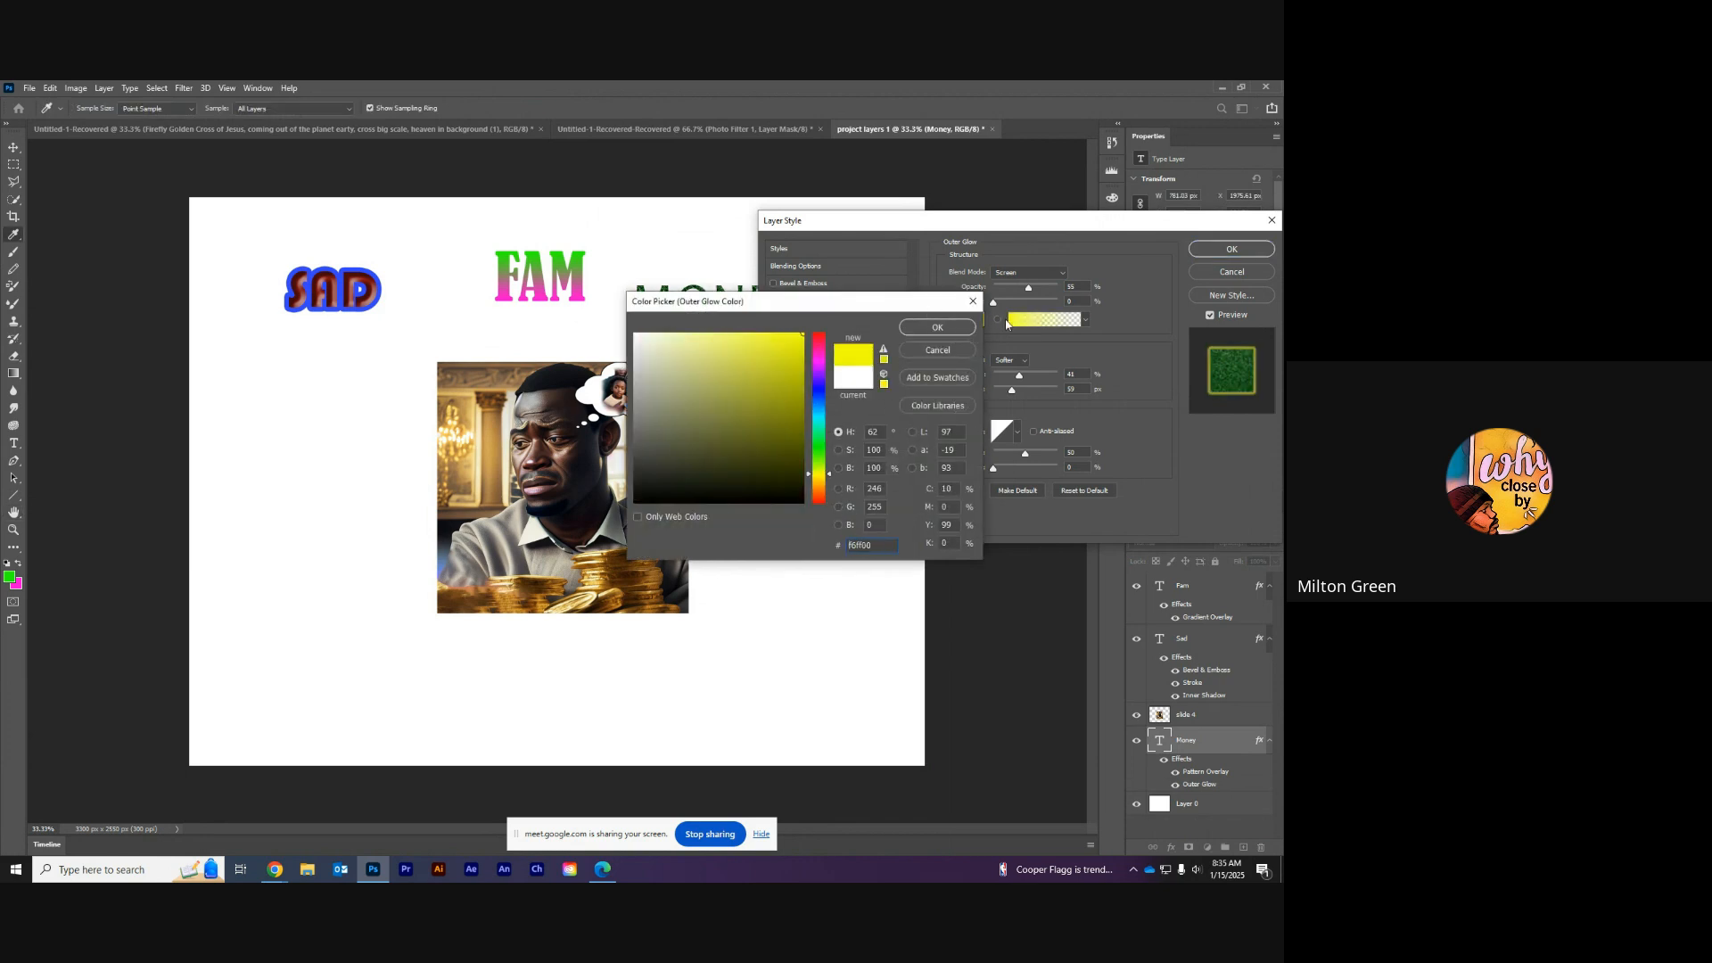
pyautogui.click(938, 328)
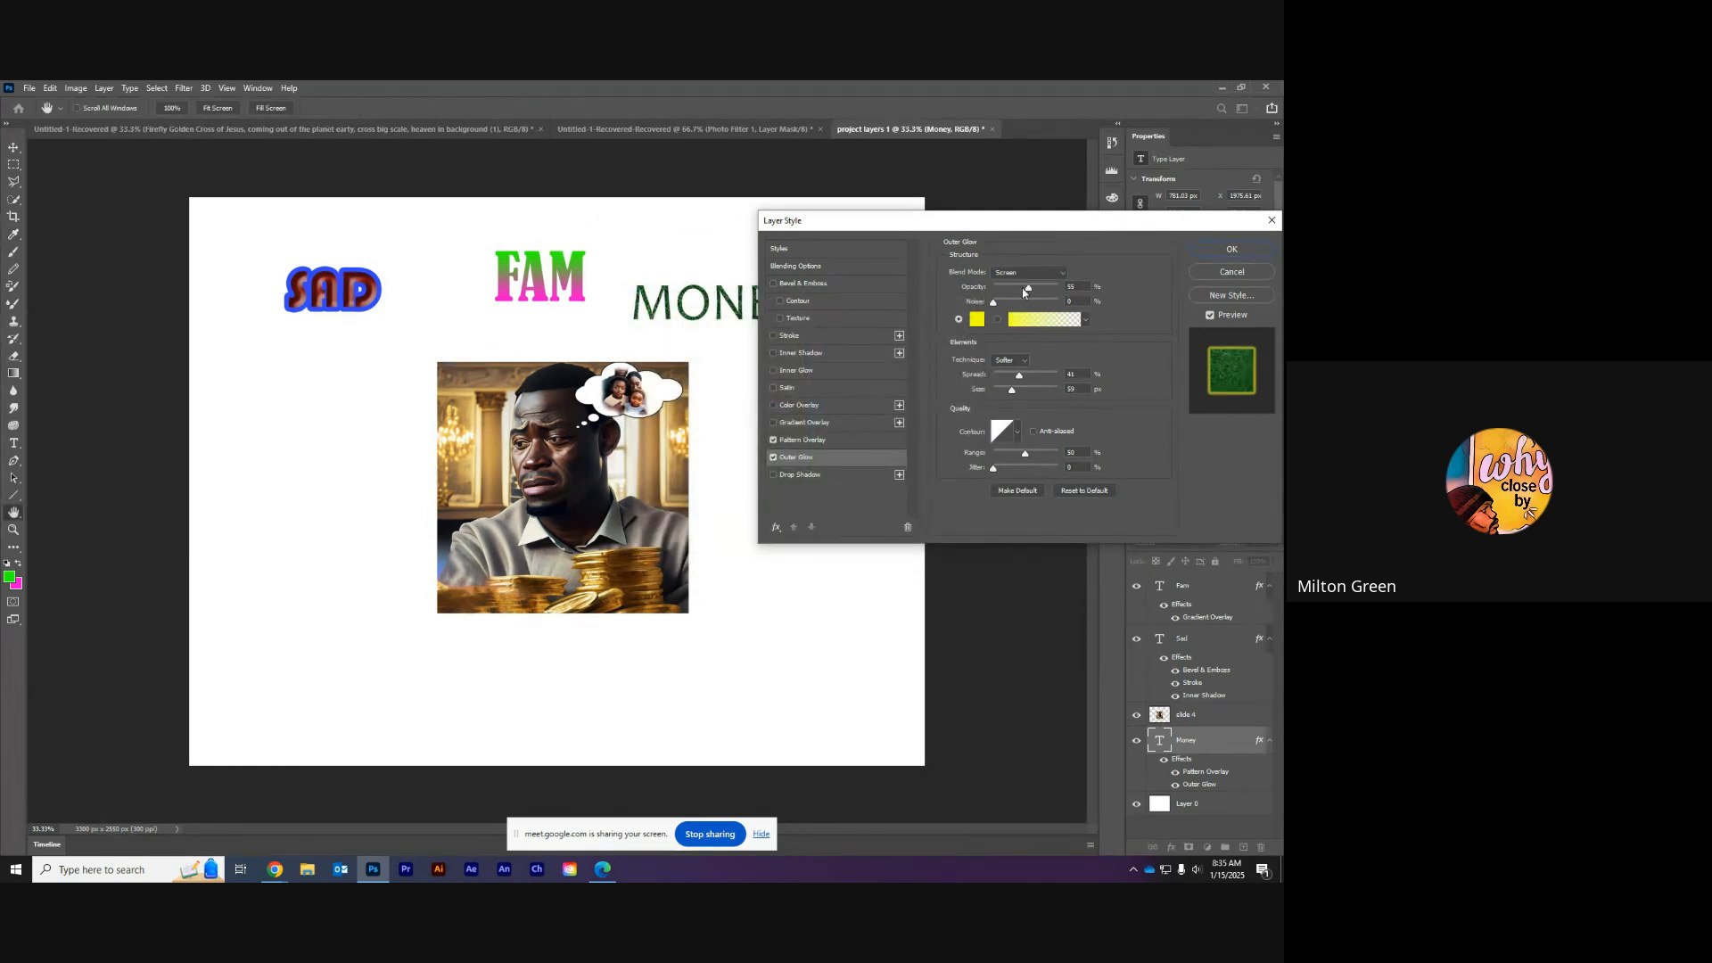
# Step: Set the MONEY text's Outer Glow to 62% opacity, 31% noise, 75% spread and 147 px size, and apply the style
pyautogui.moveTo(1021, 379); pyautogui.dragTo(1041, 375)
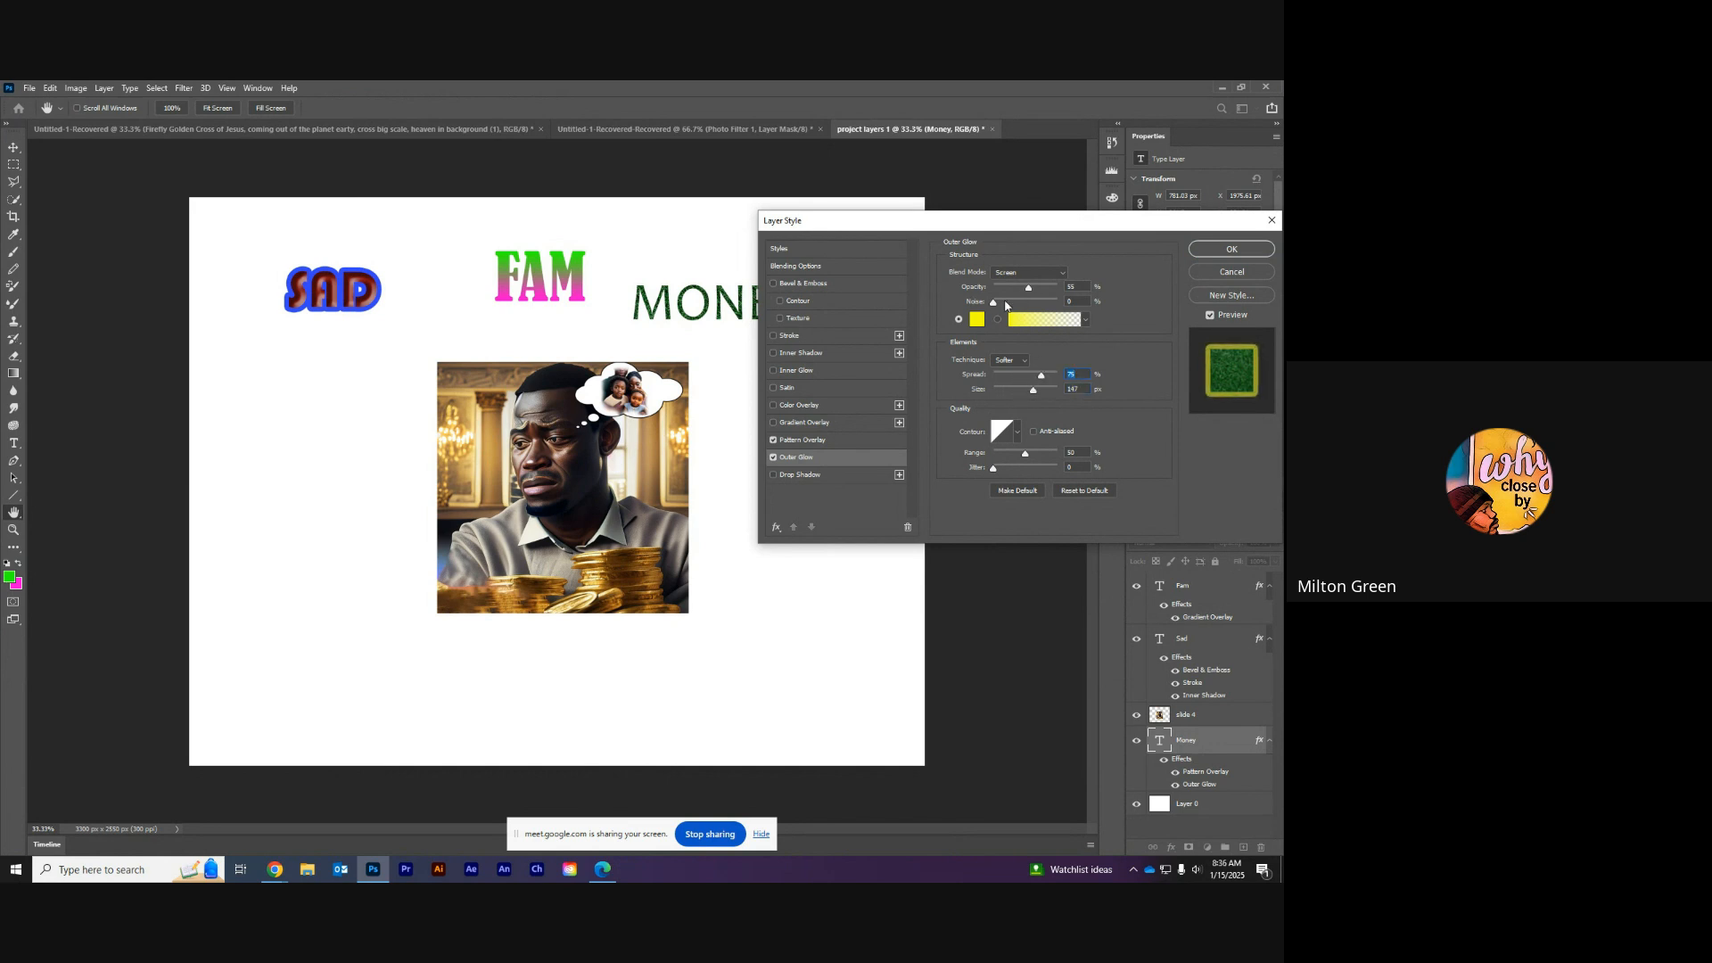
pyautogui.moveTo(998, 309); pyautogui.dragTo(1037, 293)
pyautogui.click(1231, 250)
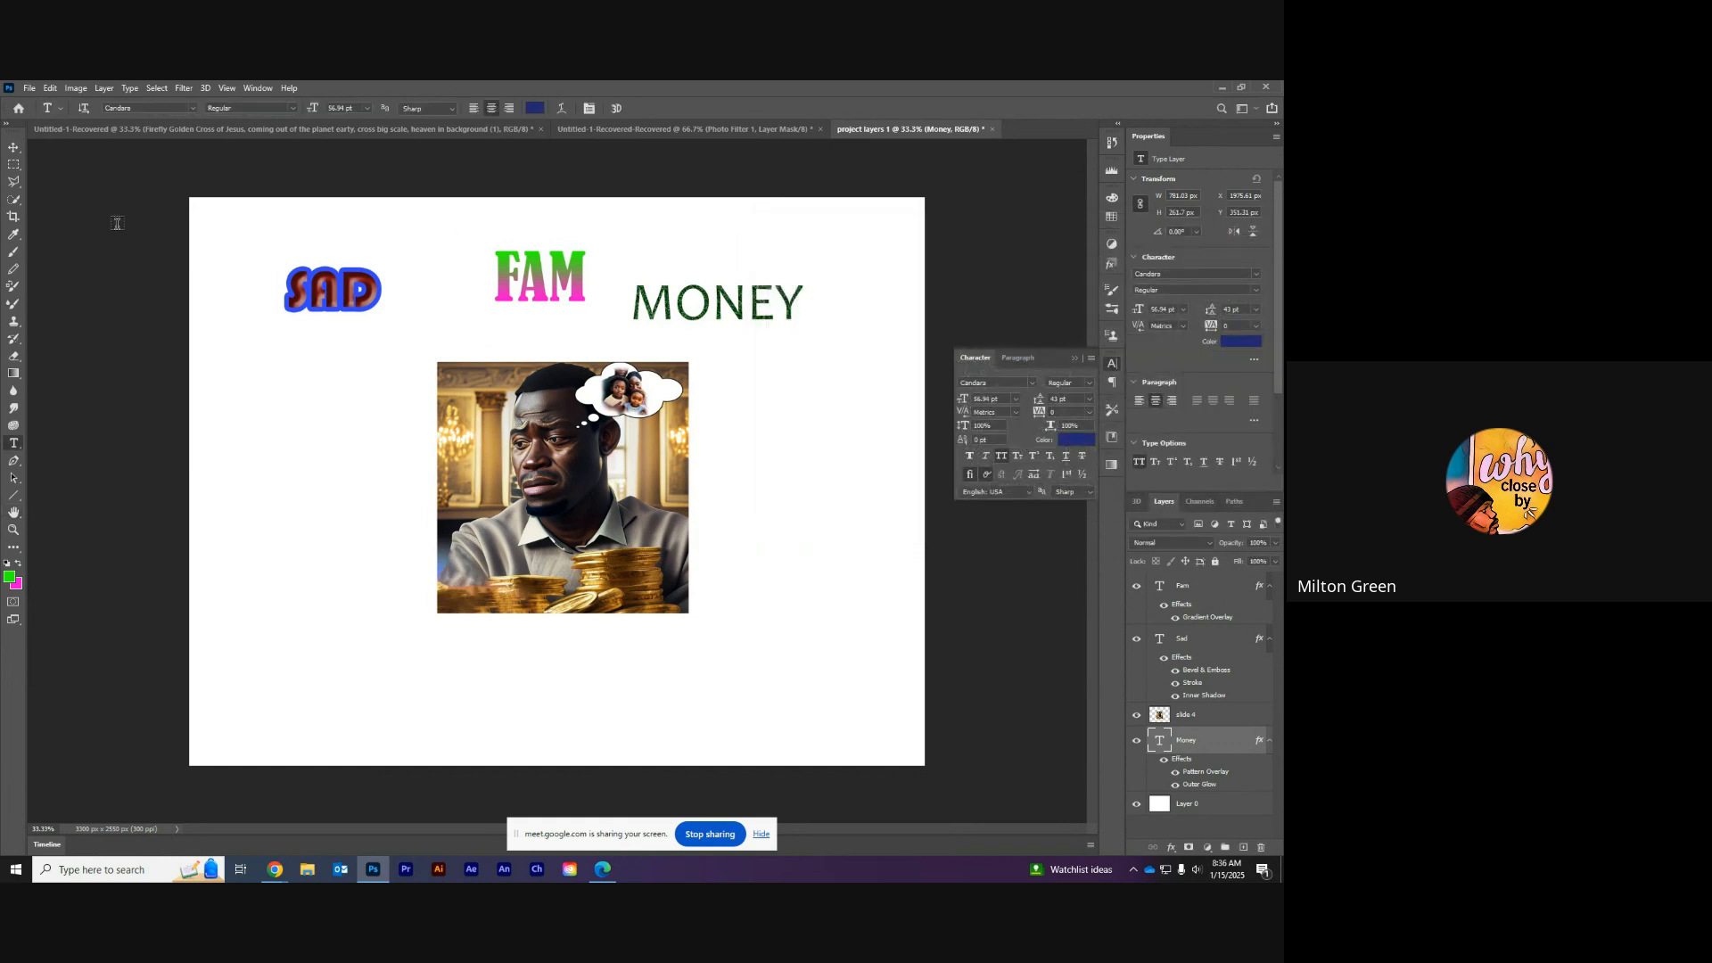
# Step: Raise the Money layer above the image layer and move the MONEY text onto the coins at the picture's lower-right corner
pyautogui.click(21, 150)
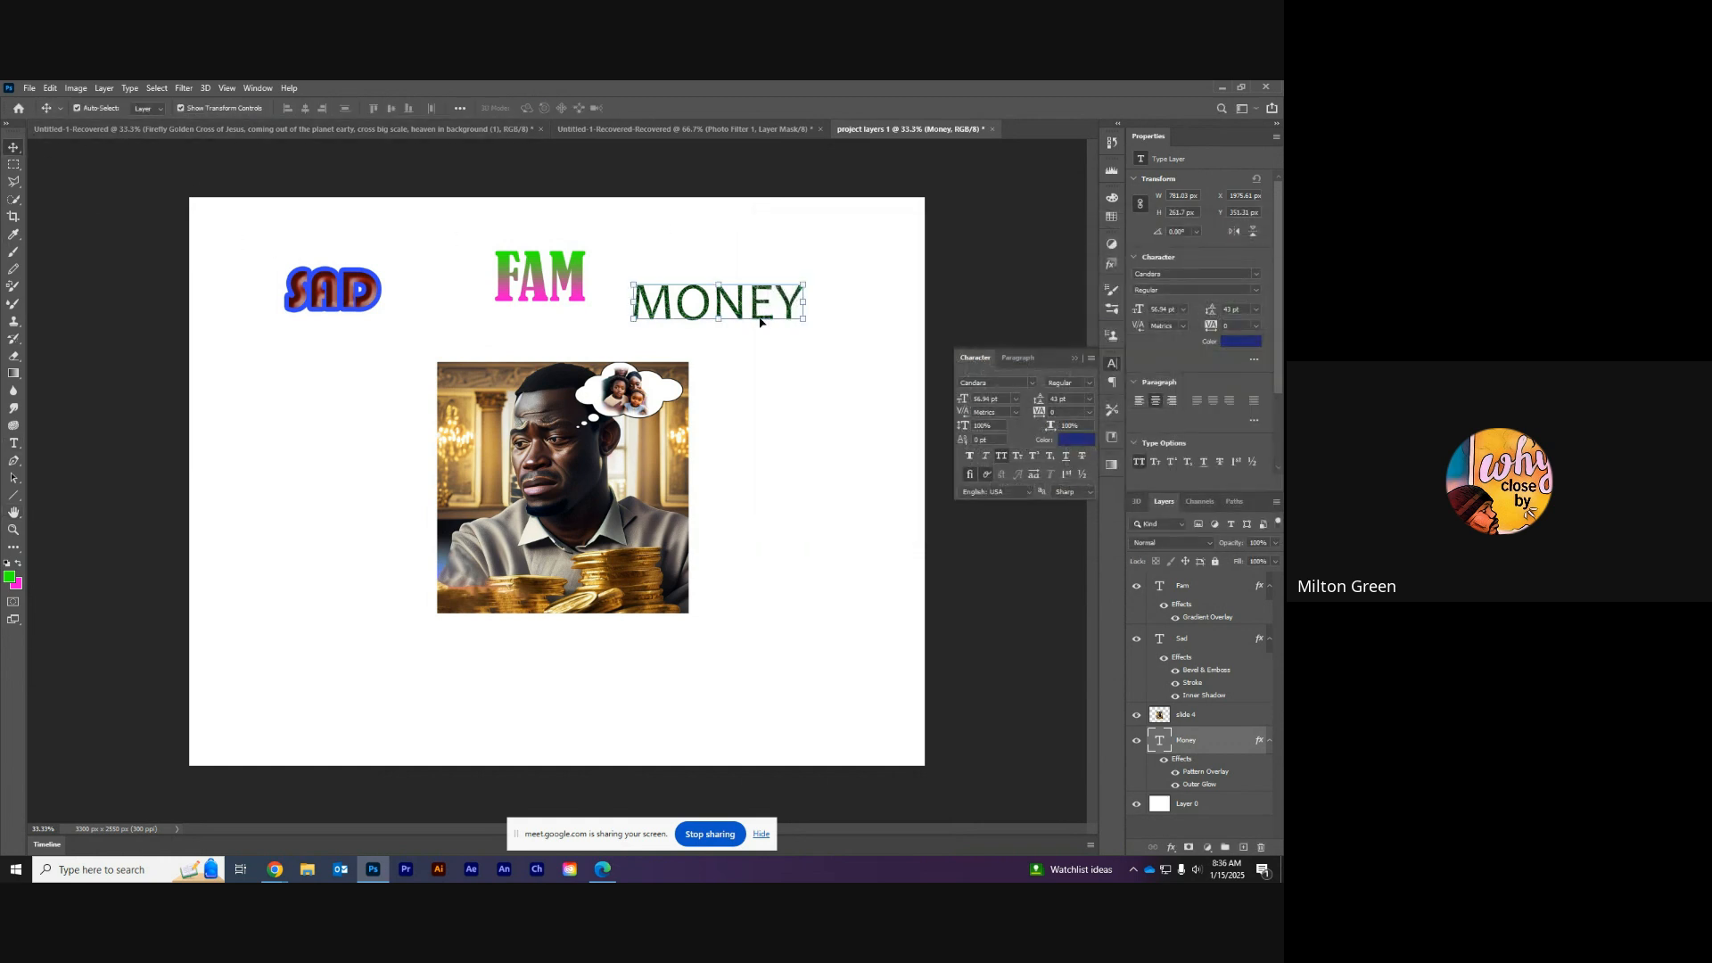
pyautogui.moveTo(759, 321); pyautogui.dragTo(783, 456)
pyautogui.moveTo(1213, 747); pyautogui.dragTo(1199, 707)
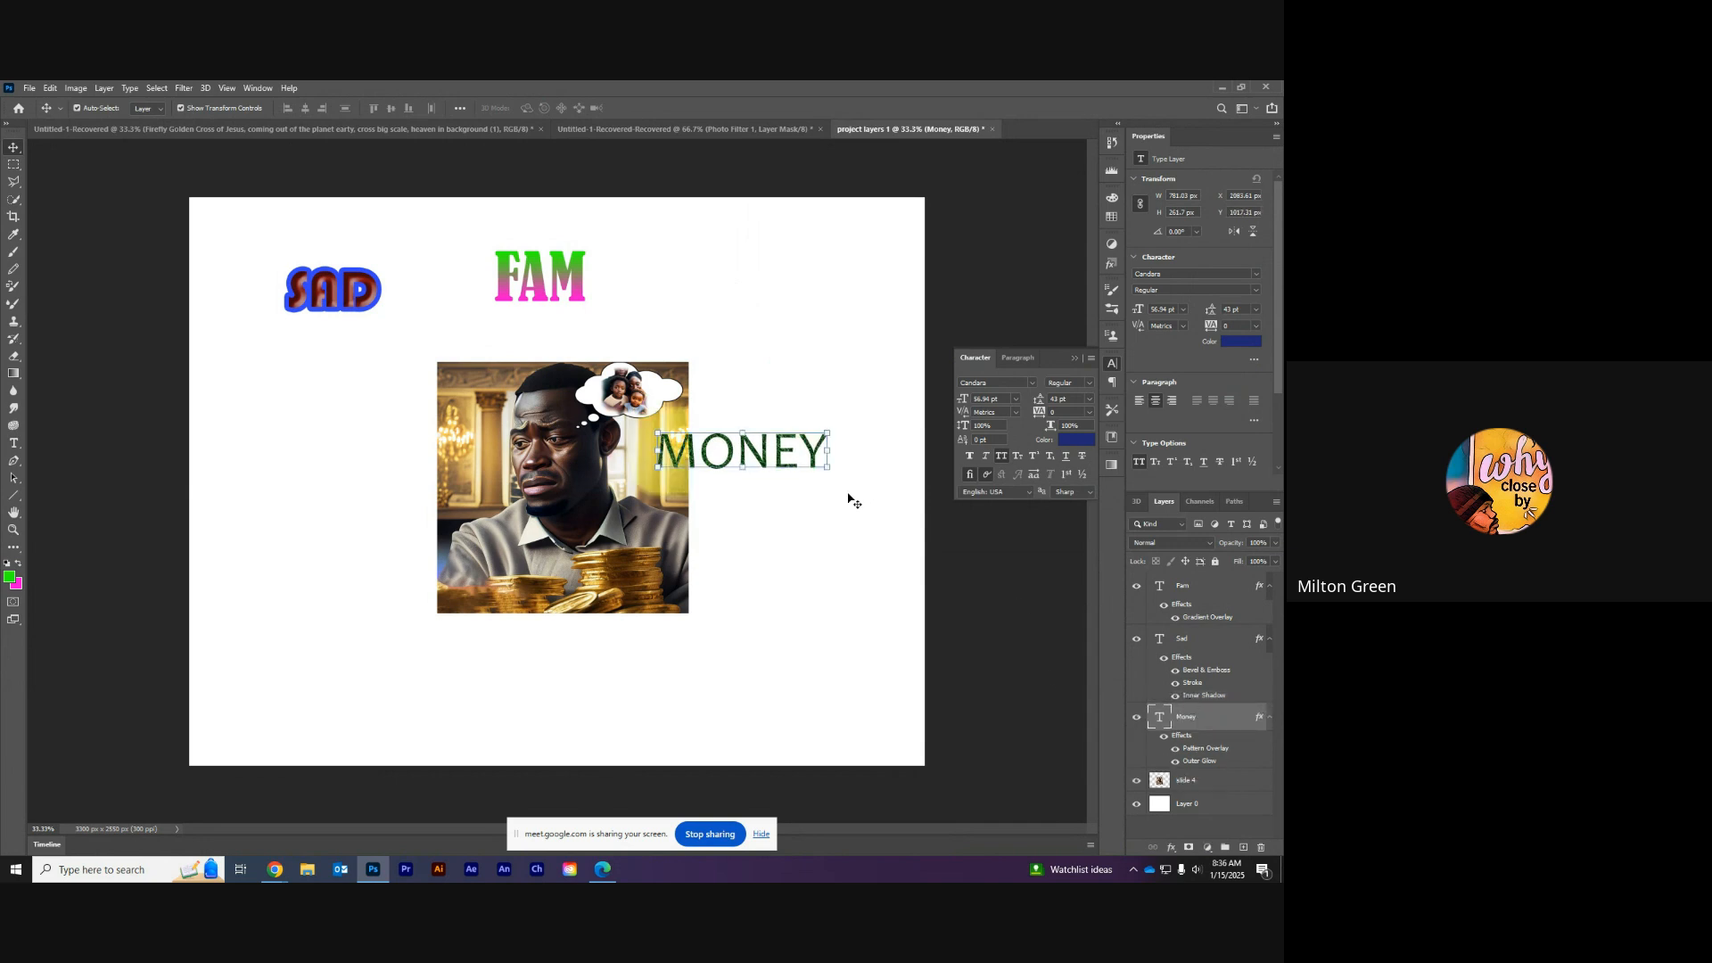
pyautogui.moveTo(790, 466); pyautogui.dragTo(703, 593)
pyautogui.click(754, 443)
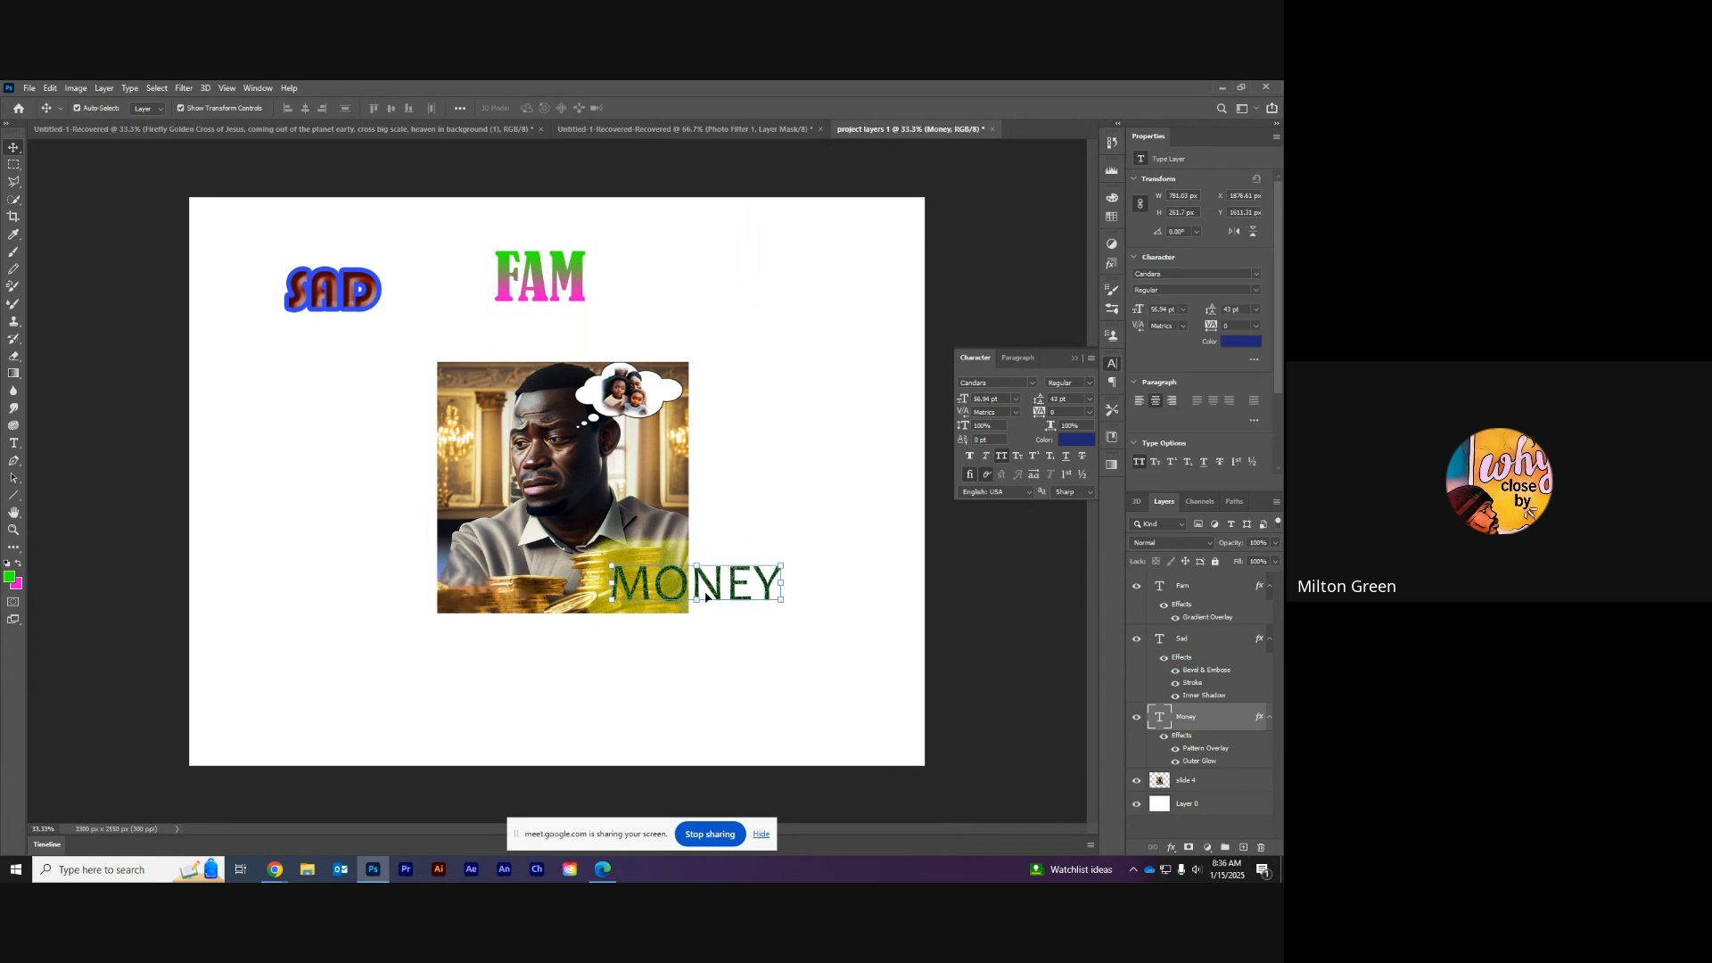
# Step: Reduce the MONEY text's Outer Glow to about 56% opacity, 56% spread and 46 px size
pyautogui.doubleClick(1233, 725)
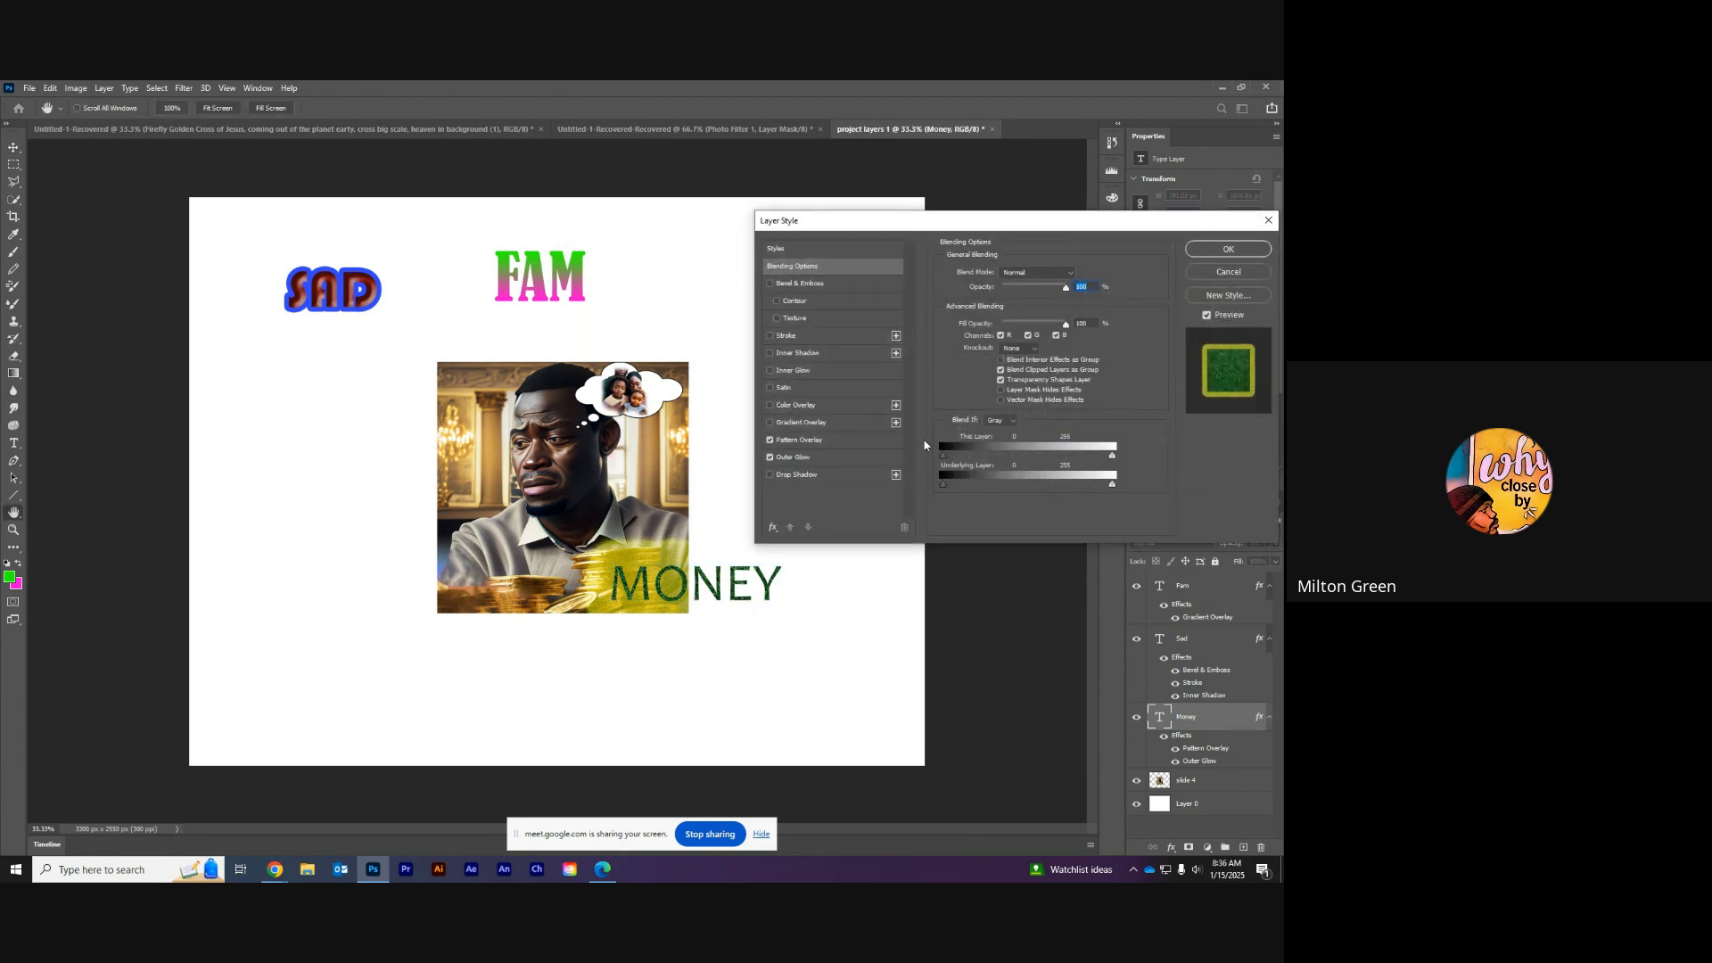
pyautogui.click(856, 457)
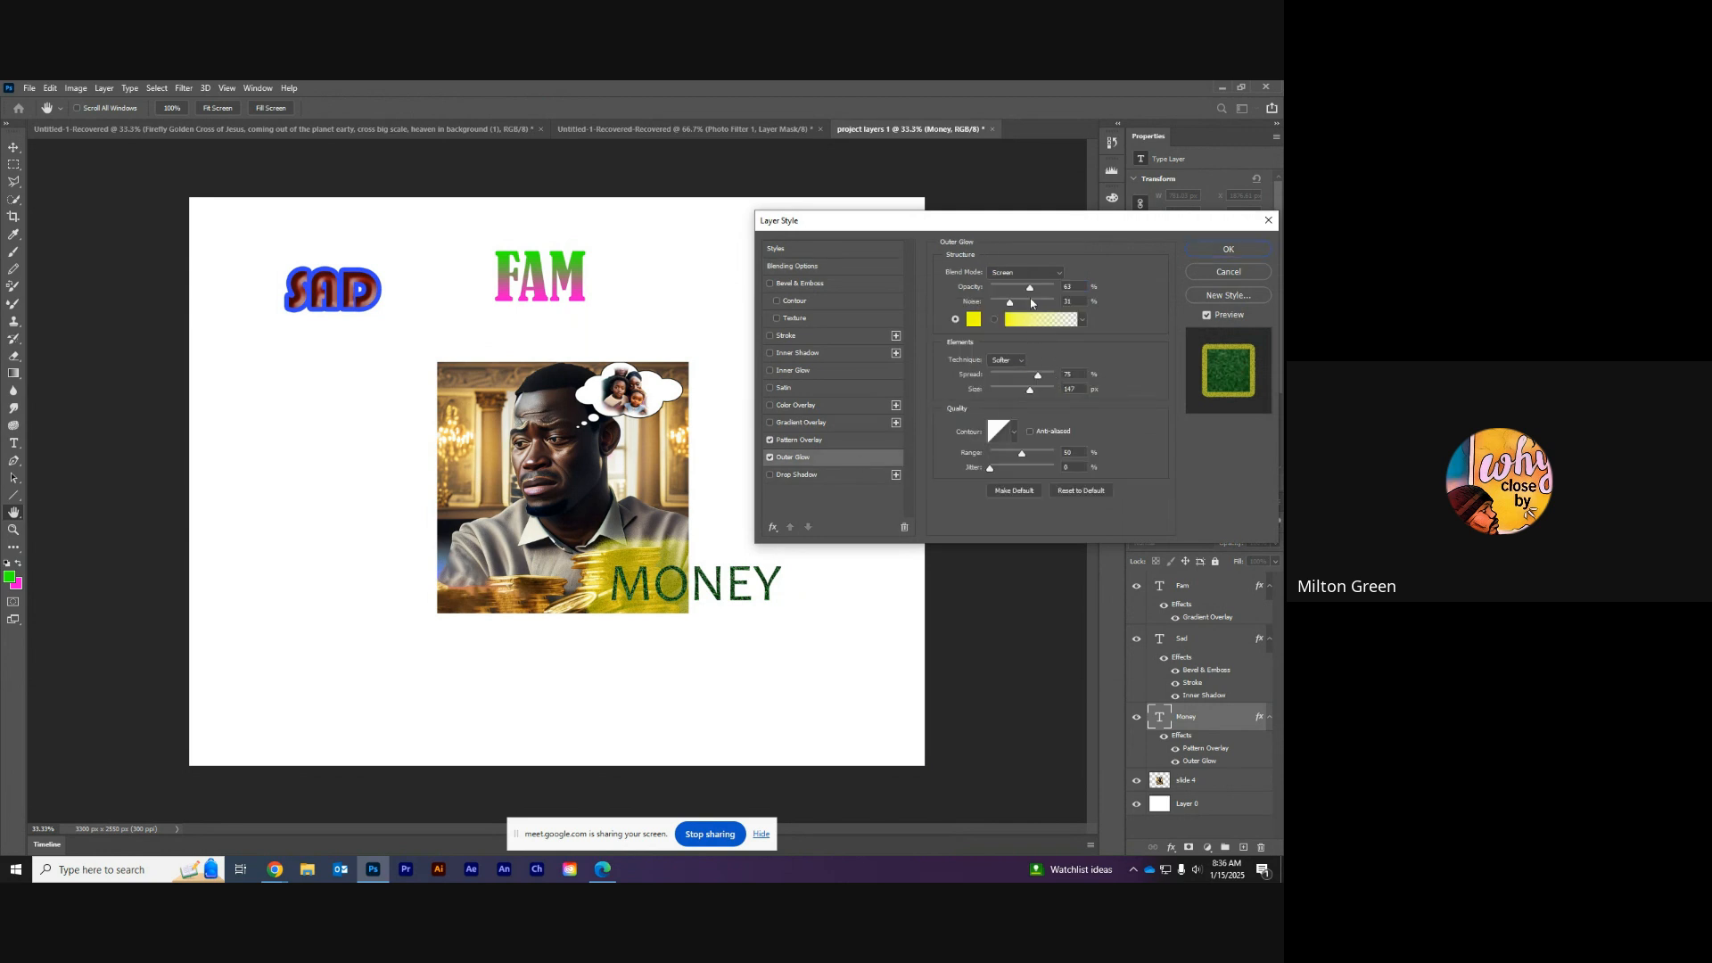
pyautogui.moveTo(1032, 293)
pyautogui.mouseDown()
pyautogui.moveTo(1007, 289)
pyautogui.moveTo(1026, 288)
pyautogui.mouseUp()
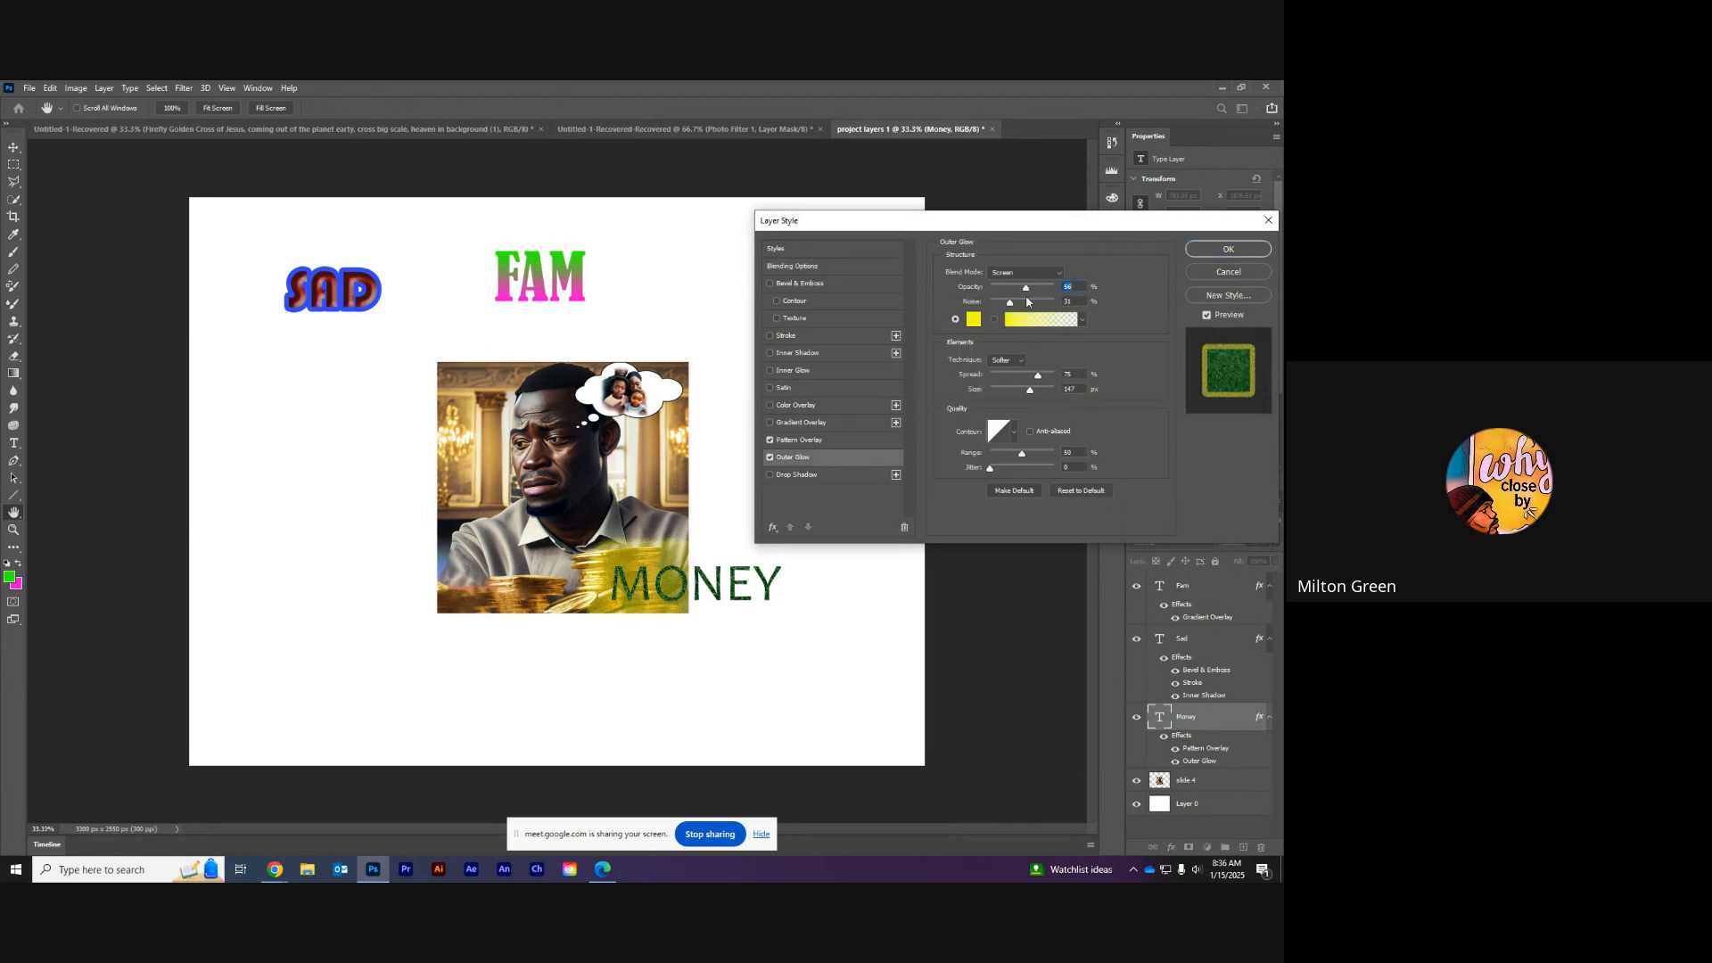
pyautogui.moveTo(1039, 376); pyautogui.dragTo(1009, 386)
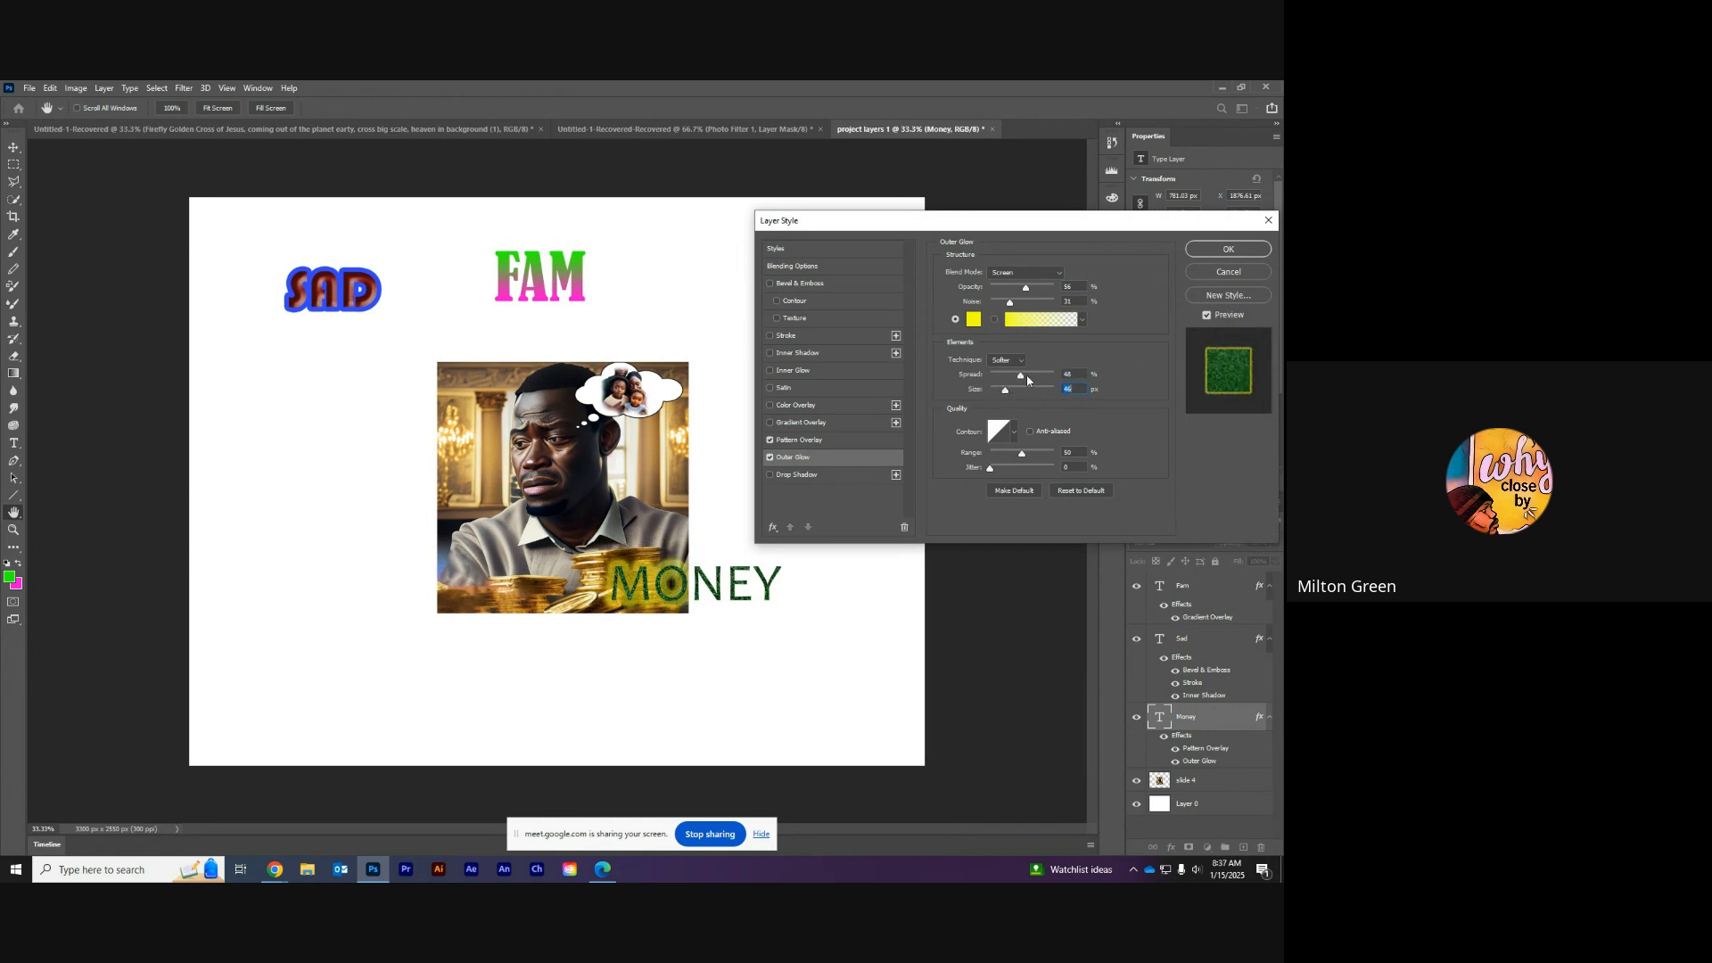
pyautogui.click(1026, 374)
# Step: Try several contour presets for the MONEY text's Outer Glow, and apply the style with the single-peak cone contour
pyautogui.click(1013, 435)
pyautogui.click(996, 463)
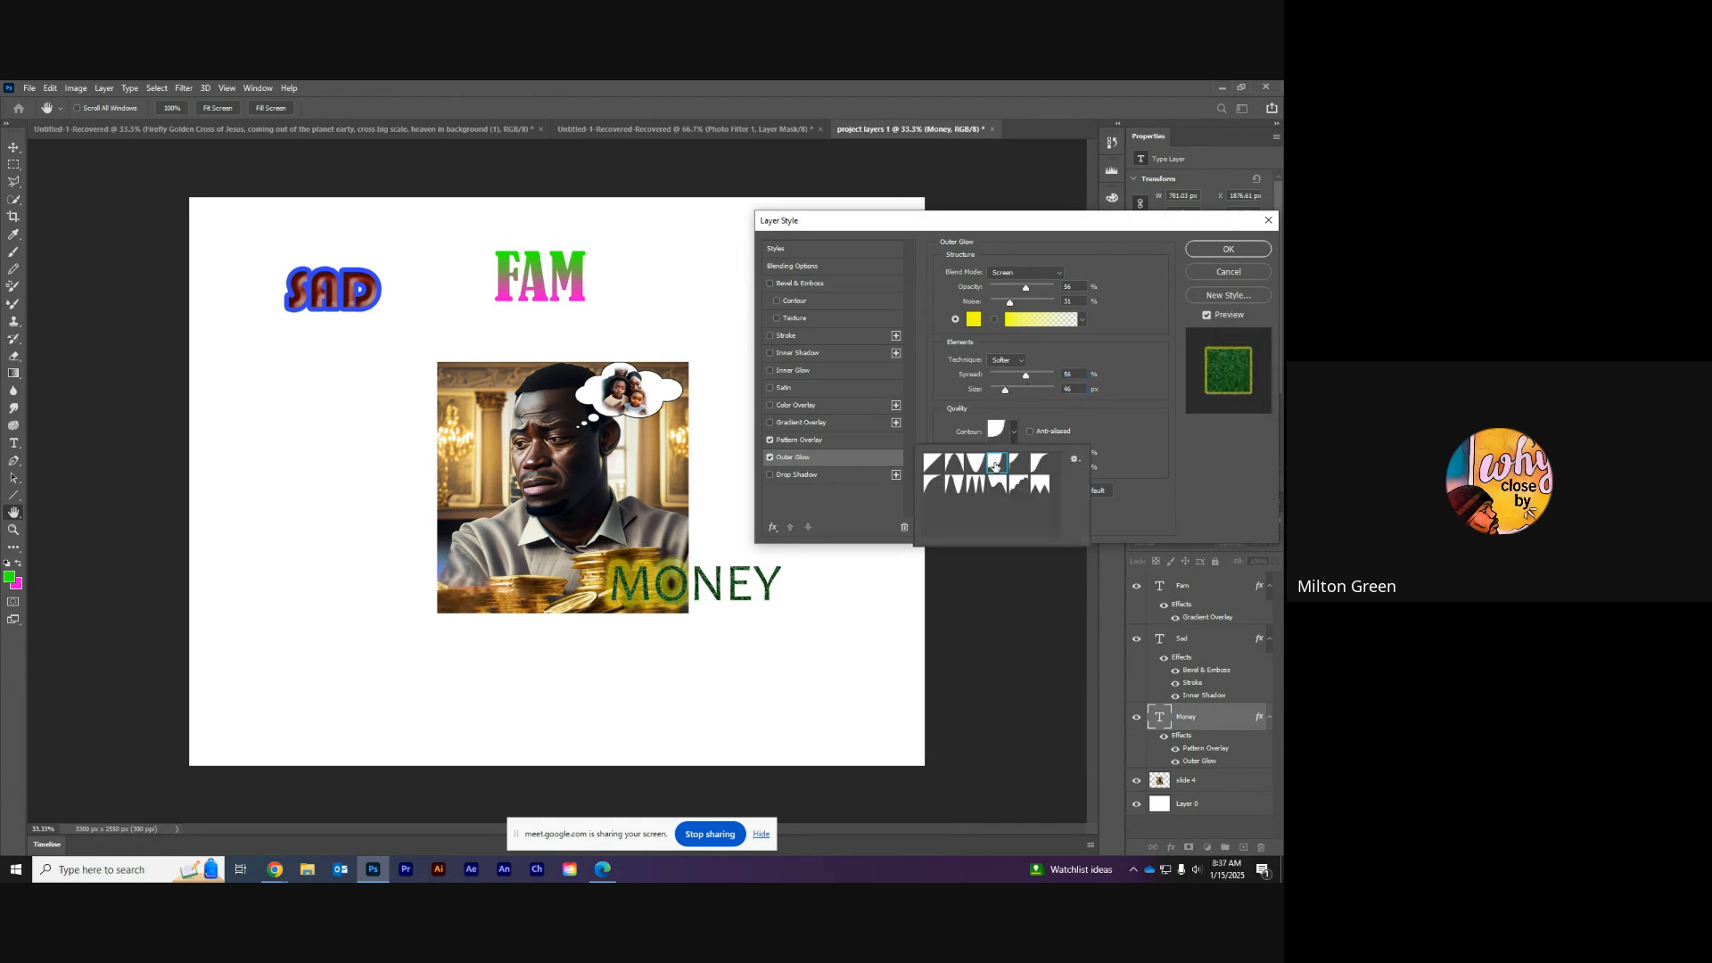
pyautogui.click(977, 462)
pyautogui.click(960, 465)
pyautogui.click(955, 487)
pyautogui.click(977, 490)
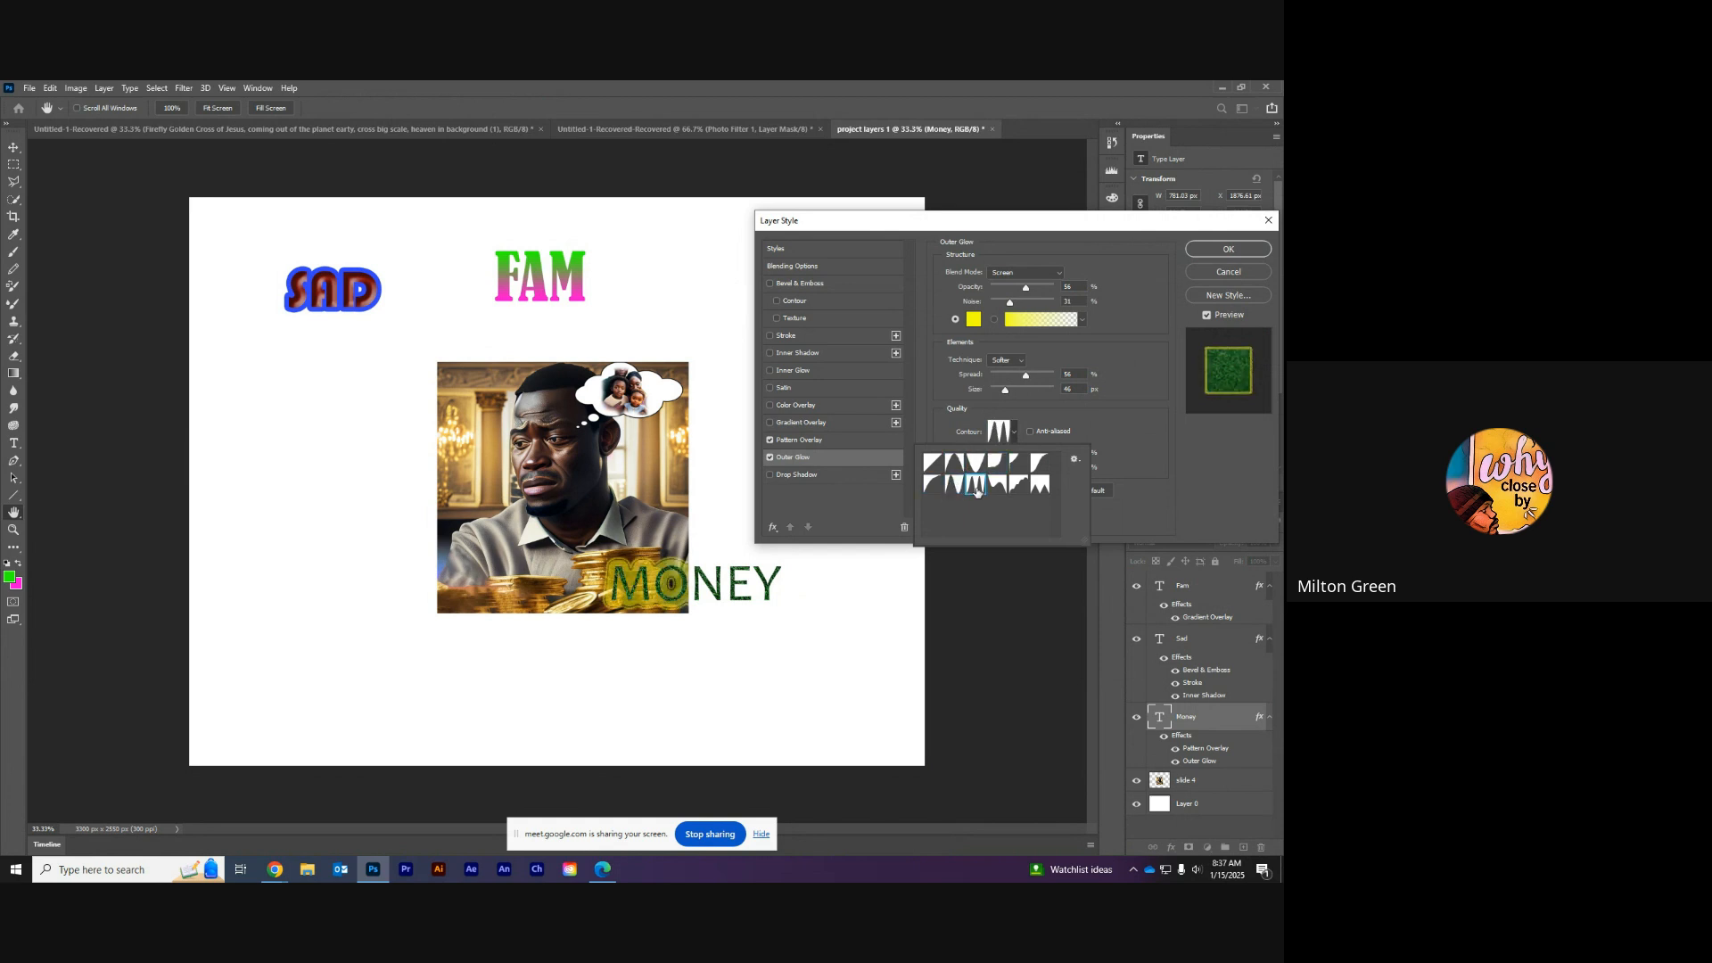
pyautogui.click(1018, 484)
pyautogui.click(997, 485)
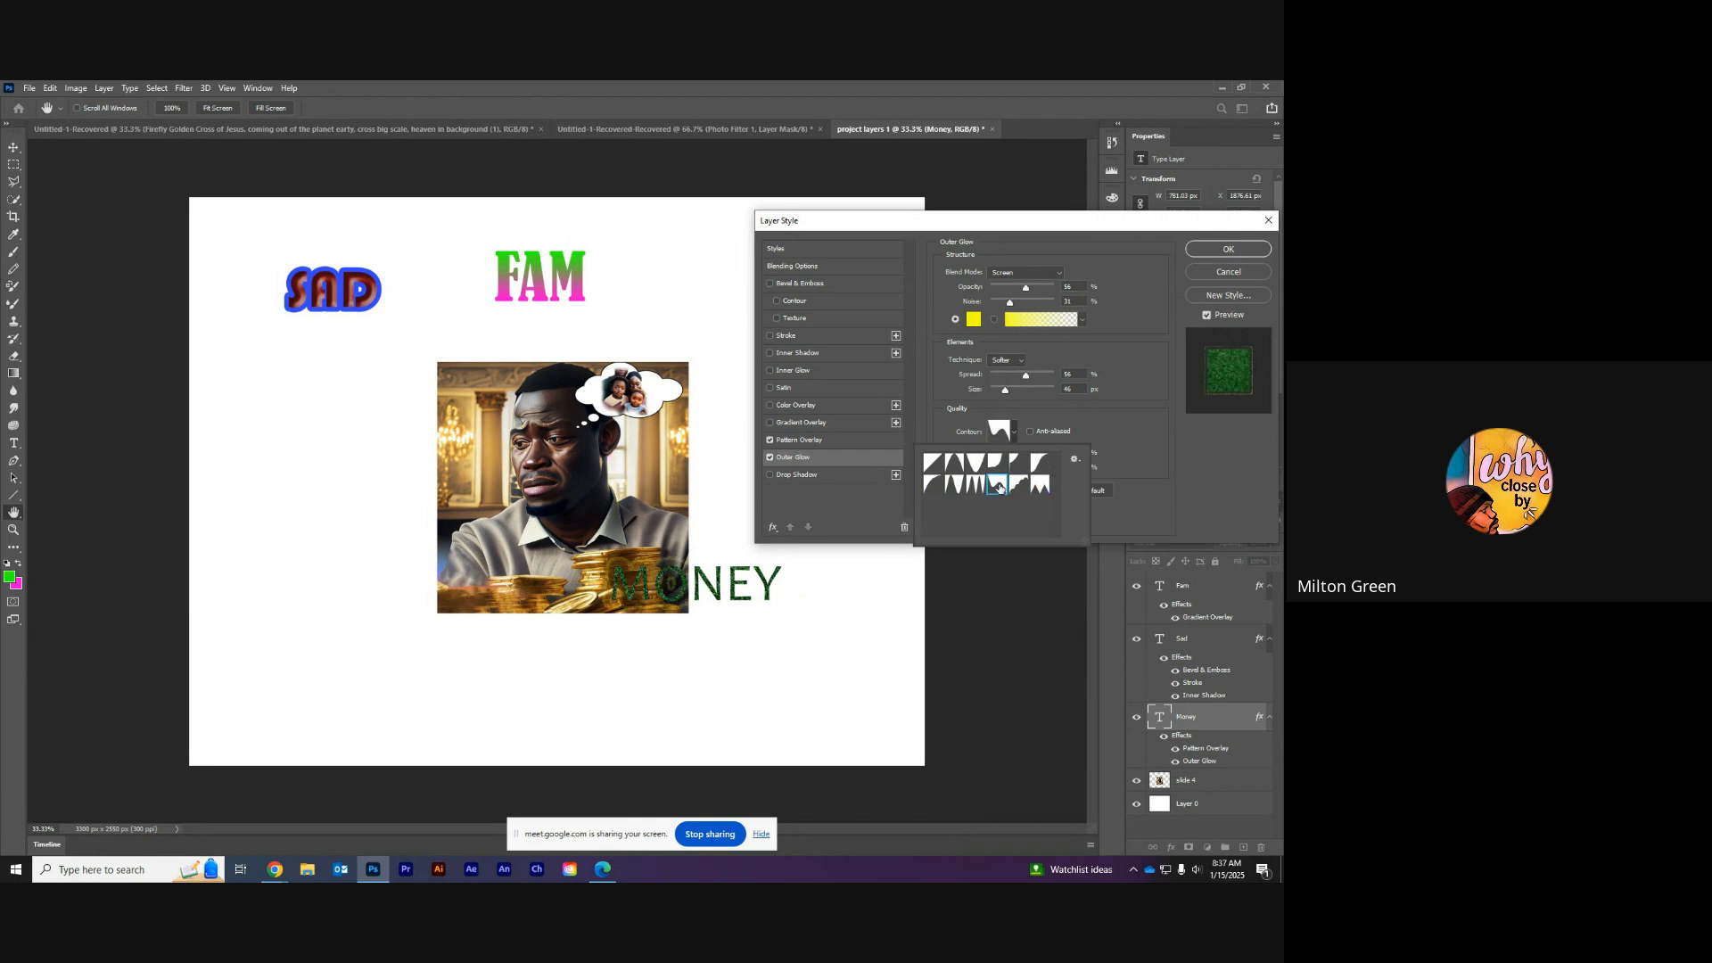
pyautogui.click(954, 465)
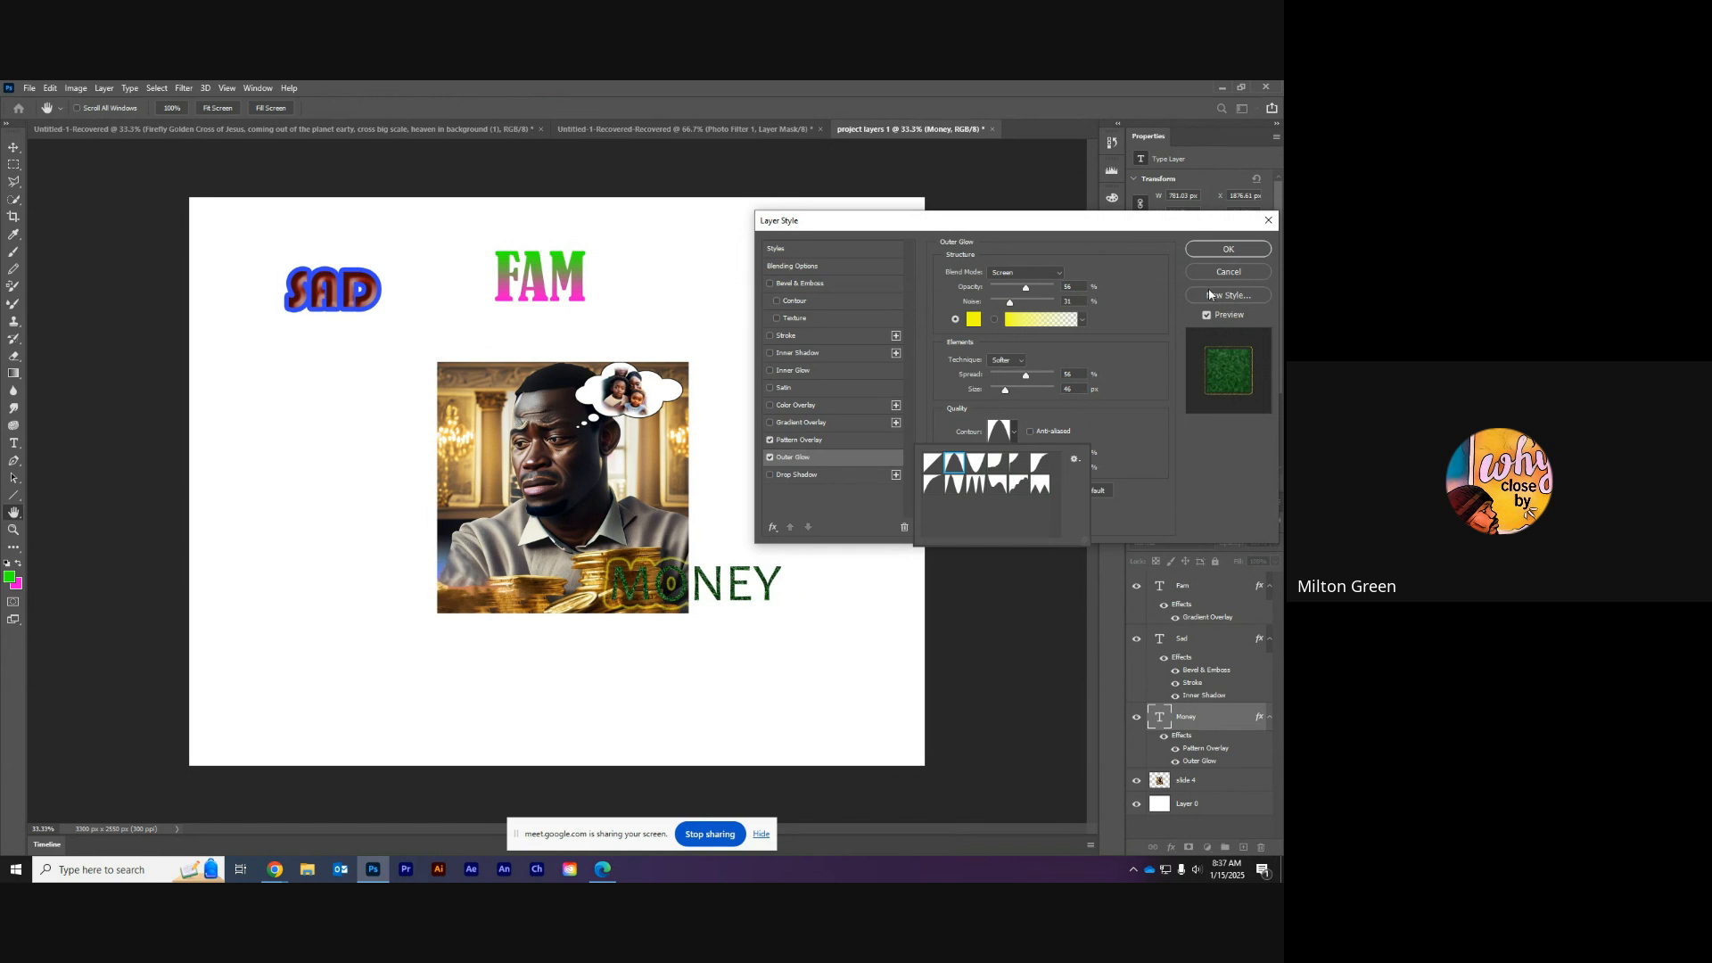
pyautogui.click(1218, 252)
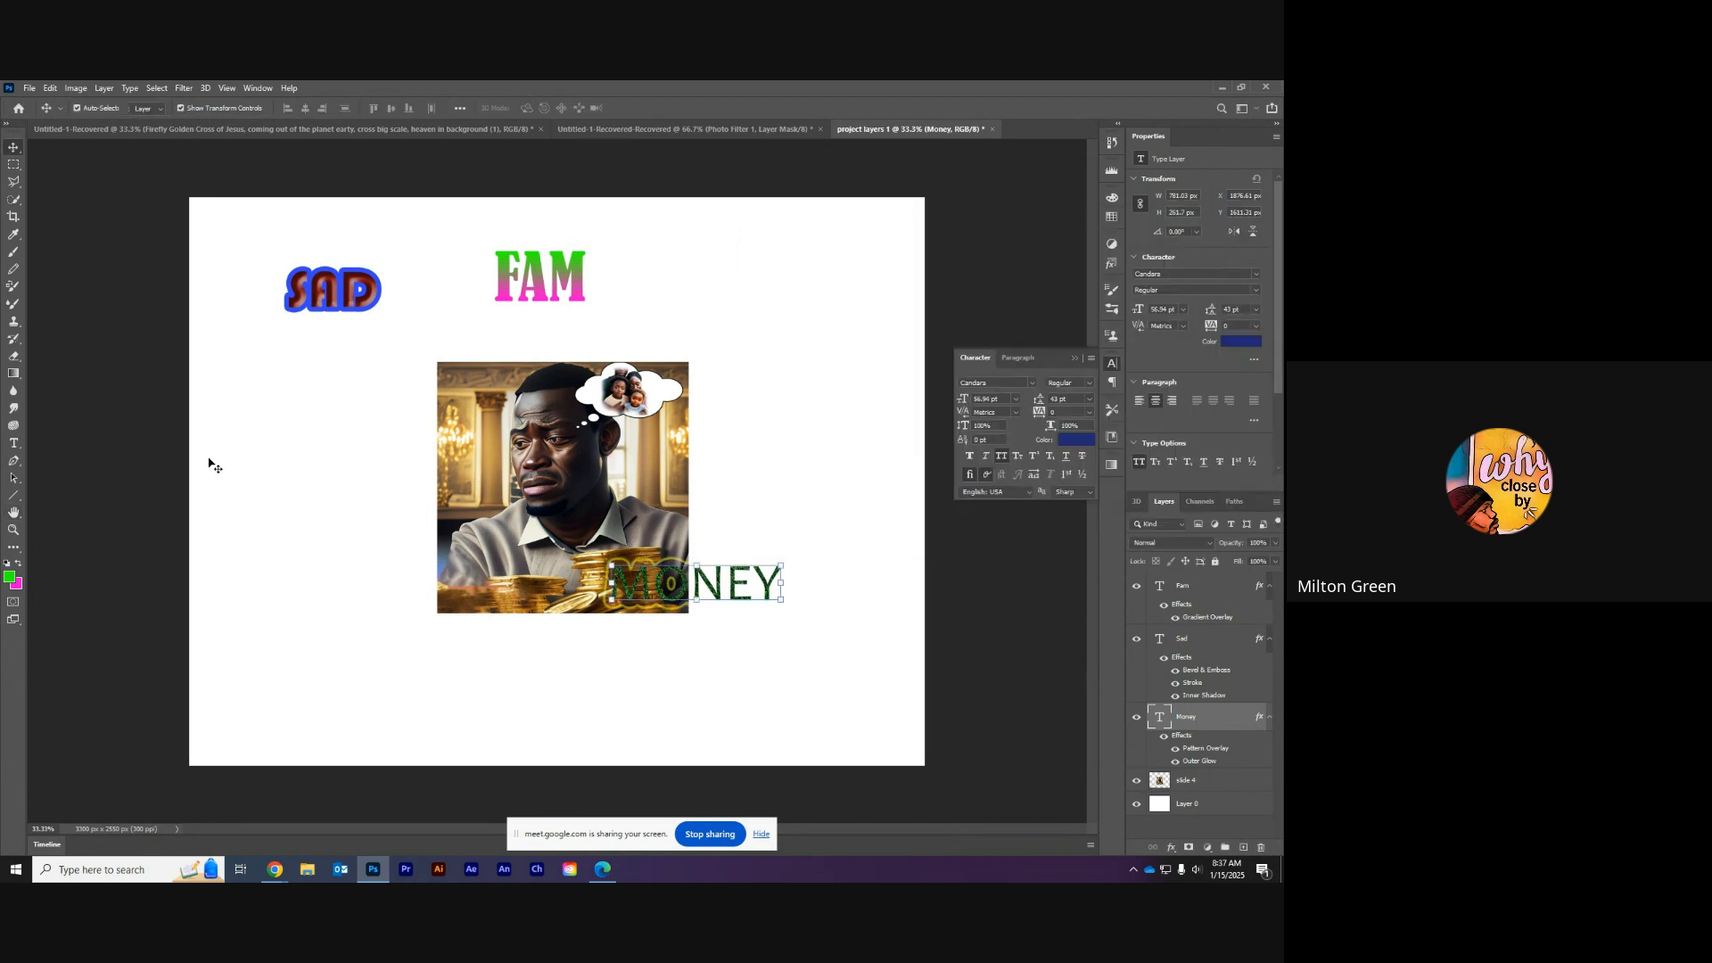
# Step: Add a BIG text layer beside the picture's lower-left corner and enlarge it to about 63 pt
pyautogui.click(13, 444)
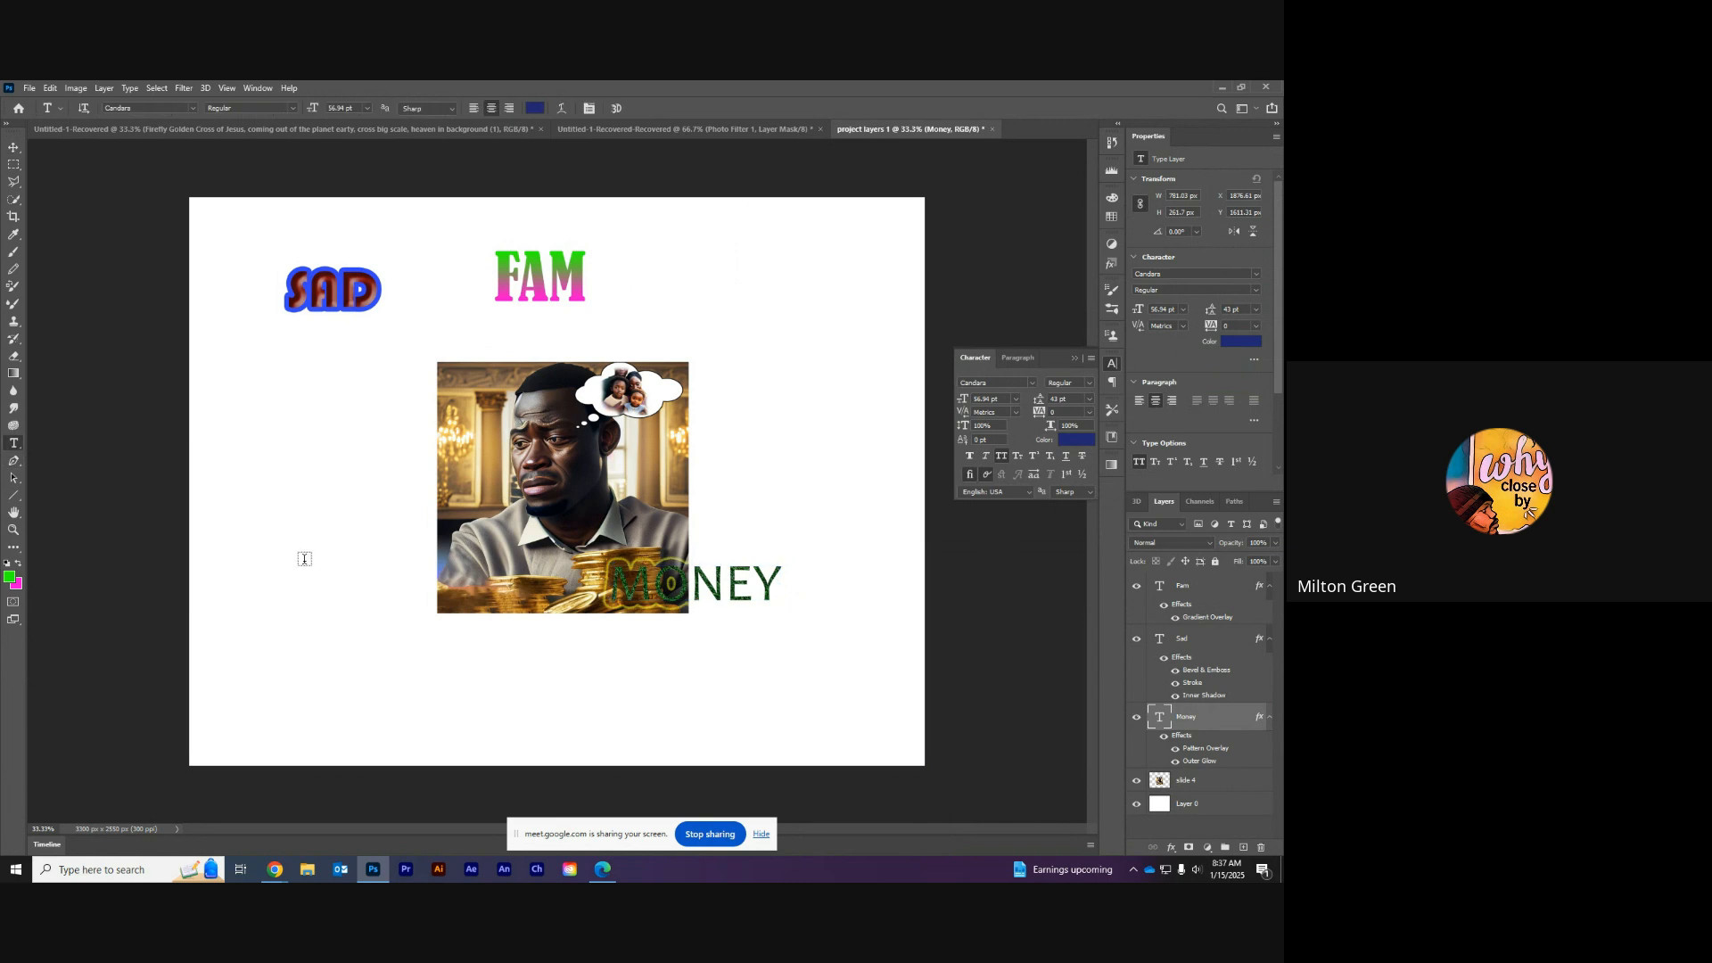
pyautogui.click(336, 650)
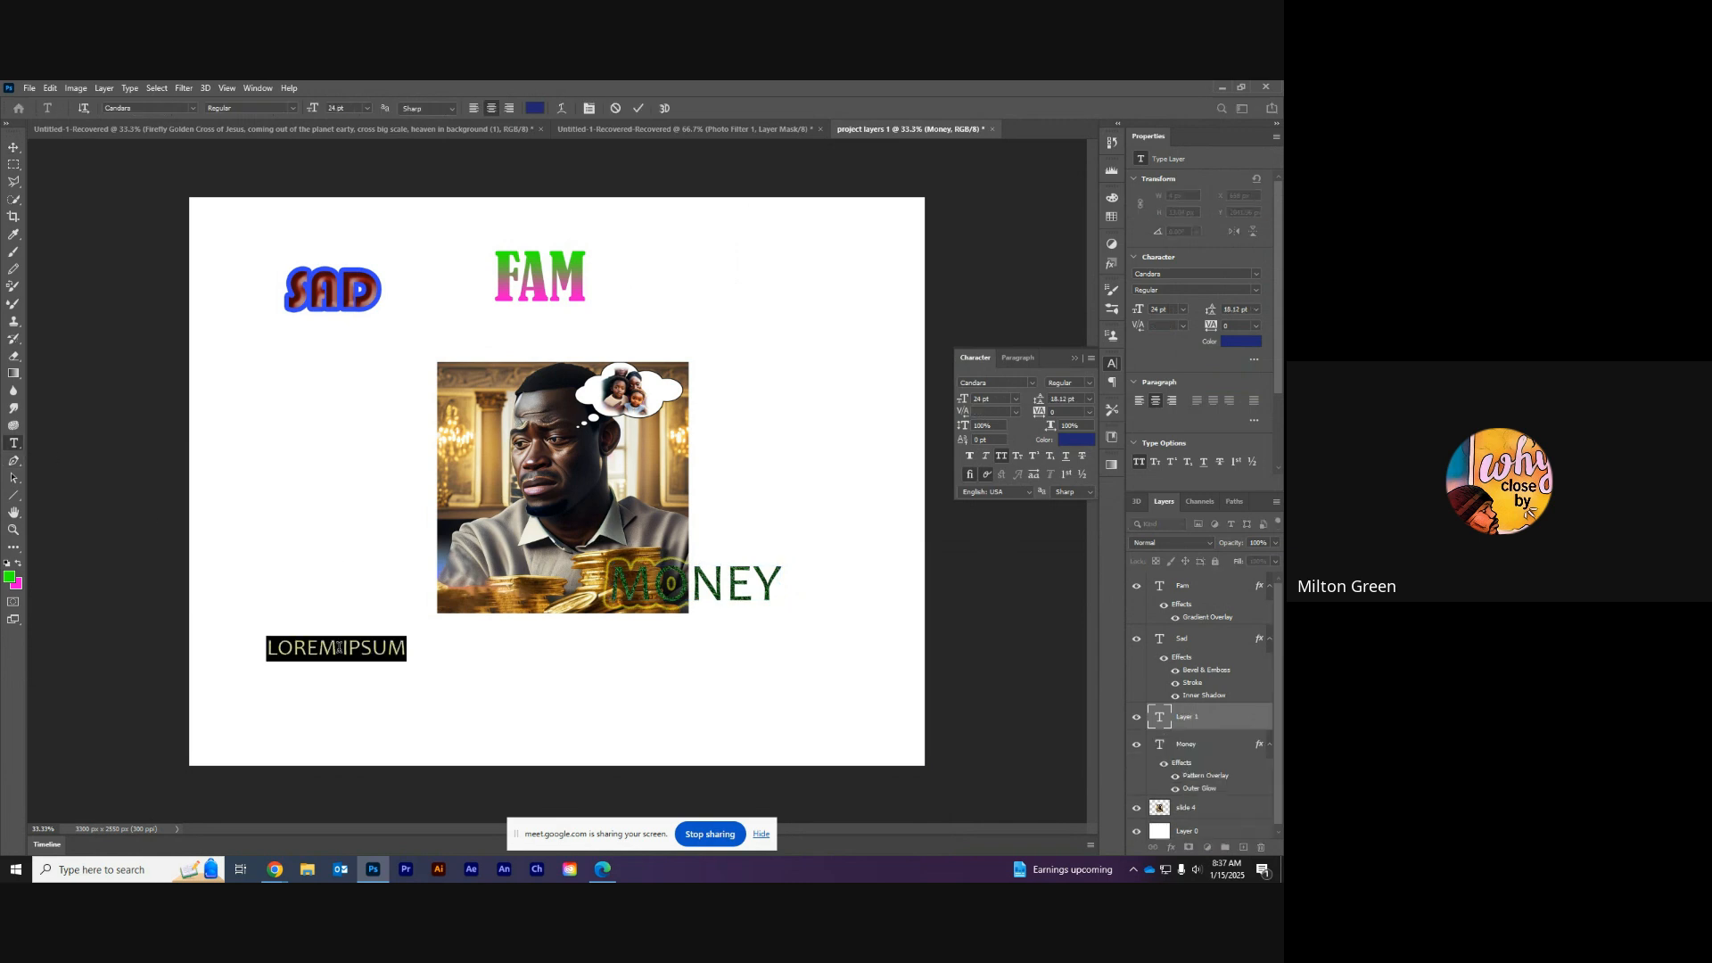
pyautogui.write('BIG')
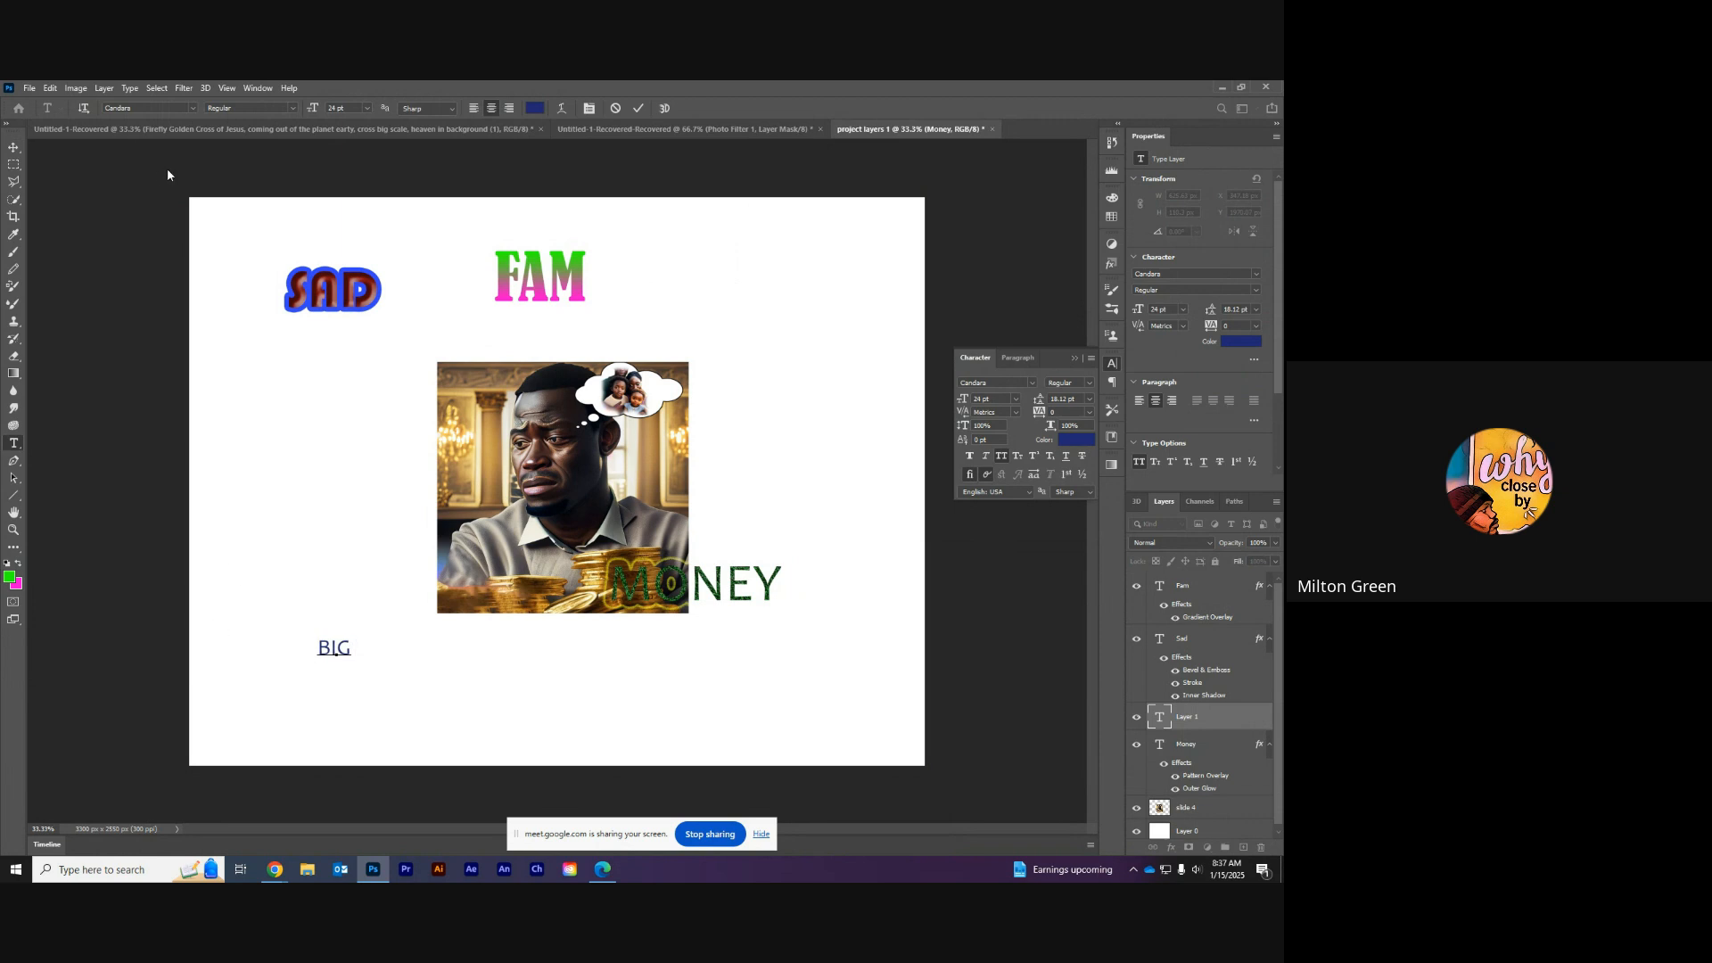
pyautogui.click(13, 147)
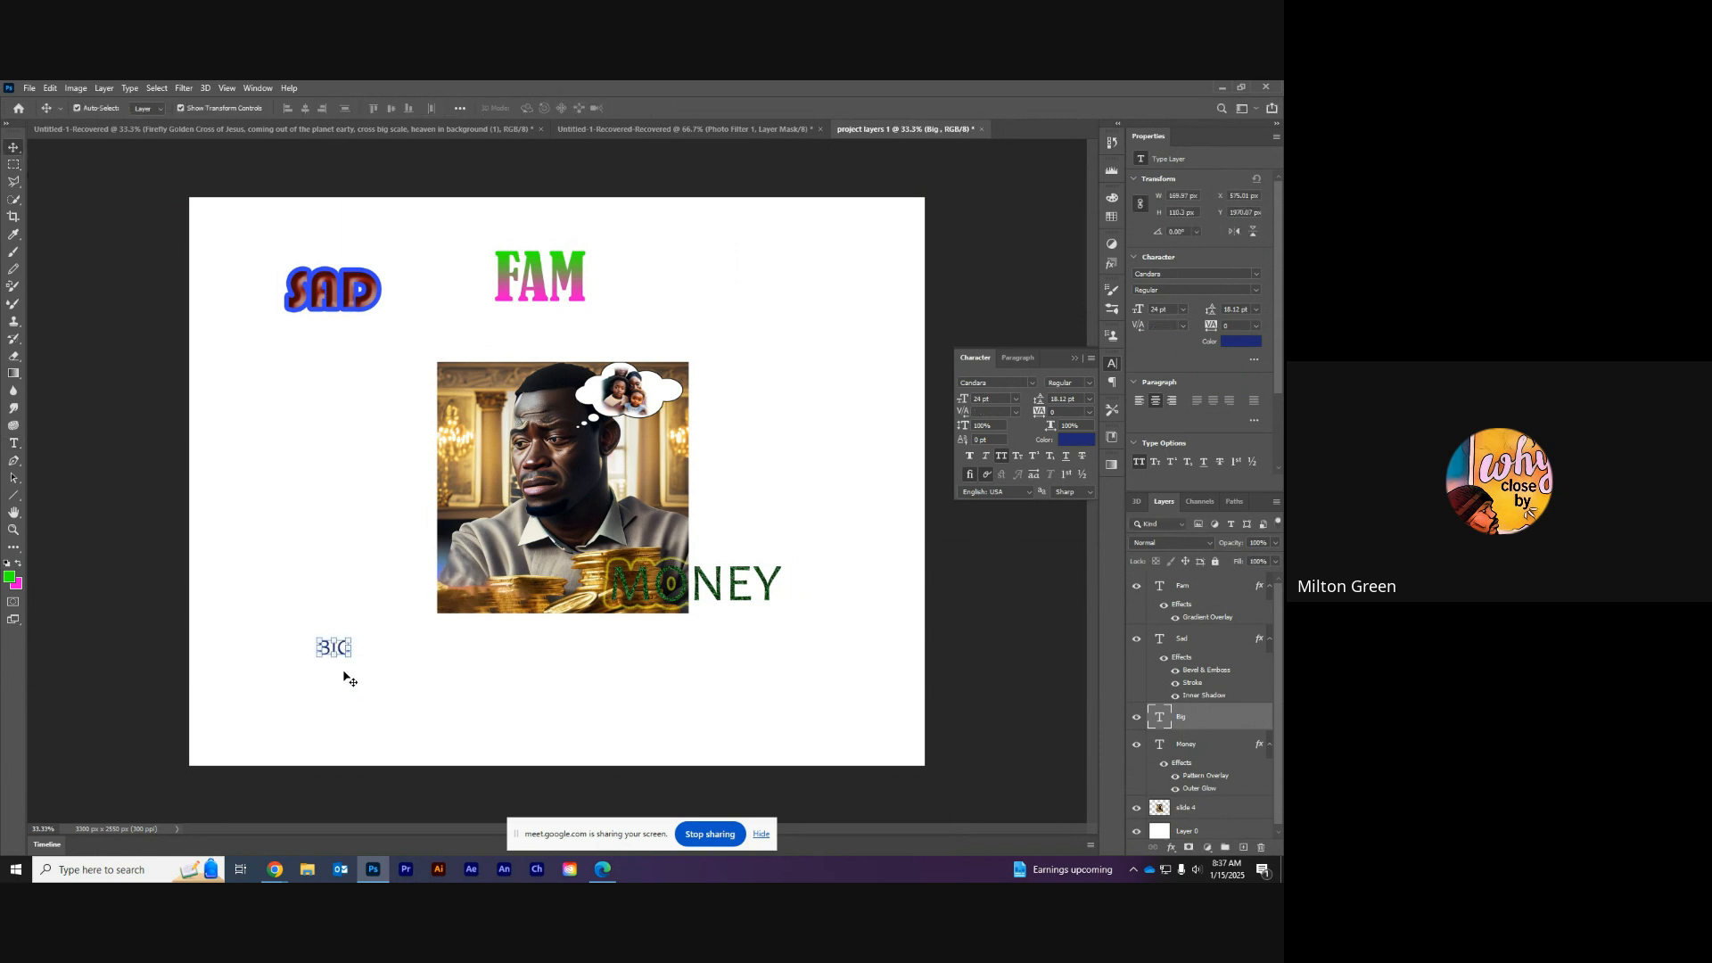
pyautogui.moveTo(349, 655); pyautogui.dragTo(432, 640)
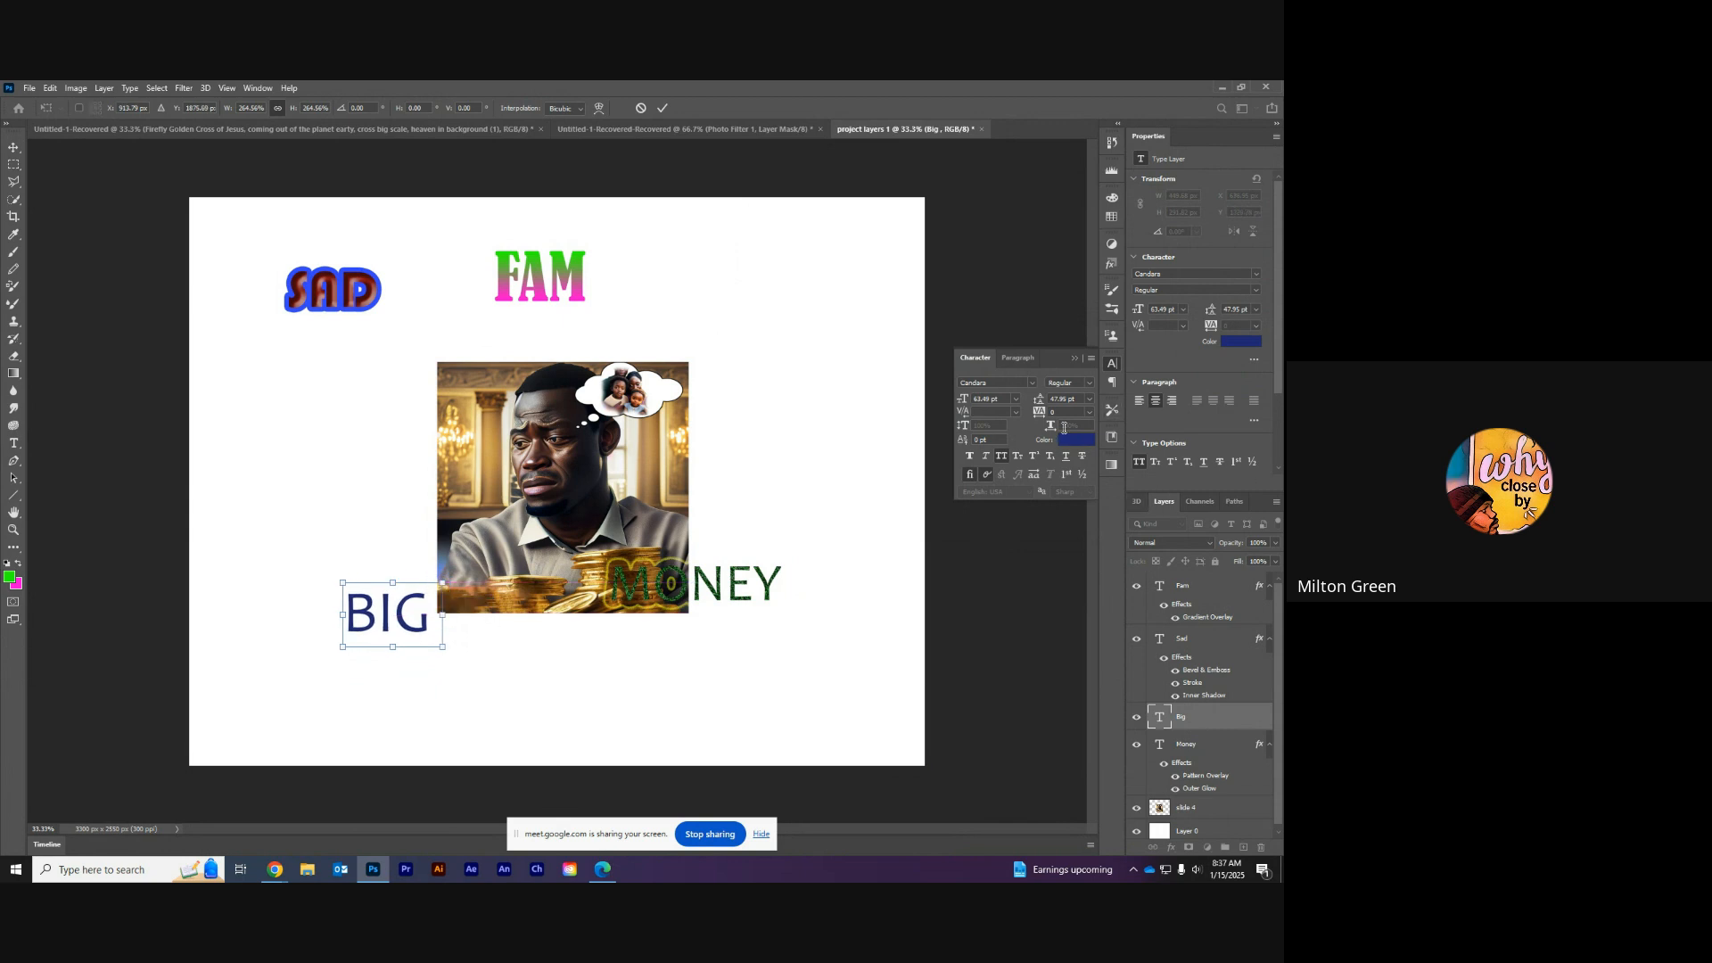
# Step: Change the font of the BIG text to Piepie
pyautogui.click(14, 443)
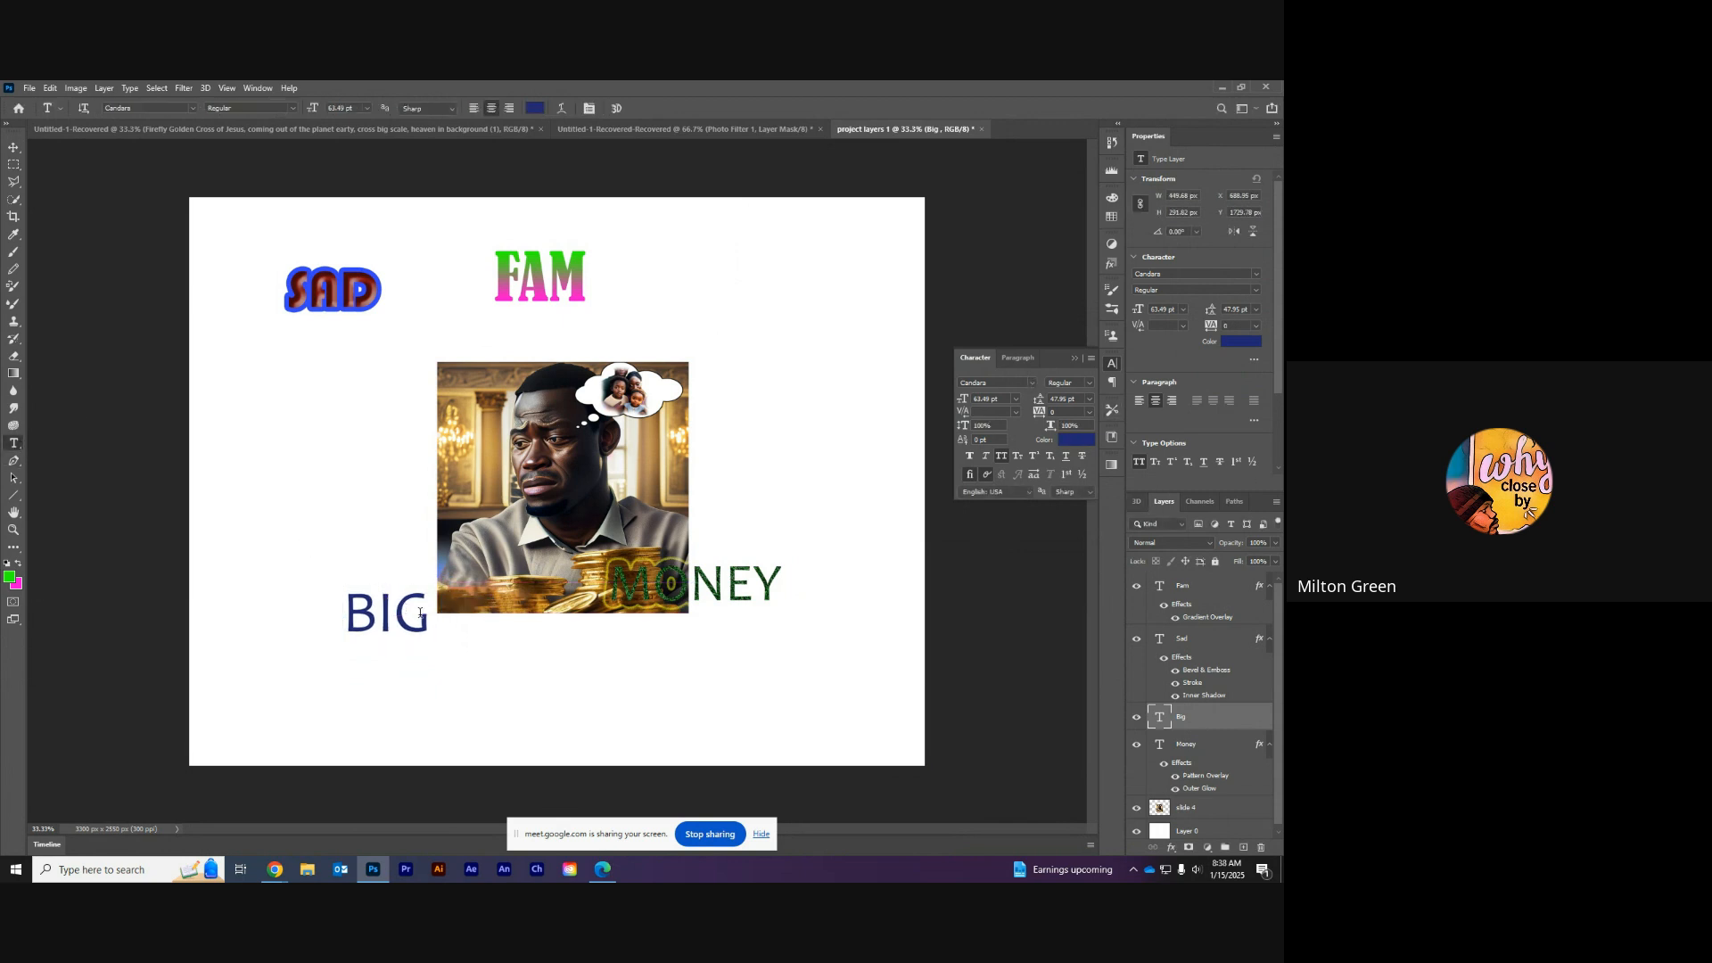
pyautogui.moveTo(425, 613); pyautogui.dragTo(287, 592)
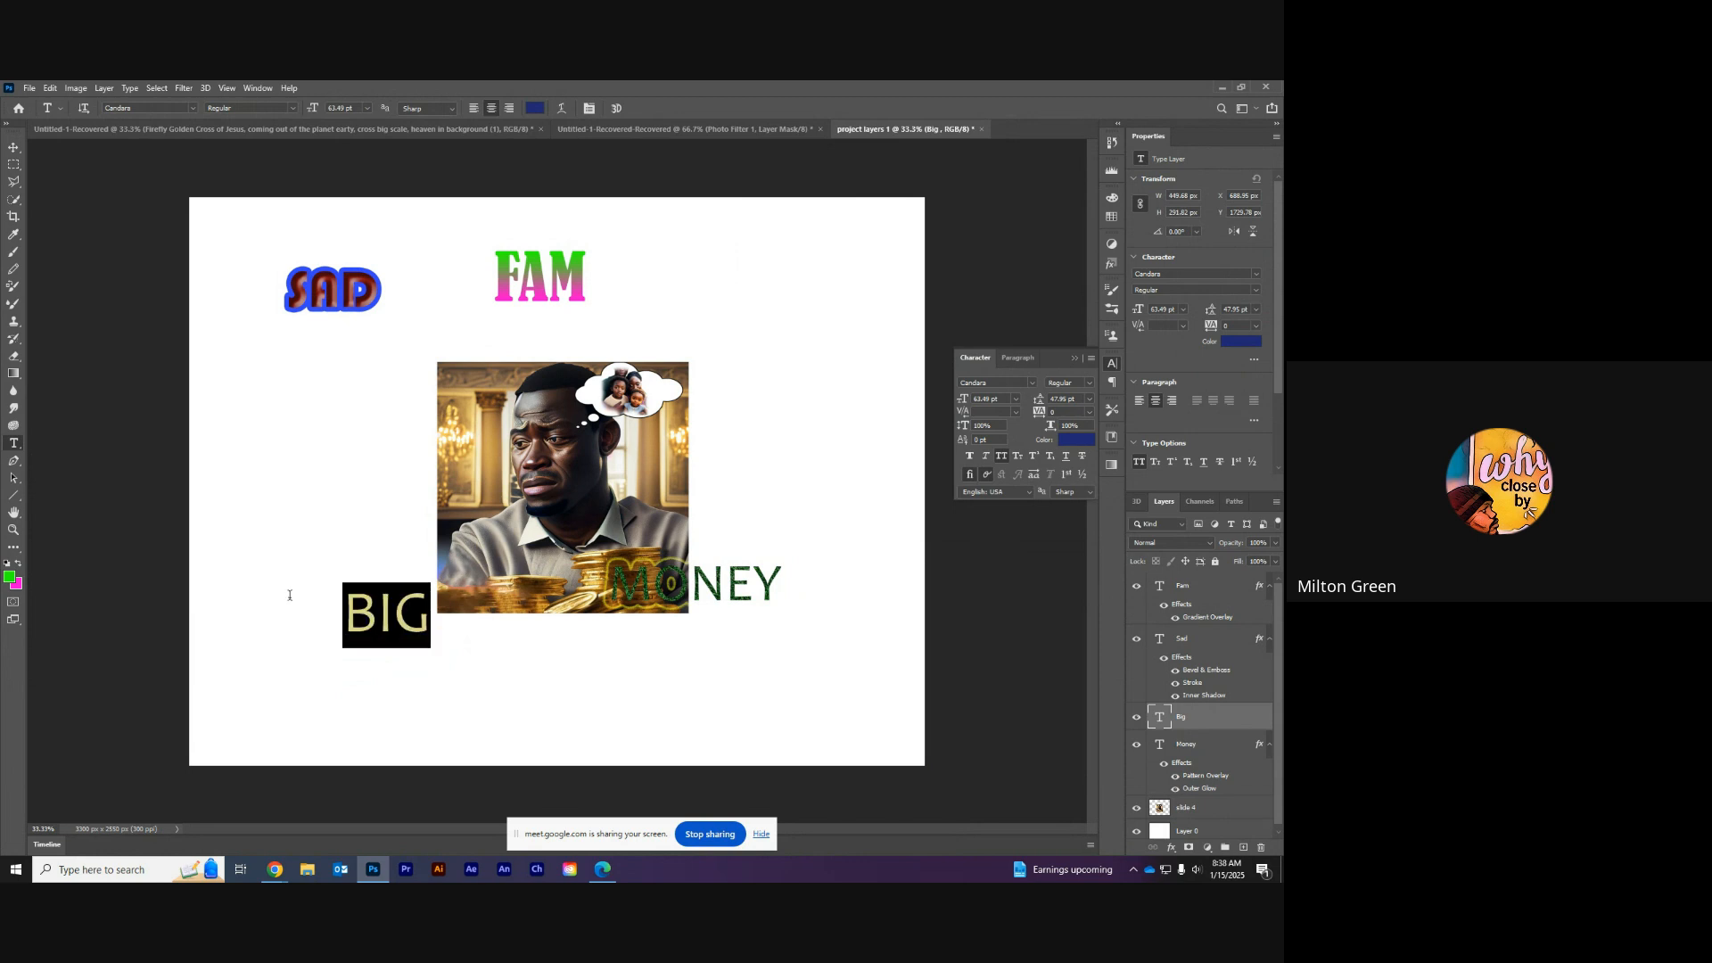
pyautogui.click(1034, 384)
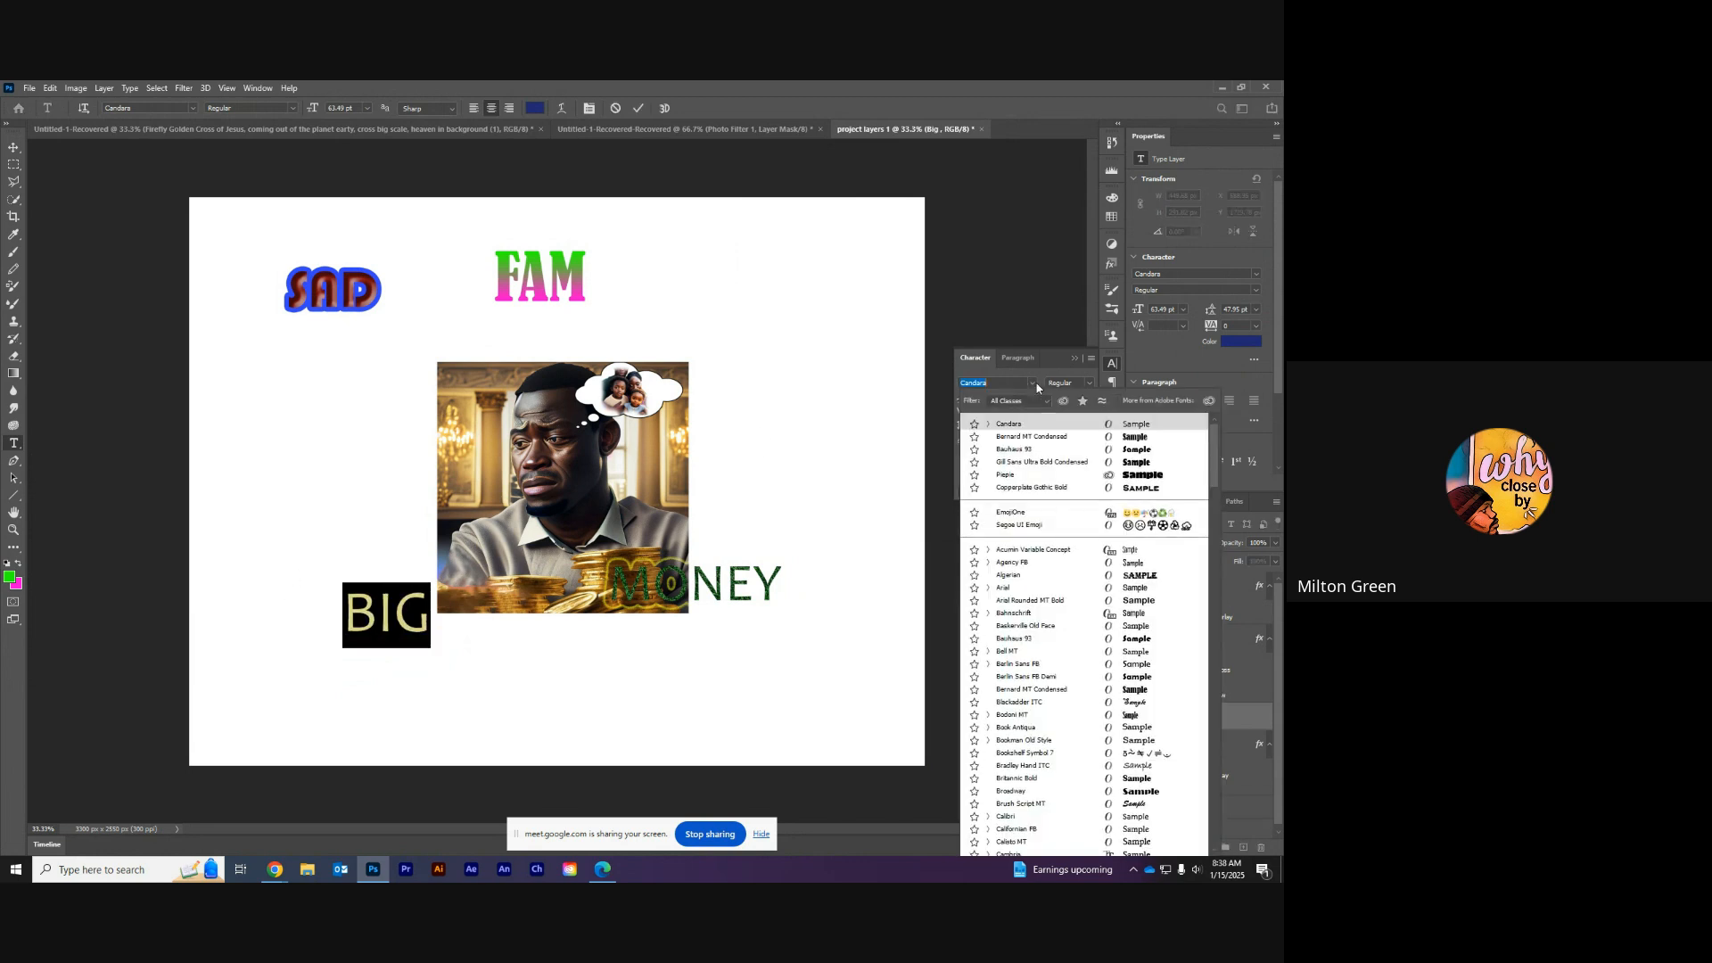
pyautogui.click(1135, 475)
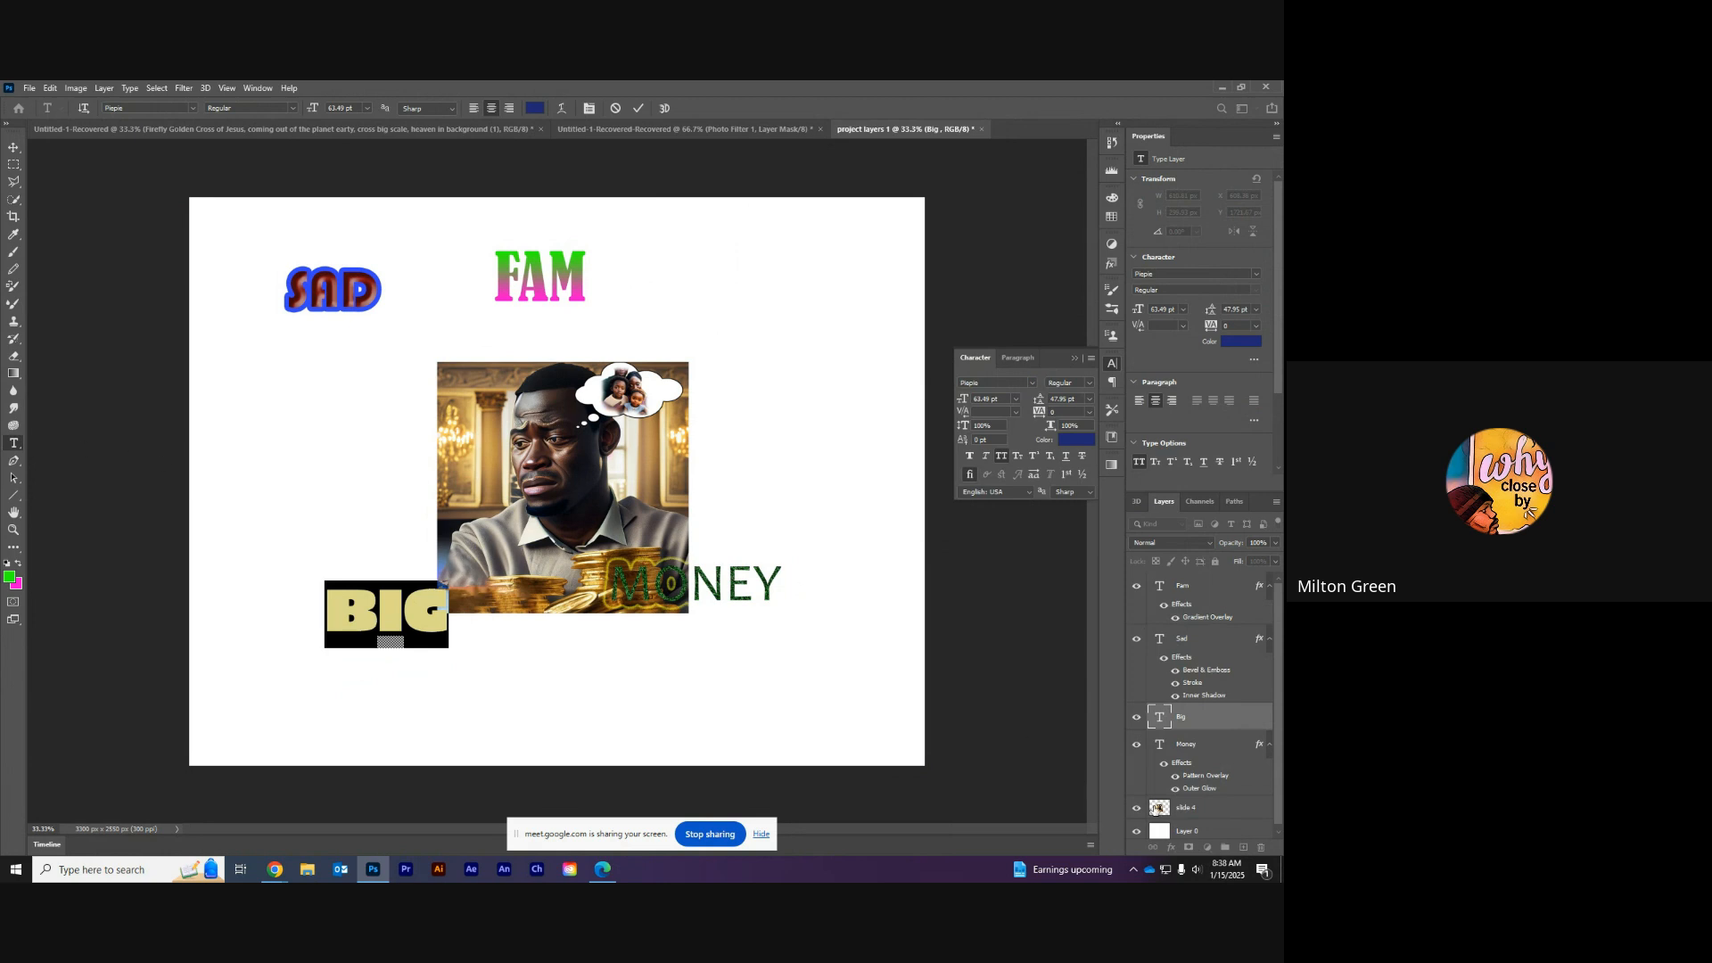
# Step: Add a Drop Shadow effect to the BIG text layer with a distance of about 98 px and an angle of about -28°
pyautogui.click(1219, 716)
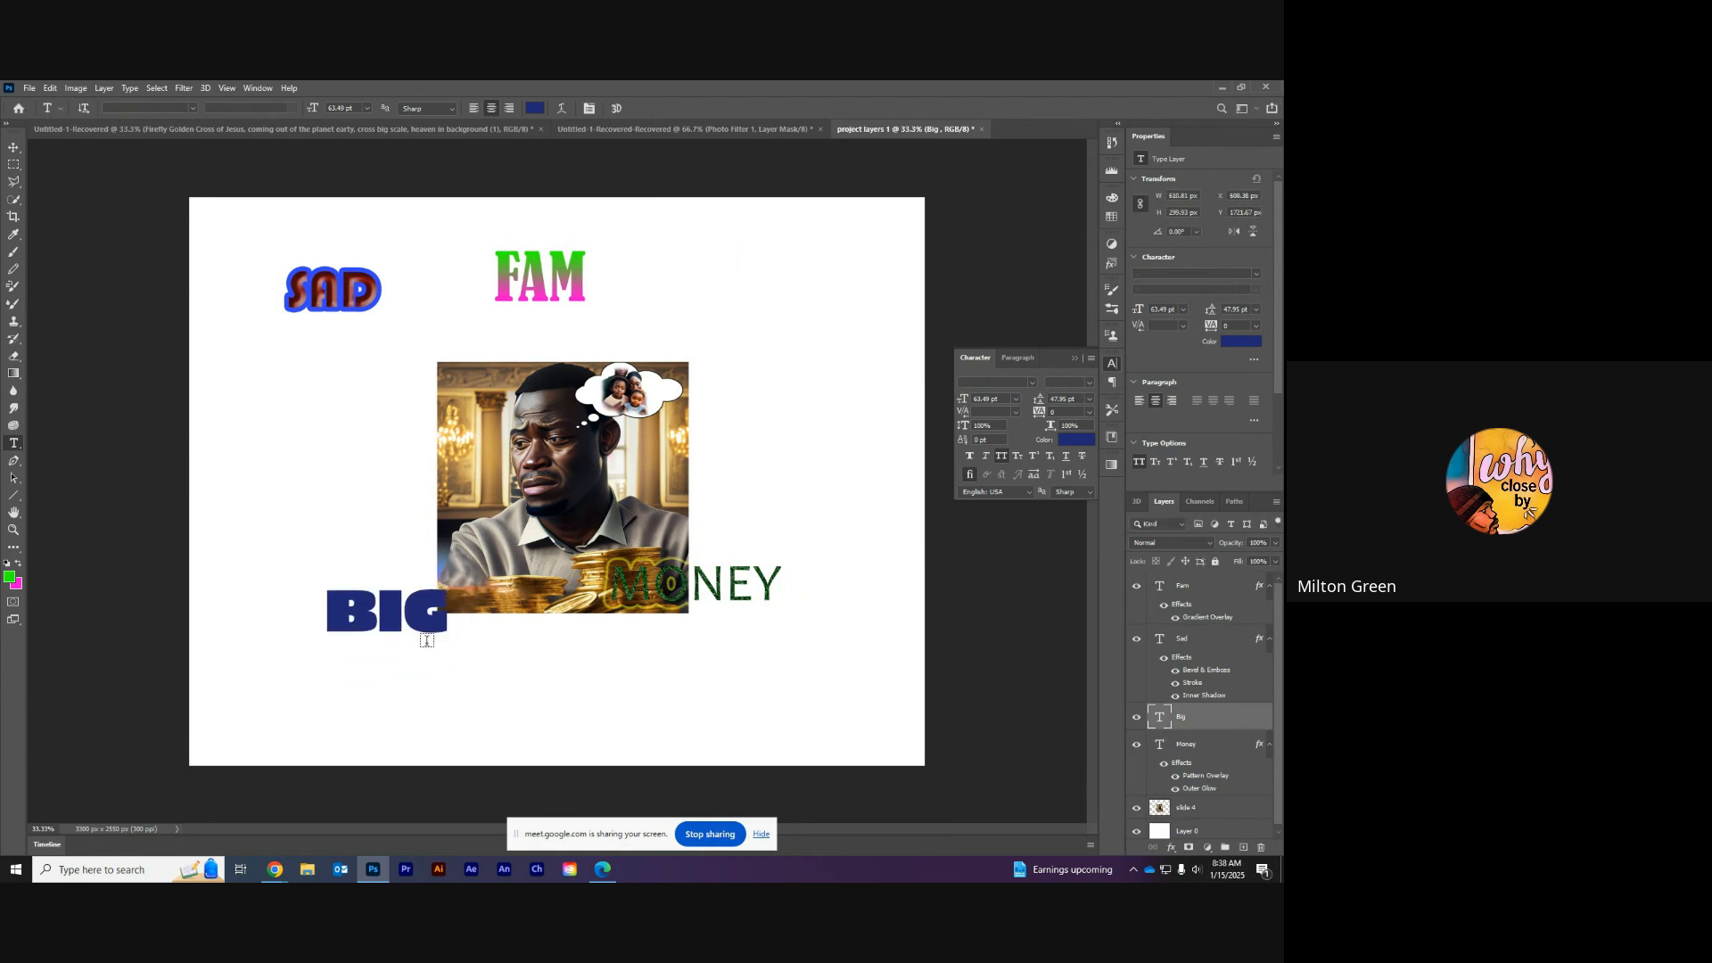
pyautogui.click(1172, 848)
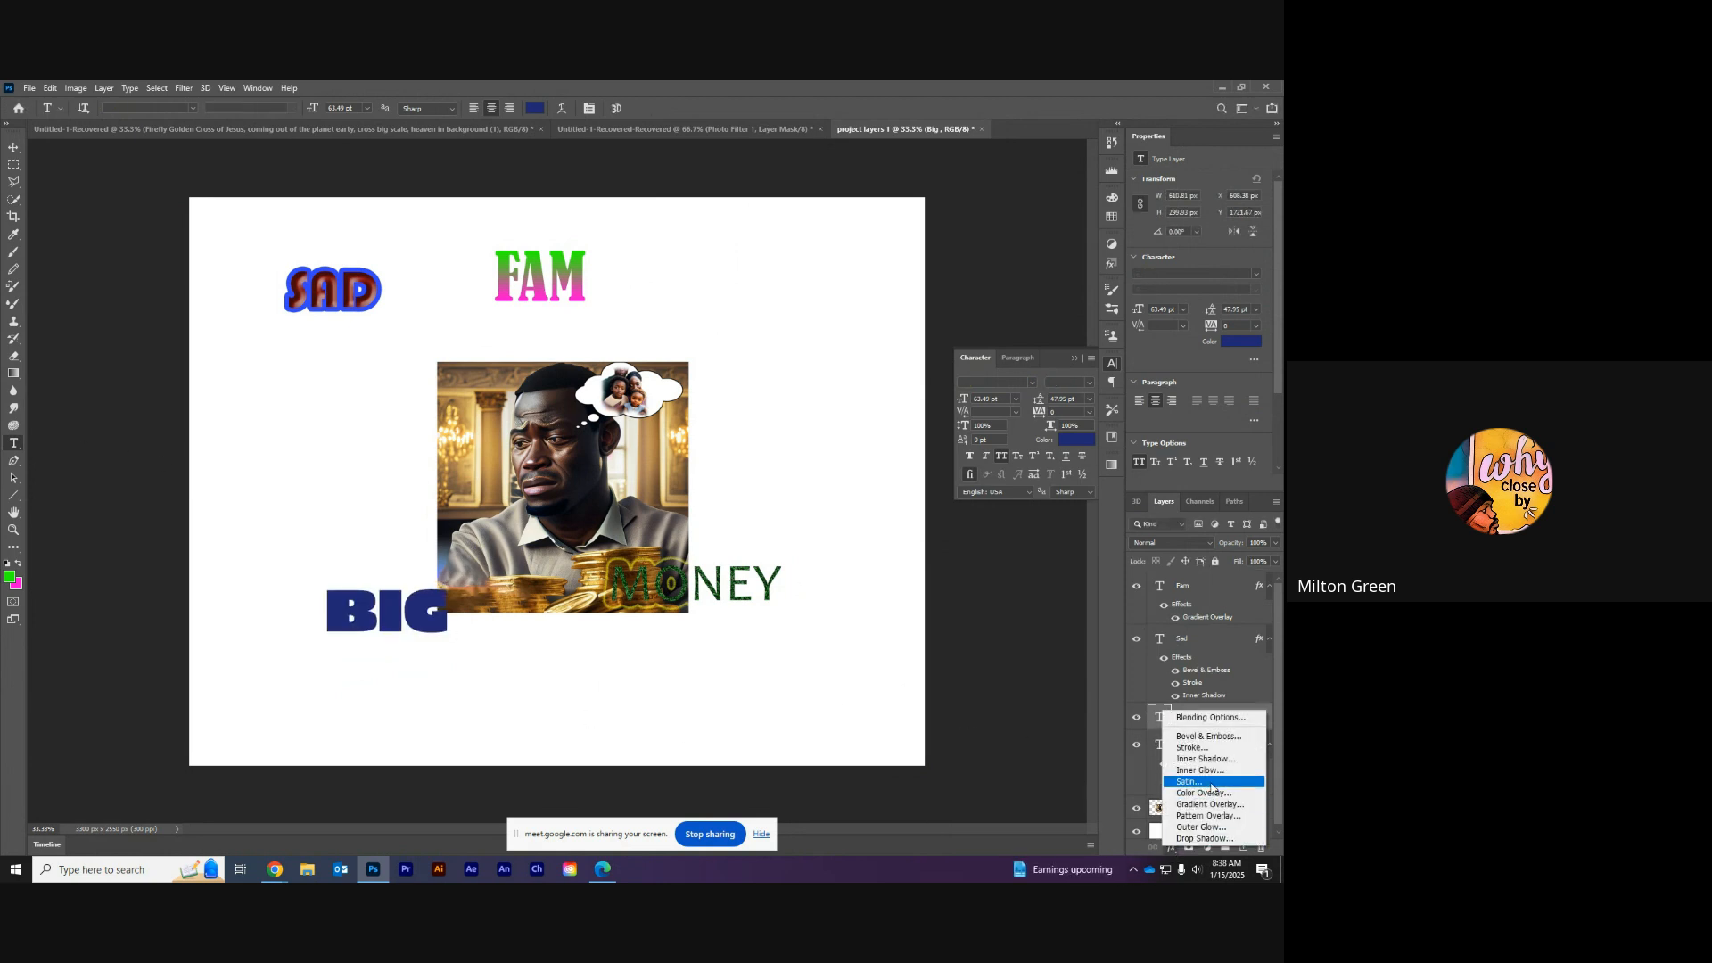
pyautogui.click(1201, 839)
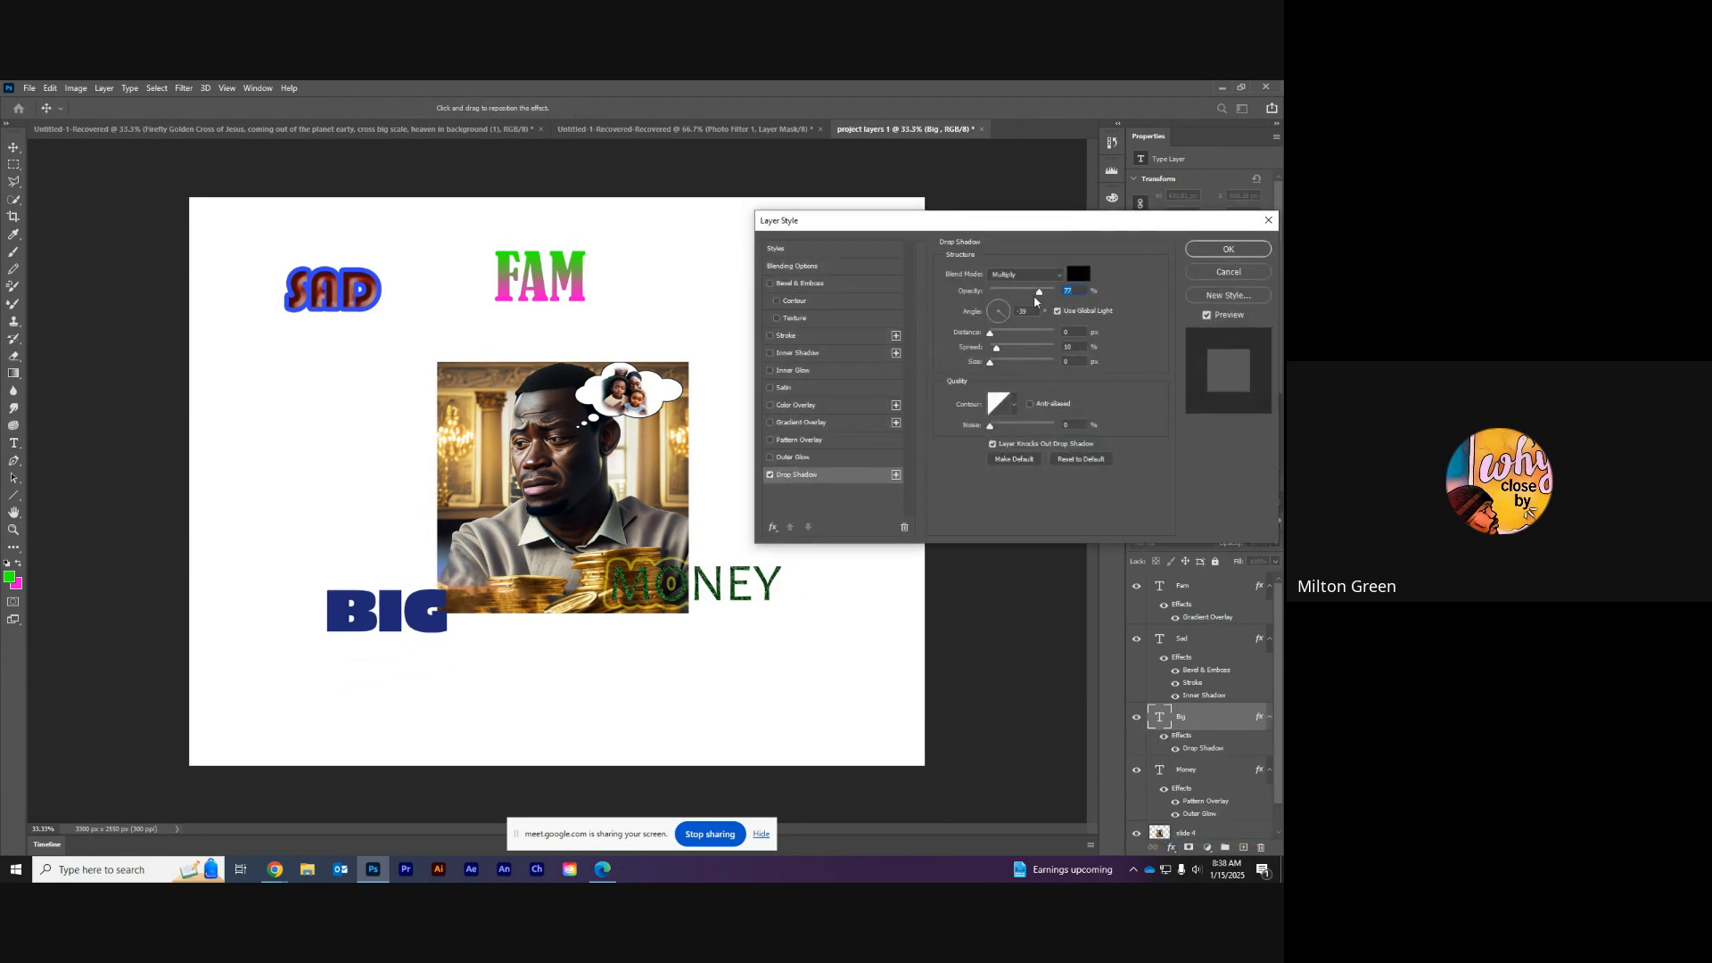
pyautogui.moveTo(996, 340)
pyautogui.mouseDown()
pyautogui.moveTo(1048, 344)
pyautogui.moveTo(1028, 336)
pyautogui.mouseUp()
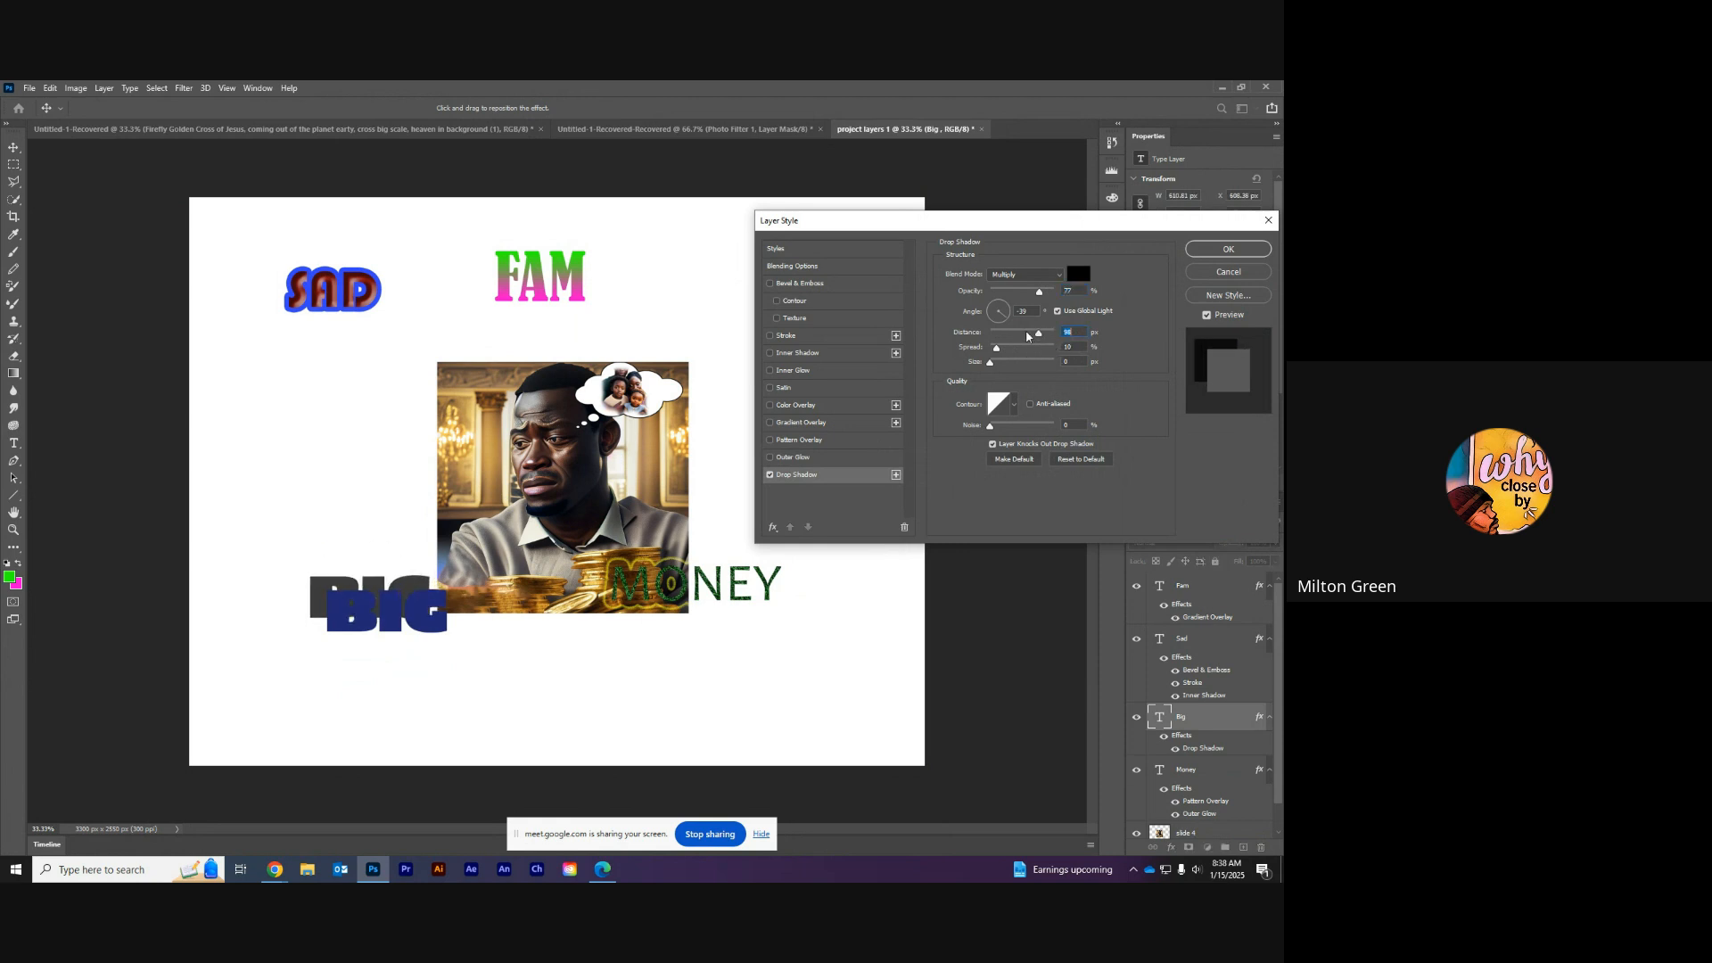
pyautogui.click(997, 312)
pyautogui.moveTo(988, 313); pyautogui.dragTo(1005, 325)
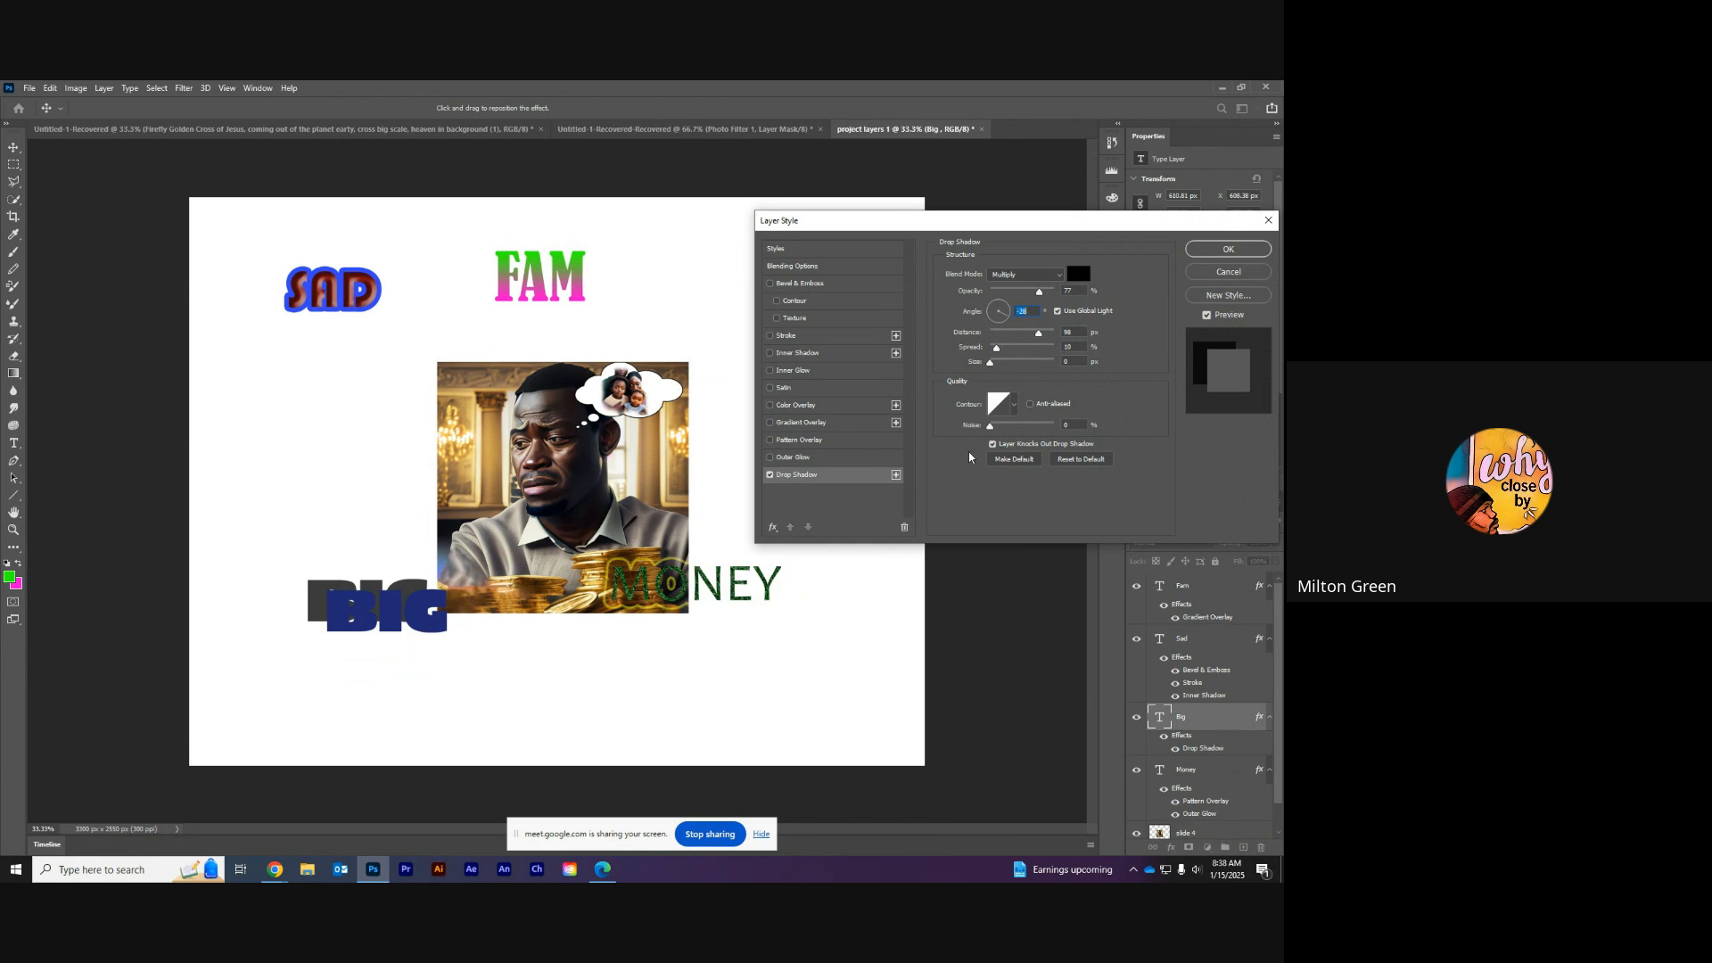
# Step: Try several contour presets for the BIG text's Drop Shadow, and return to the linear contour
pyautogui.click(1014, 406)
pyautogui.click(993, 434)
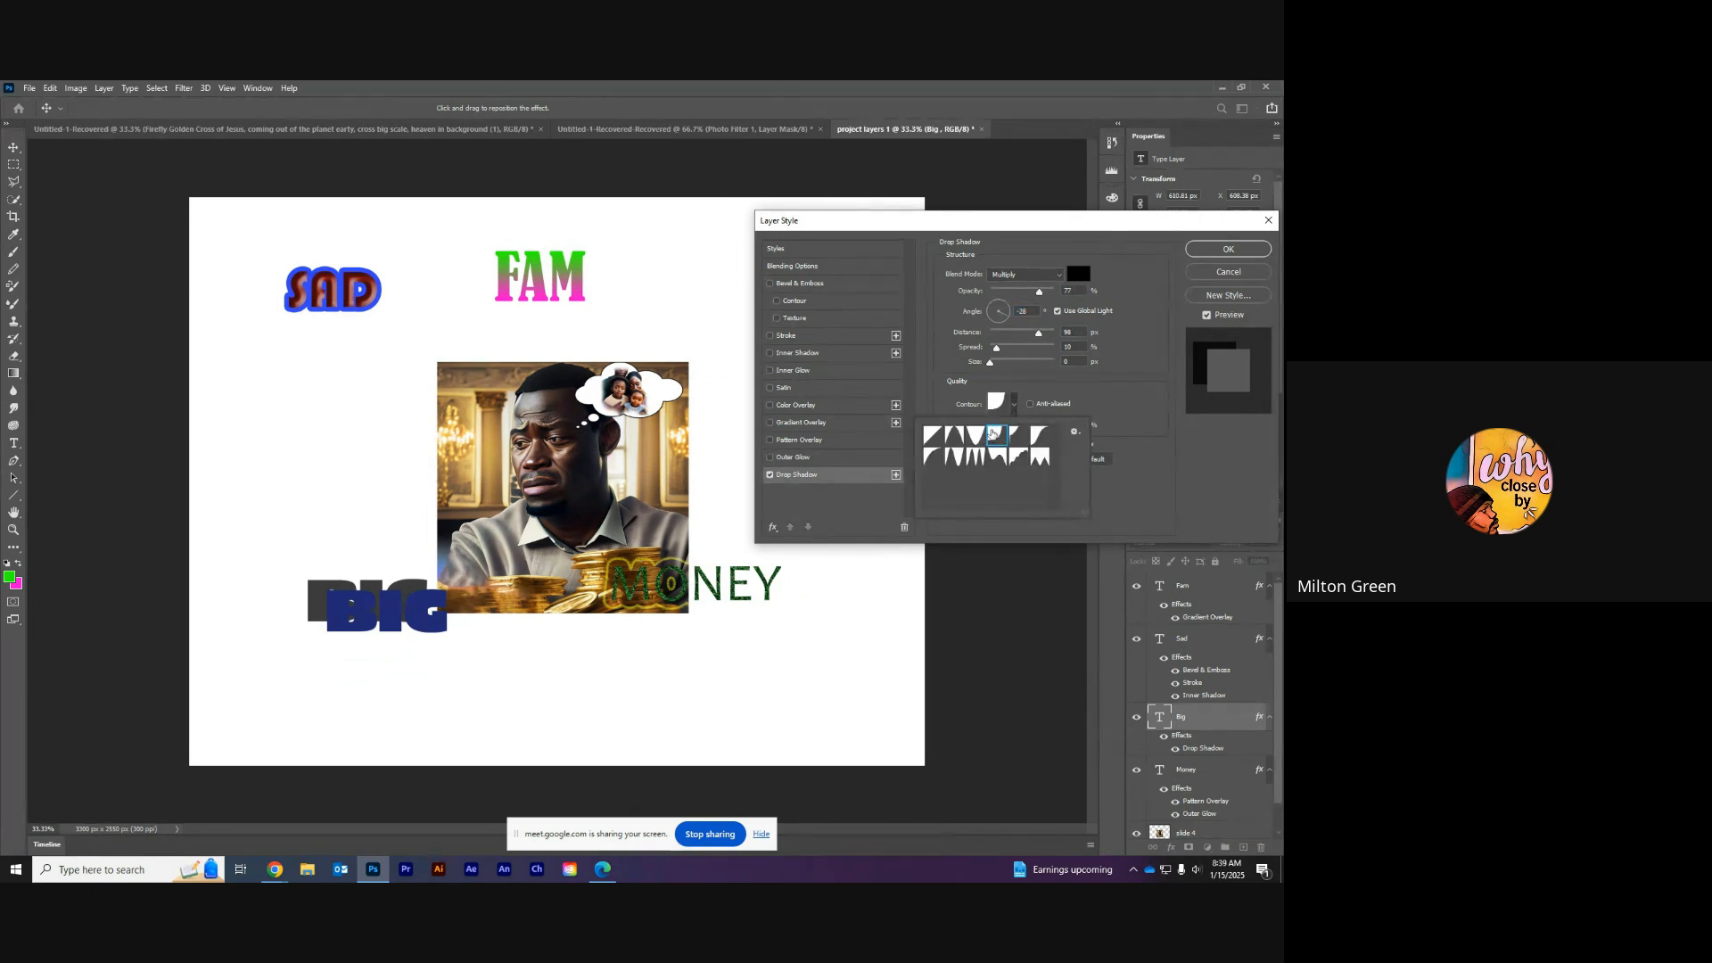
pyautogui.click(1016, 441)
pyautogui.click(1036, 460)
pyautogui.click(1019, 464)
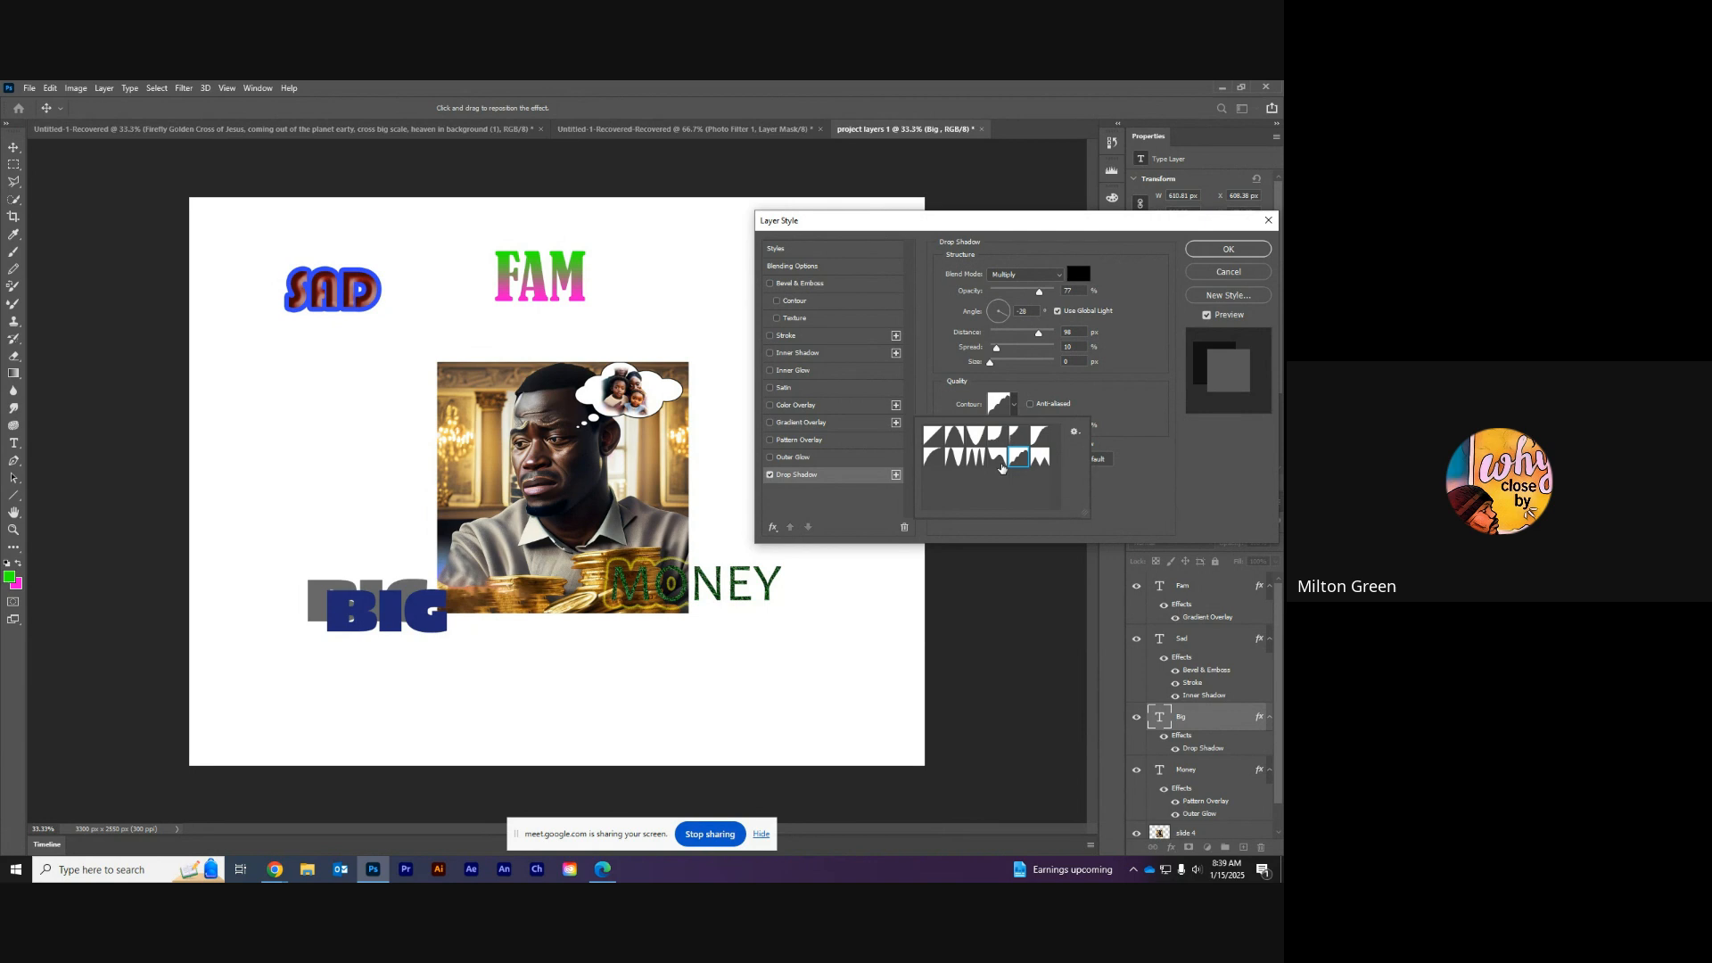
pyautogui.click(1000, 465)
pyautogui.click(980, 464)
pyautogui.click(932, 436)
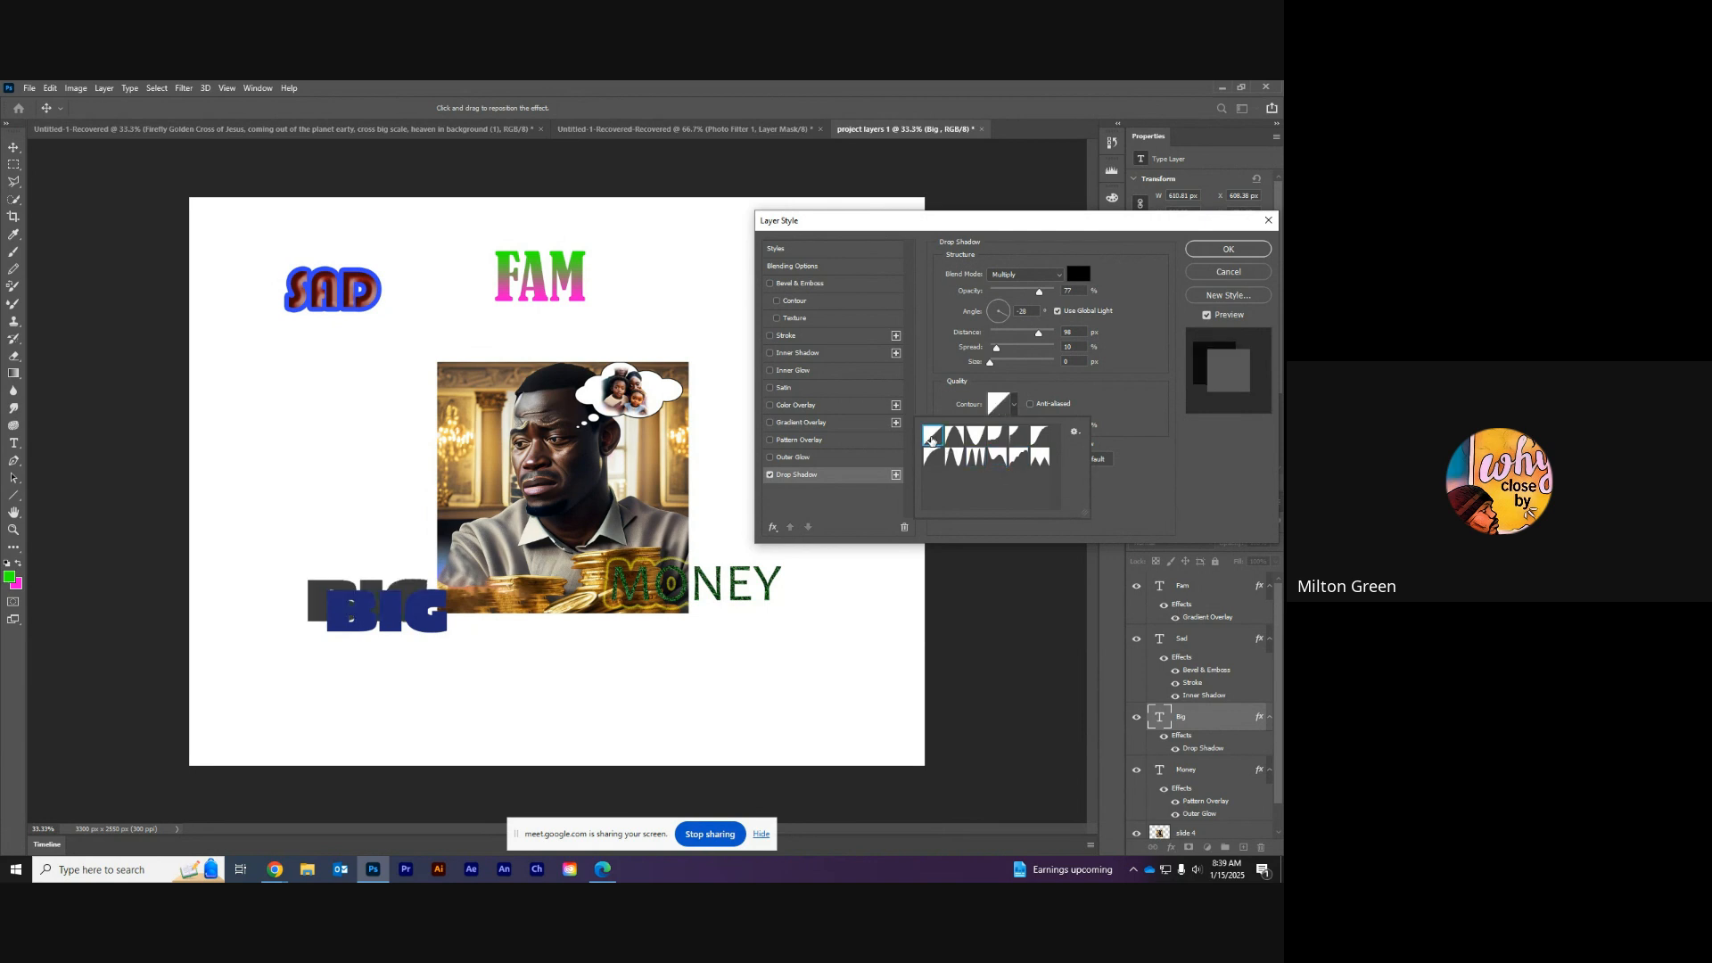